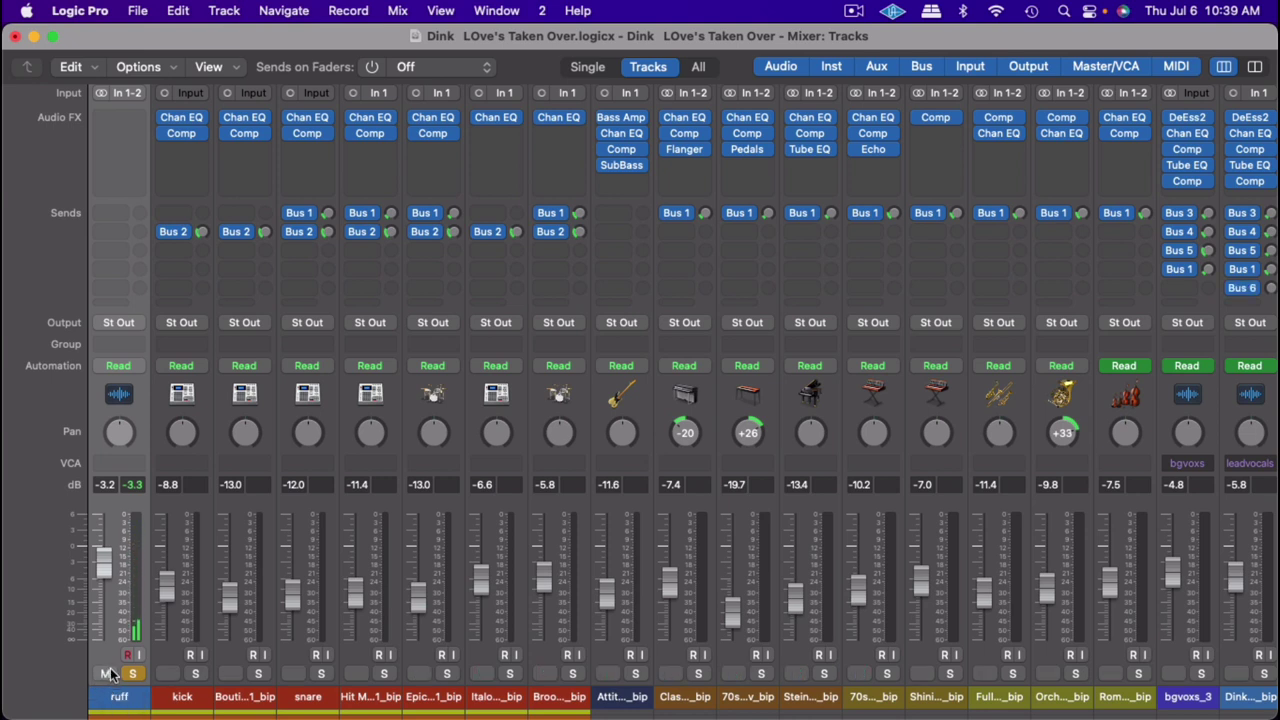
# Step: Mute the ruff track and turn off its solo
pyautogui.click(104, 674)
pyautogui.click(131, 675)
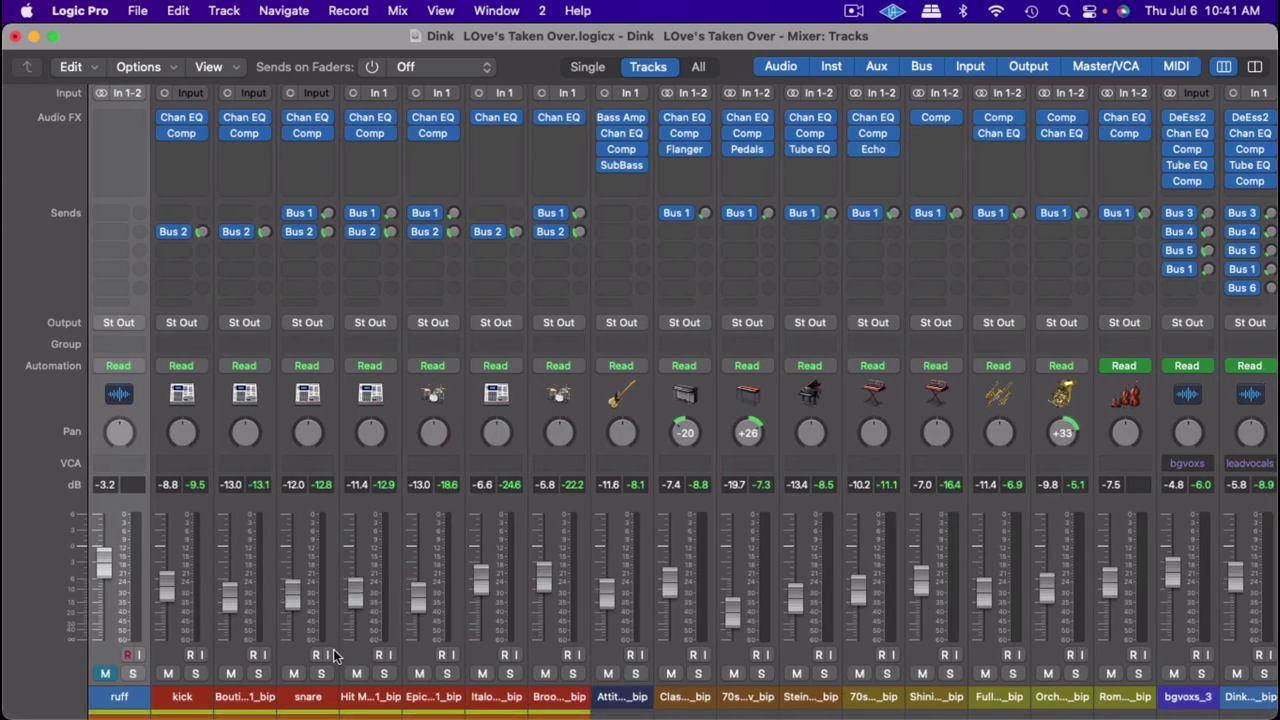
# Step: Look over the mixer's channels and examine the kick track's Channel EQ curve
pyautogui.hscroll(10, 333, 655)
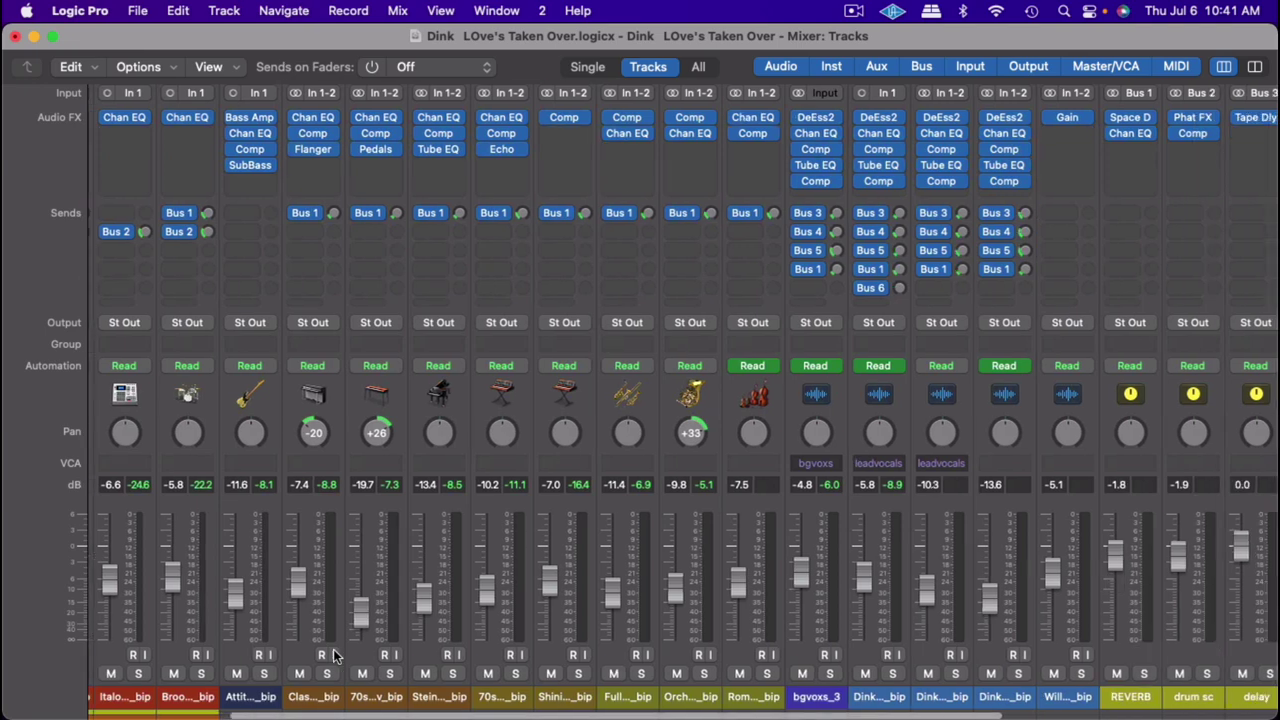
pyautogui.hscroll(8, 333, 655)
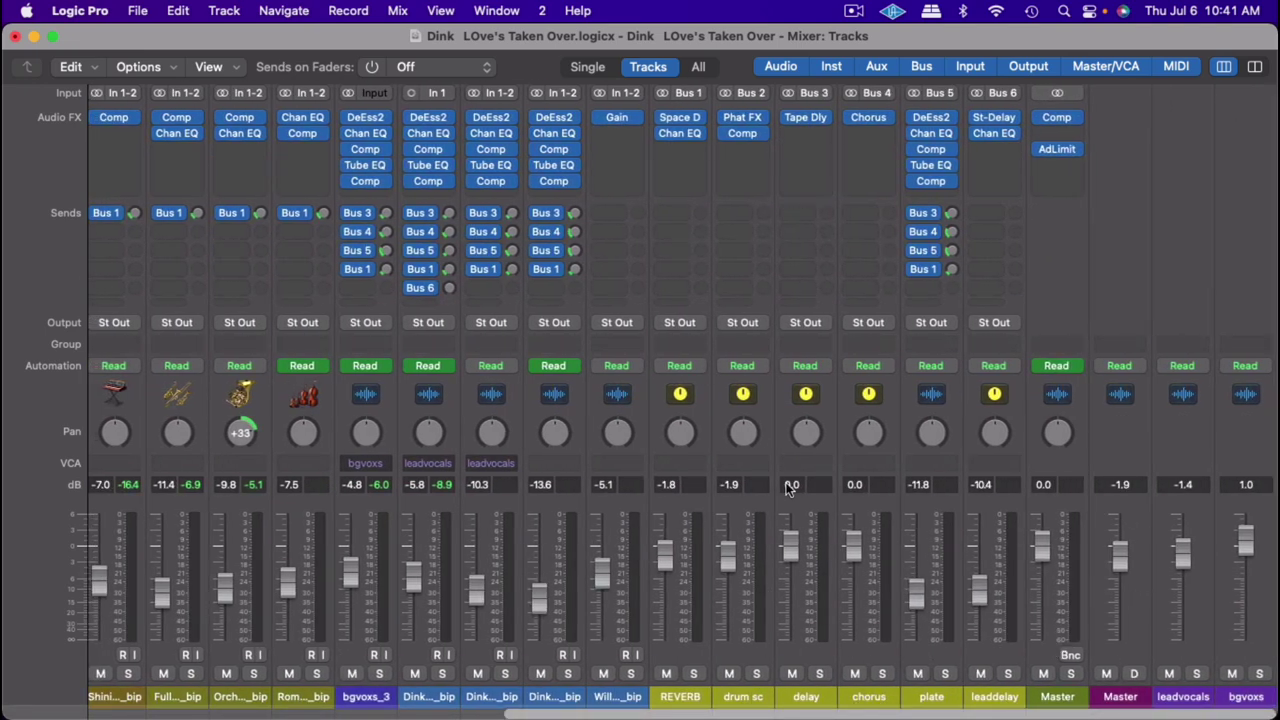
pyautogui.hscroll(-18, 770, 606)
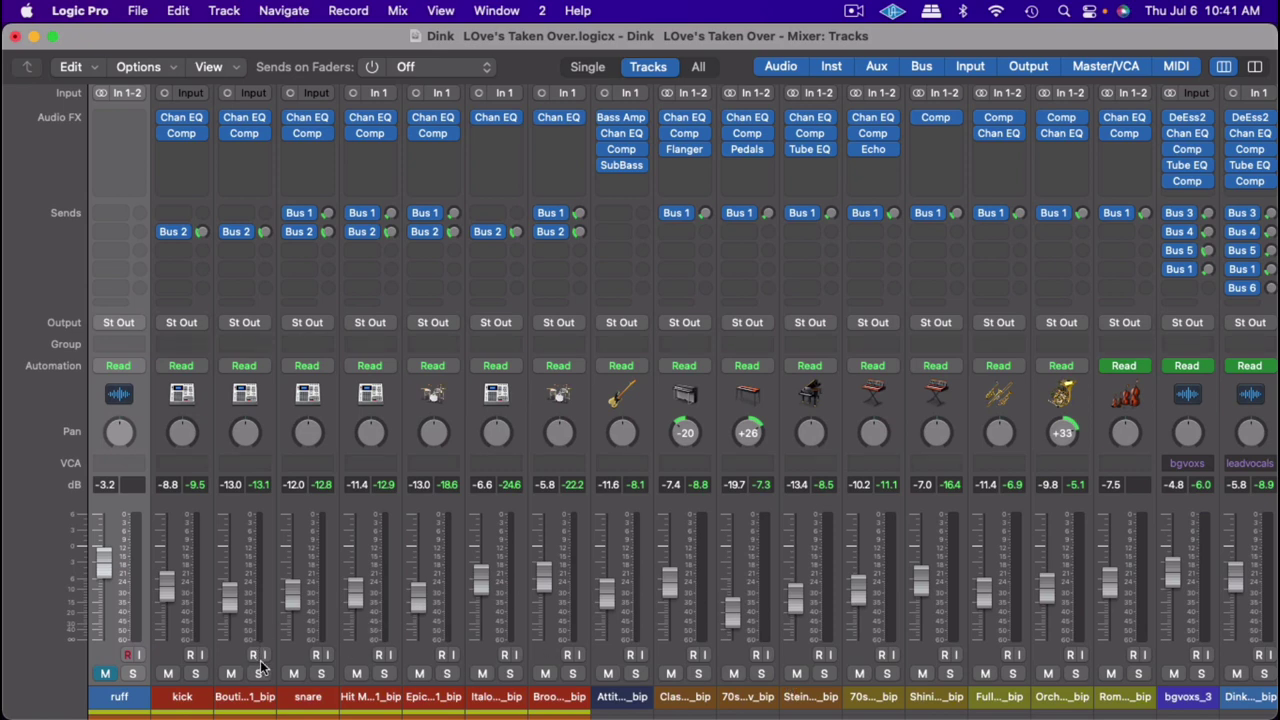
pyautogui.moveTo(190, 712)
pyautogui.click(184, 700)
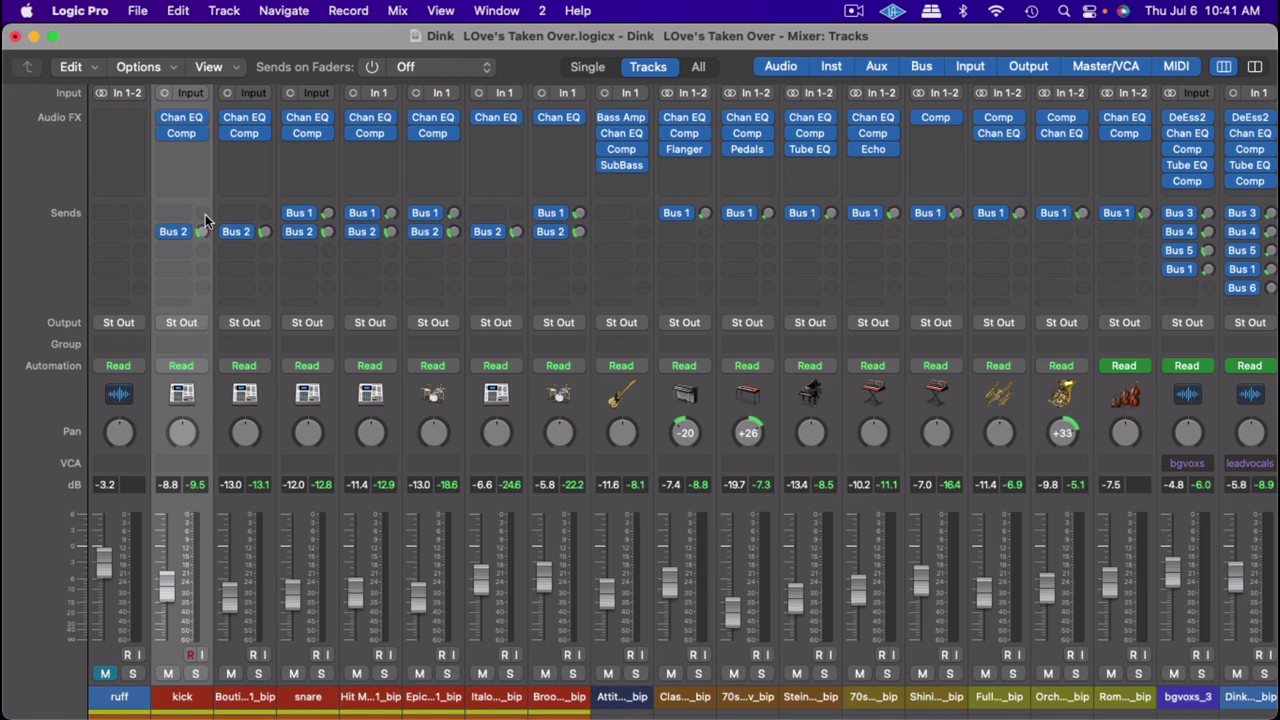
pyautogui.click(183, 116)
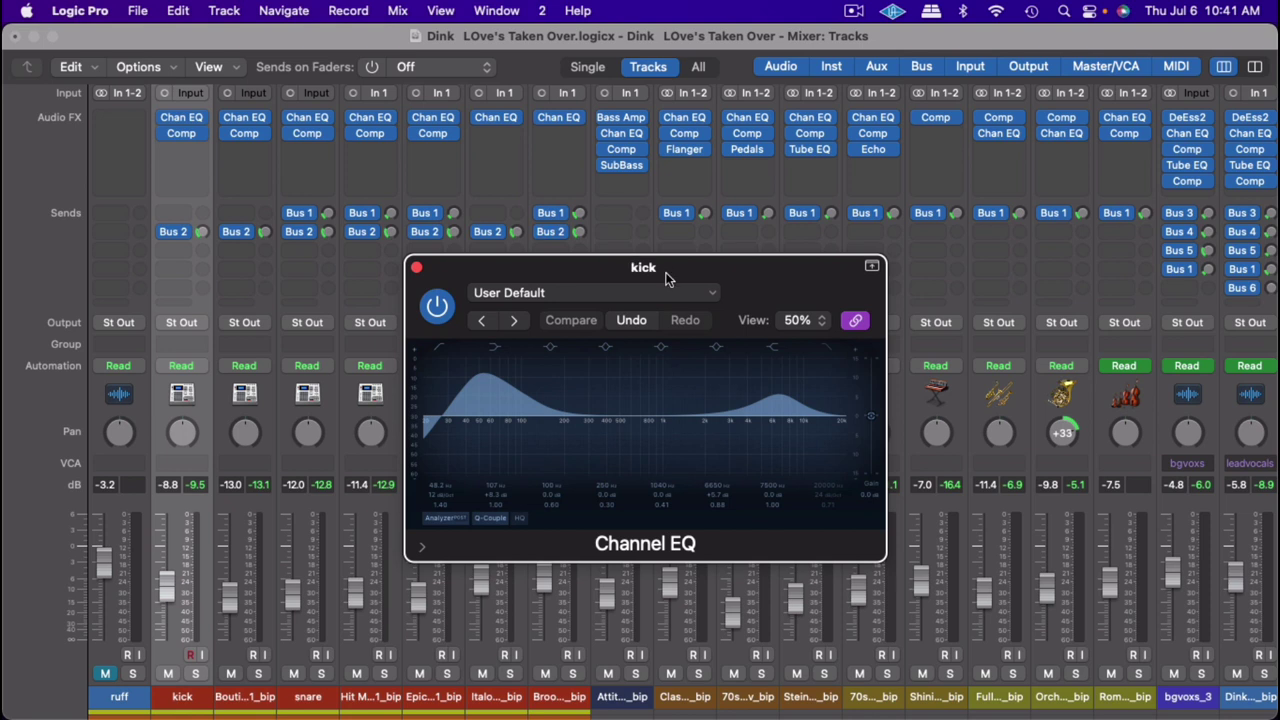
pyautogui.moveTo(668, 272); pyautogui.dragTo(764, 229)
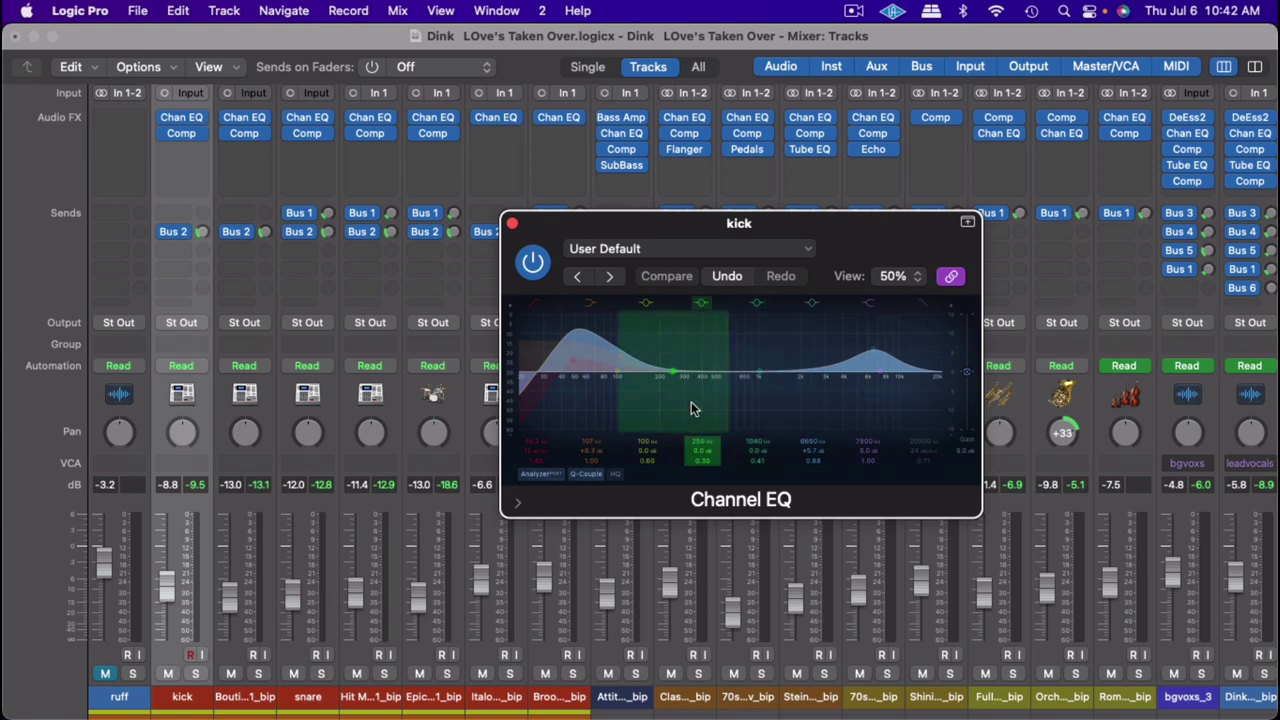
pyautogui.click(512, 224)
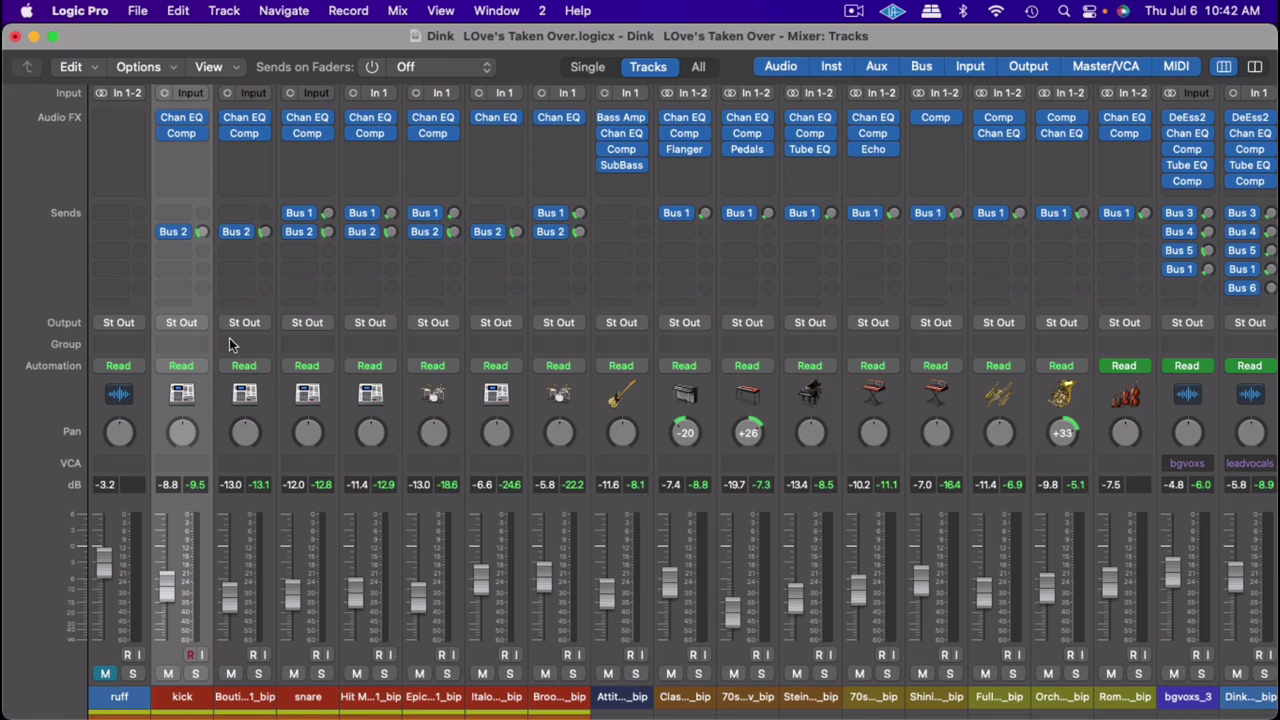
# Step: Review the threshold, ratio, make-up and limiter settings in the kick track's Compressor
pyautogui.click(182, 134)
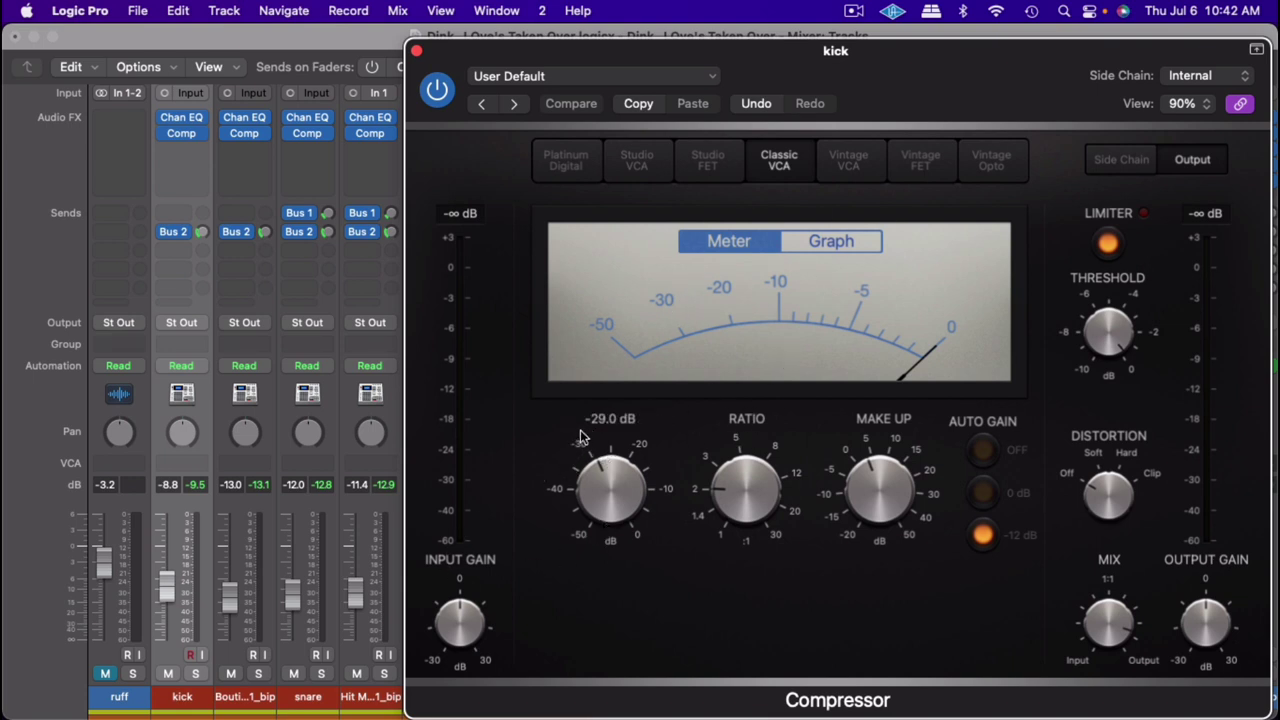
pyautogui.moveTo(776, 456)
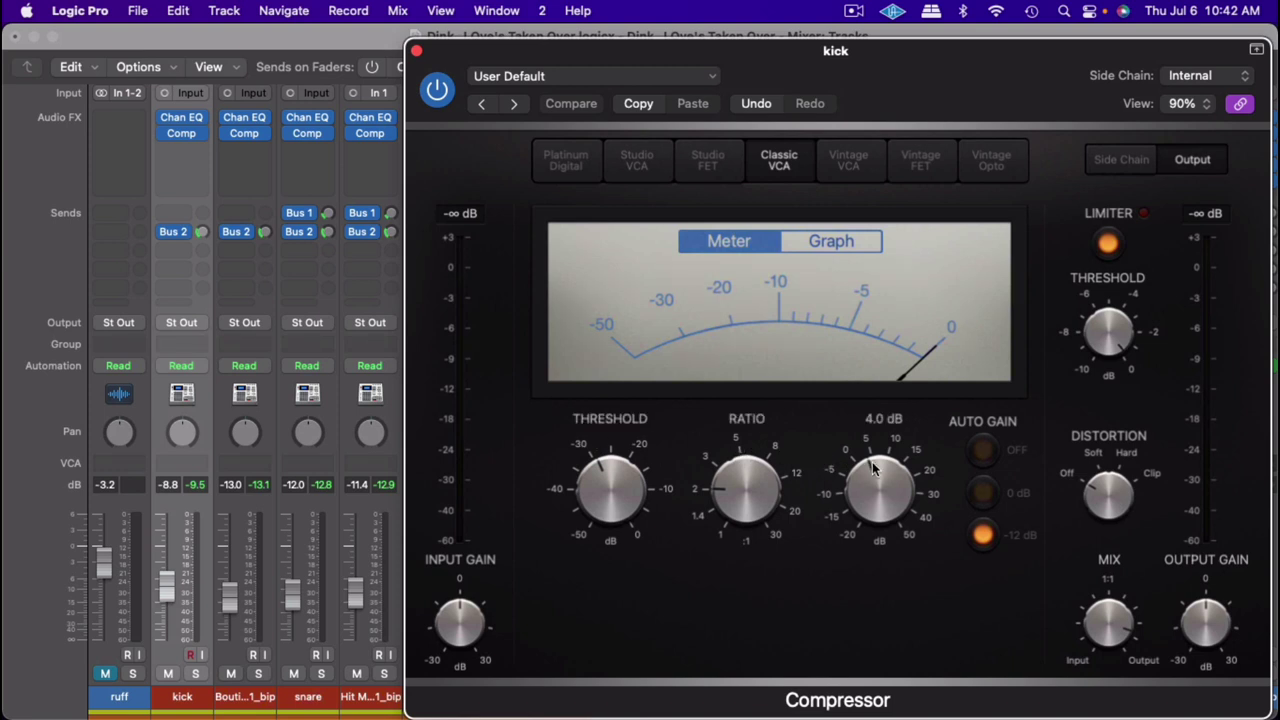
pyautogui.moveTo(1120, 320)
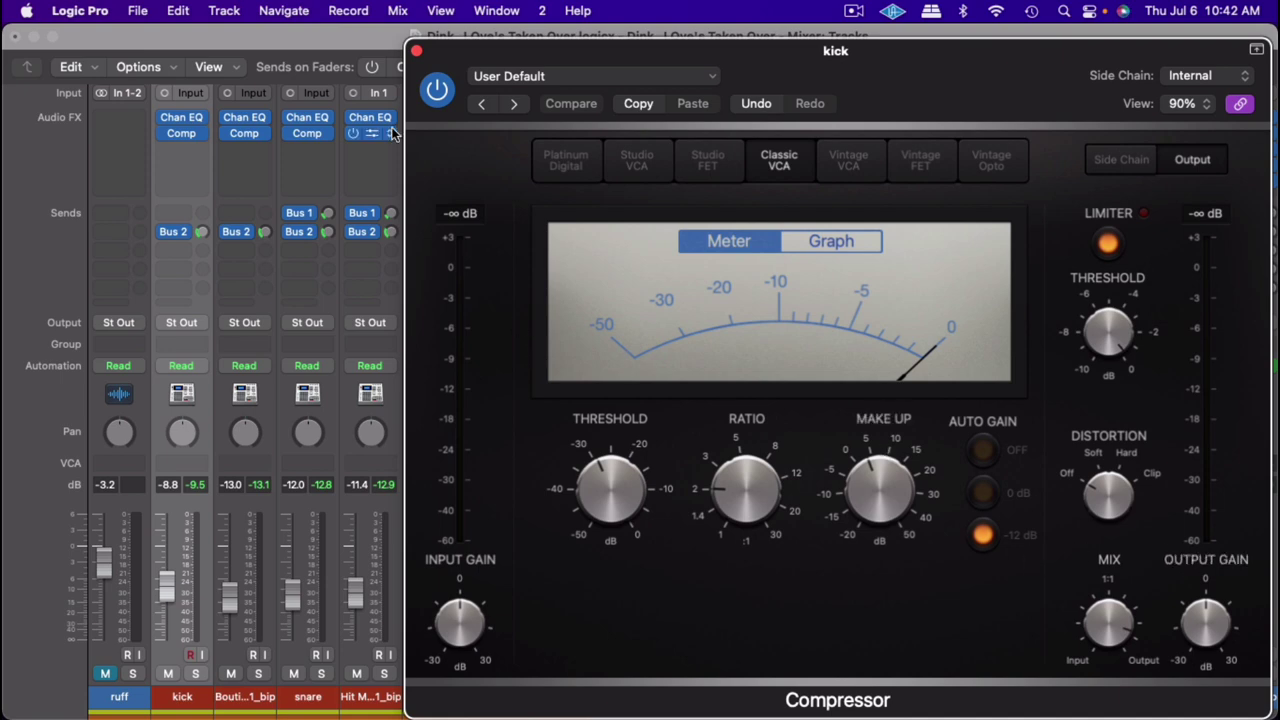
pyautogui.click(417, 49)
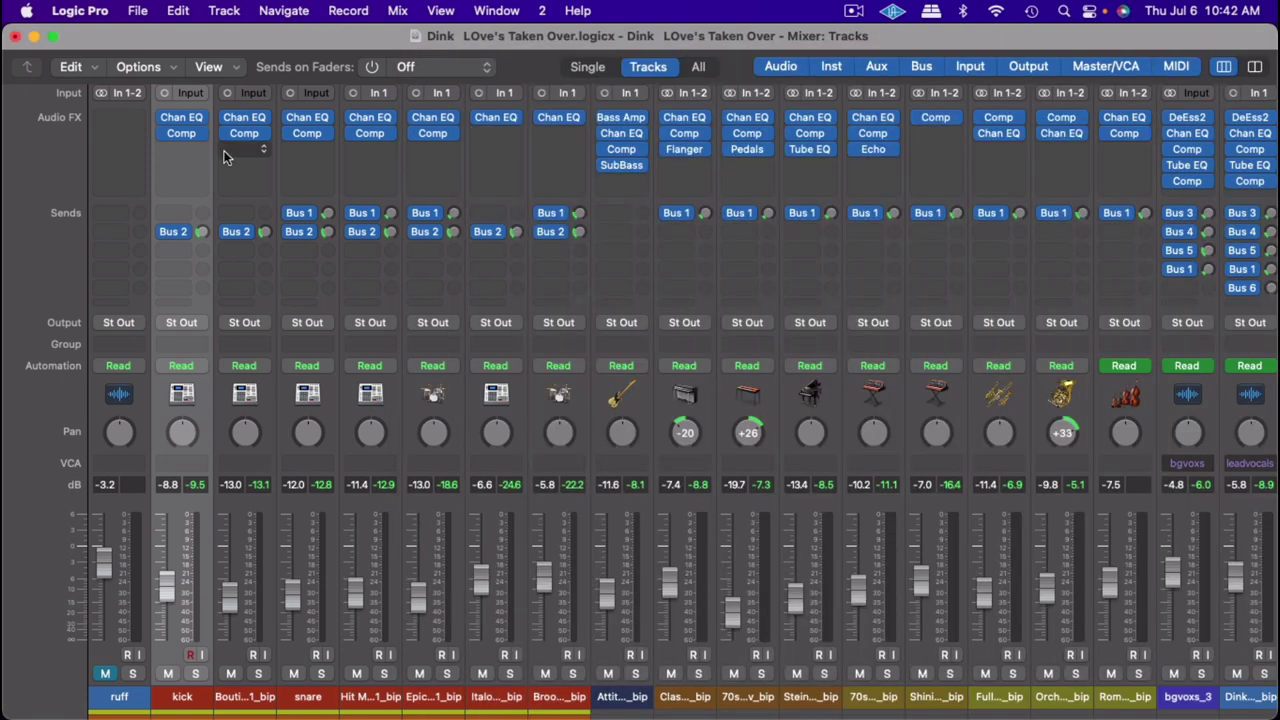
# Step: Solo the kick track with its Compressor bypassed and compare the sound with Channel EQ off and on
pyautogui.moveTo(165, 135)
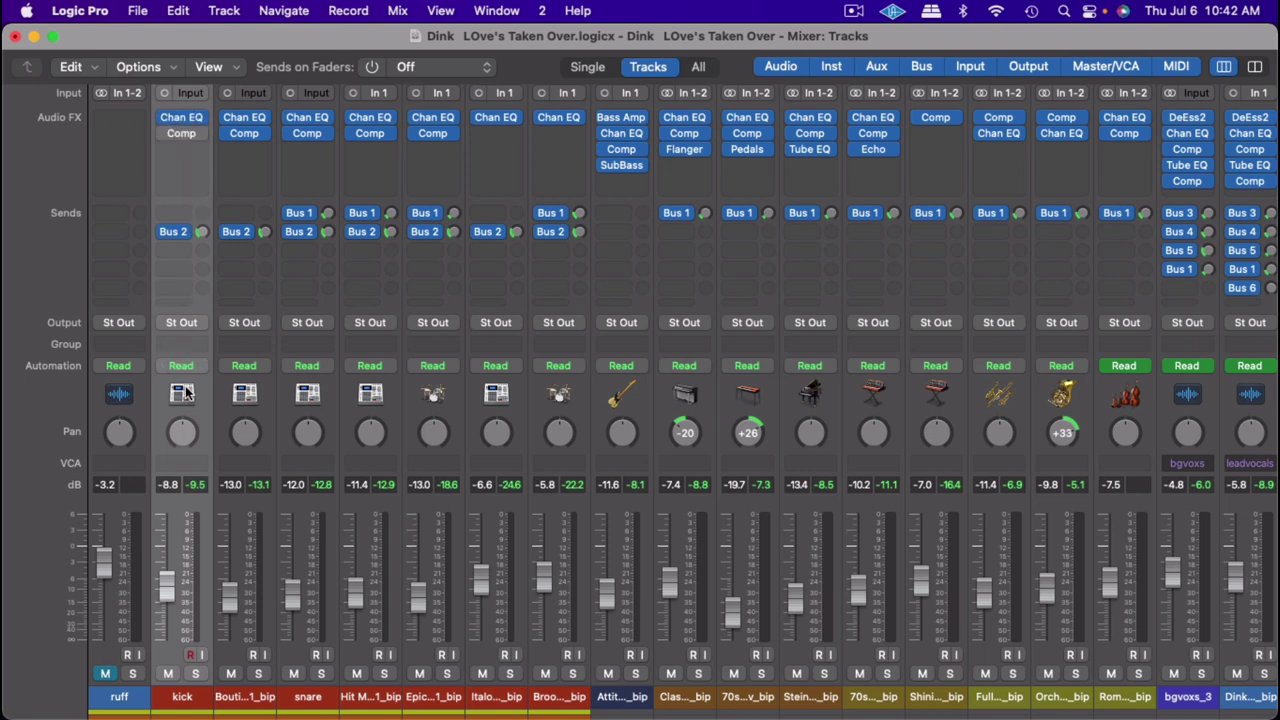
pyautogui.click(196, 674)
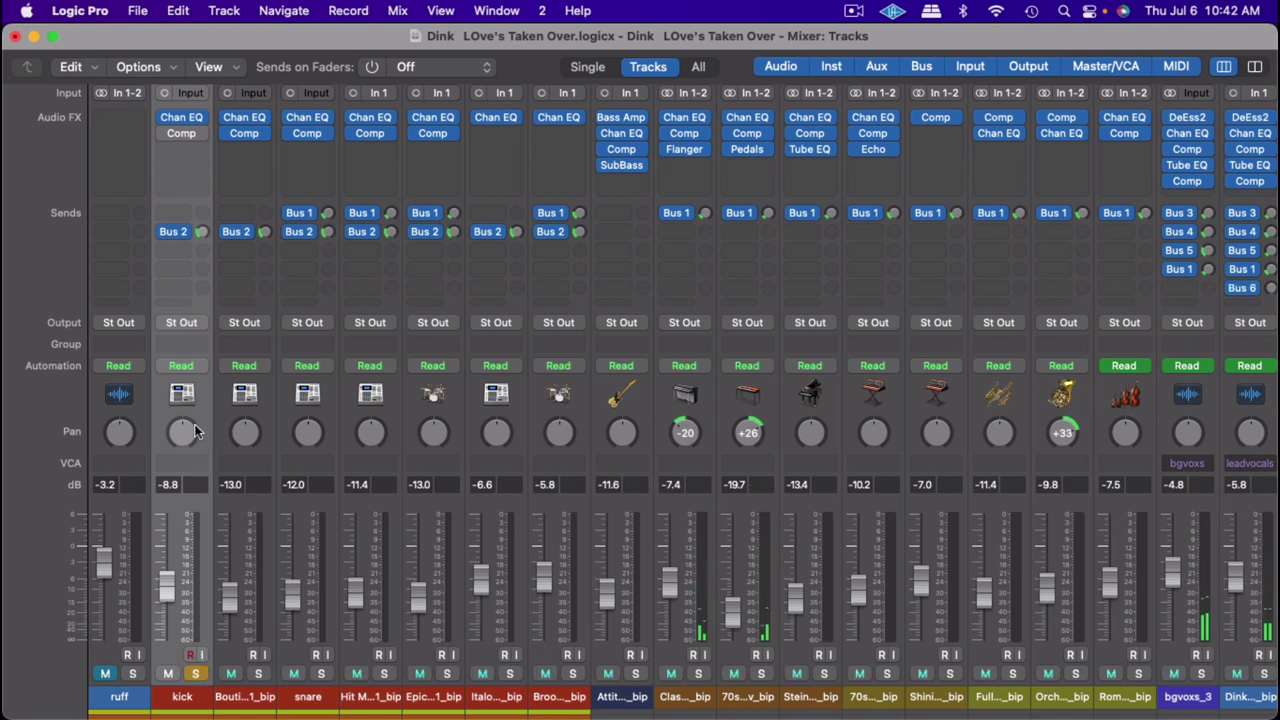
pyautogui.click(165, 118)
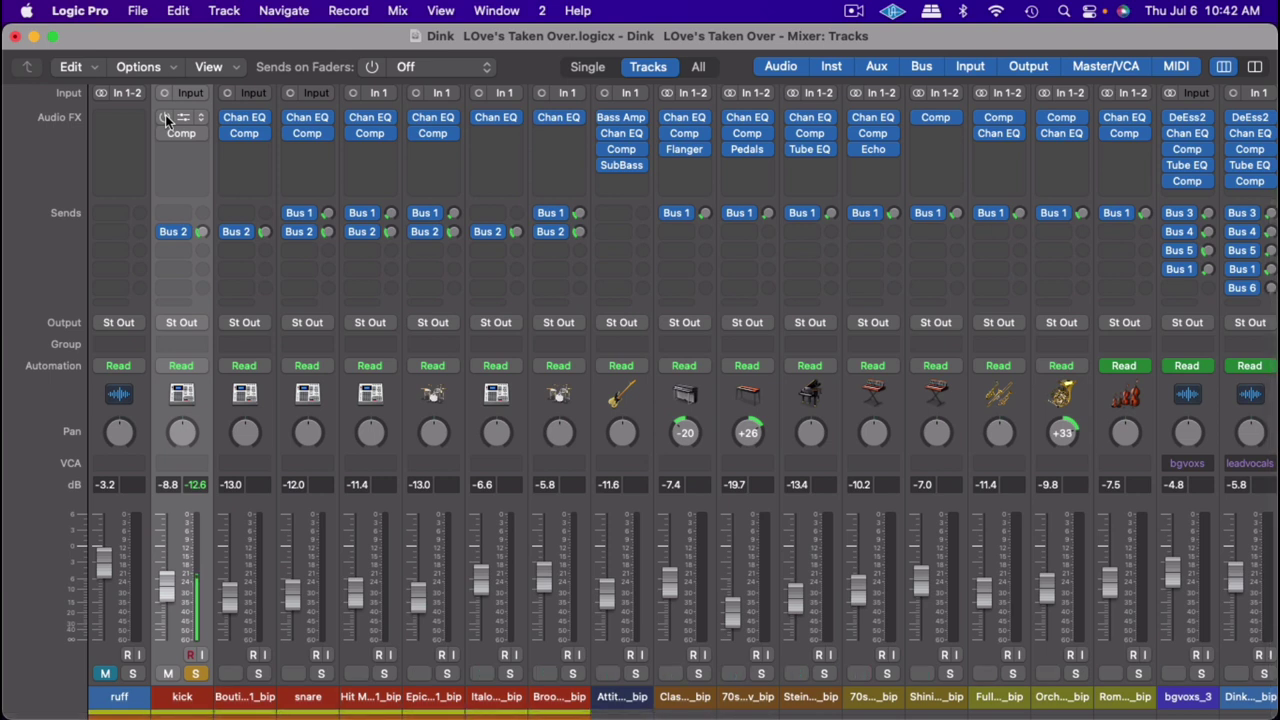
pyautogui.click(166, 118)
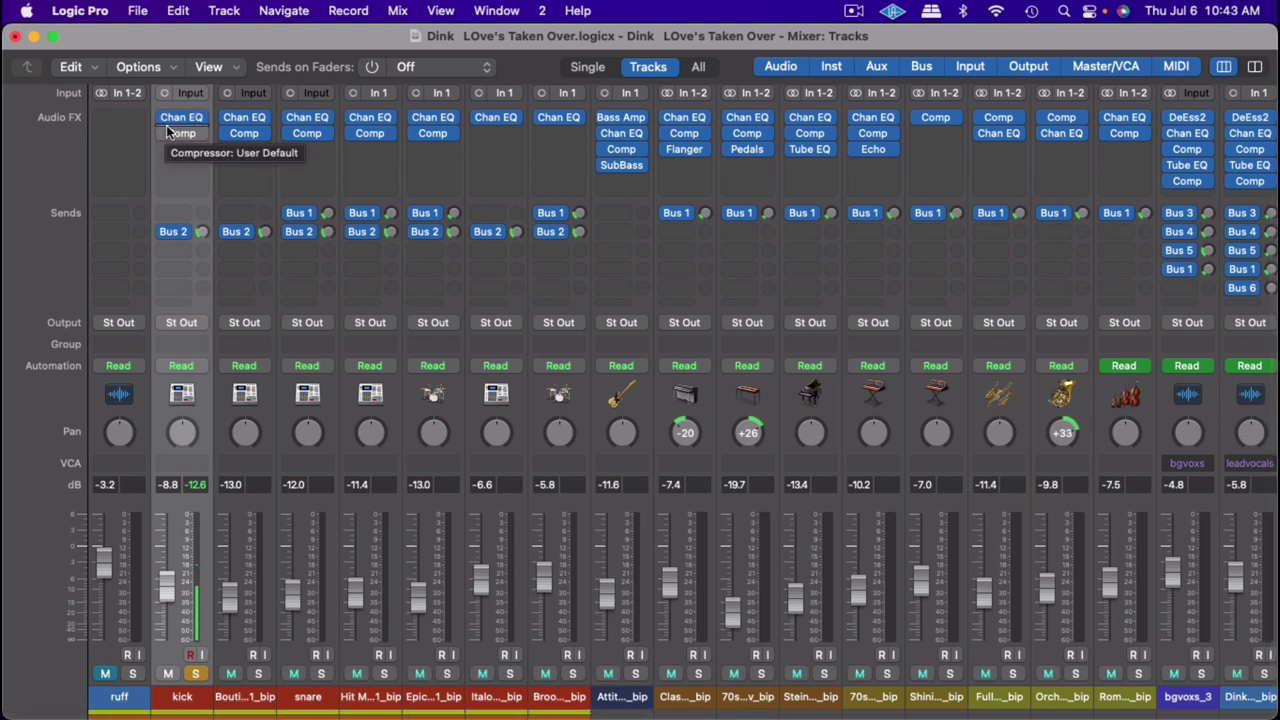
# Step: Re-enable the kick track's Compressor and compare the sound with it bypassed and active
pyautogui.click(166, 125)
pyautogui.click(163, 136)
pyautogui.click(163, 136)
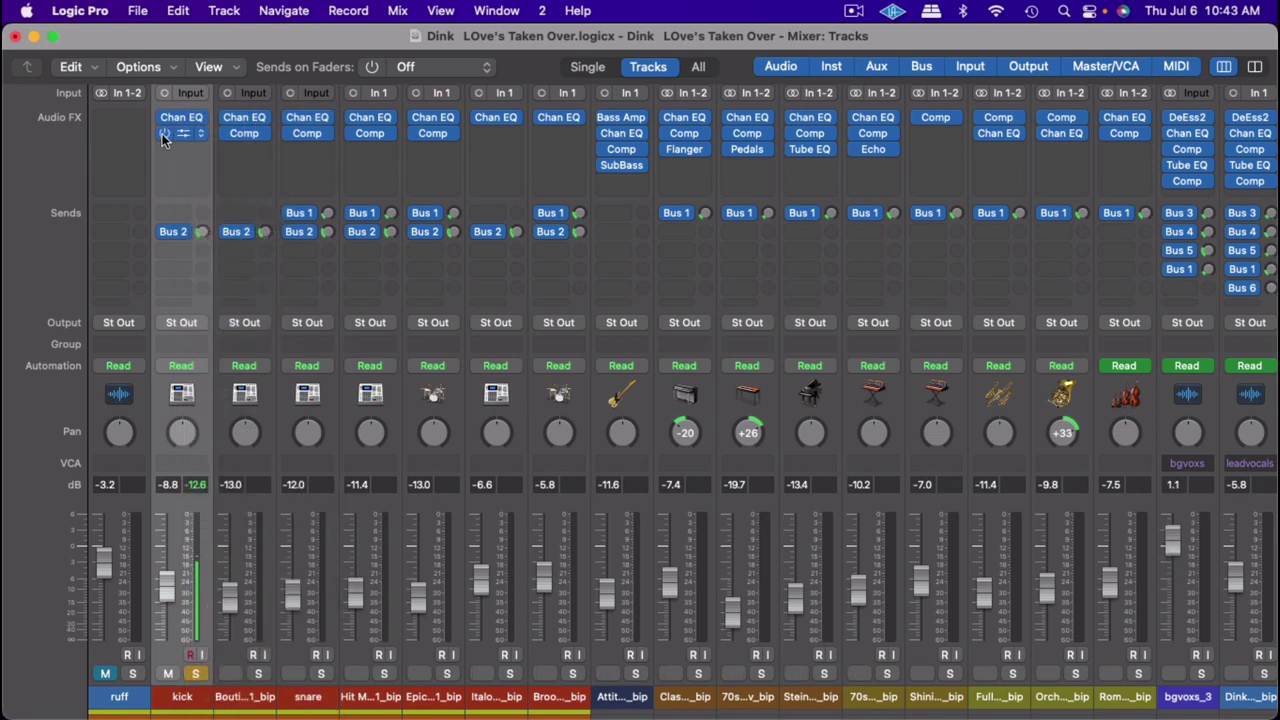
pyautogui.click(176, 133)
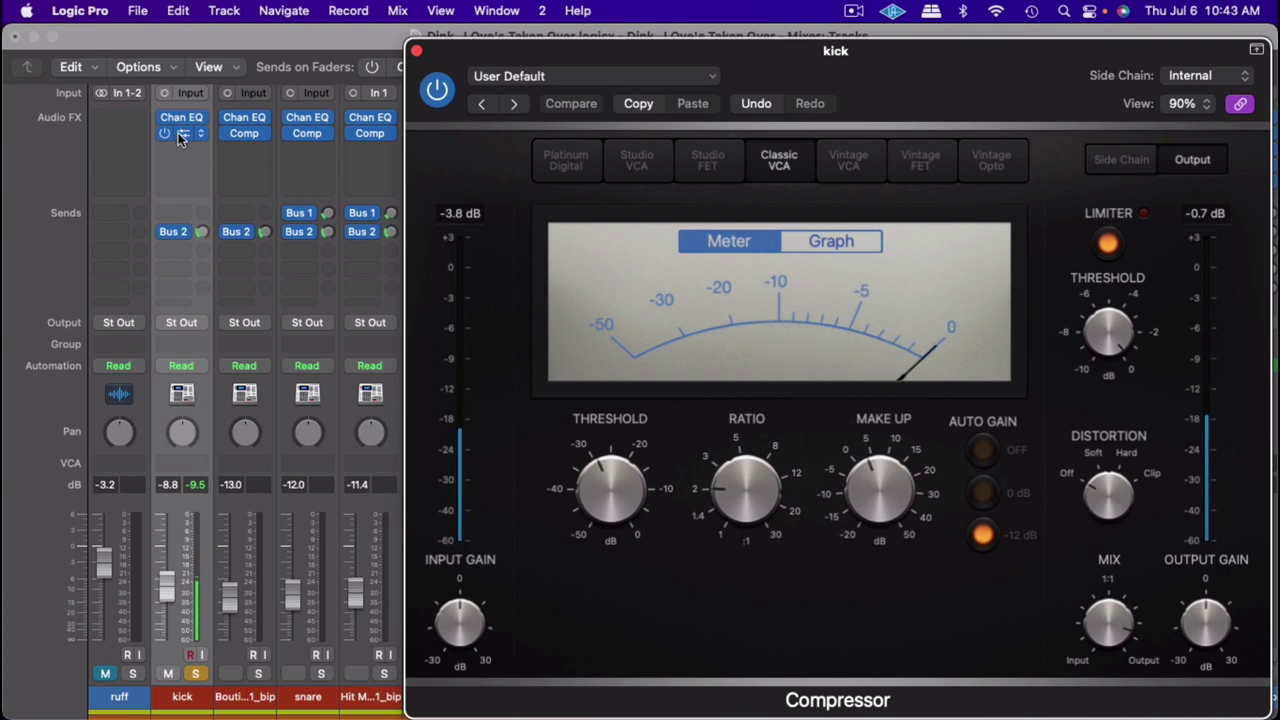
pyautogui.click(445, 87)
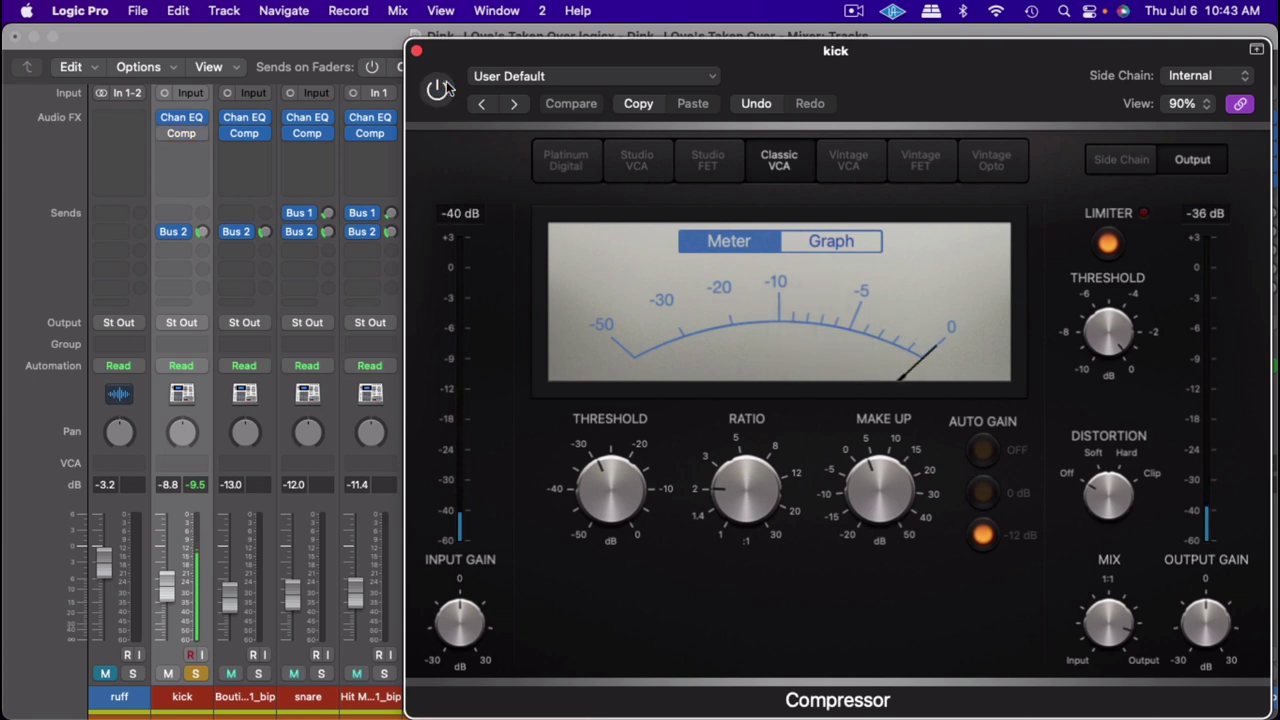
pyautogui.click(445, 87)
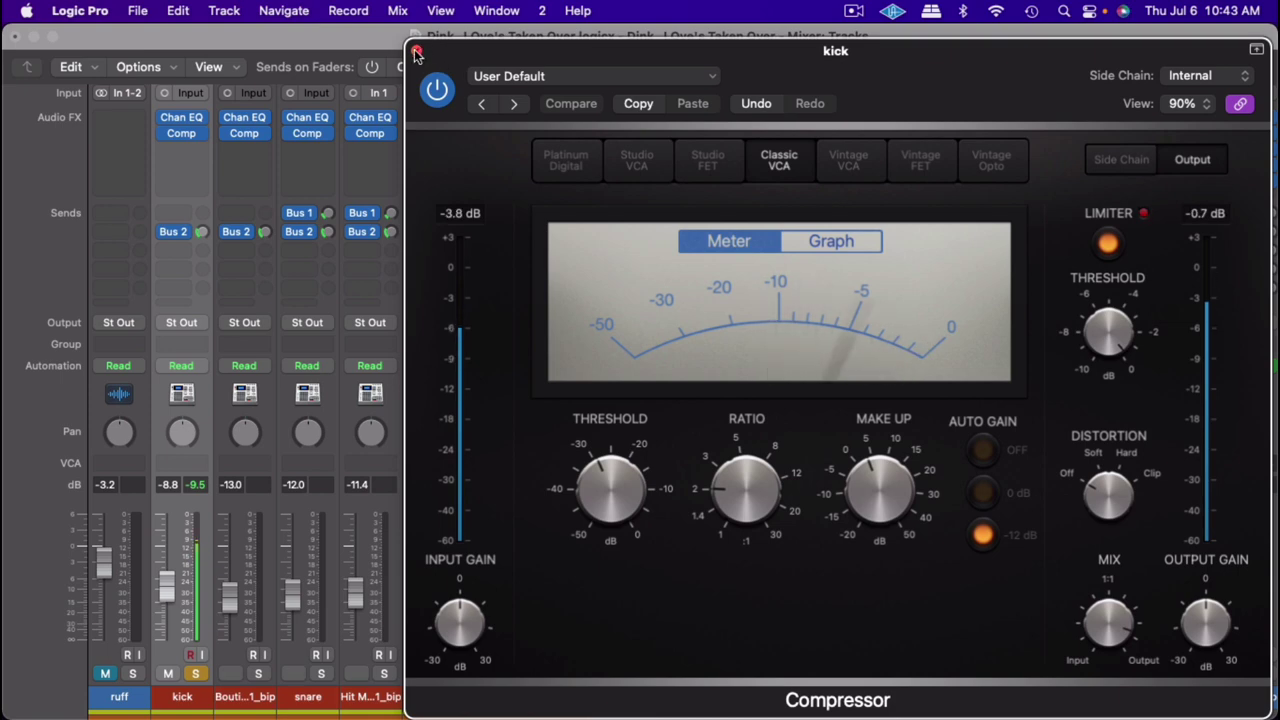
pyautogui.click(417, 51)
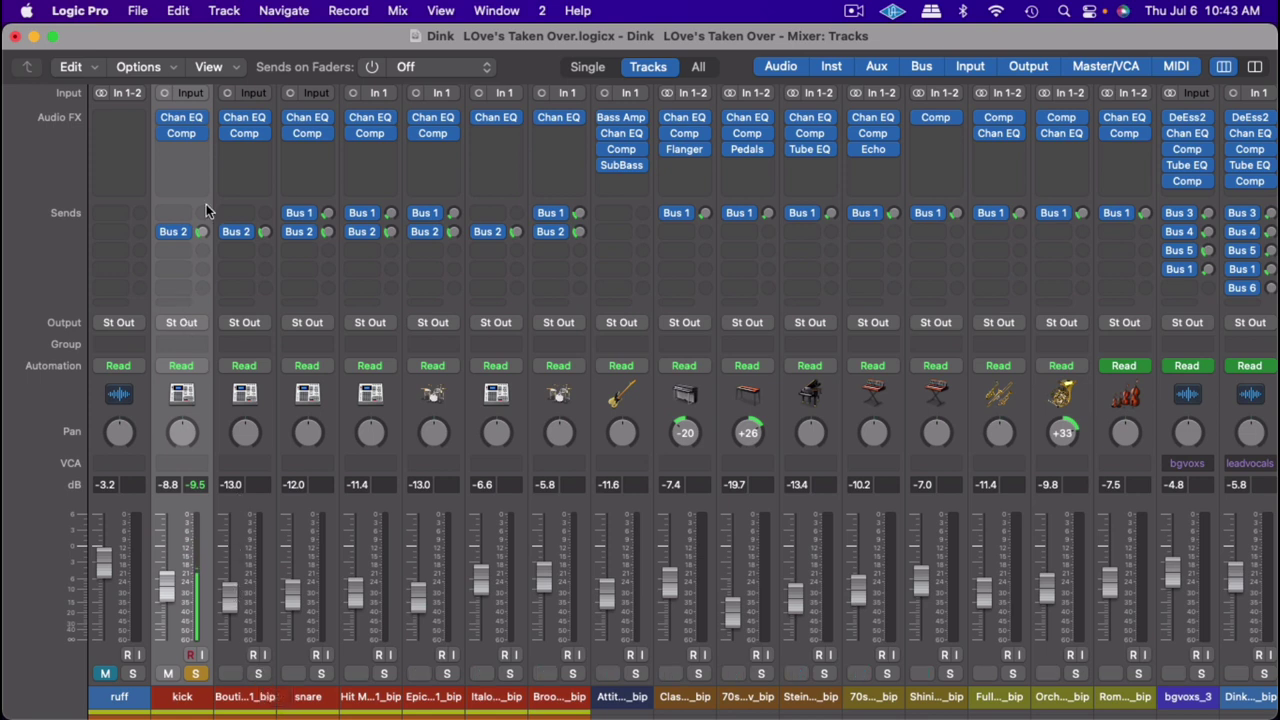
# Step: Solo the Boutique 909 kick track alone with its Compressor bypassed and check its Channel EQ off and on
pyautogui.moveTo(240, 118)
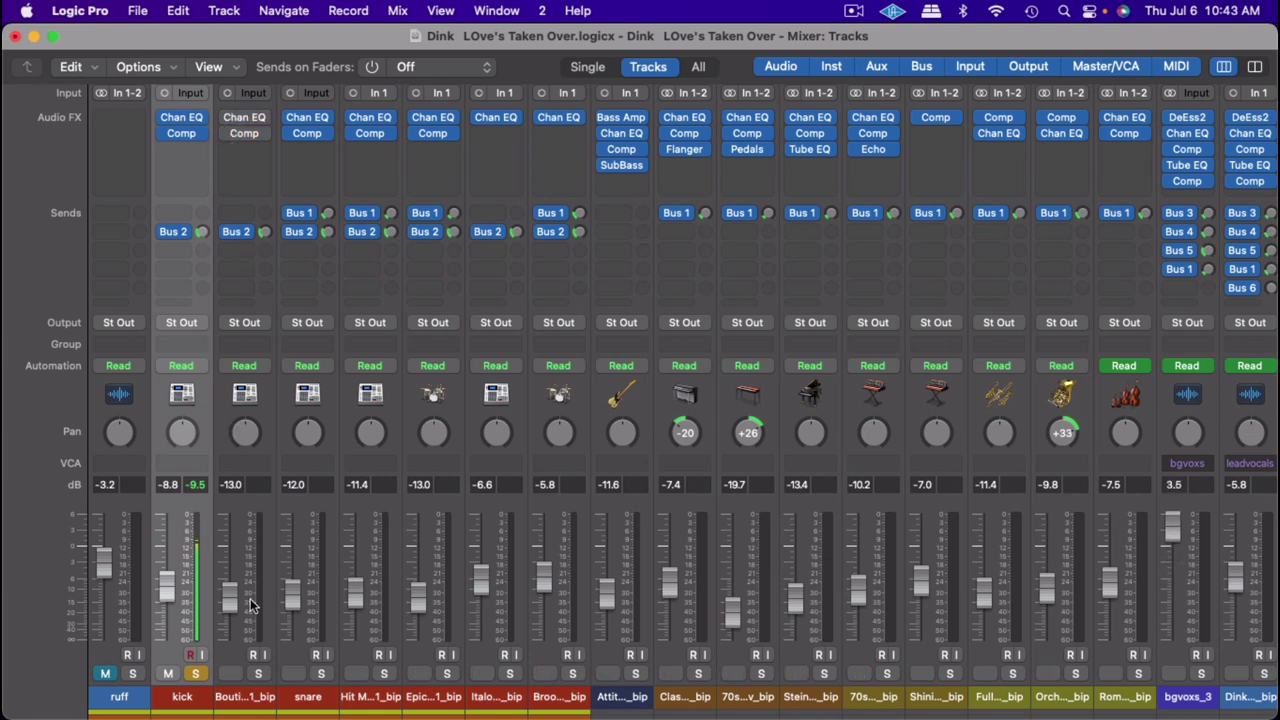
pyautogui.click(258, 674)
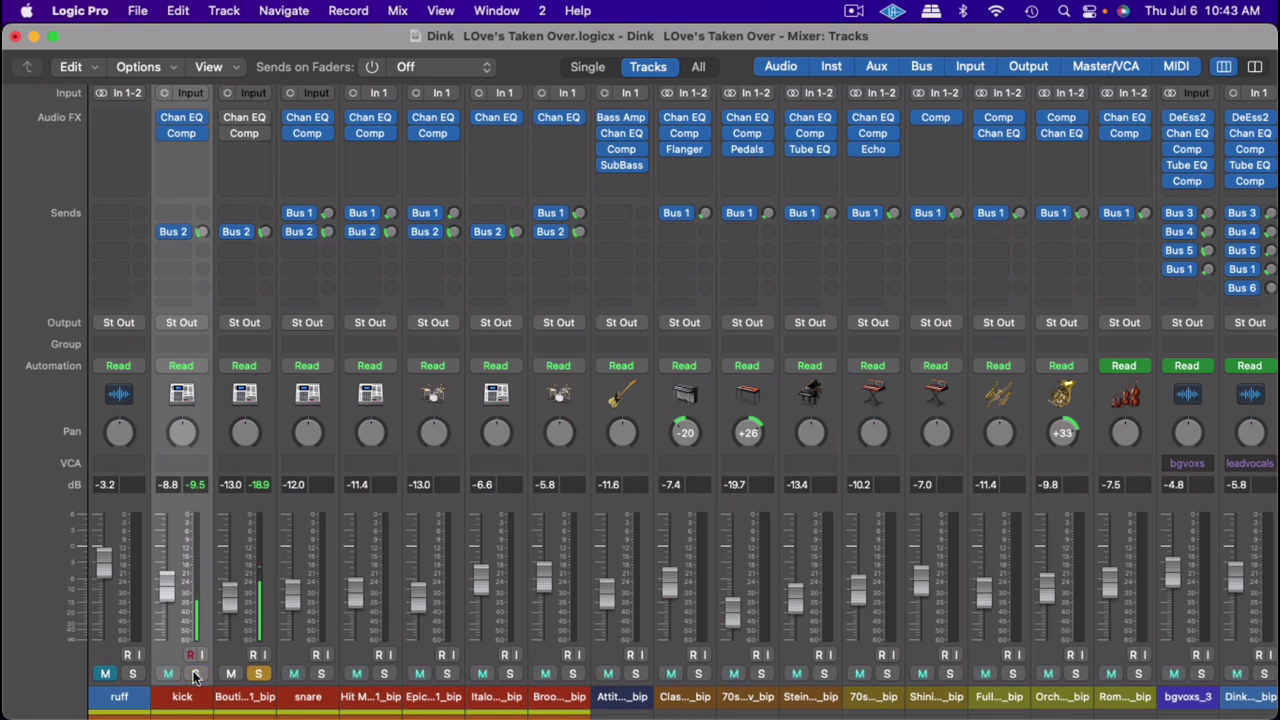
pyautogui.click(250, 118)
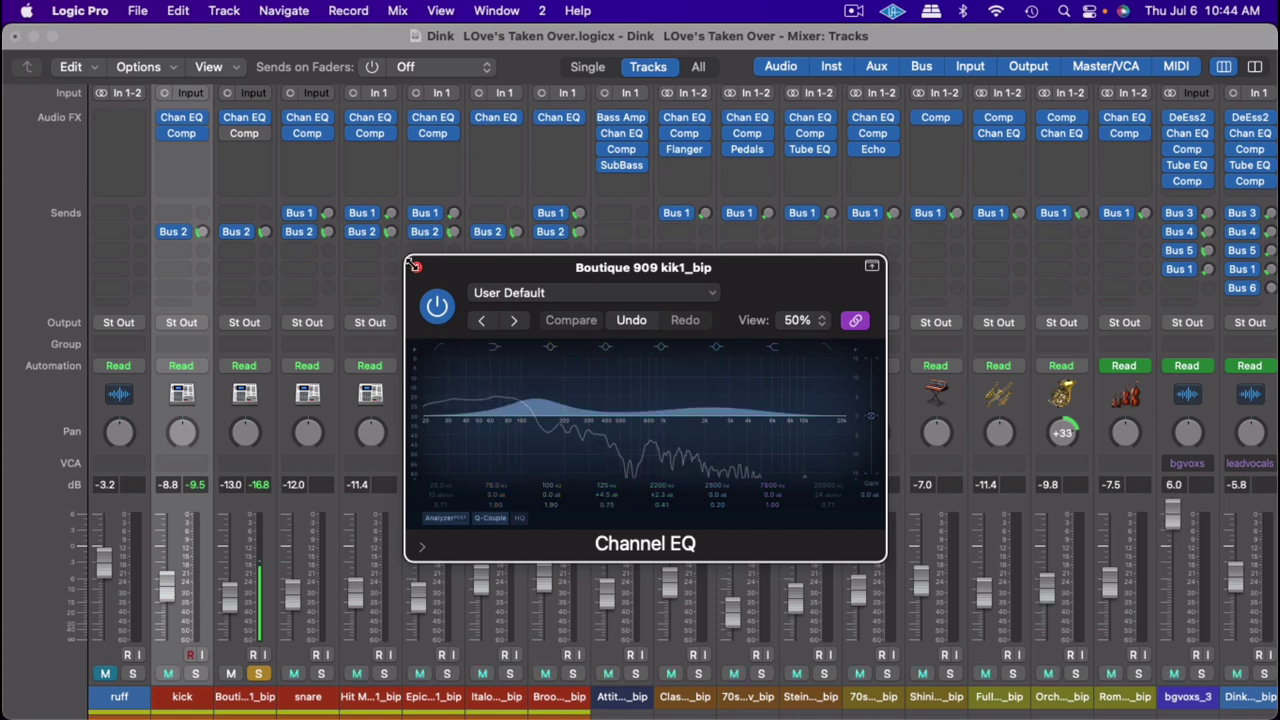
pyautogui.click(417, 268)
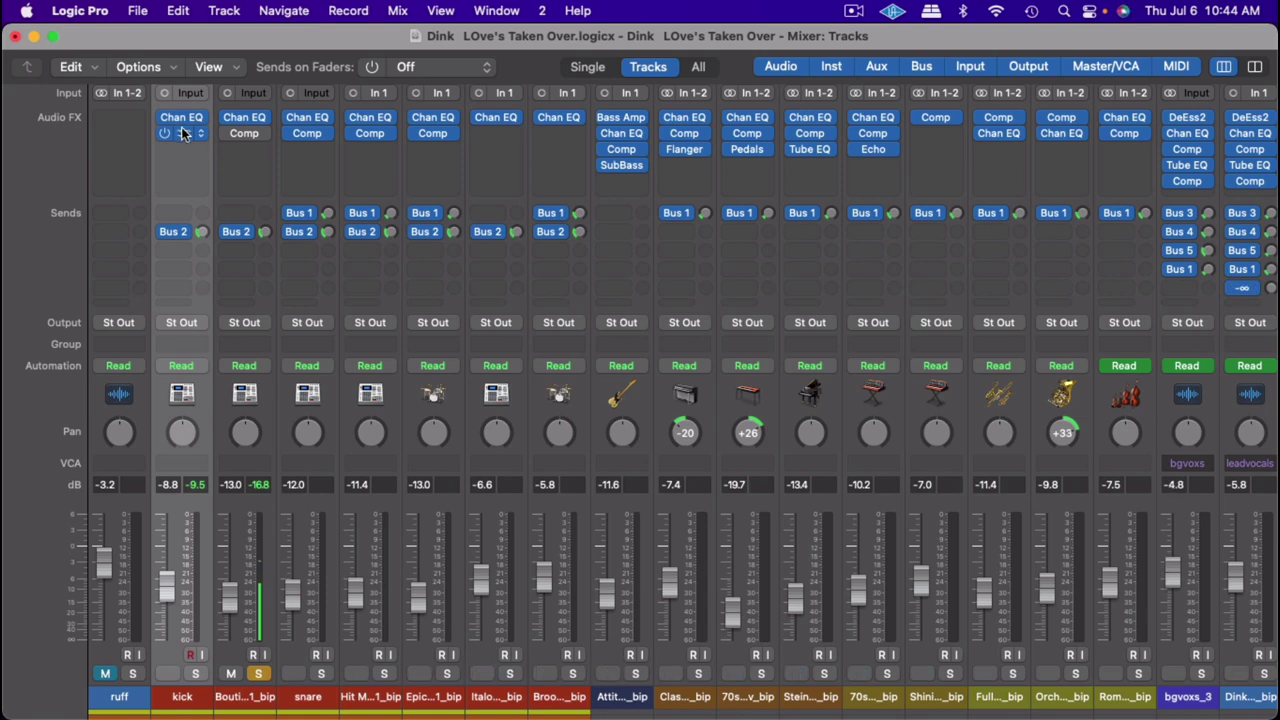
# Step: Re-enable and review the Boutique 909 kick's Compressor, and solo the main kick track alongside it
pyautogui.click(251, 134)
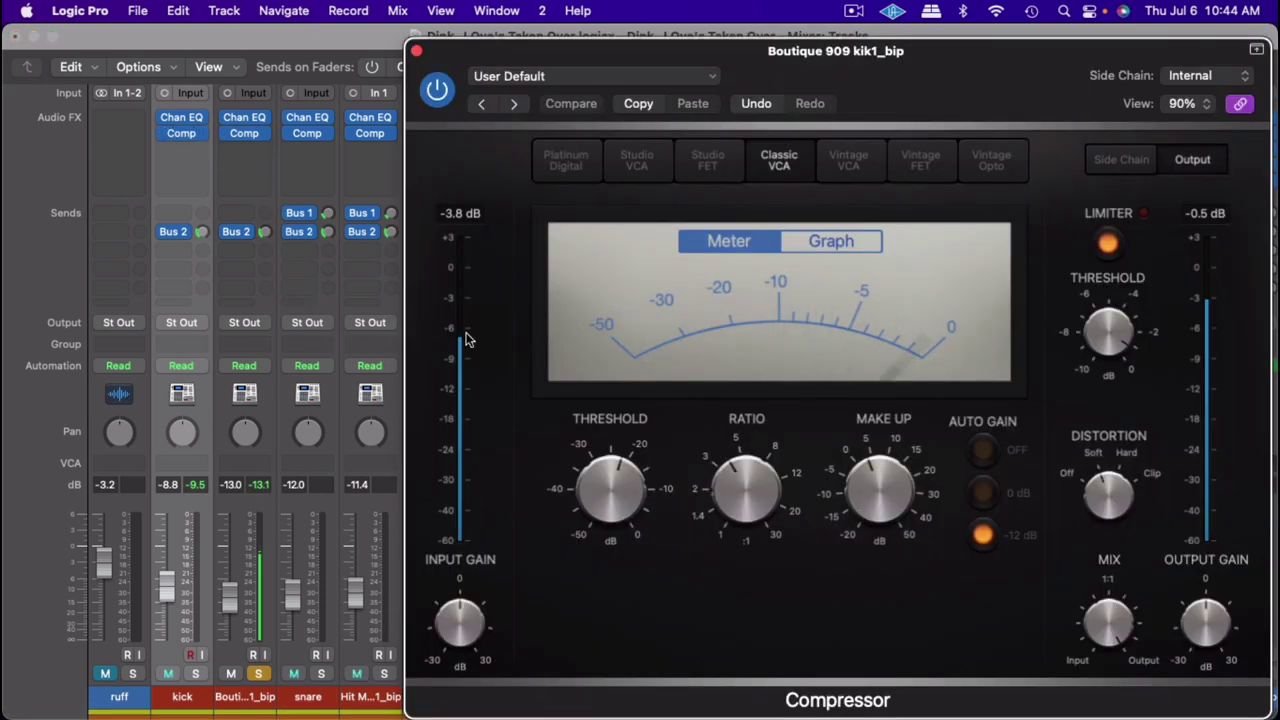
pyautogui.moveTo(826, 493)
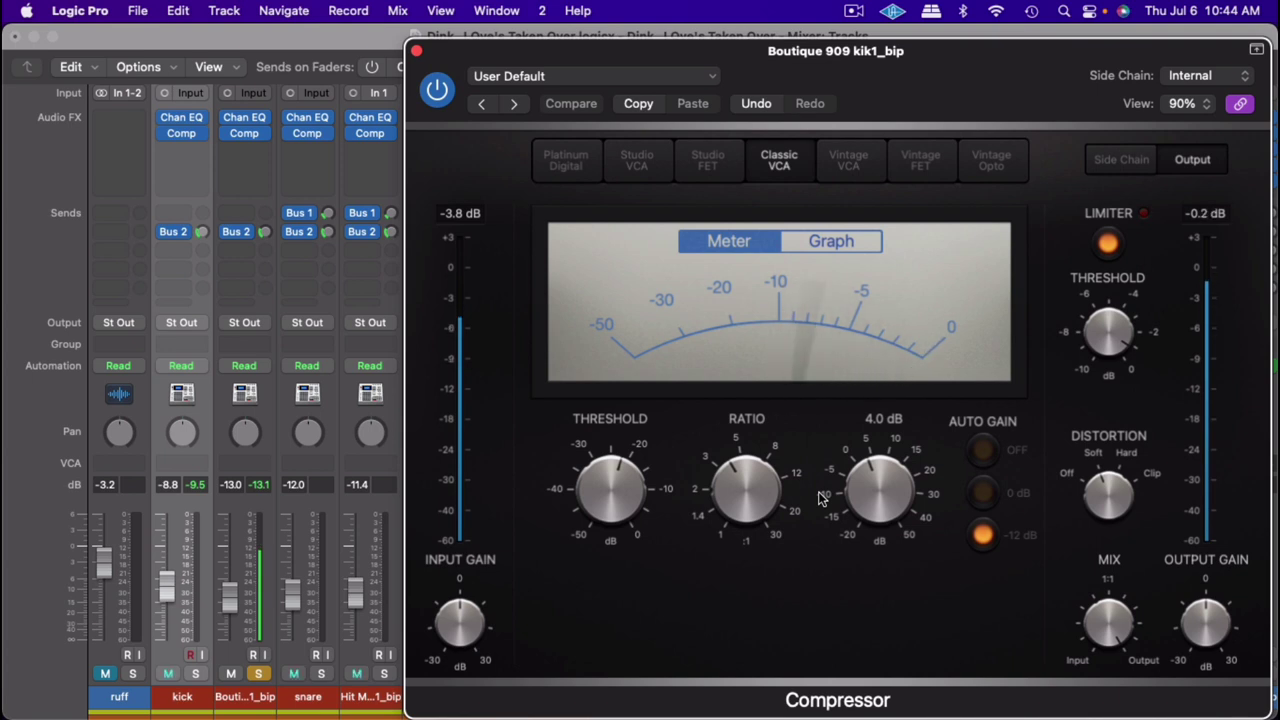
pyautogui.click(192, 675)
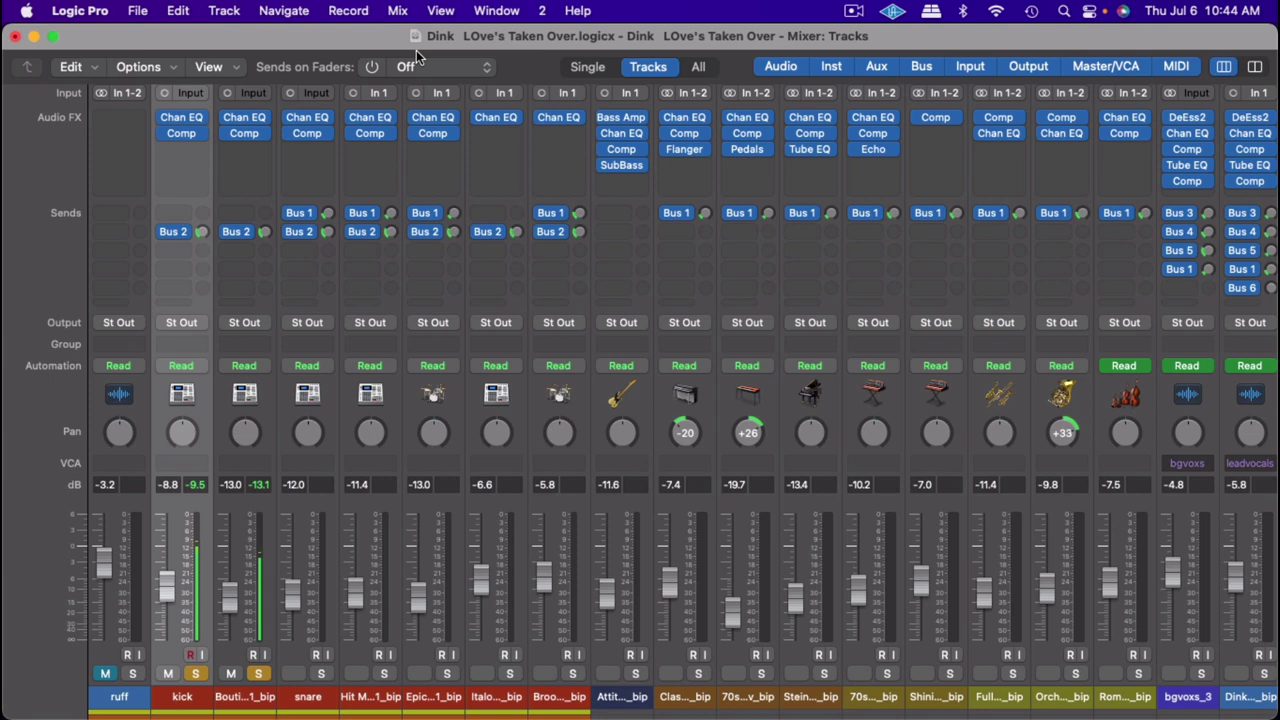
pyautogui.click(416, 50)
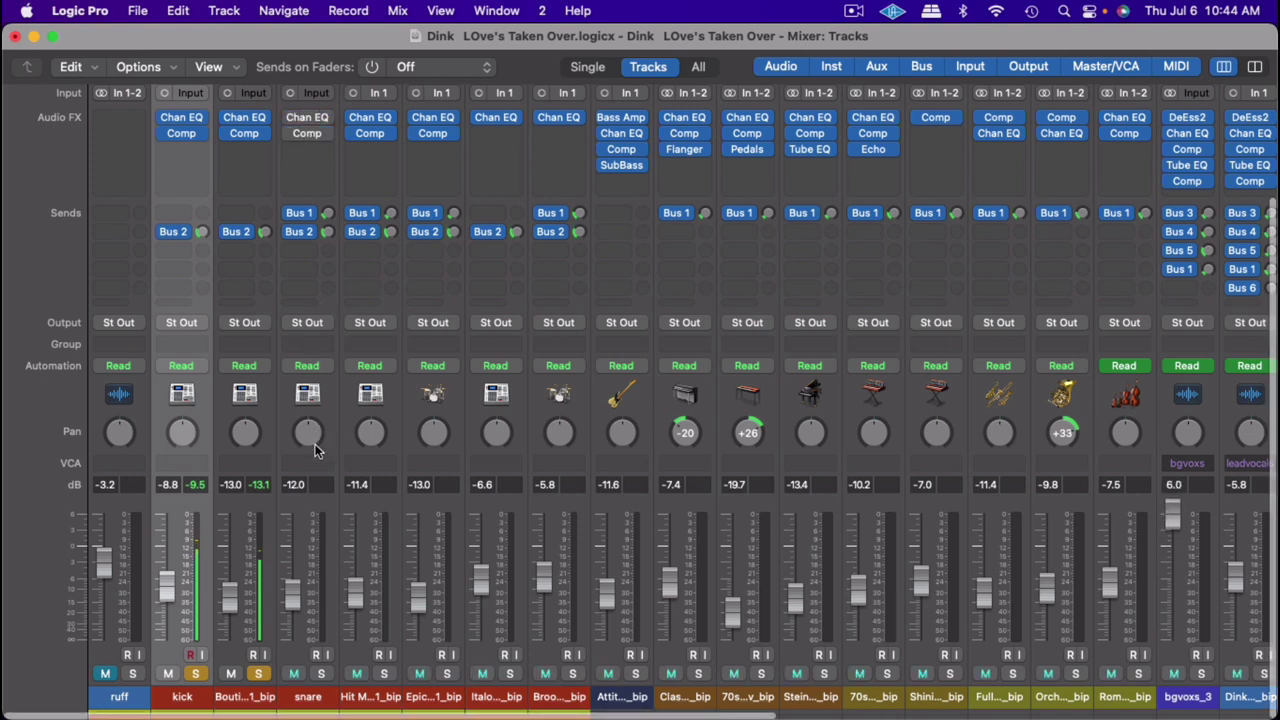
# Step: Solo the snare track along with the kicks and switch its Channel EQ back on
pyautogui.click(321, 674)
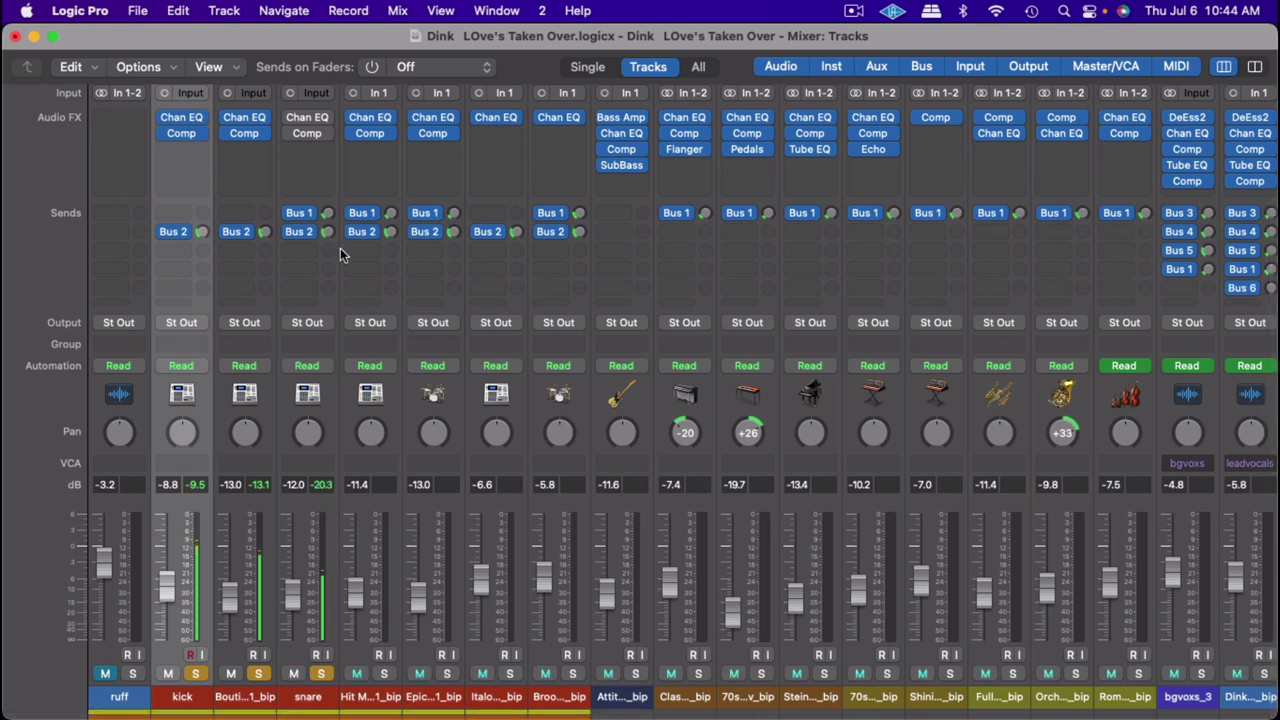
pyautogui.moveTo(300, 120)
pyautogui.click(300, 120)
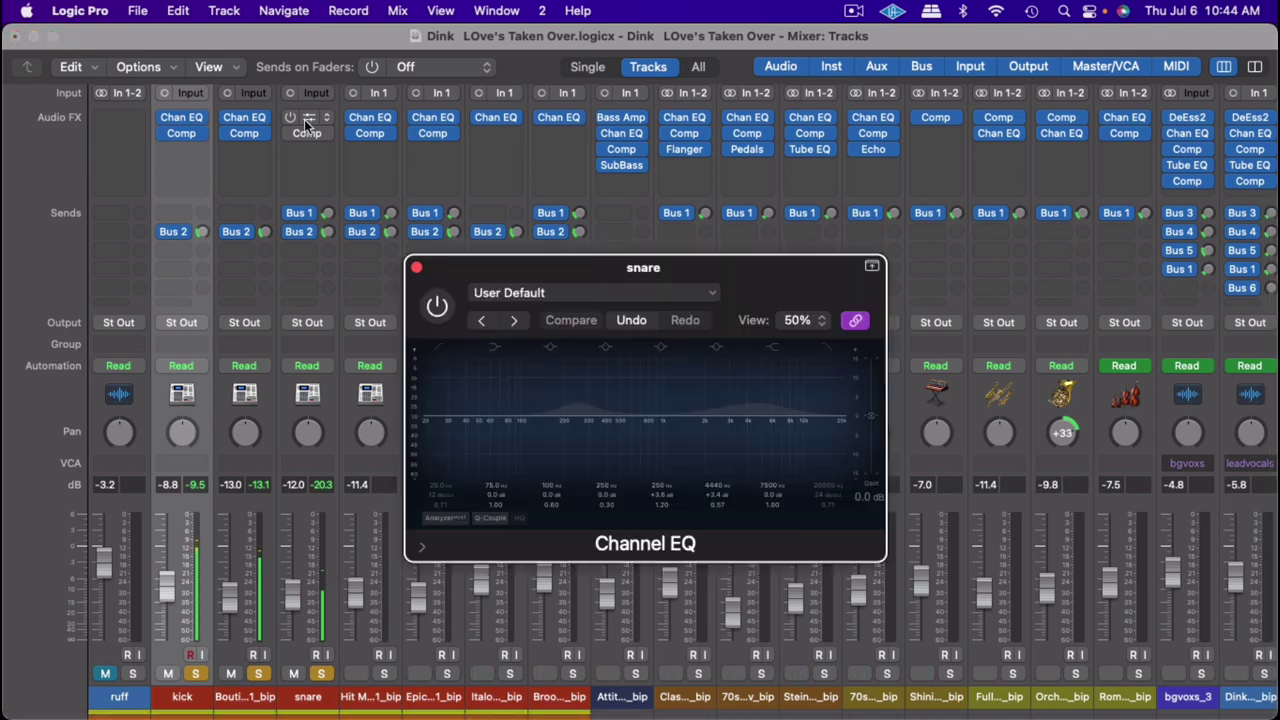
pyautogui.click(418, 268)
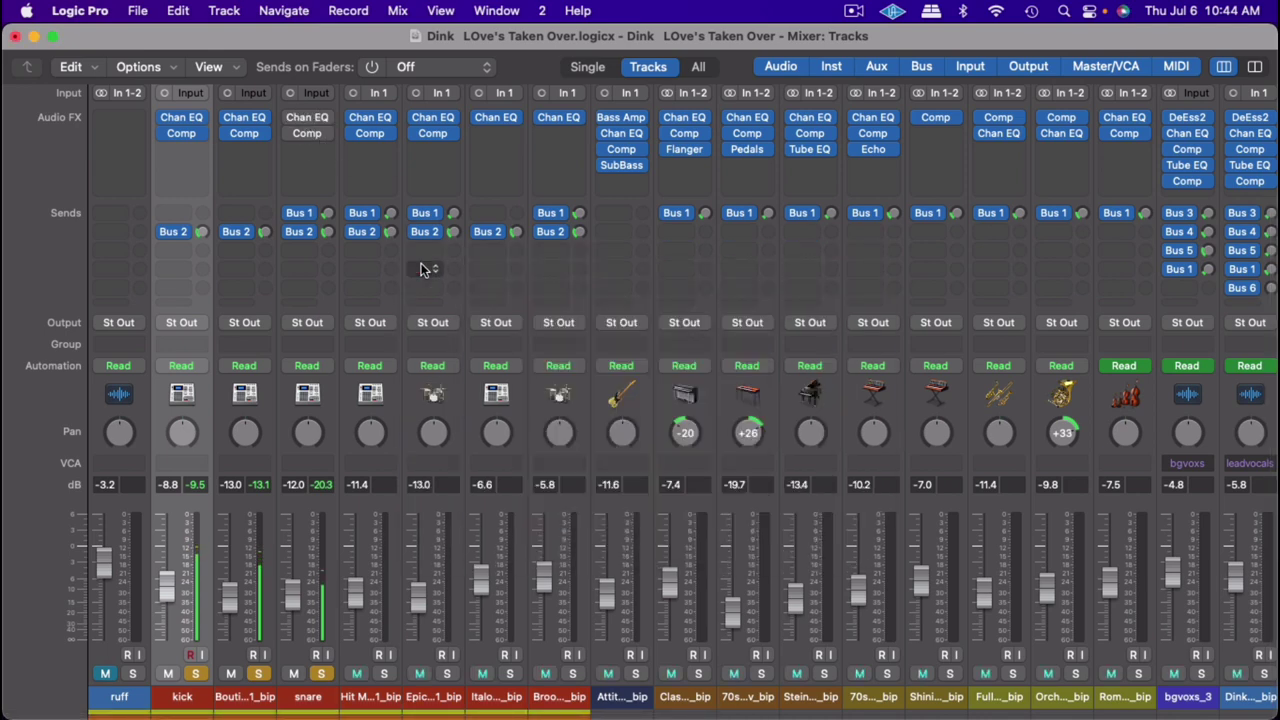
pyautogui.click(313, 118)
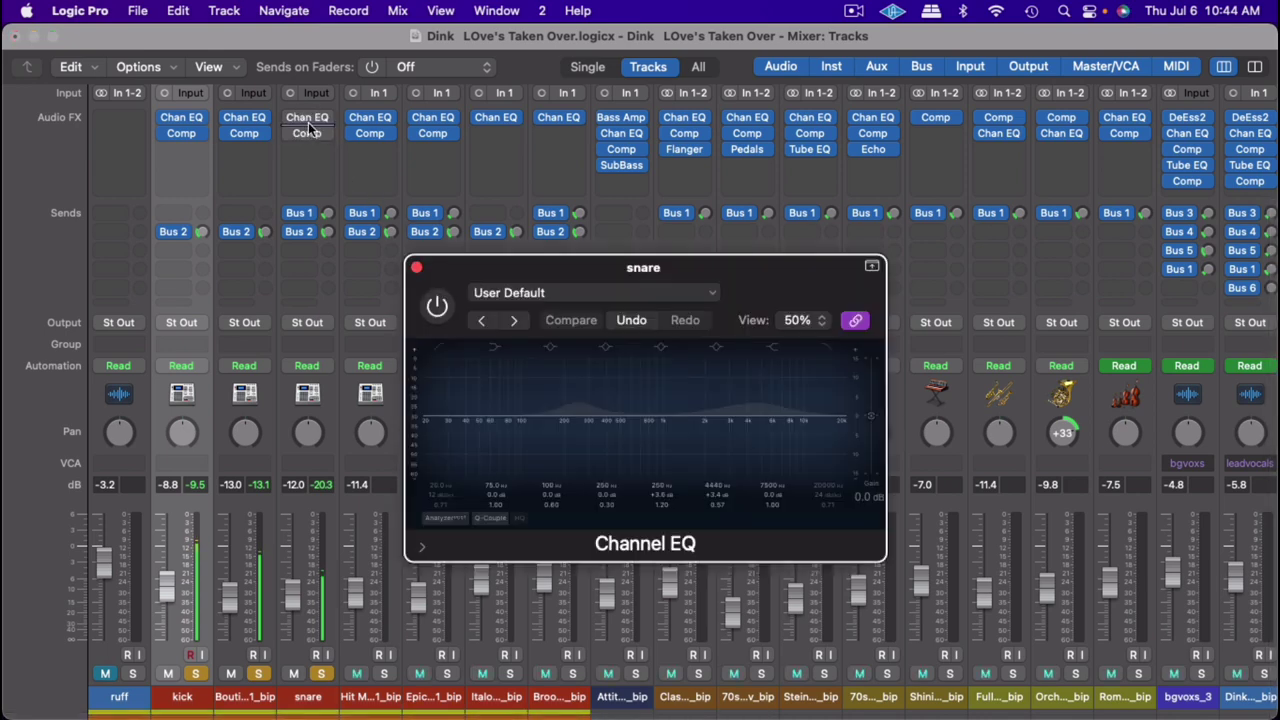
pyautogui.click(453, 298)
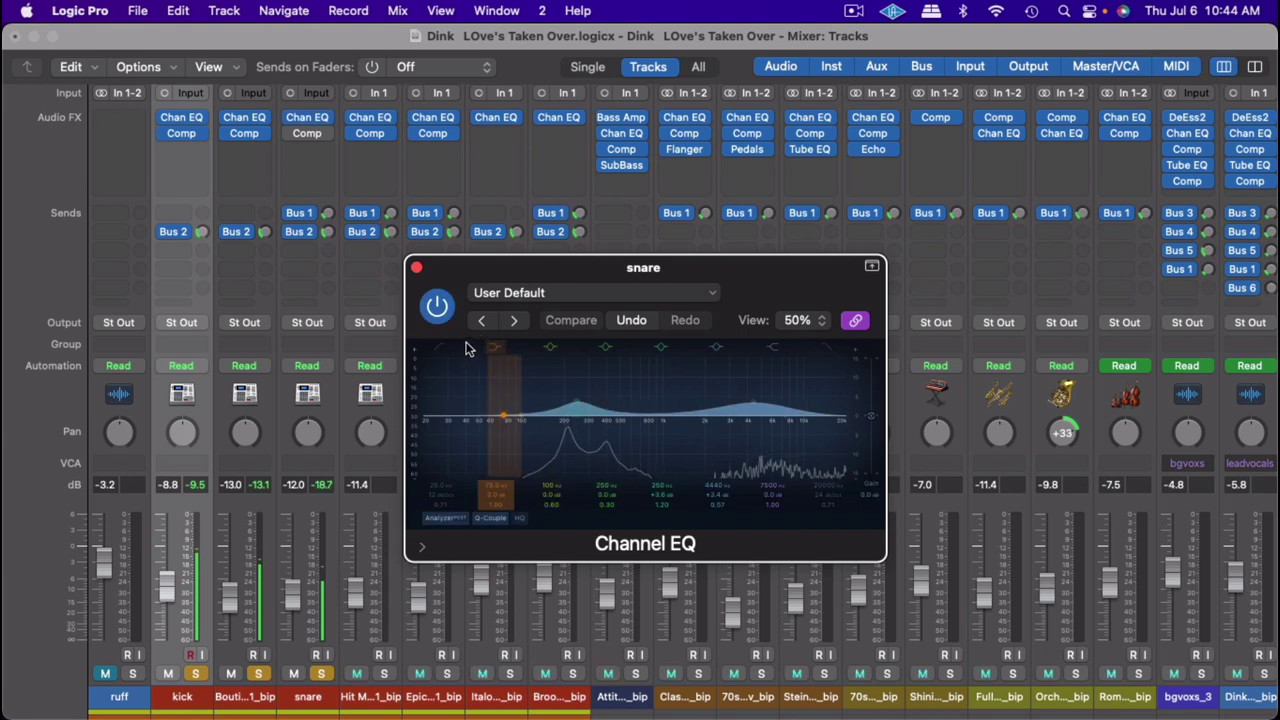
# Step: Switch the snare track's Compressor back on, review its settings and close the plug-in window
pyautogui.click(241, 137)
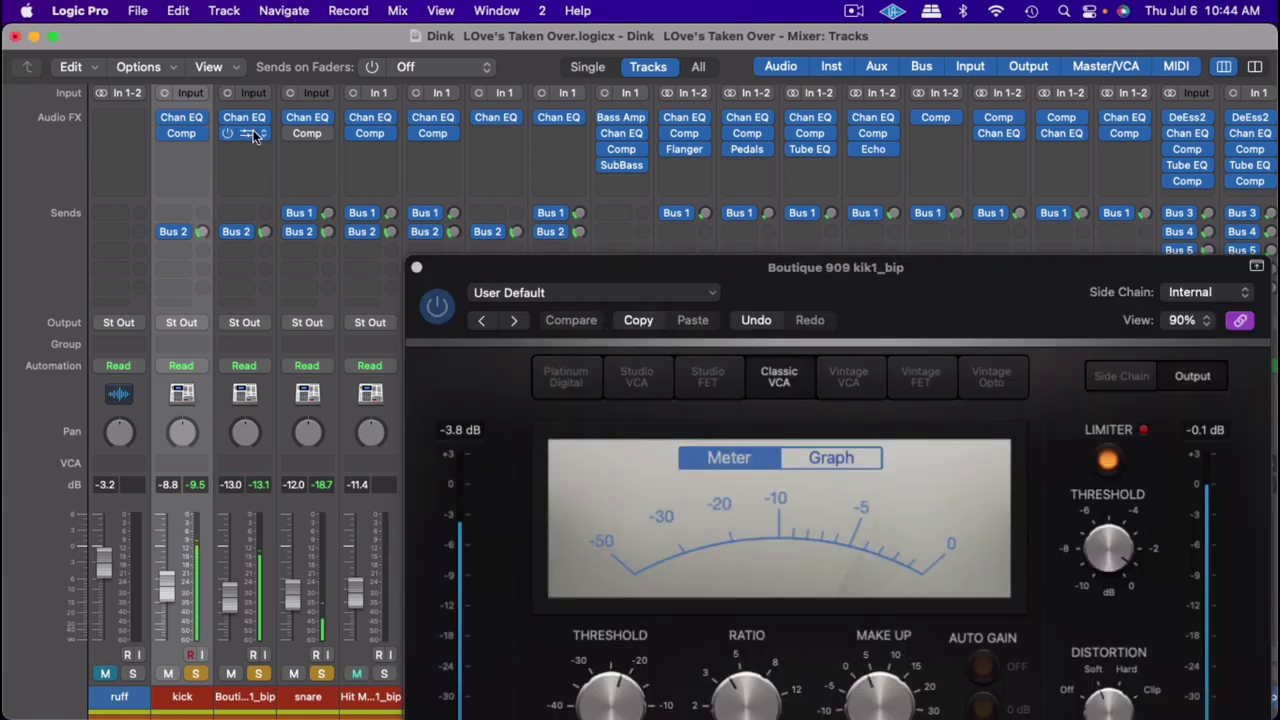
pyautogui.click(305, 137)
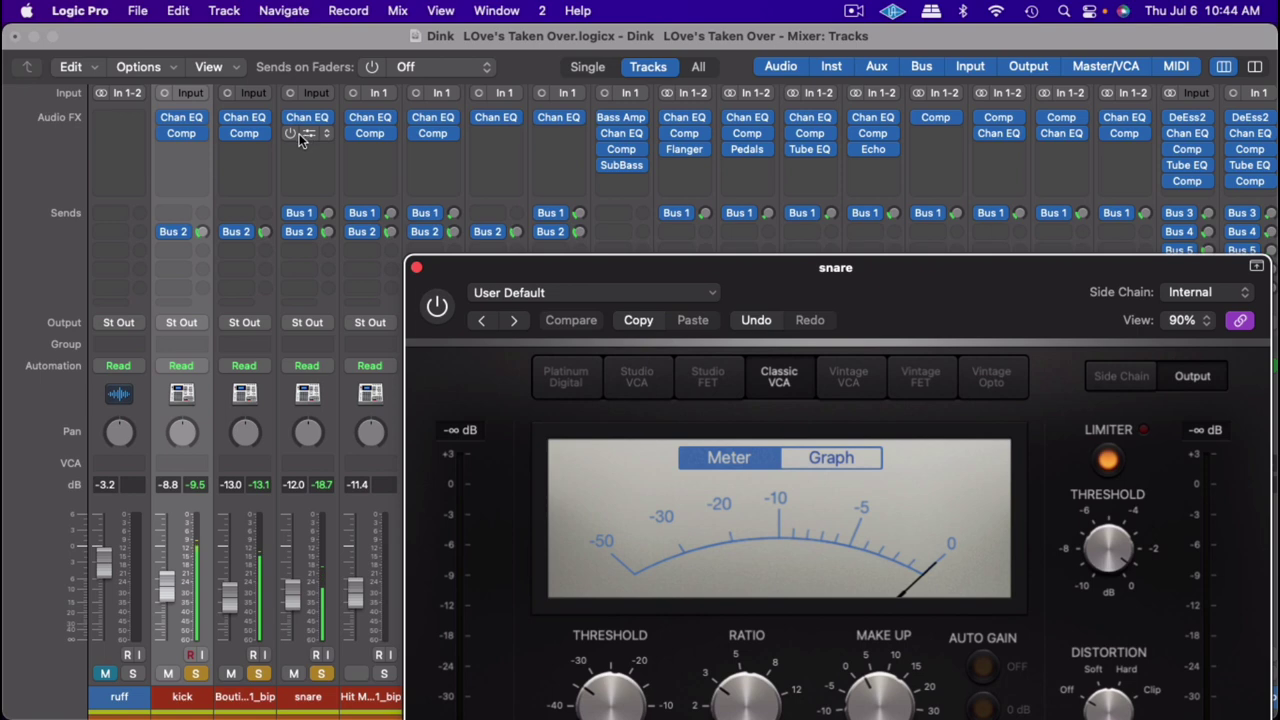
pyautogui.click(437, 304)
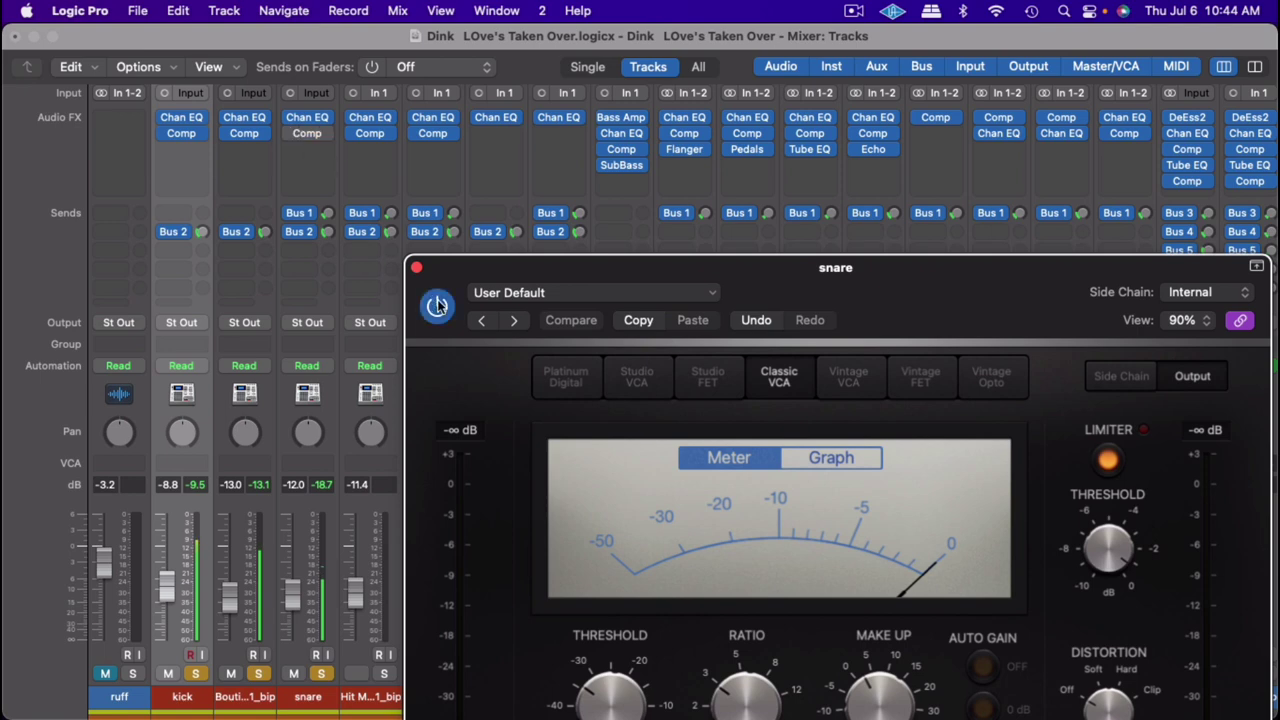
pyautogui.moveTo(754, 272); pyautogui.dragTo(725, 133)
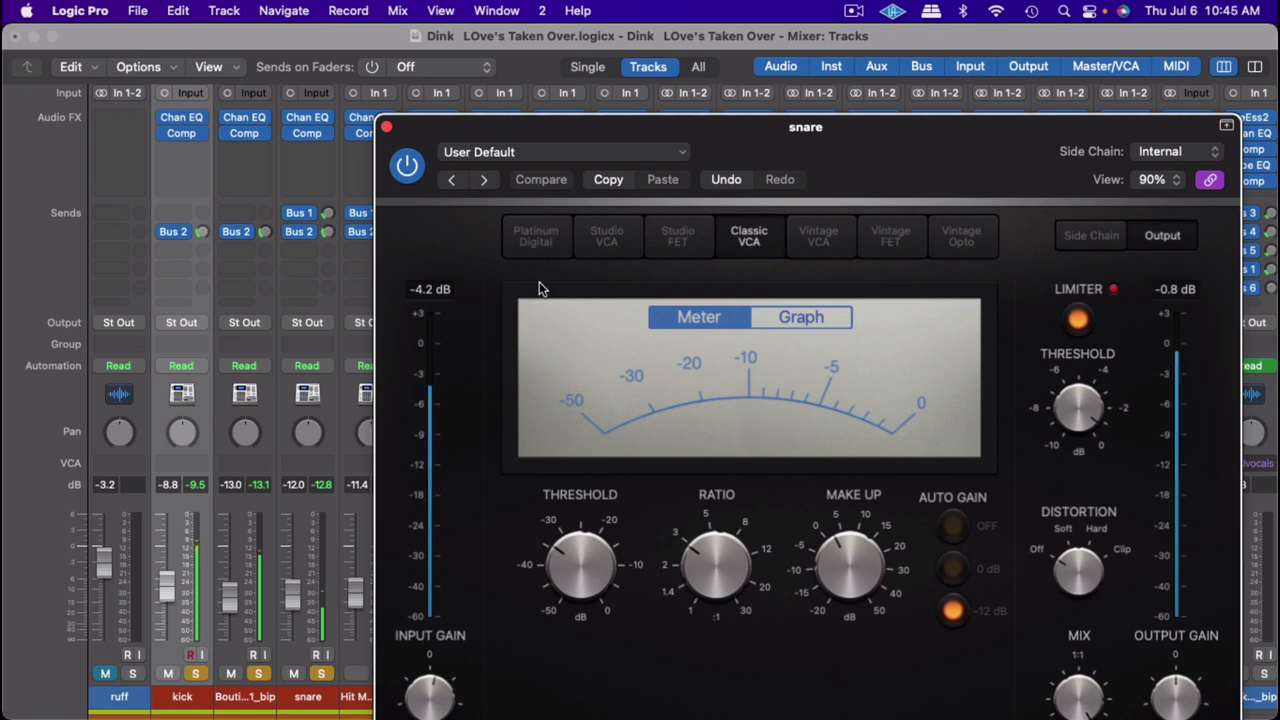
pyautogui.click(386, 129)
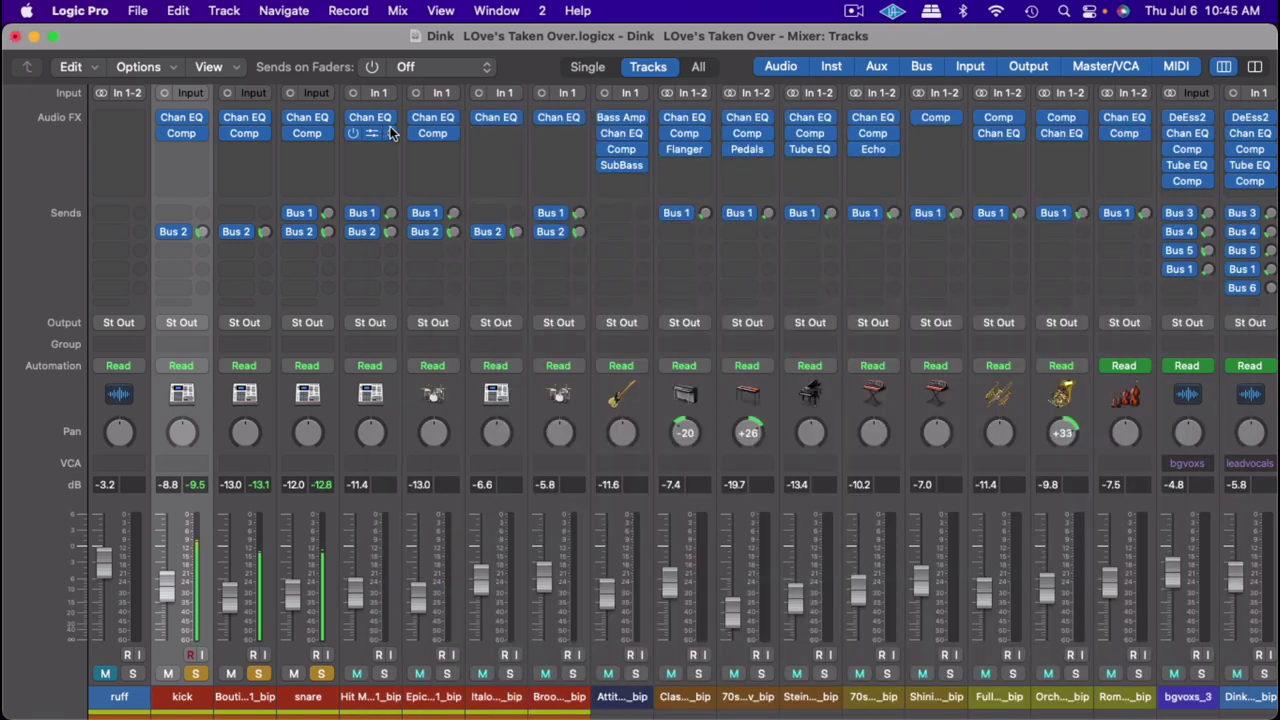
# Step: Solo the Hit M…1_bip, Epic…1_bip and Italo…_bip drum tracks along with the kicks and snare
pyautogui.click(384, 674)
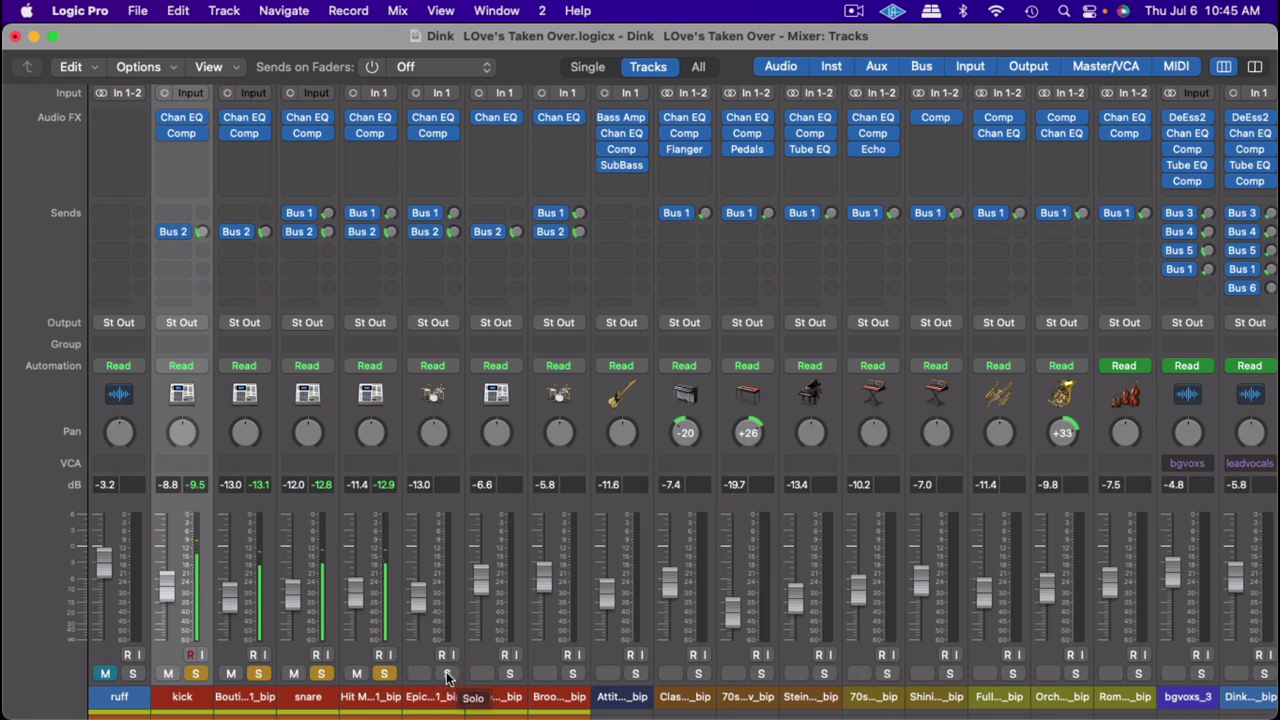
pyautogui.click(447, 675)
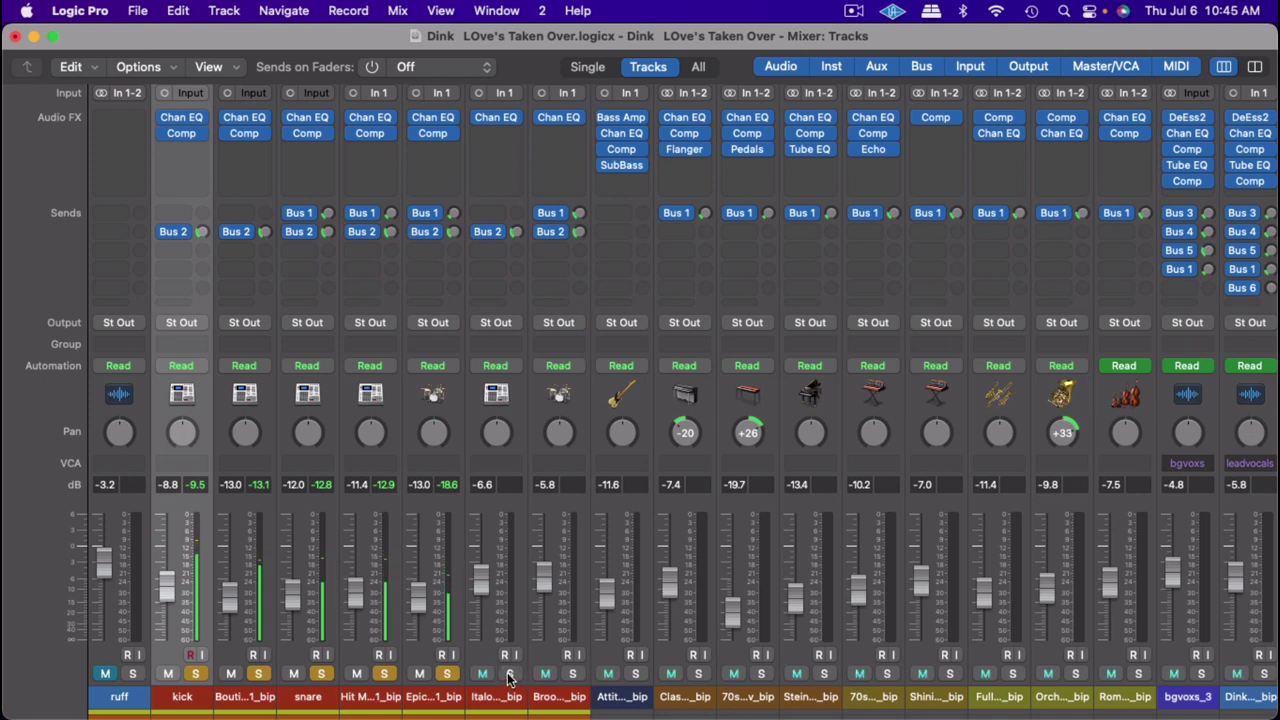
pyautogui.click(510, 676)
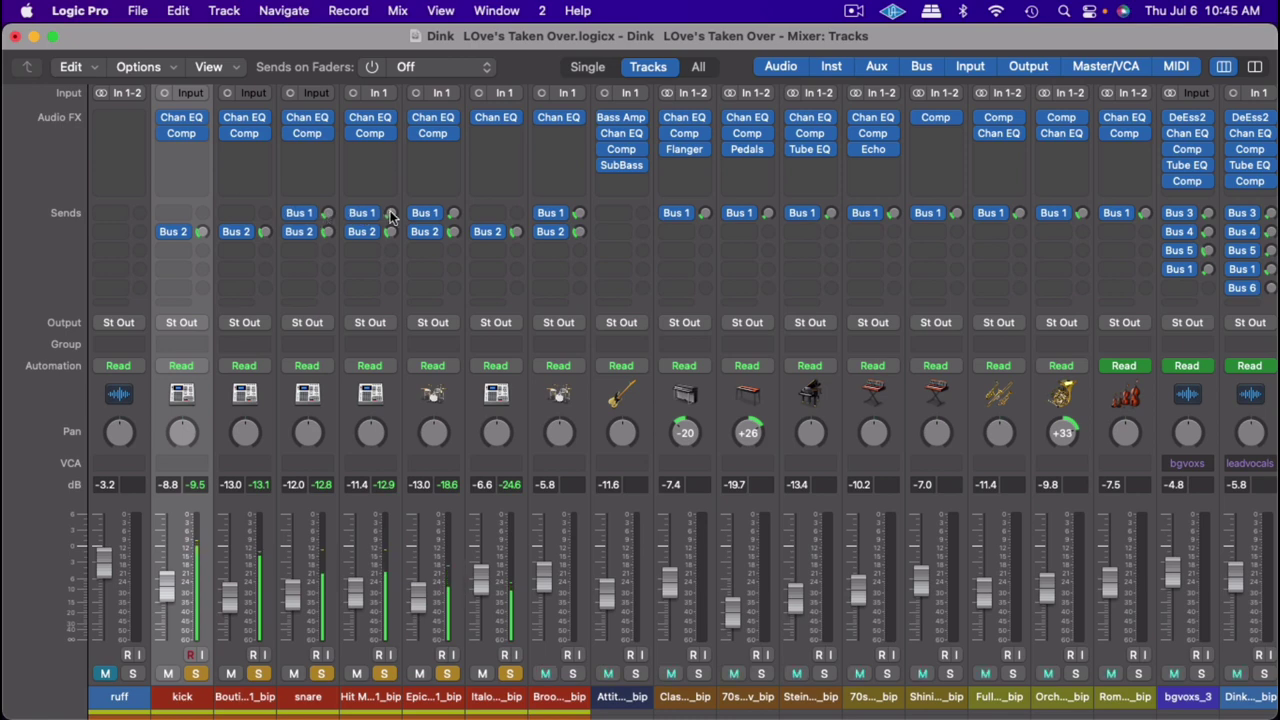
# Step: Review the REVERB bus's Space Designer, including its impulse response options, and its Channel EQ
pyautogui.hscroll(10, 1120, 385)
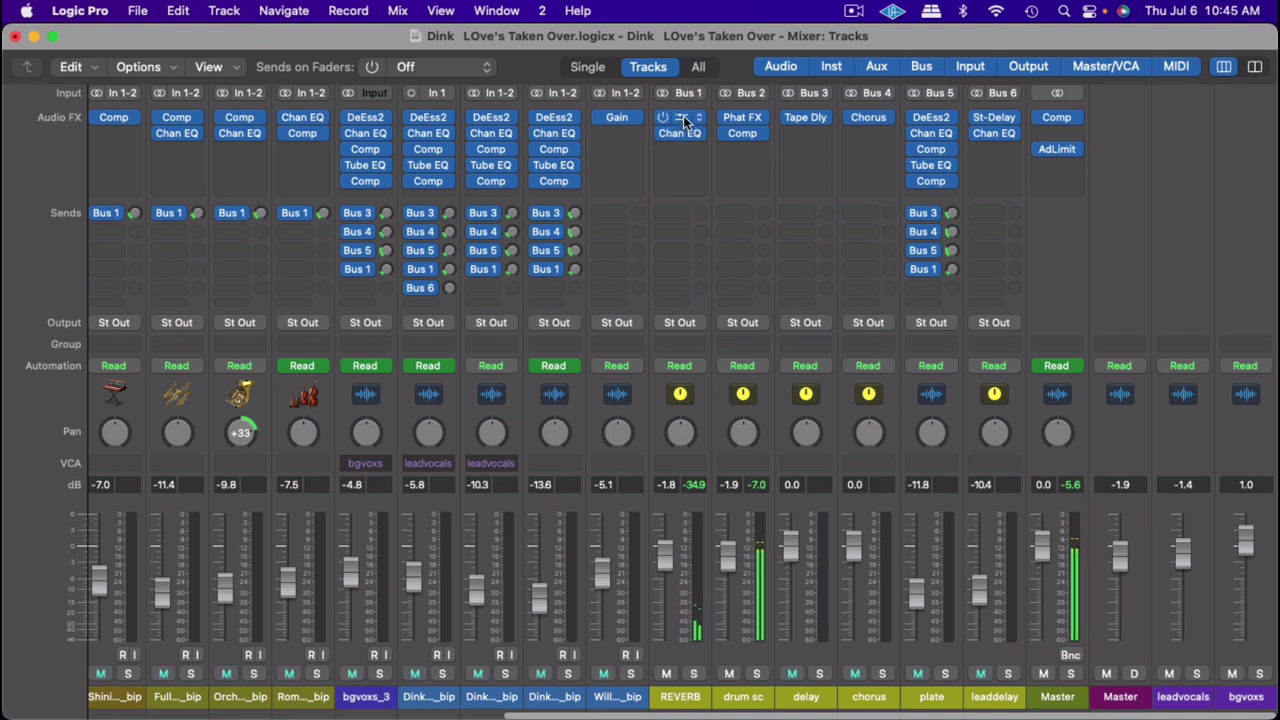
pyautogui.click(682, 118)
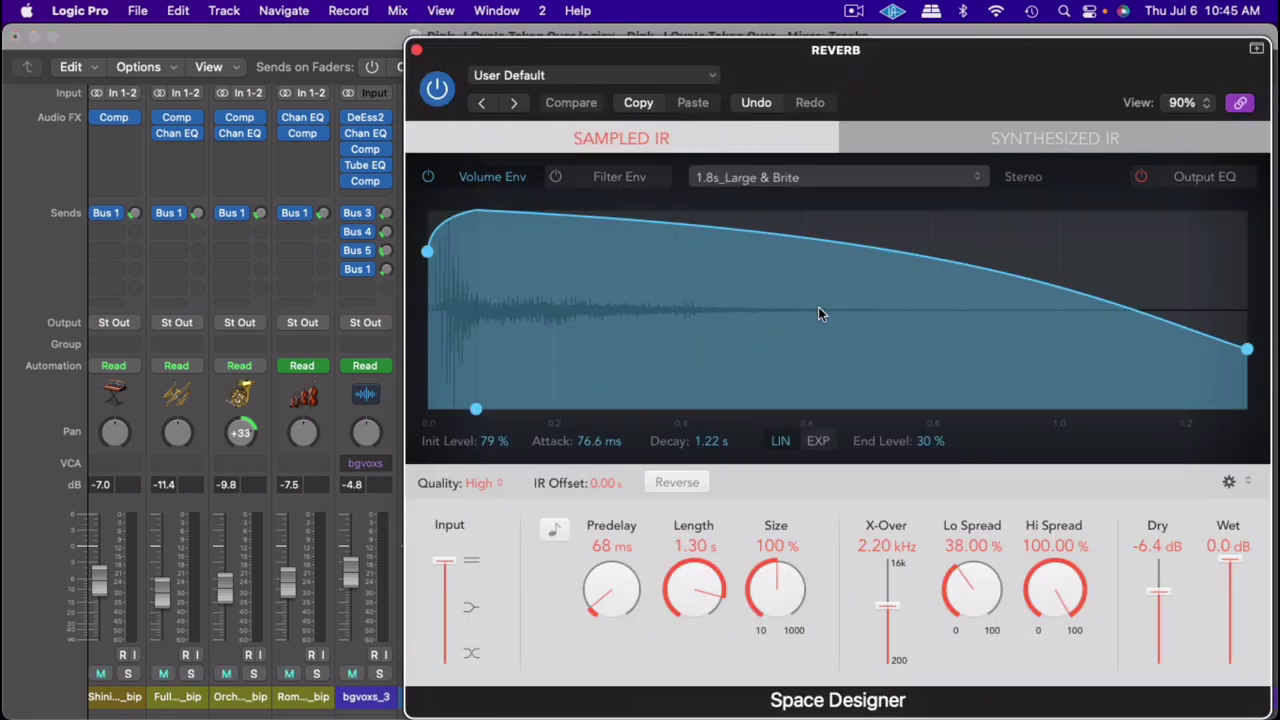
pyautogui.click(818, 176)
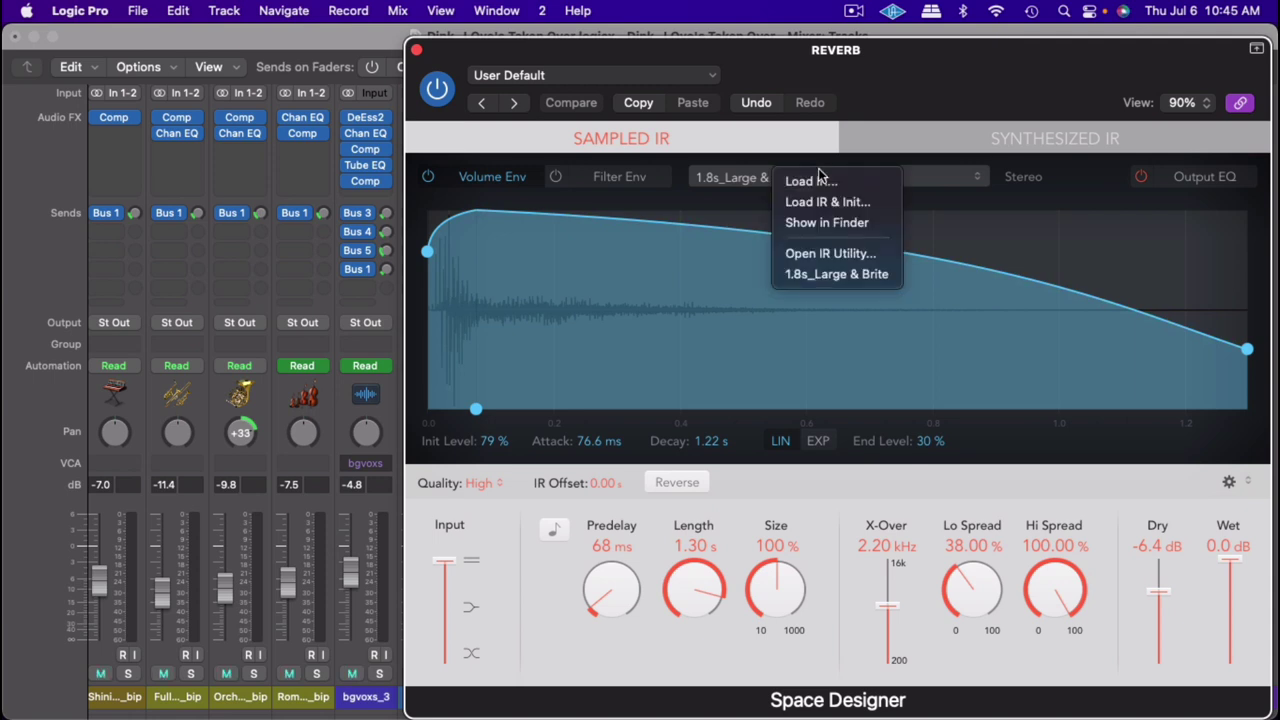
pyautogui.click(756, 142)
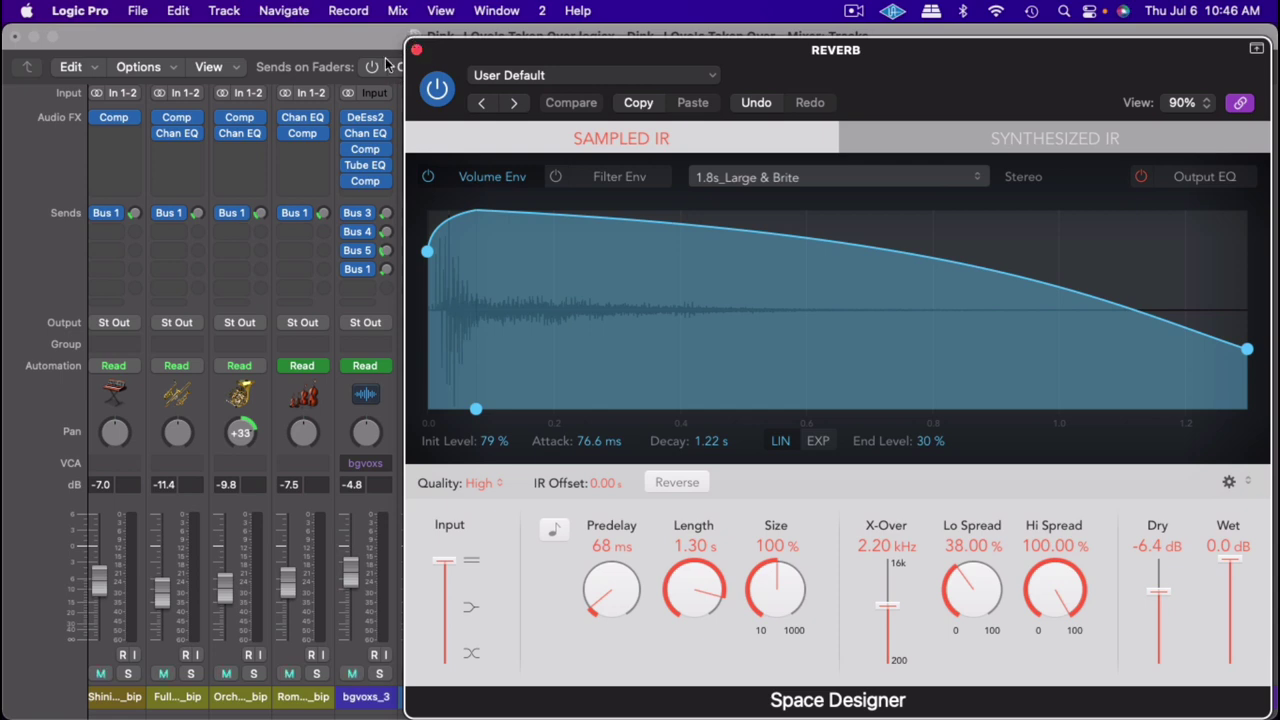
pyautogui.click(416, 50)
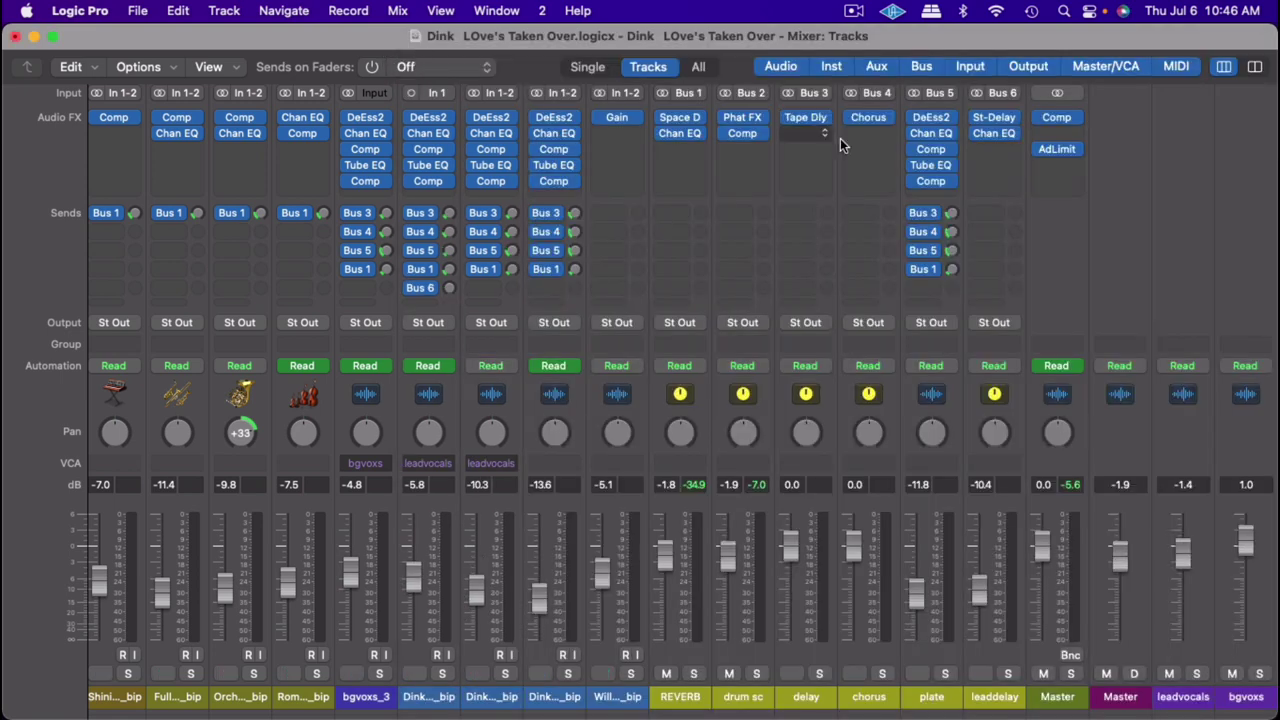
pyautogui.click(680, 133)
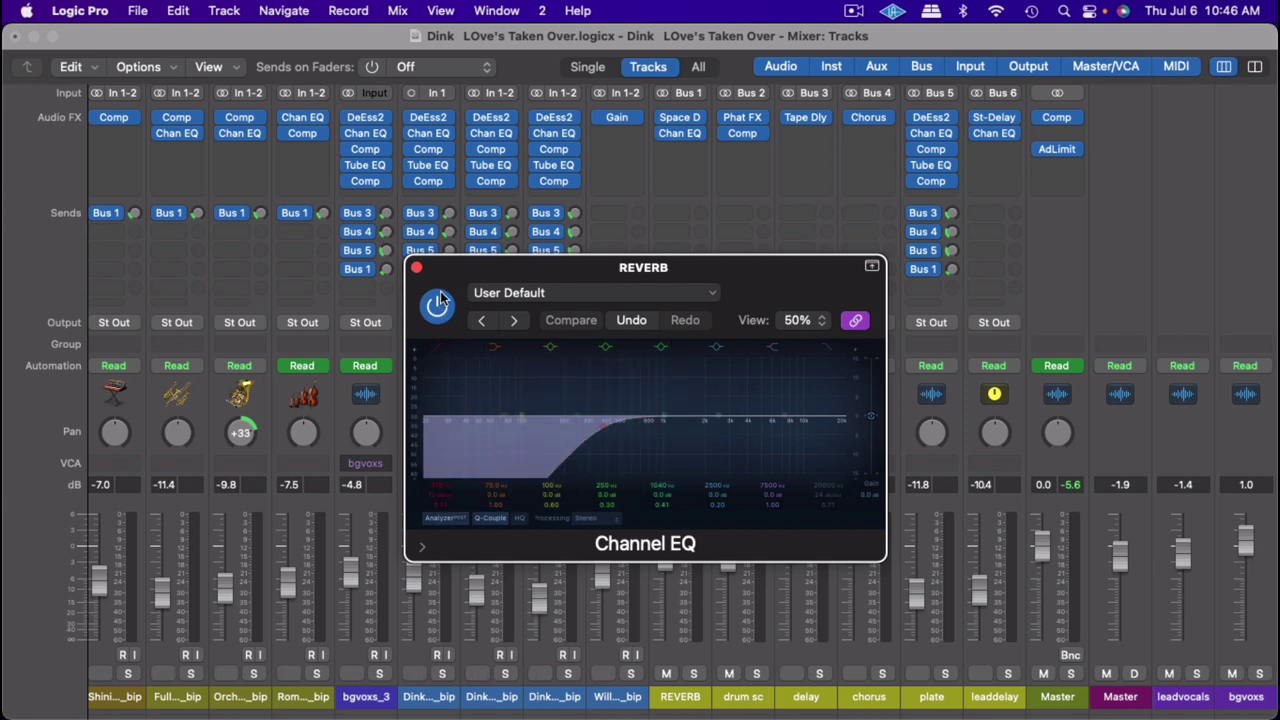
pyautogui.click(417, 267)
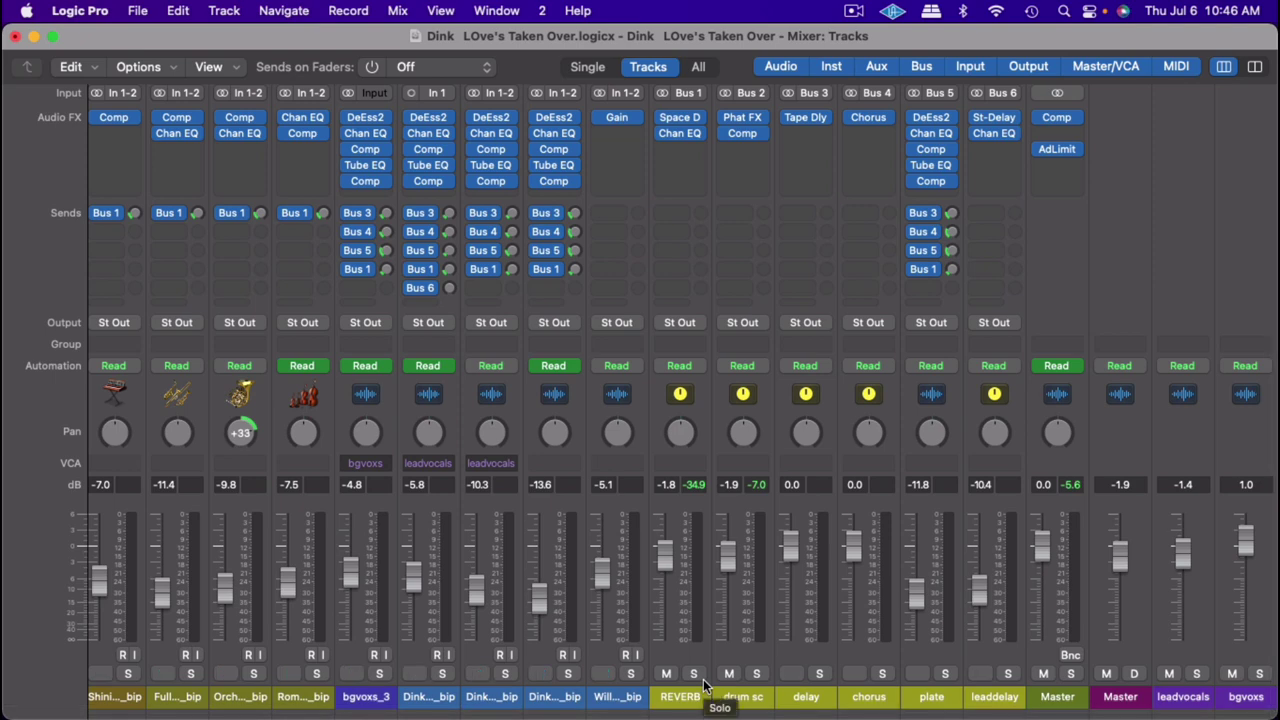
# Step: Add the Broo…_bip drum track to the soloed drums and play the song
pyautogui.hscroll(-6, 703, 686)
pyautogui.hscroll(-8, 703, 686)
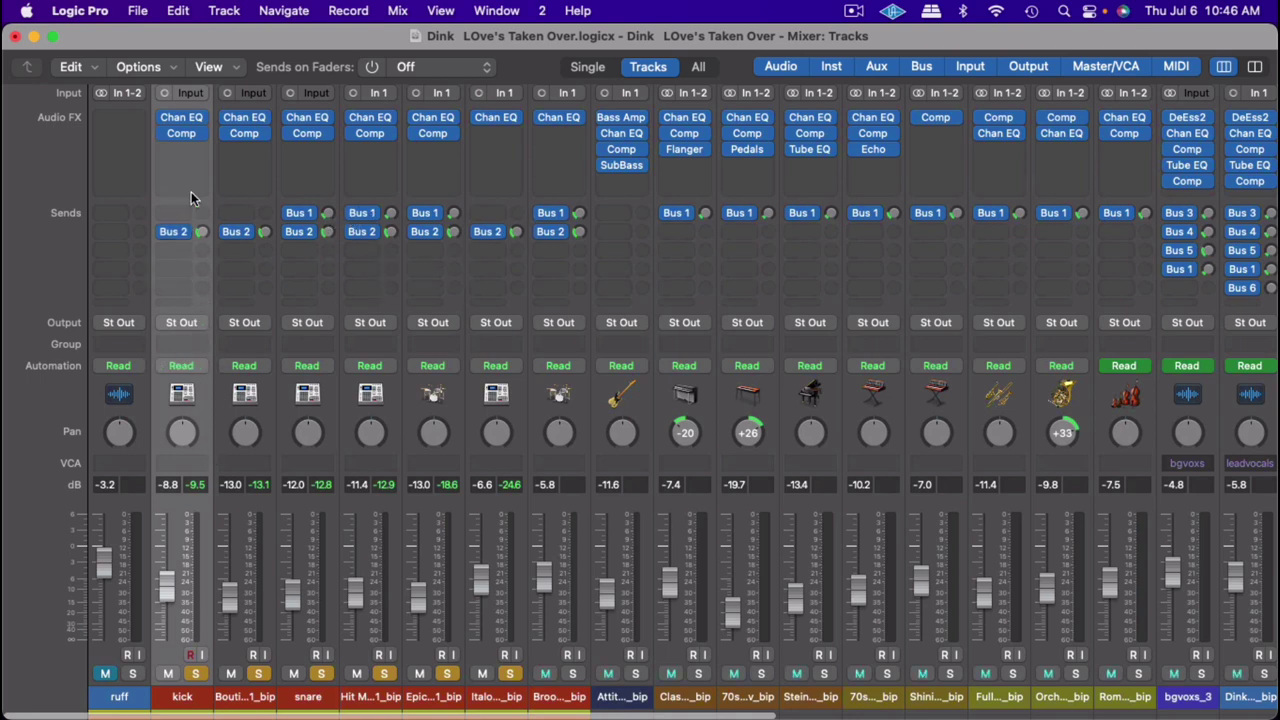
pyautogui.click(572, 673)
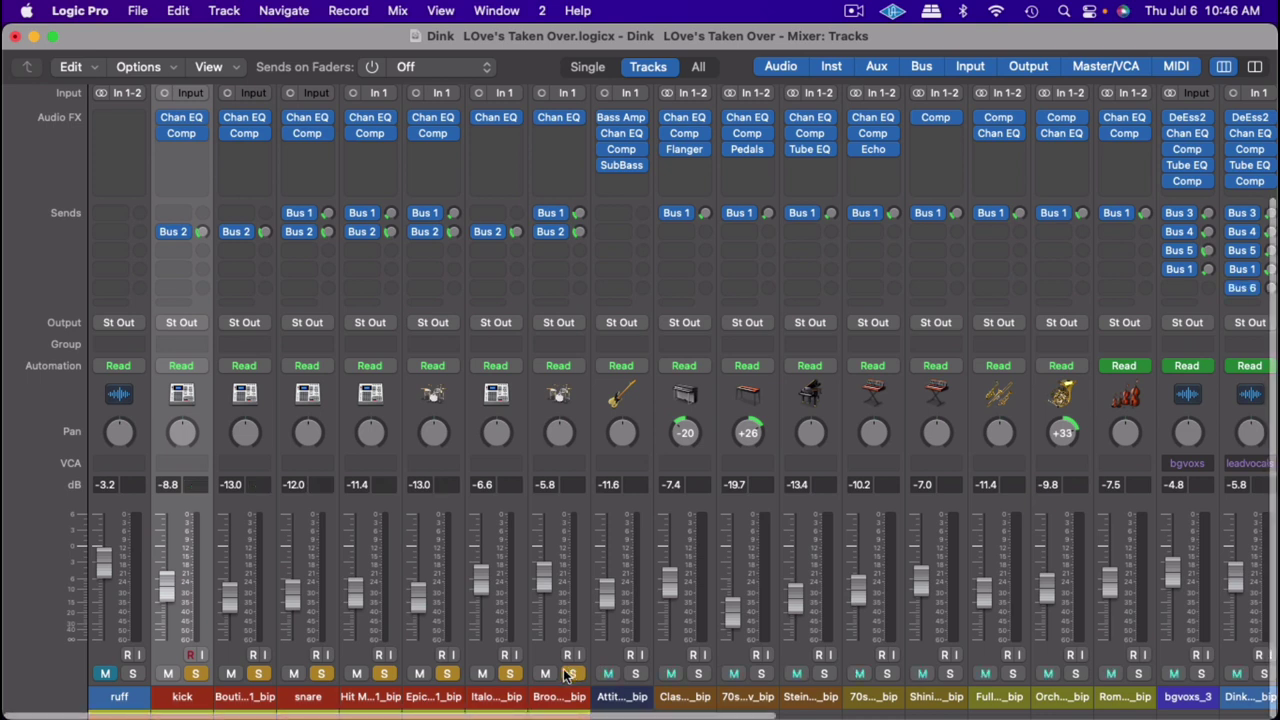
pyautogui.press('space')
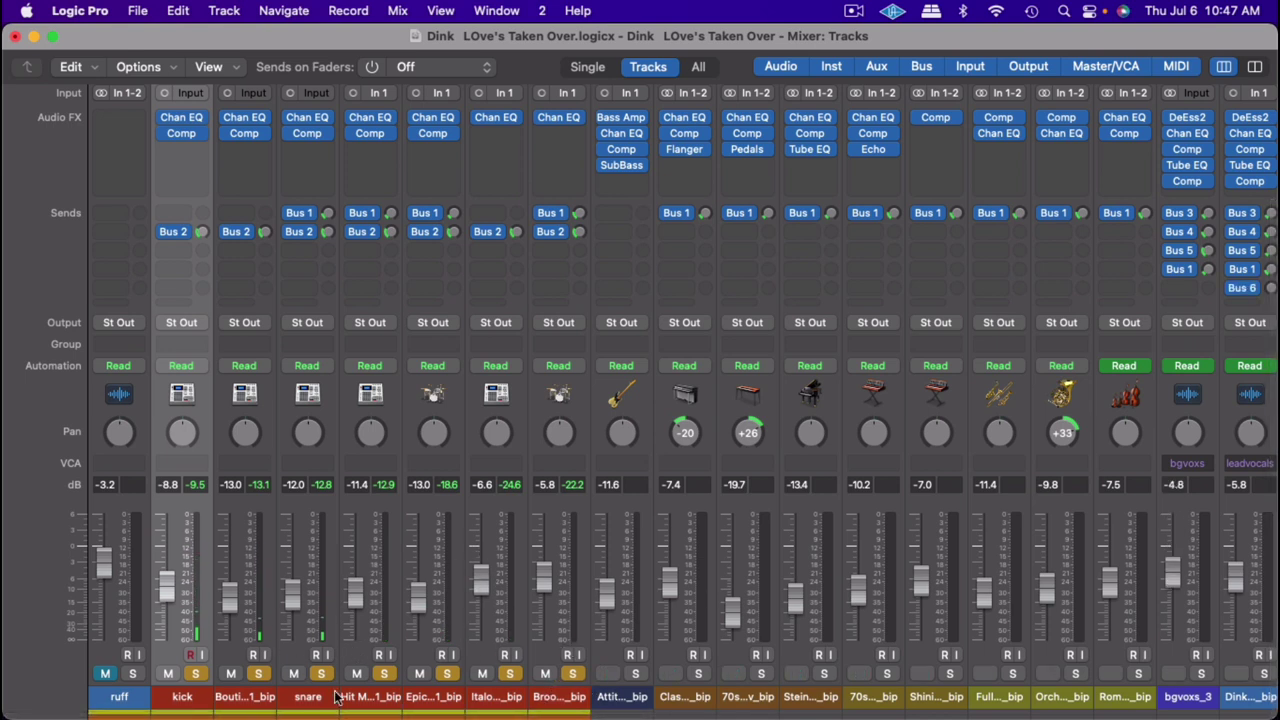
# Step: Set the Bus 2 sends of all drum tracks from kick through Broo…_bip to Pre Fader together
pyautogui.moveTo(560, 697); pyautogui.dragTo(195, 698)
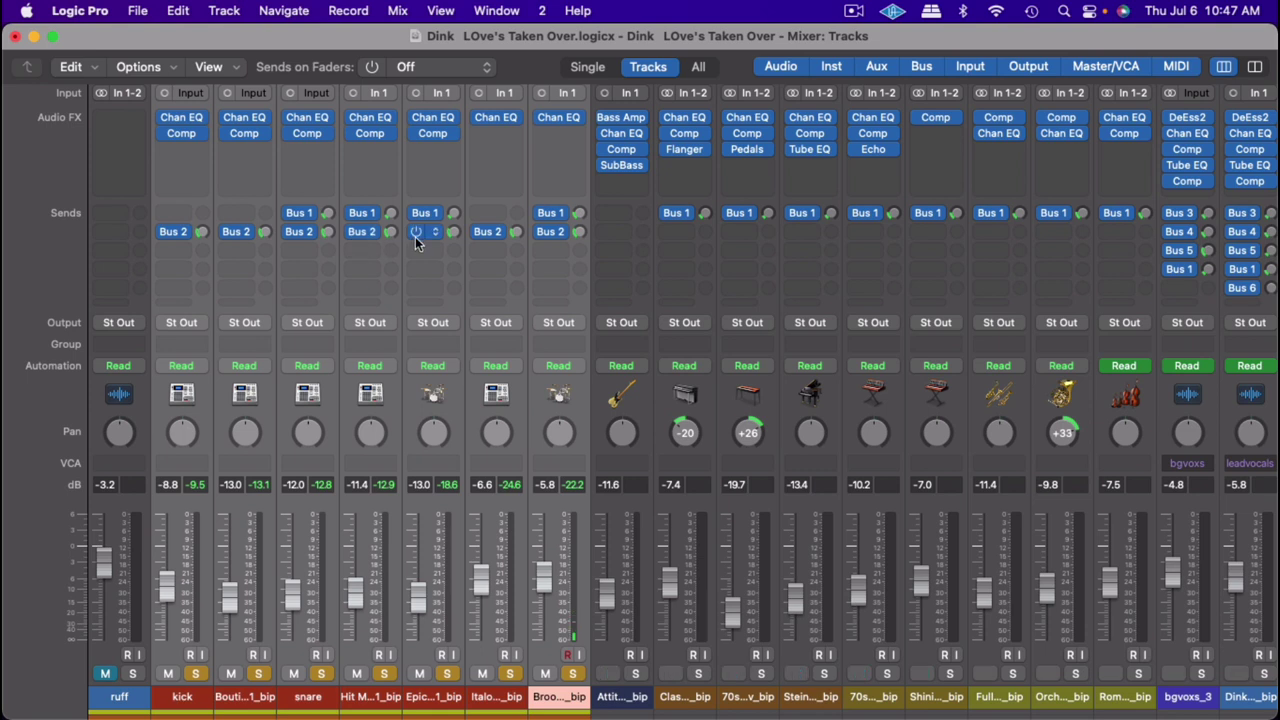
pyautogui.click(182, 234)
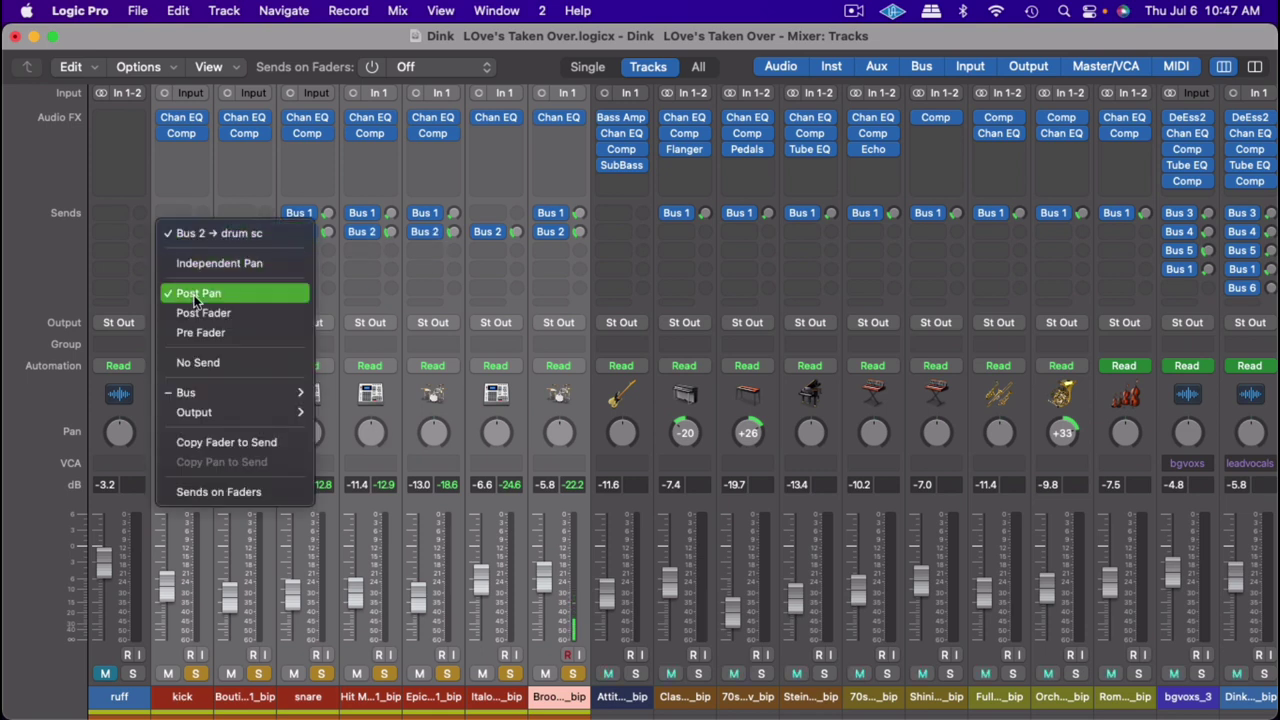
pyautogui.click(190, 337)
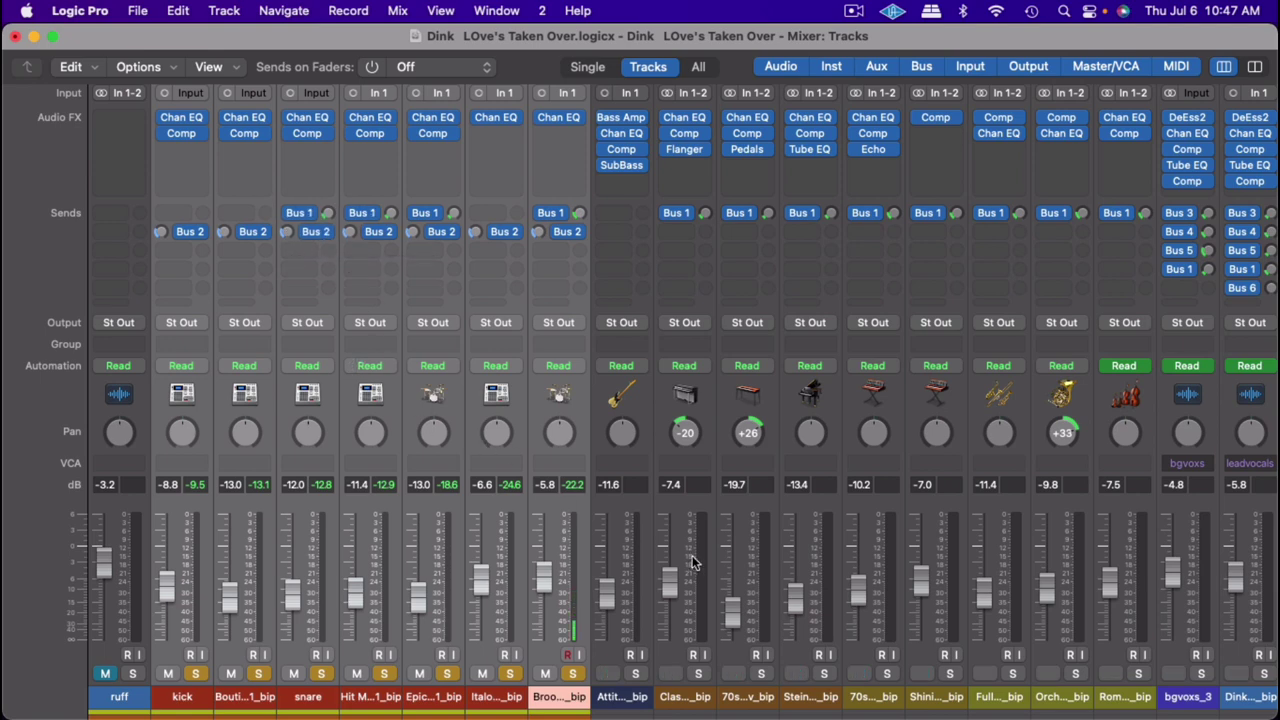
# Step: Open Phat FX on the drum sc bus and check its Bass Enhancer settings and type options
pyautogui.hscroll(10, 695, 563)
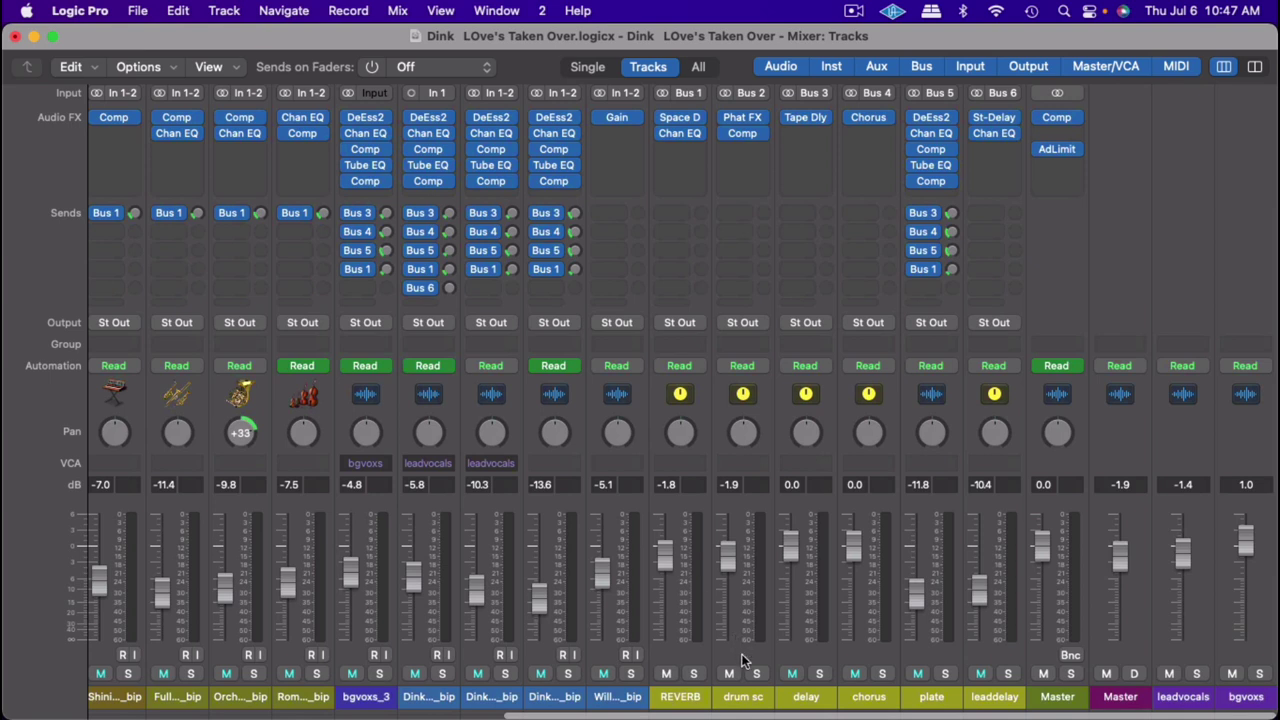
pyautogui.click(749, 698)
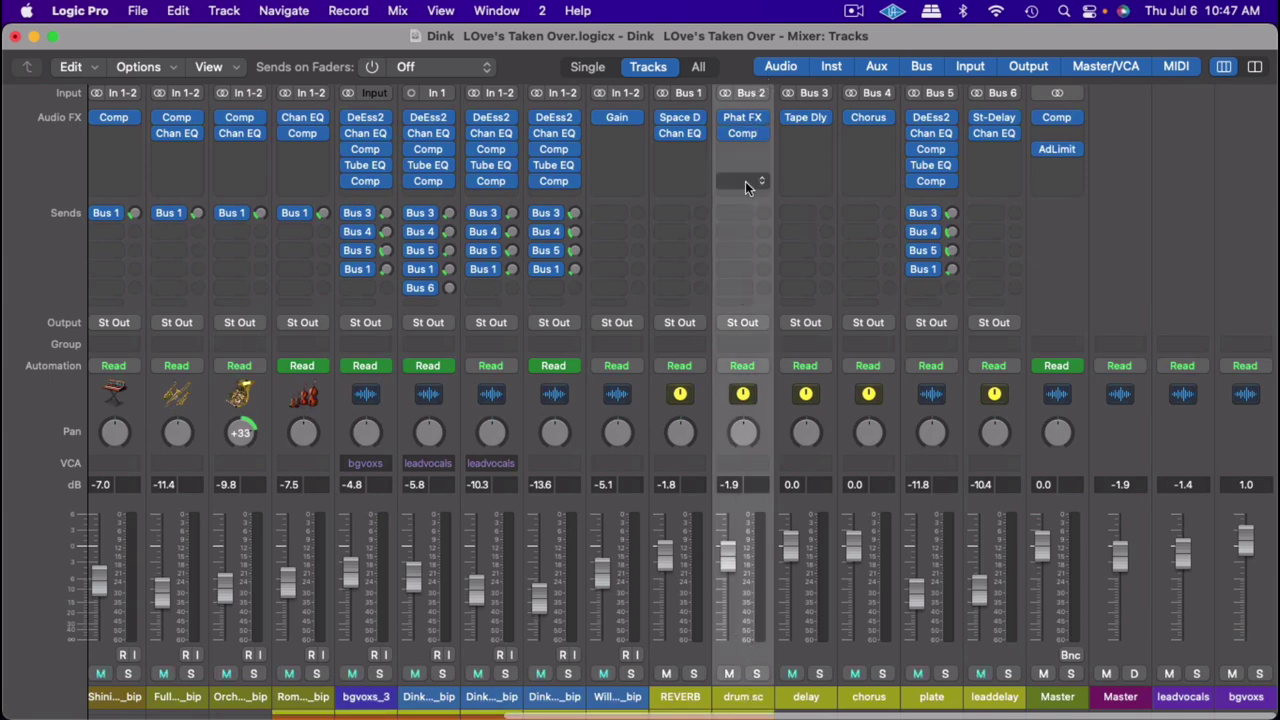
pyautogui.click(744, 118)
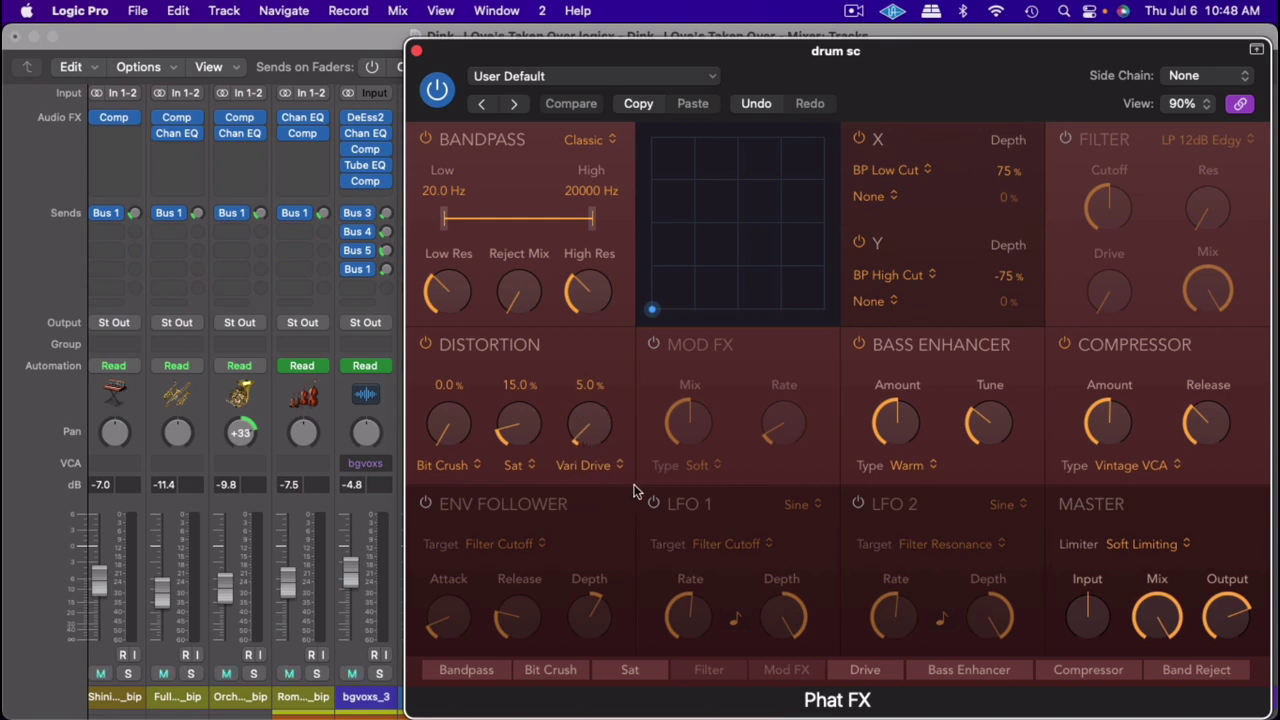
pyautogui.moveTo(965, 433)
pyautogui.moveTo(895, 408)
pyautogui.click(906, 466)
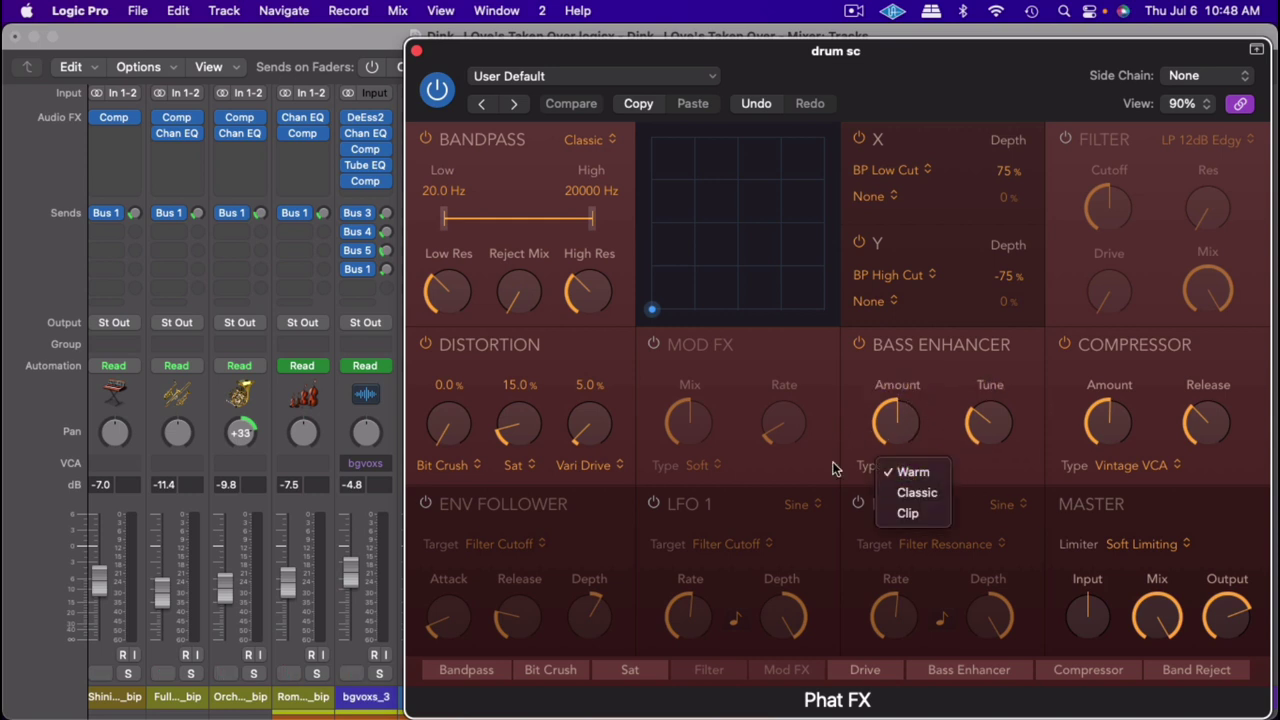
pyautogui.click(787, 467)
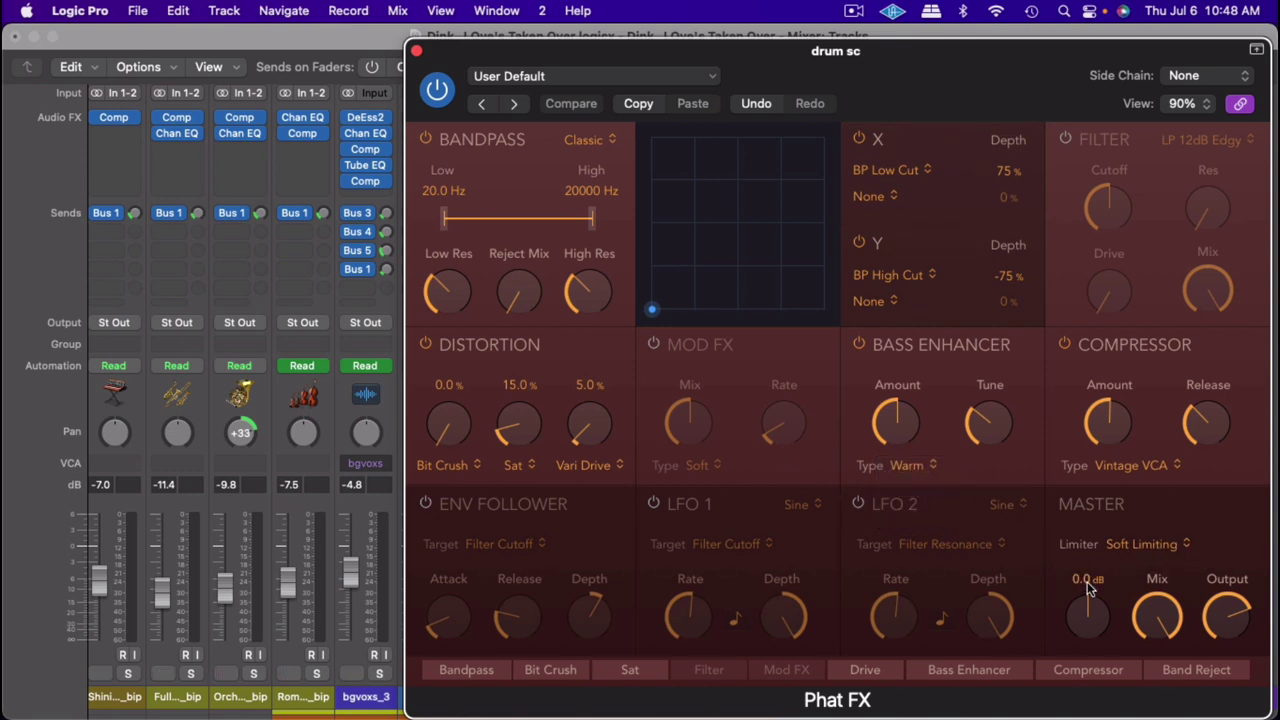
# Step: Check Phat FX's master controls and its Compressor amount and type options, and close the plug-in
pyautogui.moveTo(1148, 601)
pyautogui.moveTo(1090, 410)
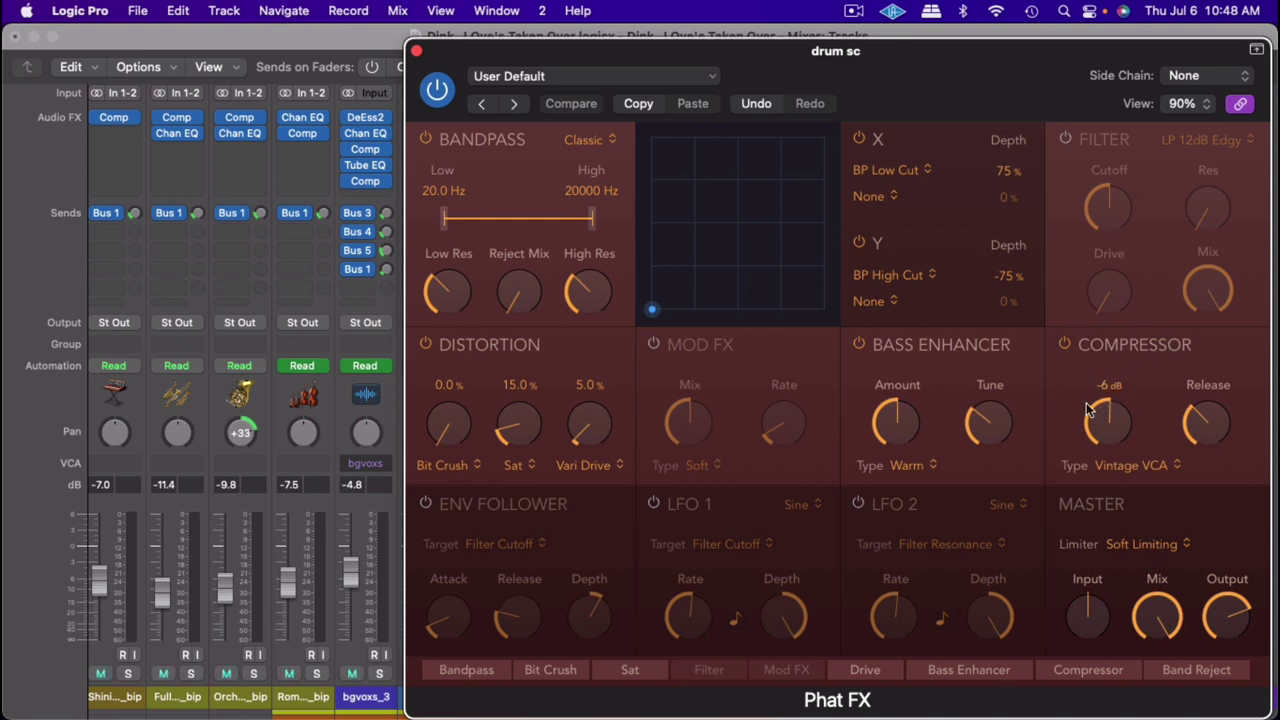
pyautogui.click(1160, 466)
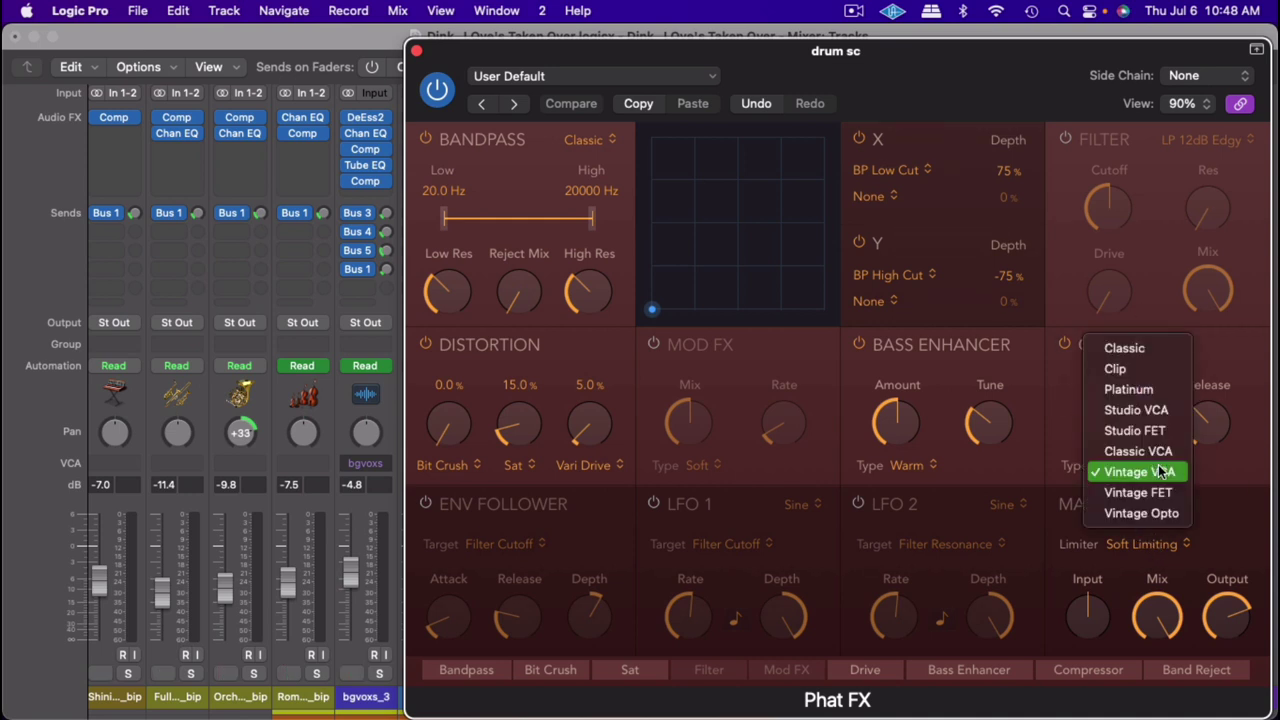
pyautogui.click(1006, 506)
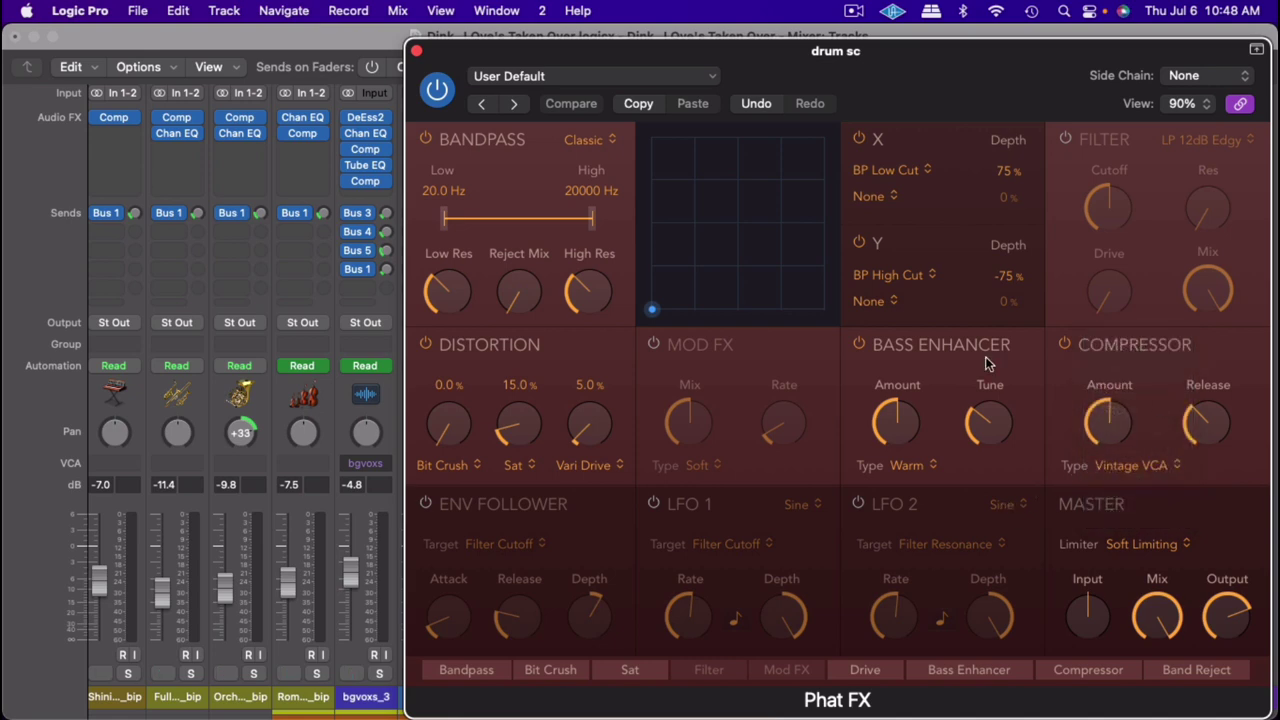
pyautogui.click(419, 51)
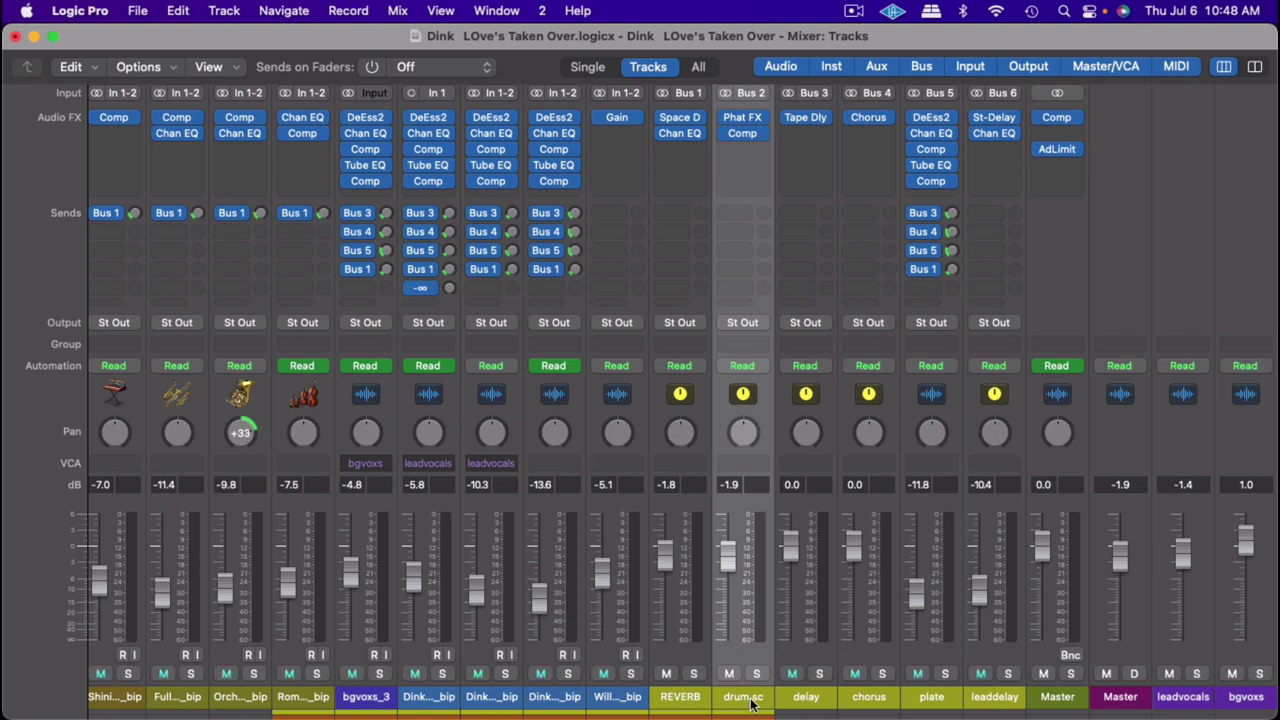
# Step: Play the drums, compare them with the drum sc bus muted and unmuted, and lower its volume to -3.9 dB
pyautogui.press('space')
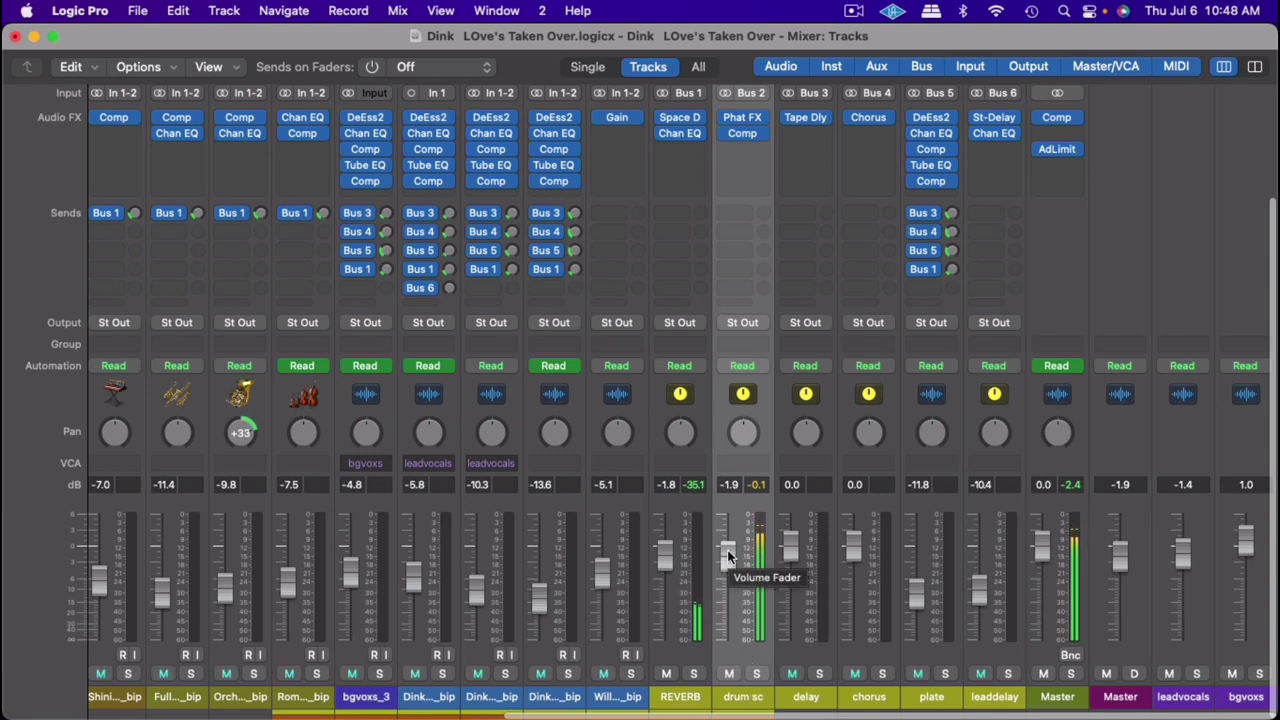
pyautogui.click(729, 674)
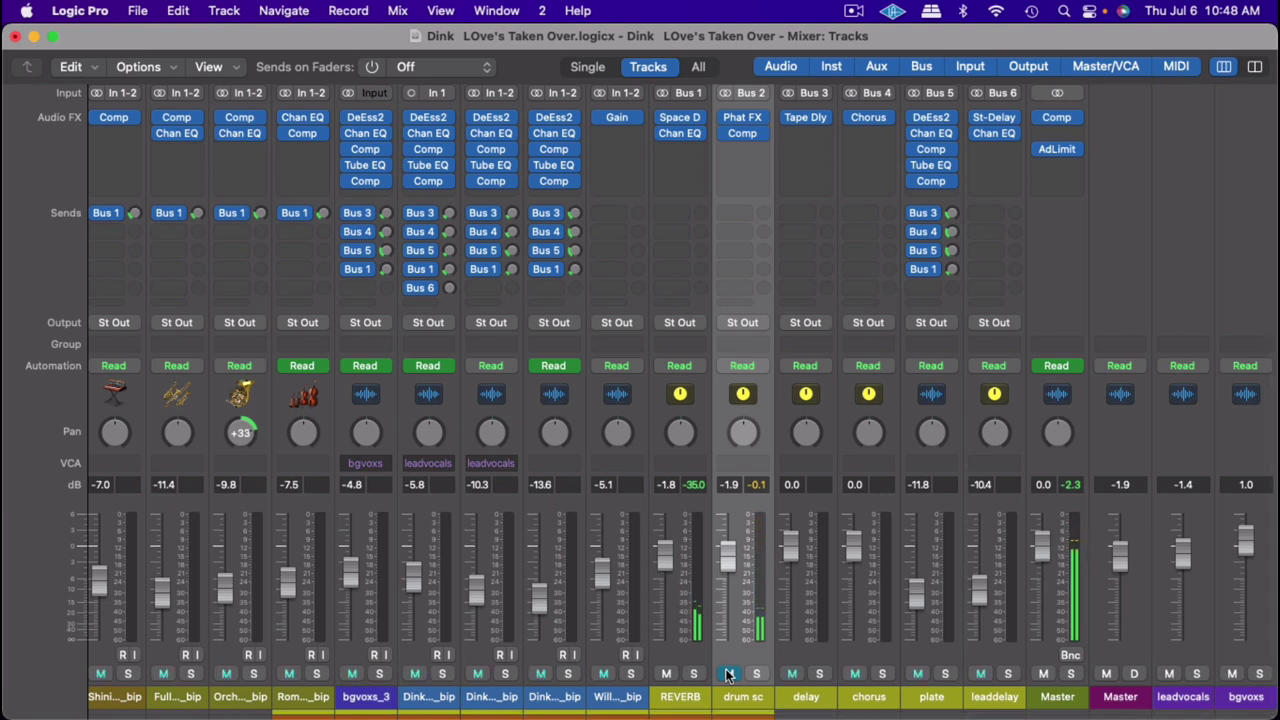
pyautogui.click(729, 674)
pyautogui.moveTo(728, 556); pyautogui.dragTo(728, 568)
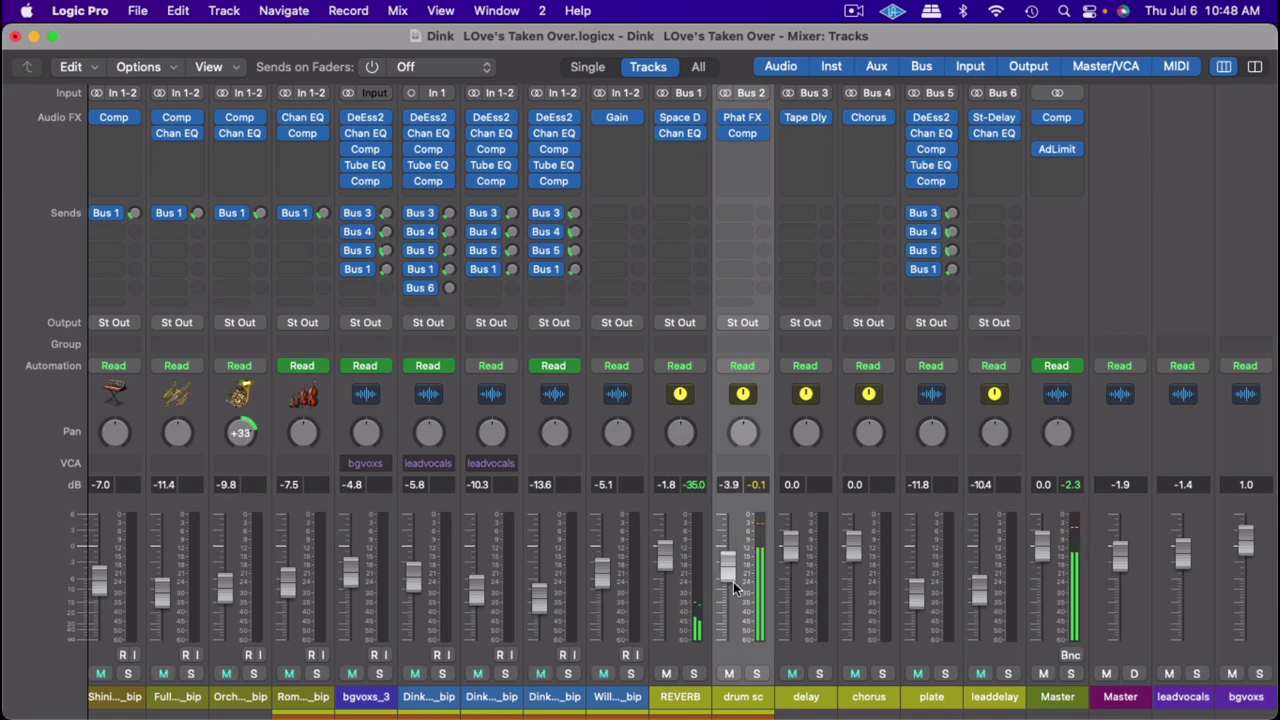
# Step: Bypass all four inserts on the Attitude Bass track and solo the track on its own
pyautogui.hscroll(-3, 660, 647)
pyautogui.hscroll(-10, 660, 654)
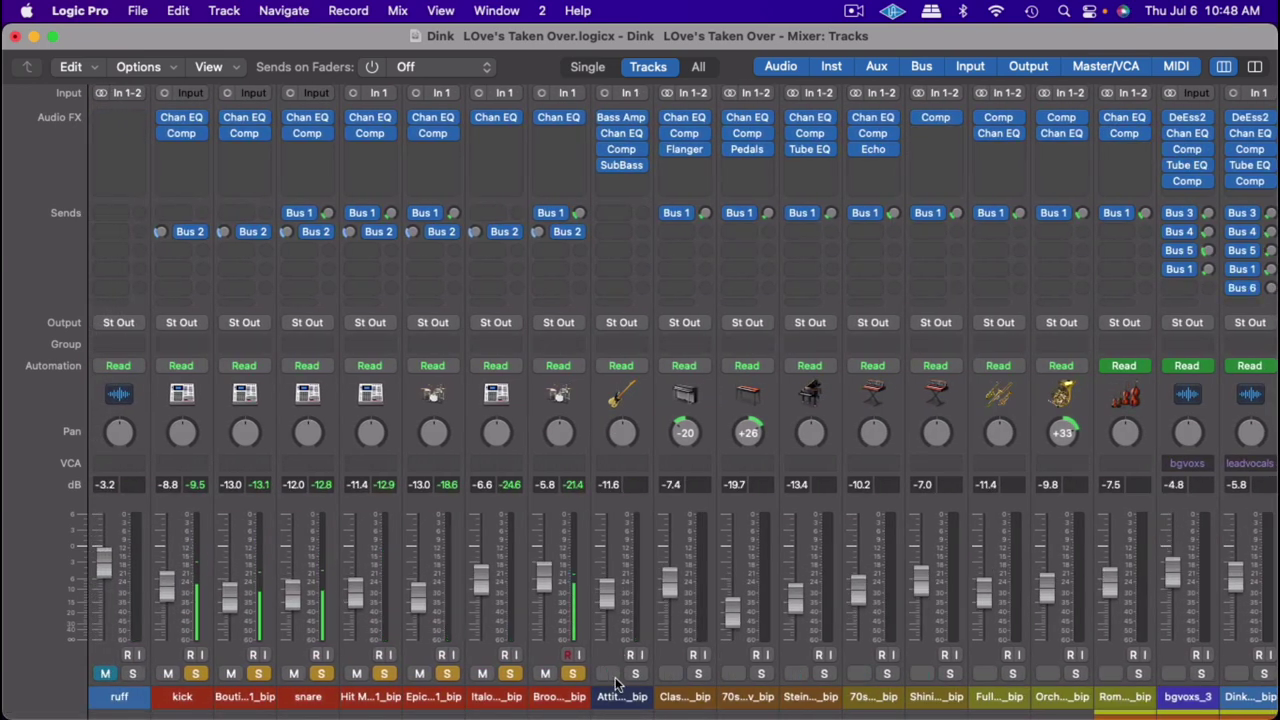
pyautogui.click(633, 699)
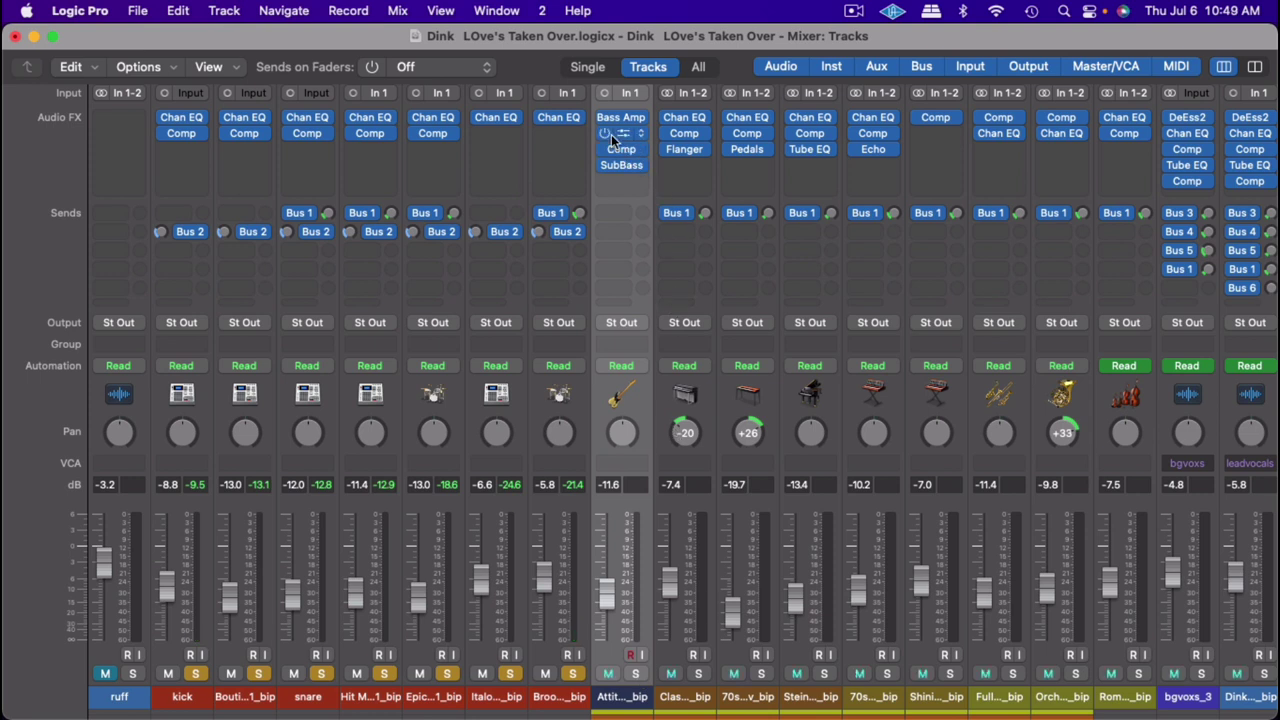
pyautogui.moveTo(603, 119)
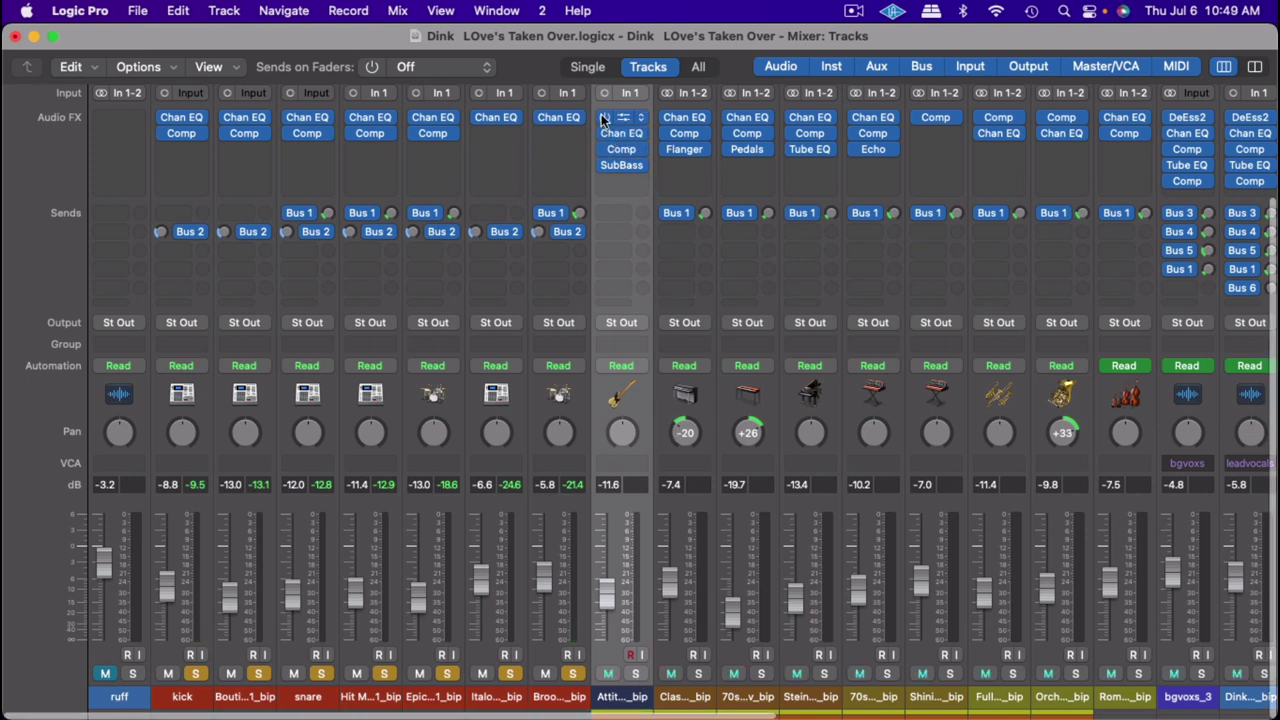
pyautogui.click(634, 674)
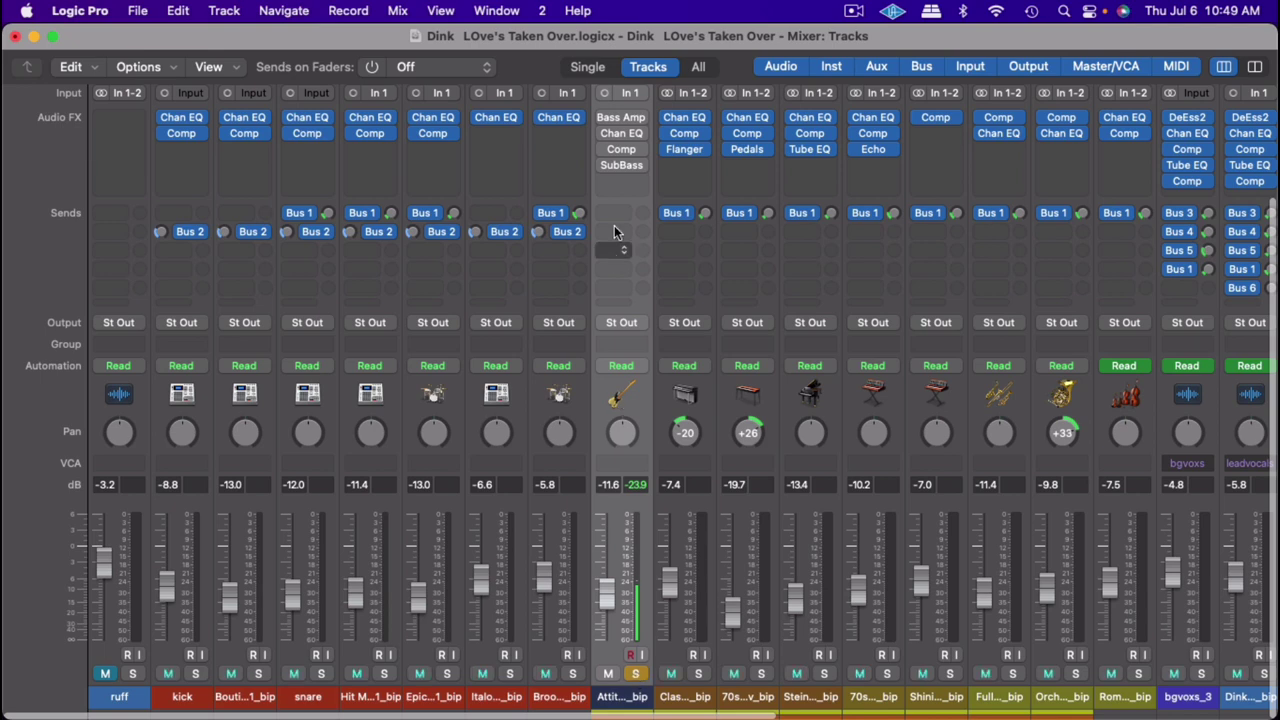
# Step: Open Bass Amp Designer on the bass track, check its Big Stack settings, turn it on and close it
pyautogui.click(622, 118)
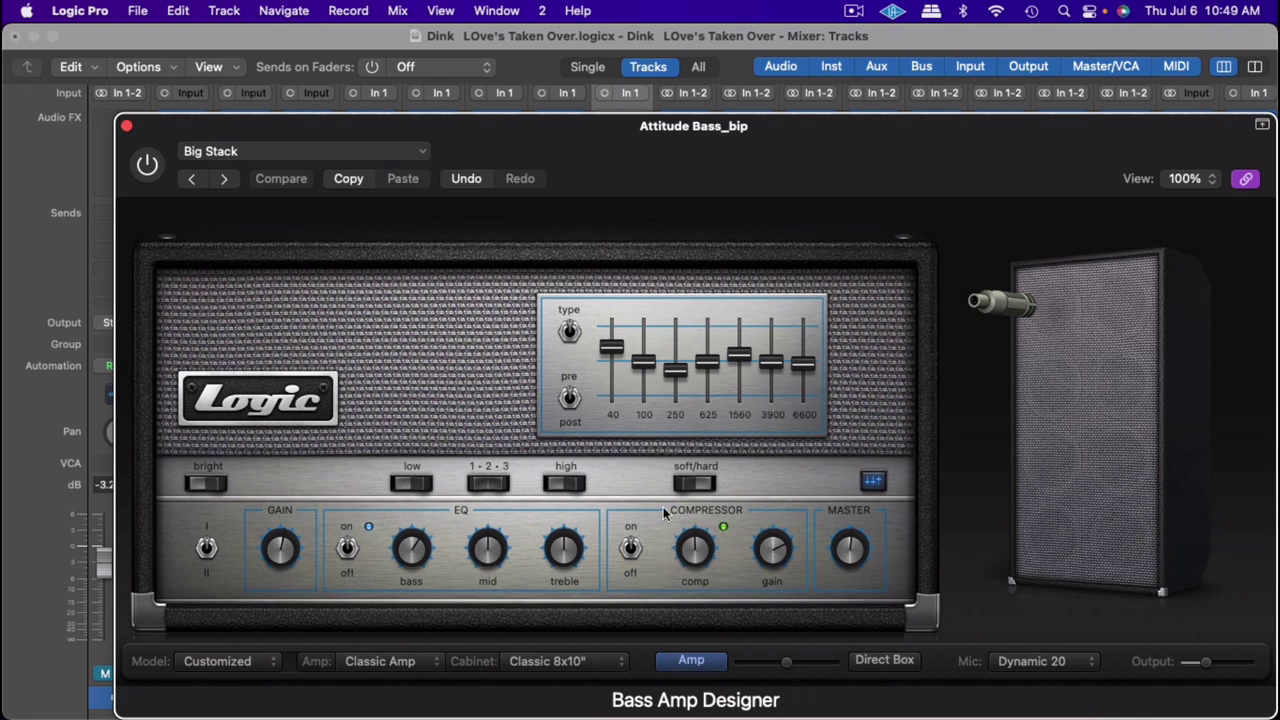
pyautogui.click(148, 166)
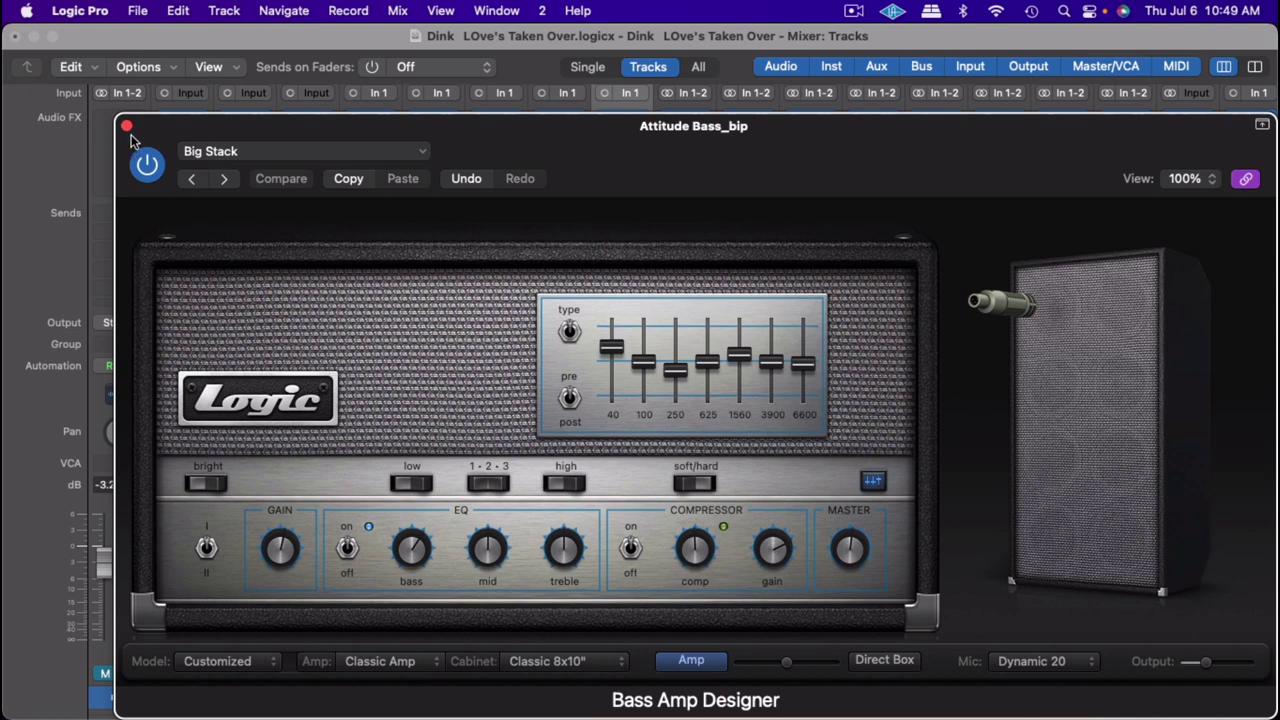
pyautogui.click(127, 126)
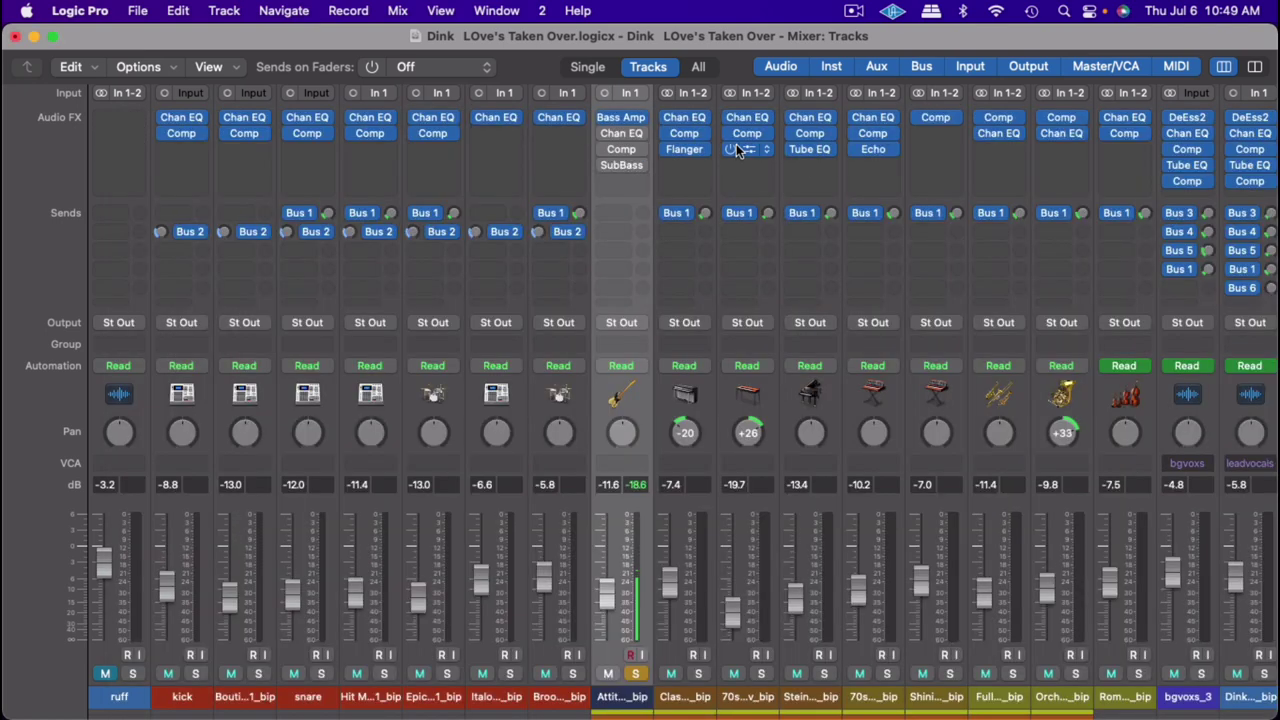
# Step: Open the bass track's Channel EQ, check its curve, turn the EQ on and close it
pyautogui.moveTo(604, 136)
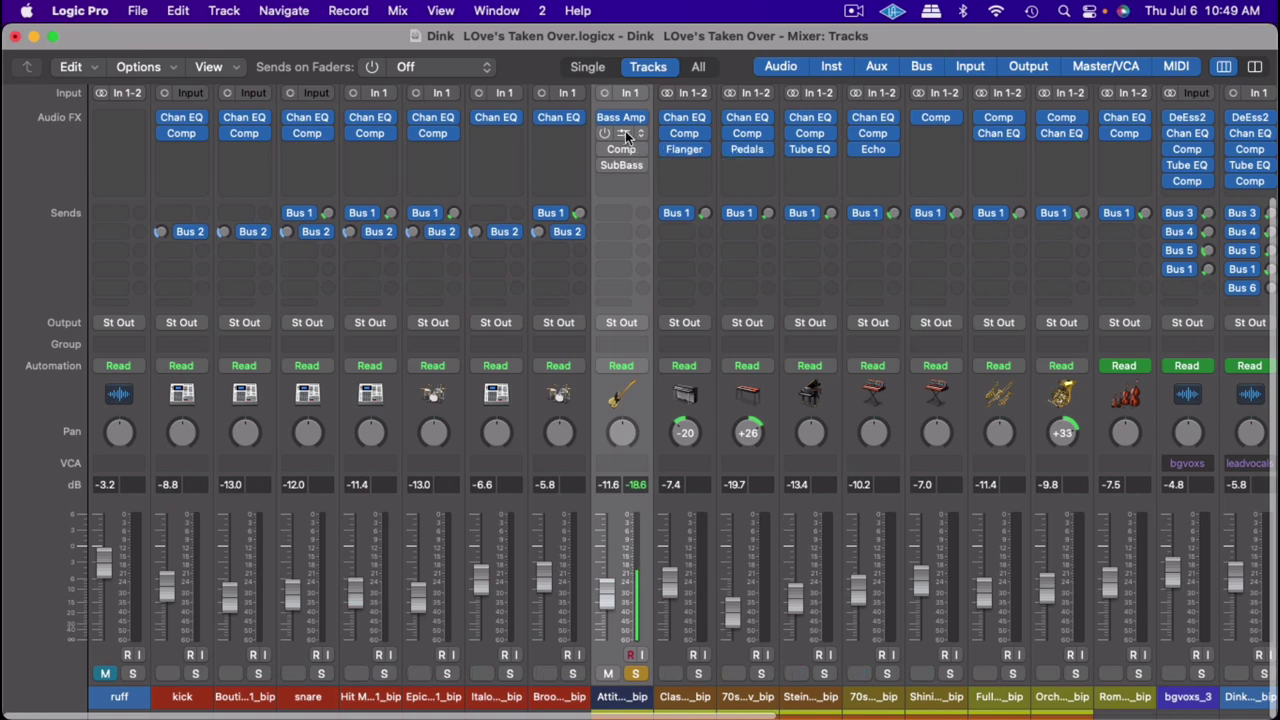
pyautogui.click(624, 136)
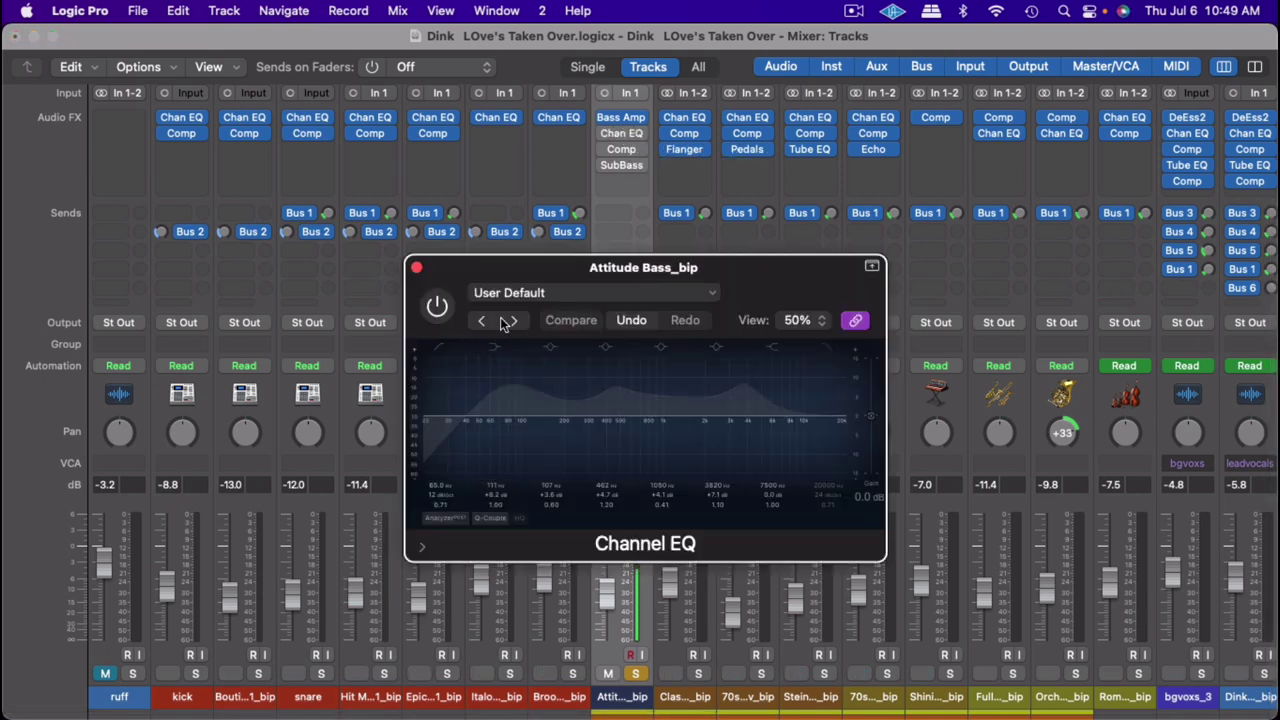
pyautogui.click(438, 308)
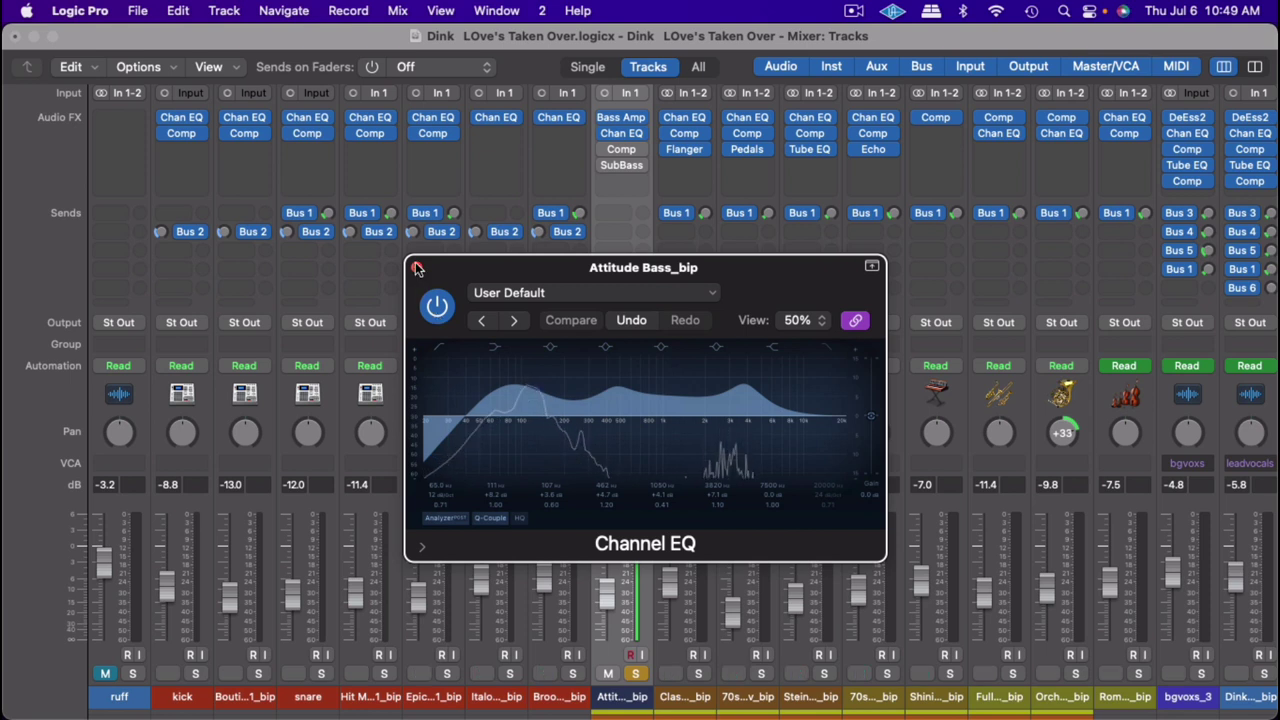
pyautogui.click(416, 267)
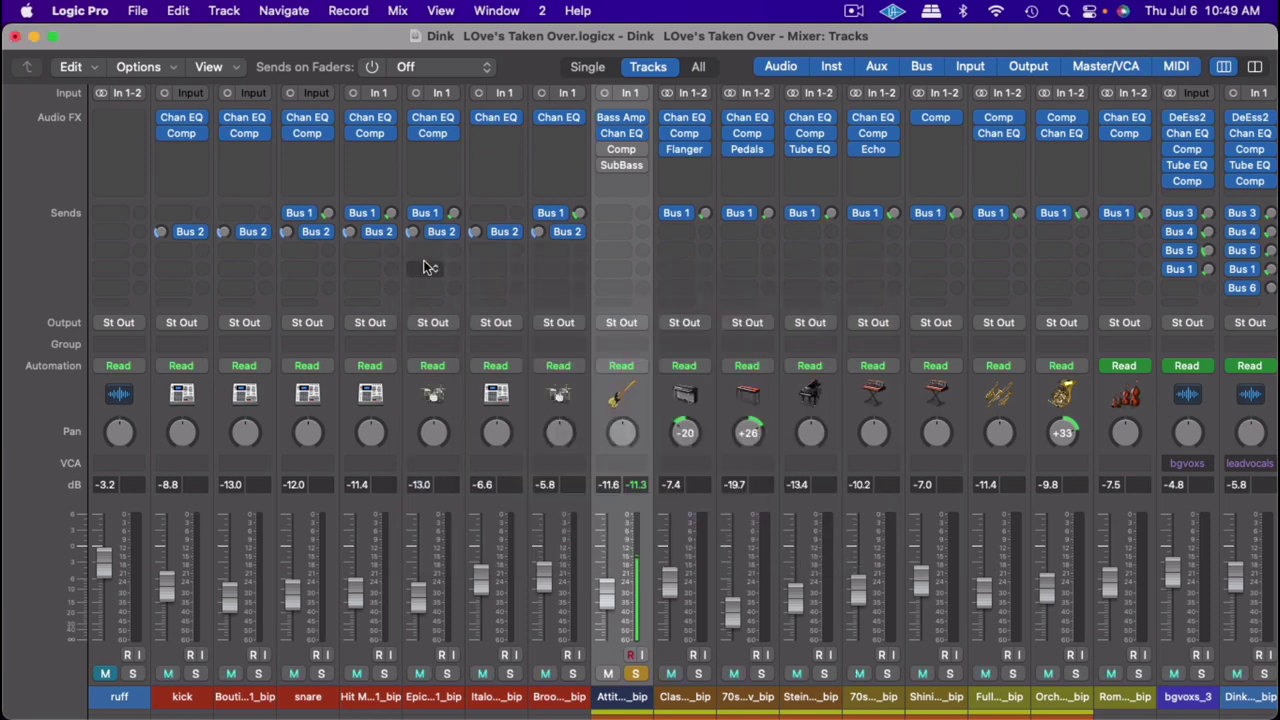
# Step: Turn on the bass track's Vintage Opto Compressor, play the bass to check its settings, and close the plug-in
pyautogui.click(624, 149)
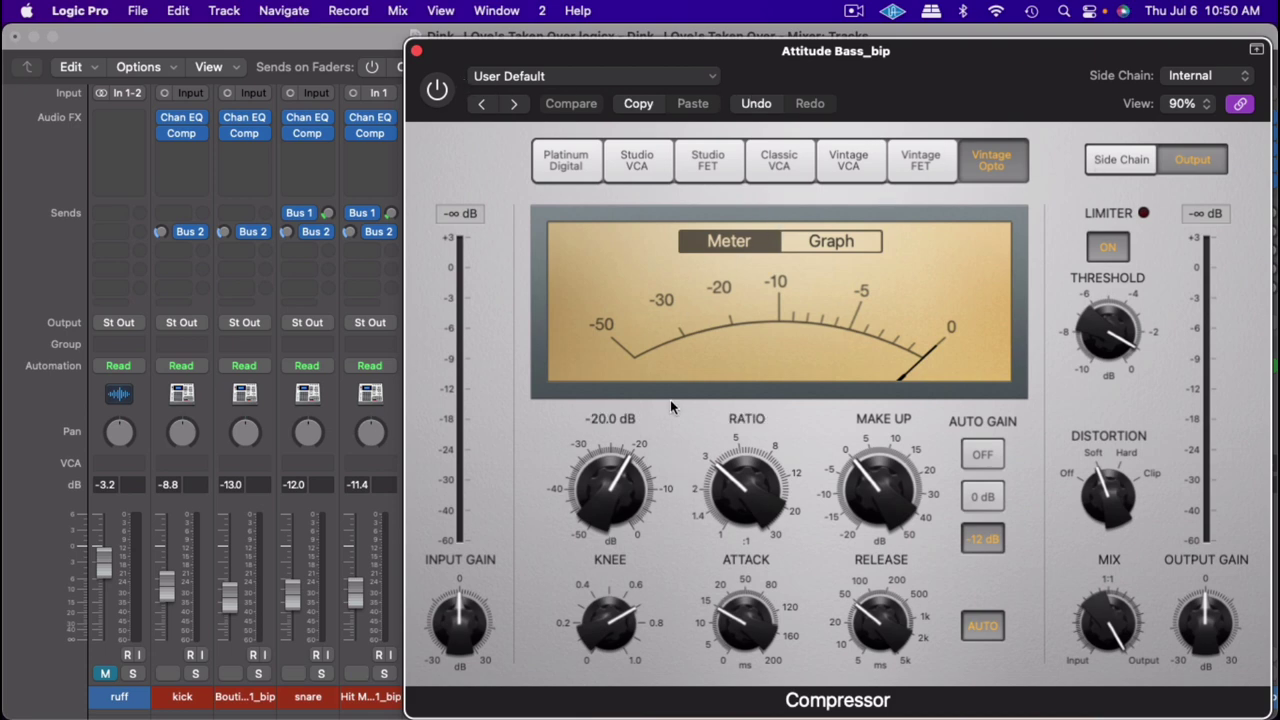
pyautogui.click(438, 89)
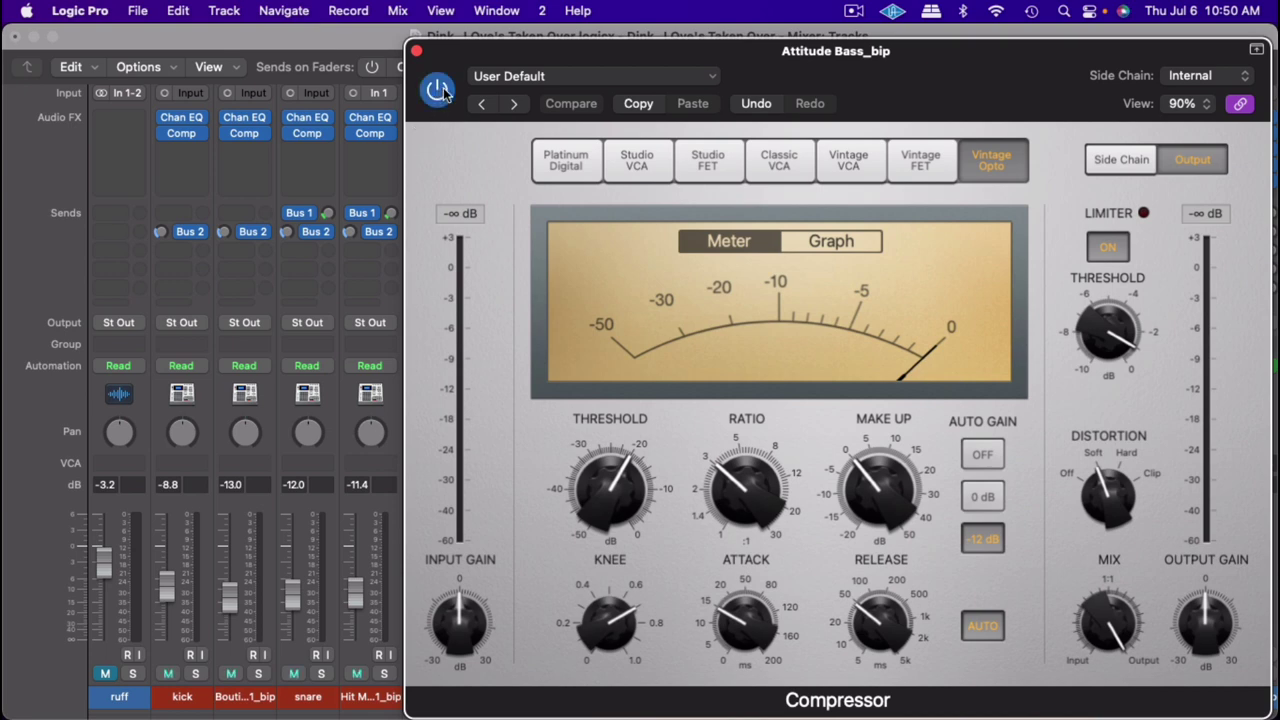
pyautogui.press('space')
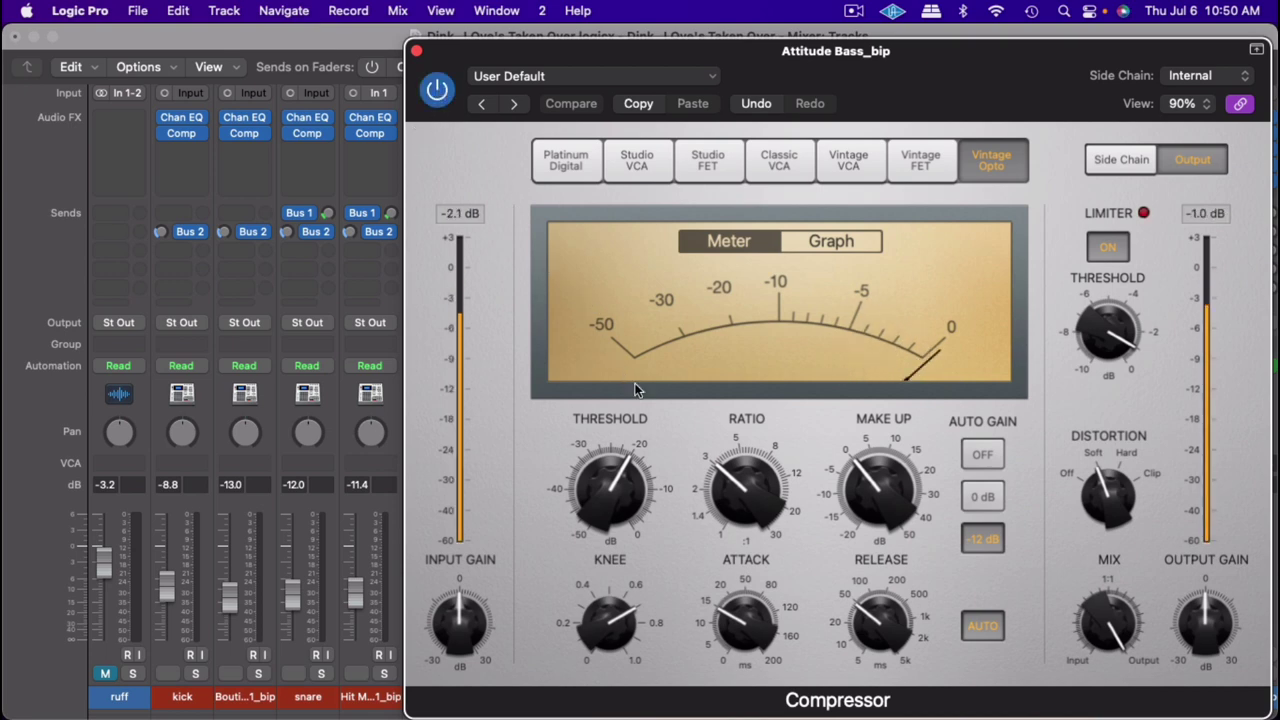
pyautogui.moveTo(757, 423)
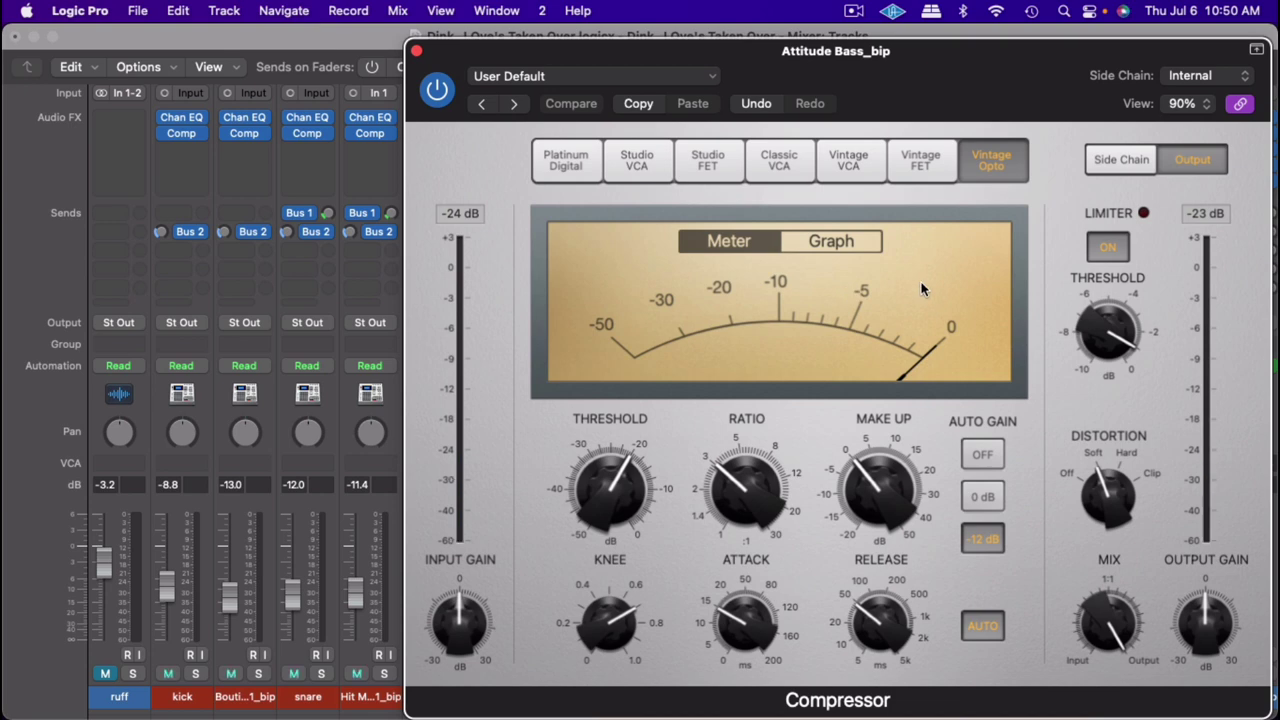
pyautogui.click(418, 50)
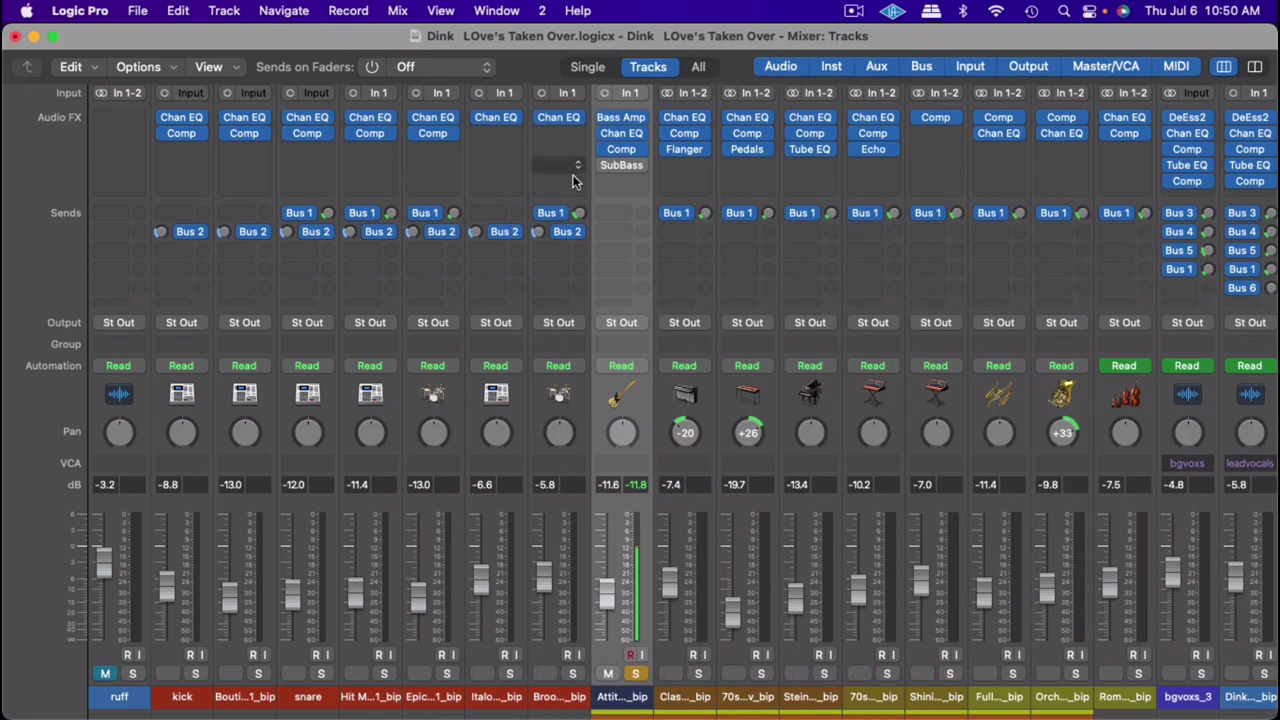
# Step: Open SubBass with the Bass Booster preset on the bass track, move its window aside and turn it on
pyautogui.click(630, 165)
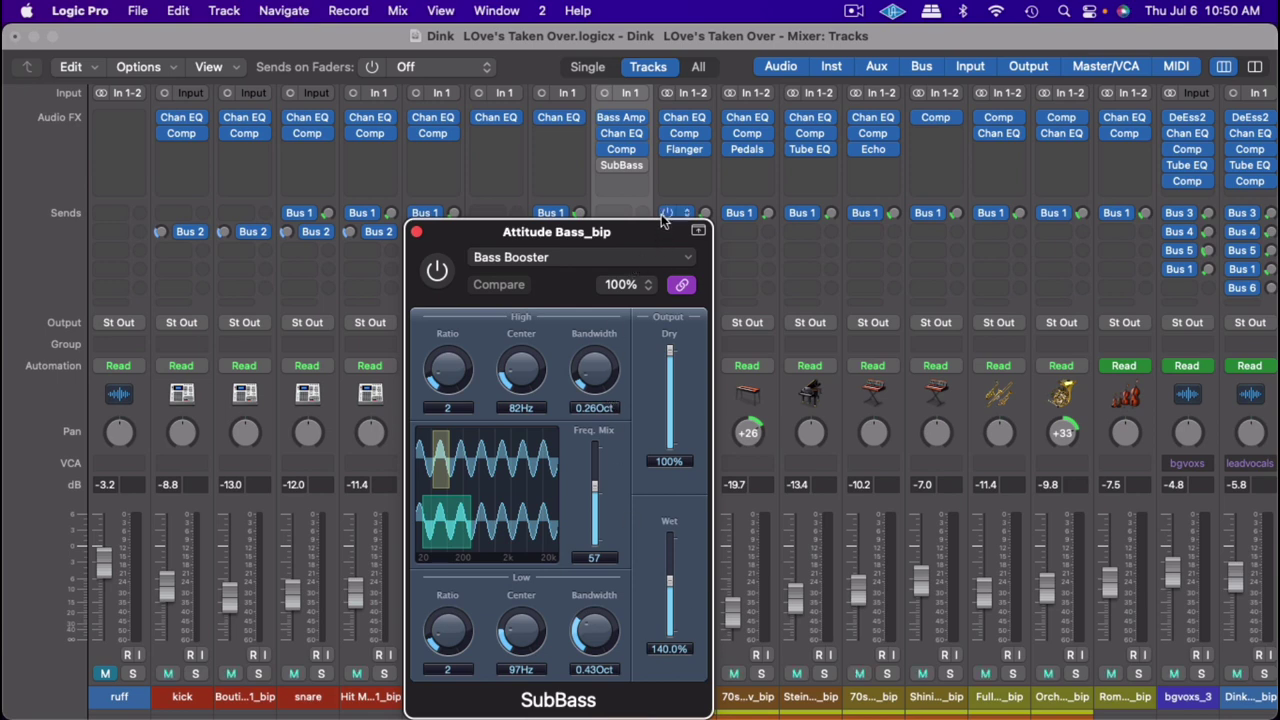
pyautogui.moveTo(661, 236); pyautogui.dragTo(963, 112)
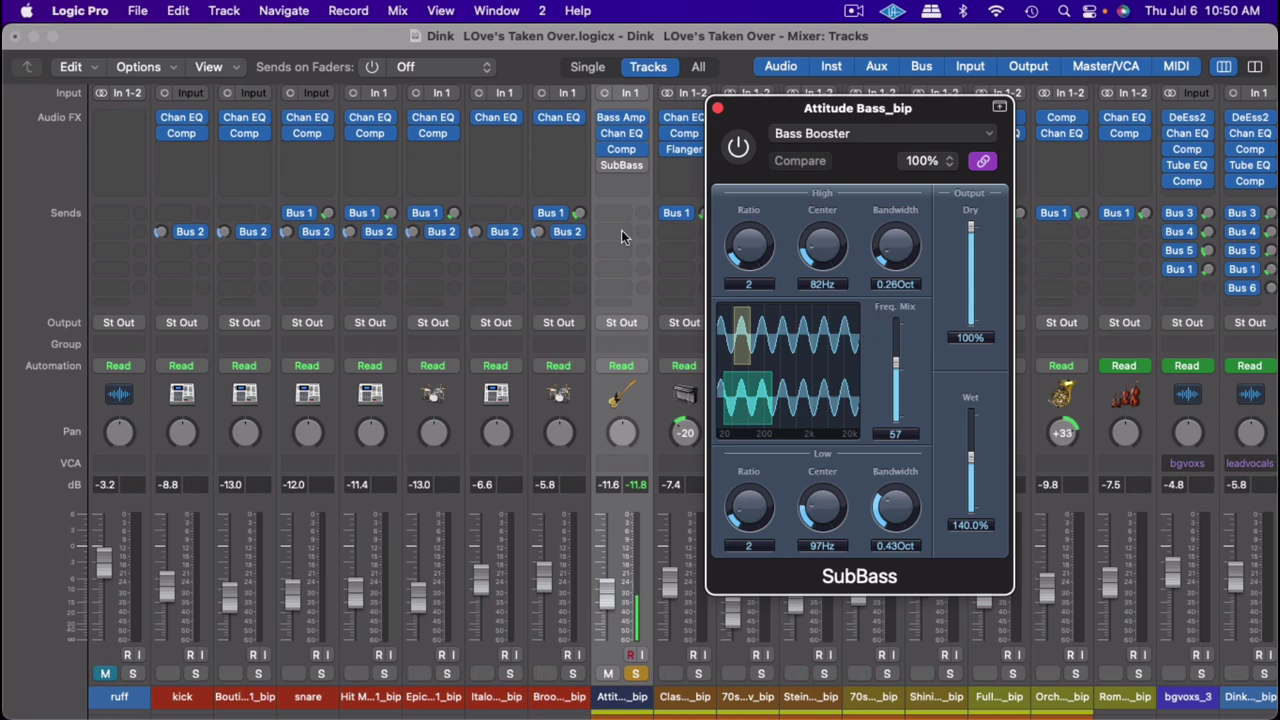
pyautogui.click(736, 148)
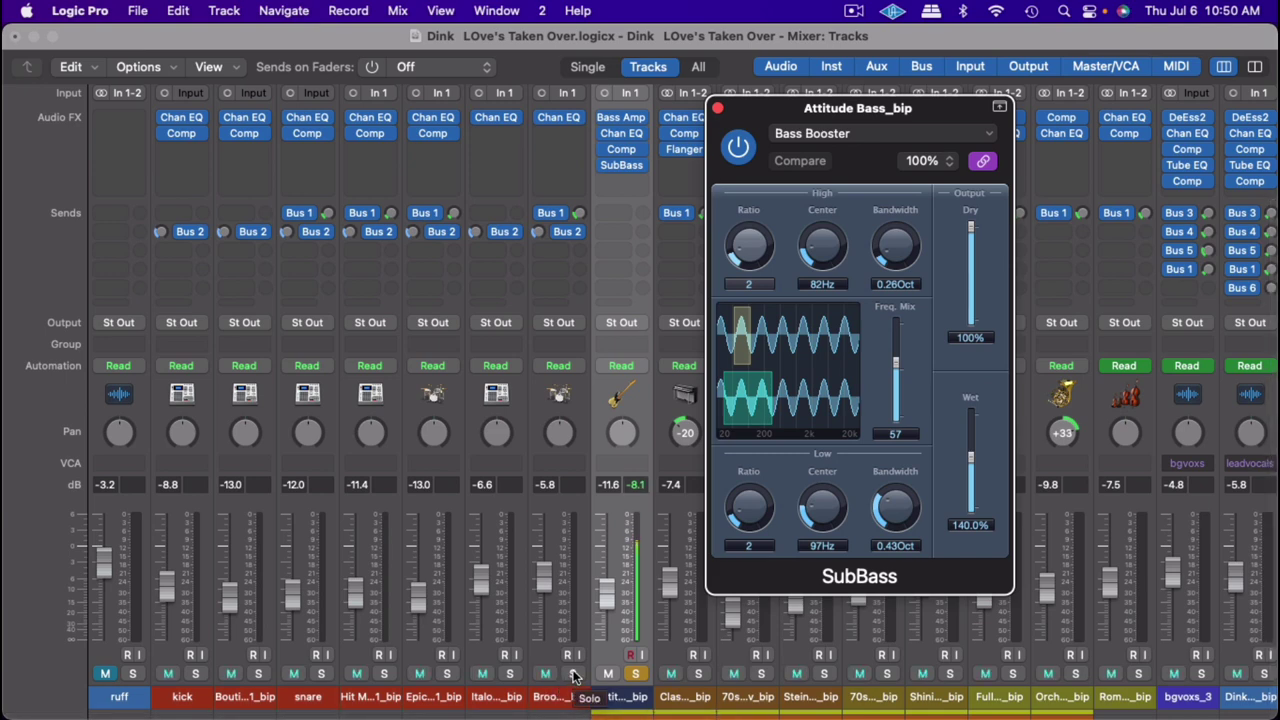
# Step: Solo the drum tracks from kick to Broo…_bip alongside the bass, and pull the ruff track's volume down to -∞
pyautogui.moveTo(573, 677); pyautogui.dragTo(137, 684)
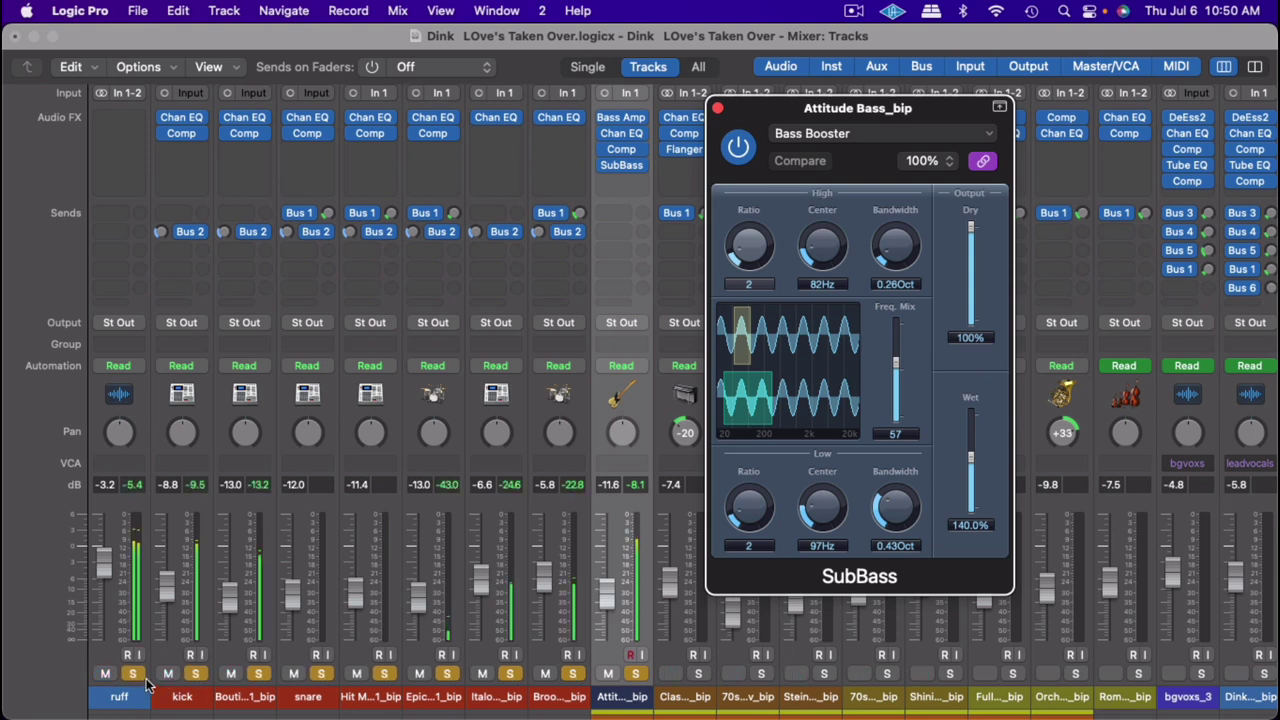
pyautogui.click(133, 677)
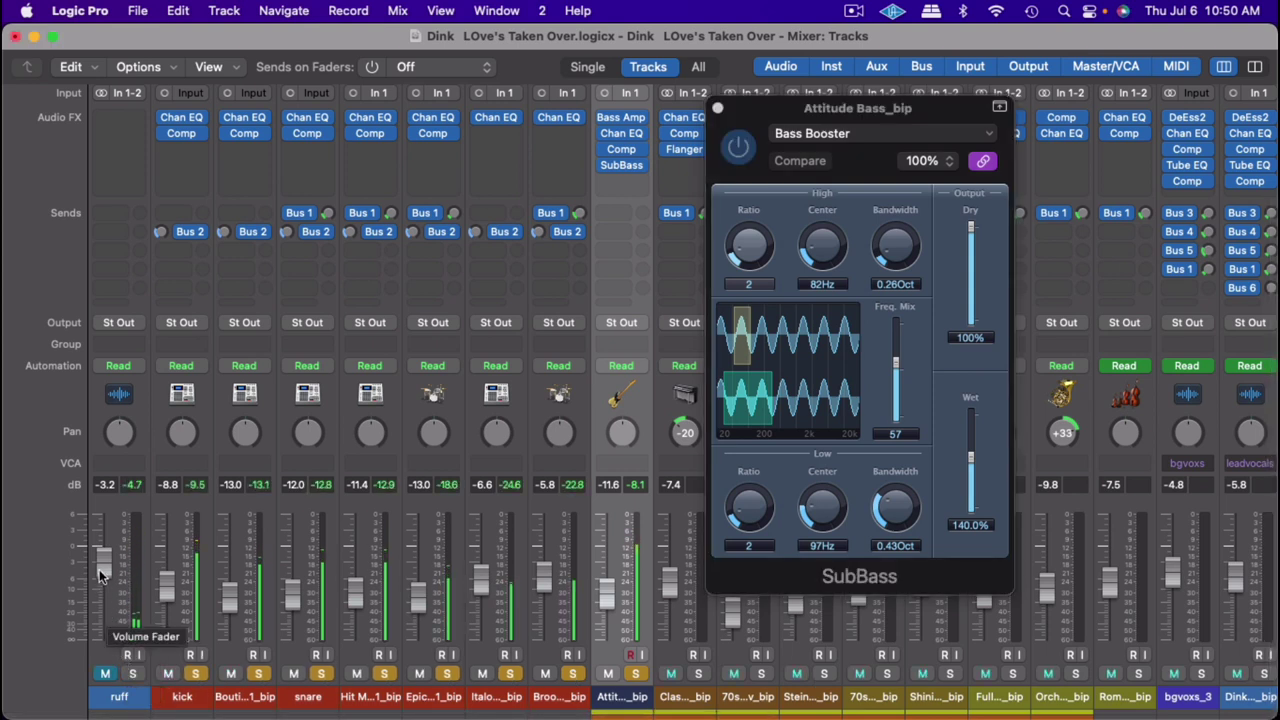
pyautogui.moveTo(100, 575); pyautogui.dragTo(102, 640)
pyautogui.moveTo(188, 705)
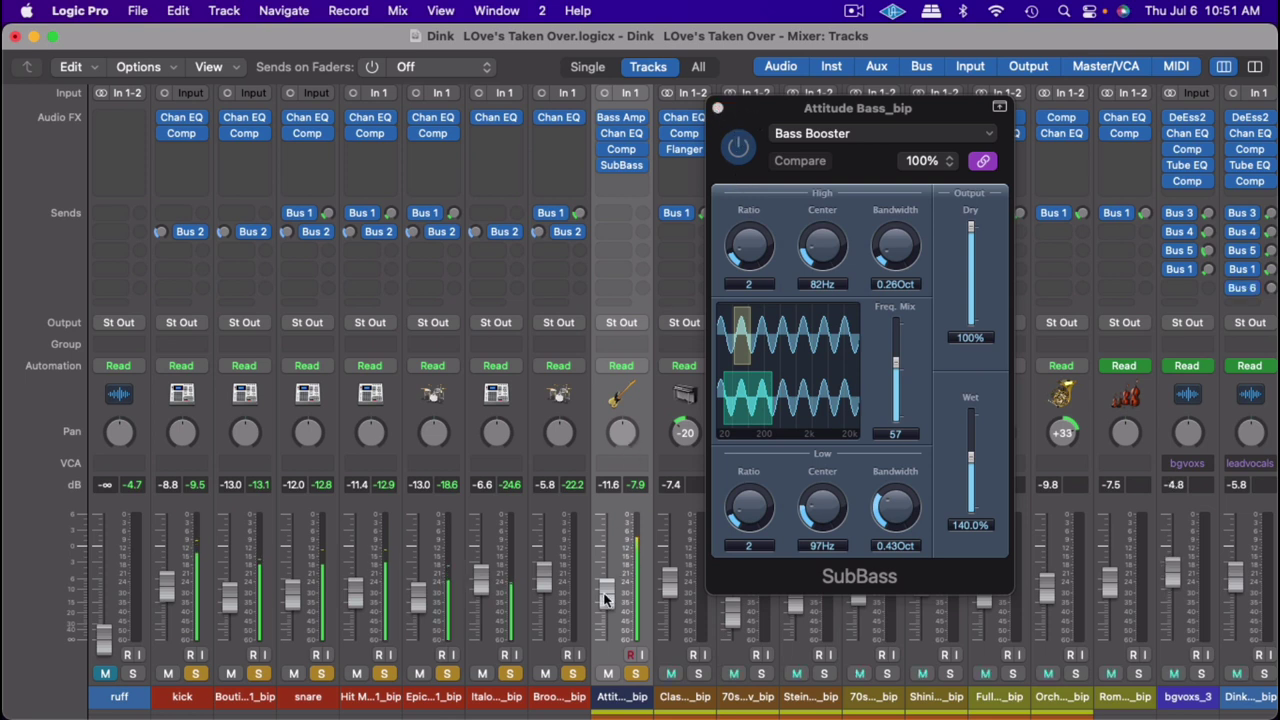
# Step: Set the bass track's volume to -9.8 dB and close the SubBass plug-in
pyautogui.moveTo(604, 597); pyautogui.dragTo(604, 592)
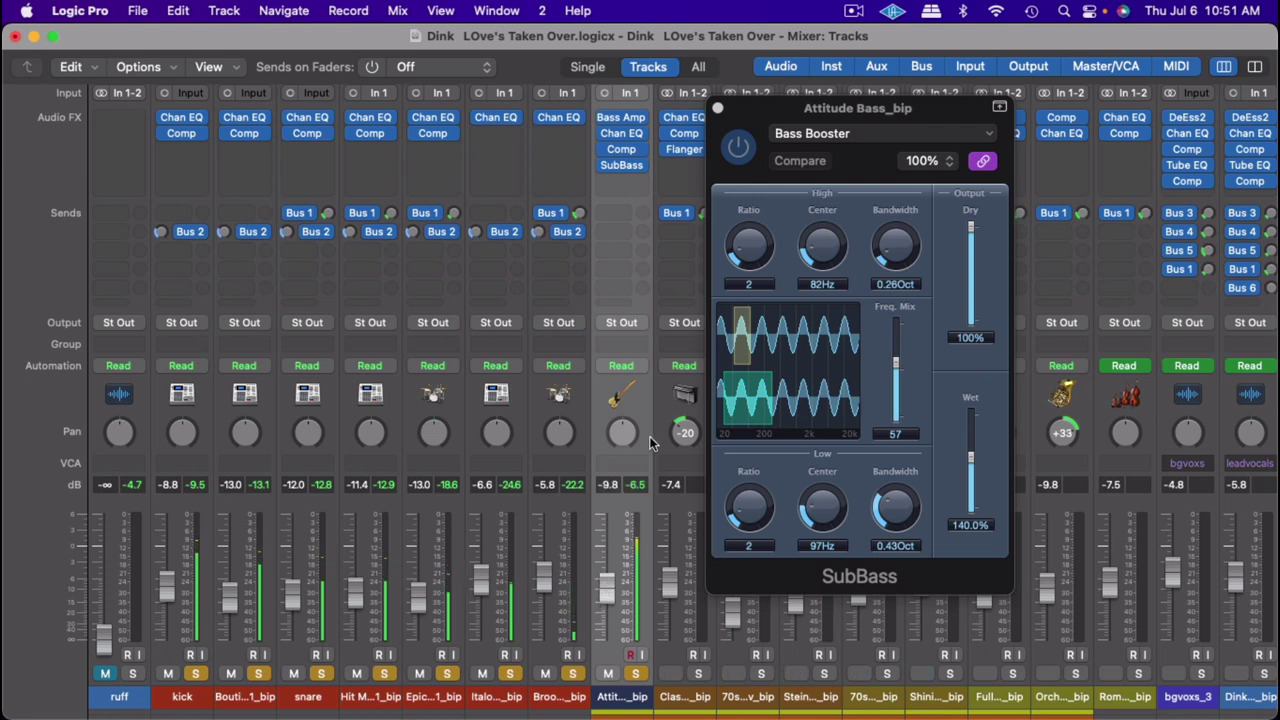
pyautogui.click(717, 108)
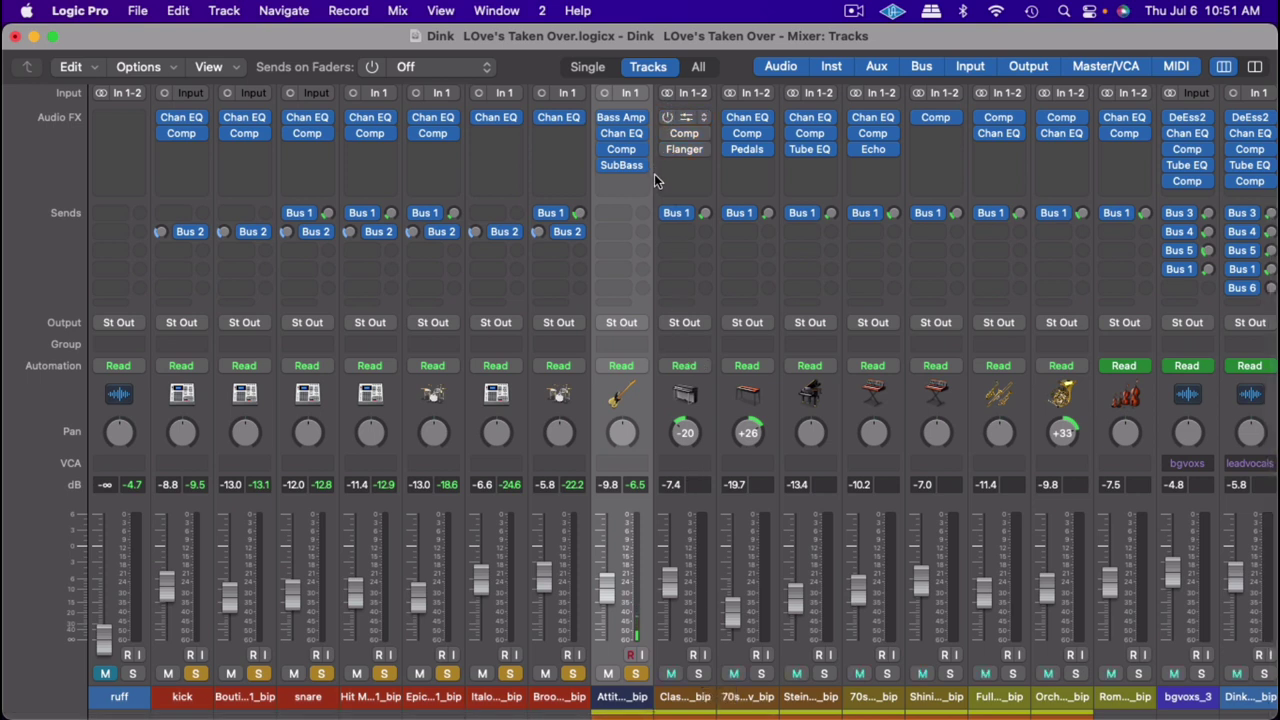
# Step: Solo only the Classic Electric Piano track with its inserts bypassed, then open its Channel EQ and turn it on
pyautogui.click(697, 675)
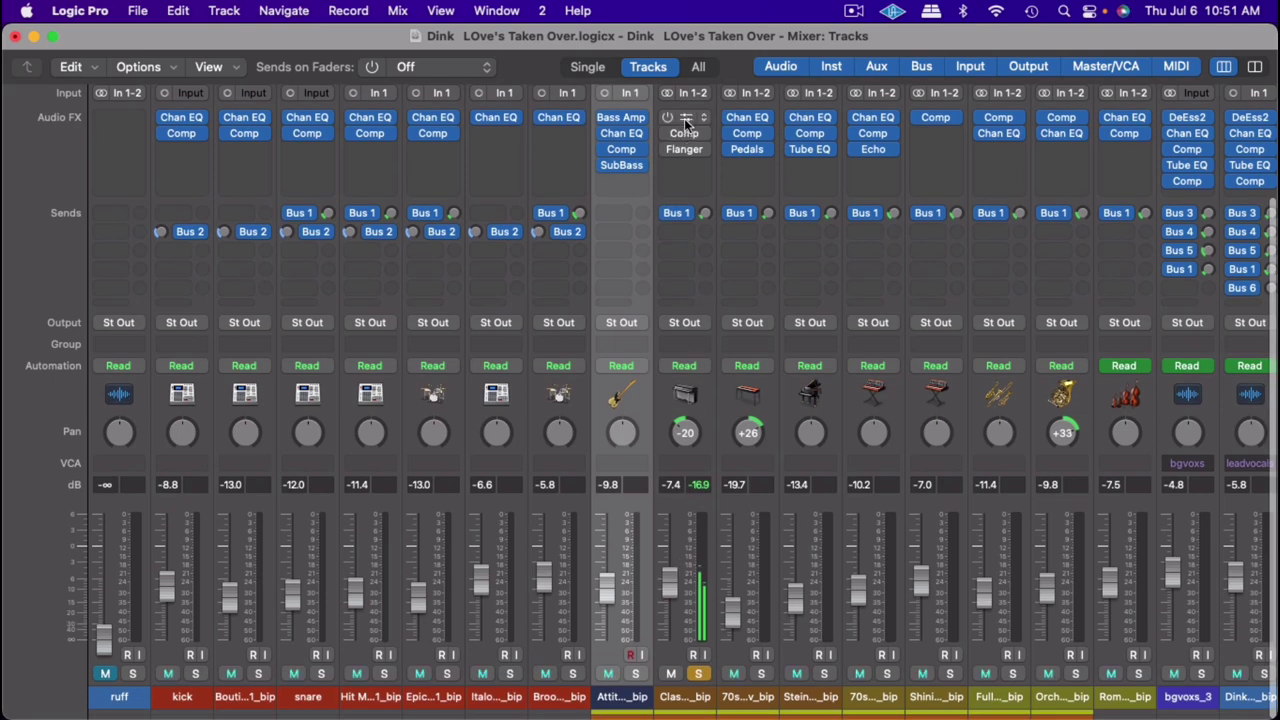
pyautogui.click(685, 119)
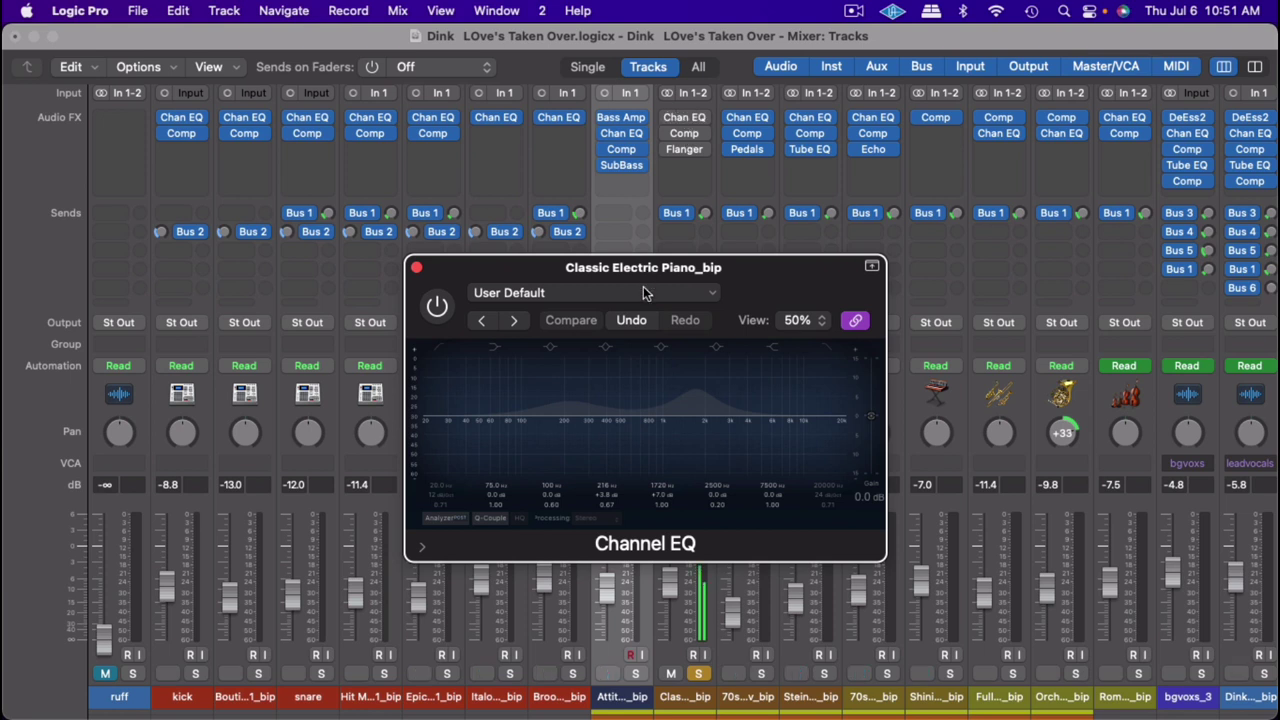
pyautogui.click(440, 310)
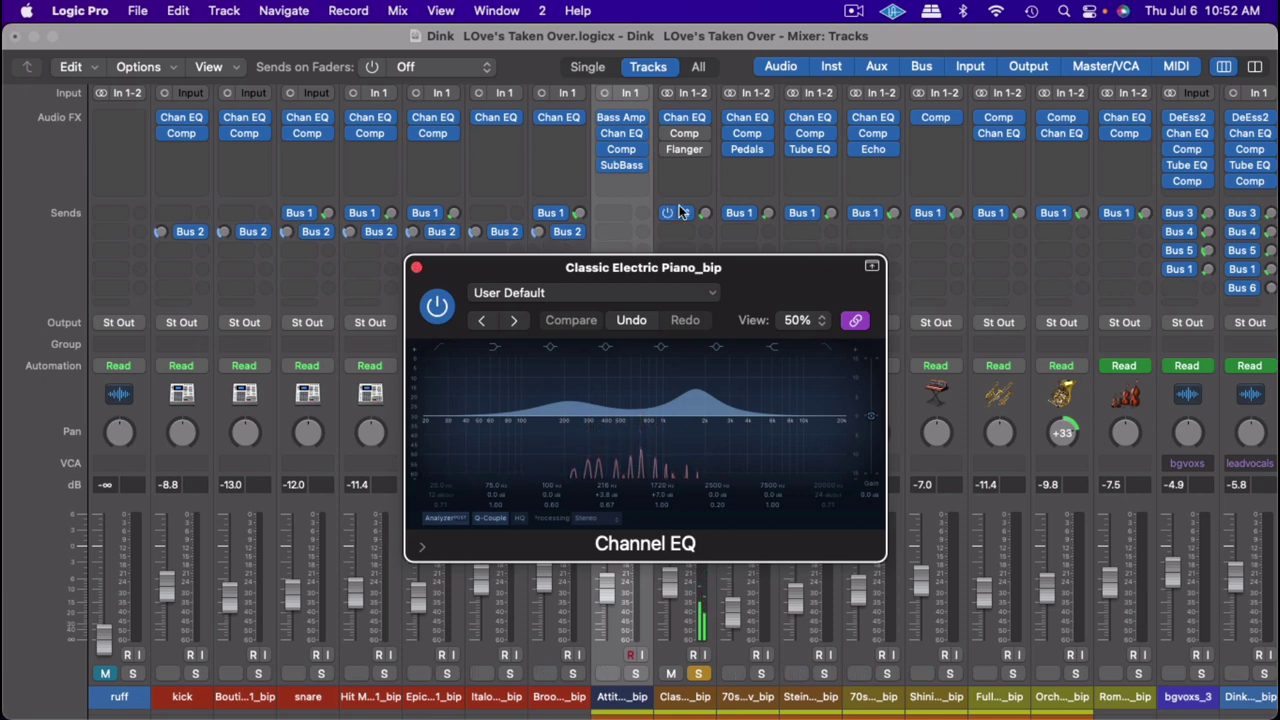
# Step: Open the Studio FET Compressor on the Classic Electric Piano track, move its window up and turn it on
pyautogui.click(687, 132)
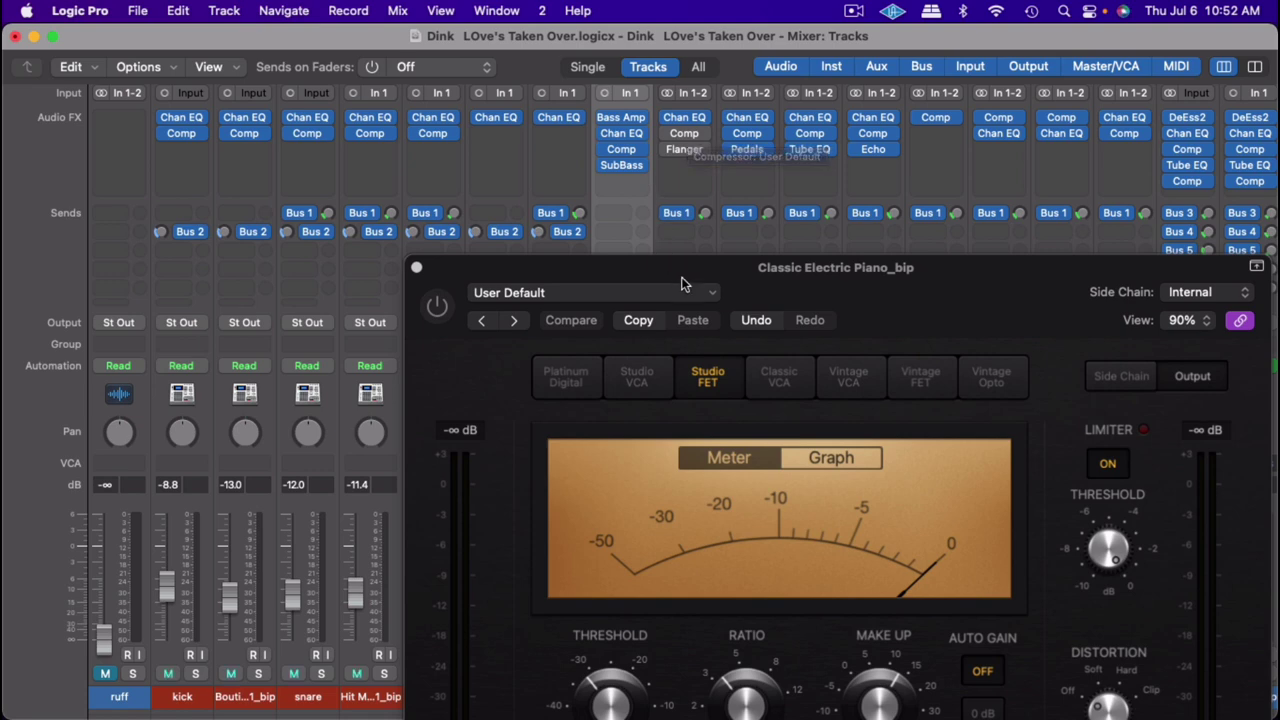
pyautogui.moveTo(762, 273); pyautogui.dragTo(608, 67)
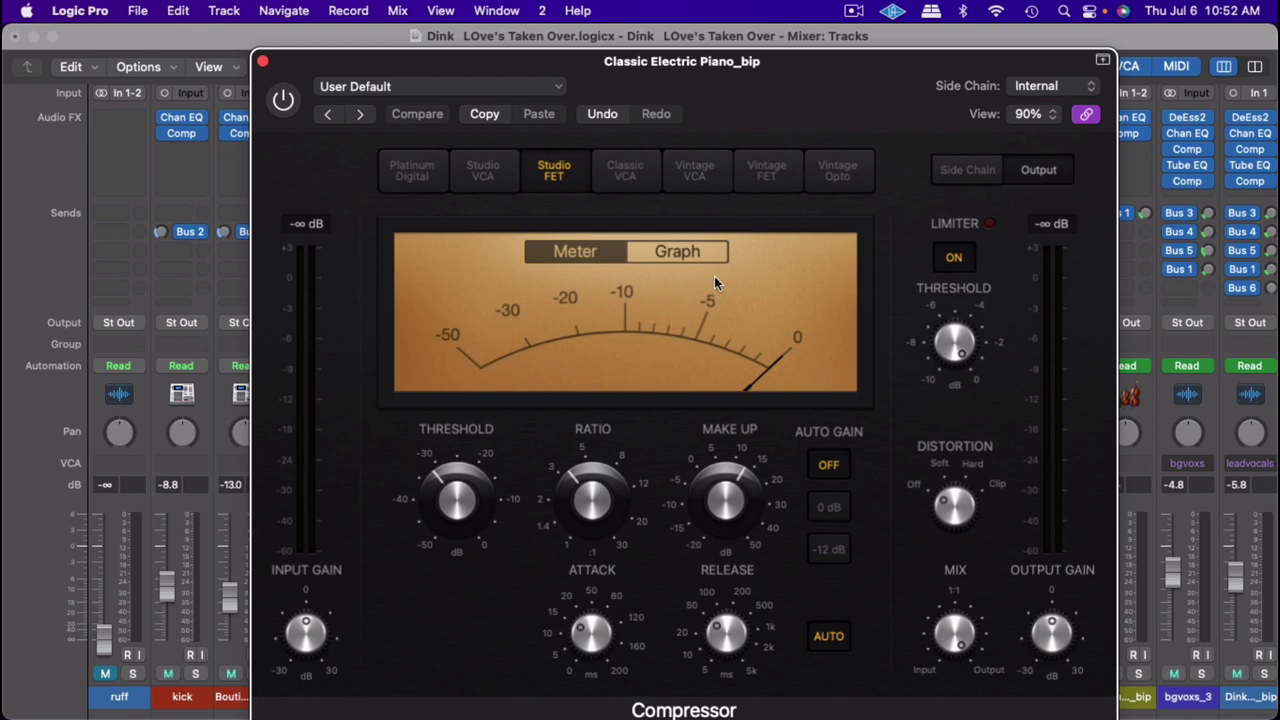
pyautogui.click(284, 100)
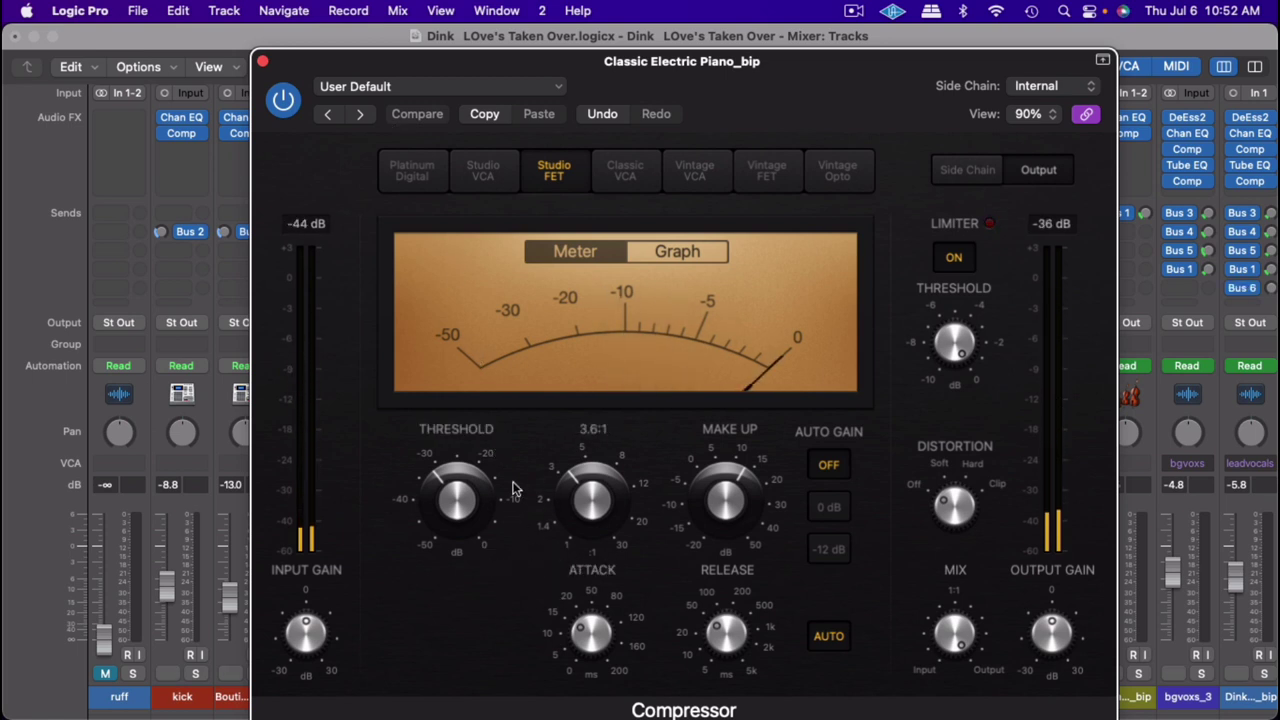
# Step: Check the Compressor's threshold, ratio, attack and release, play the electric piano through it, and close the plug-in
pyautogui.moveTo(455, 476)
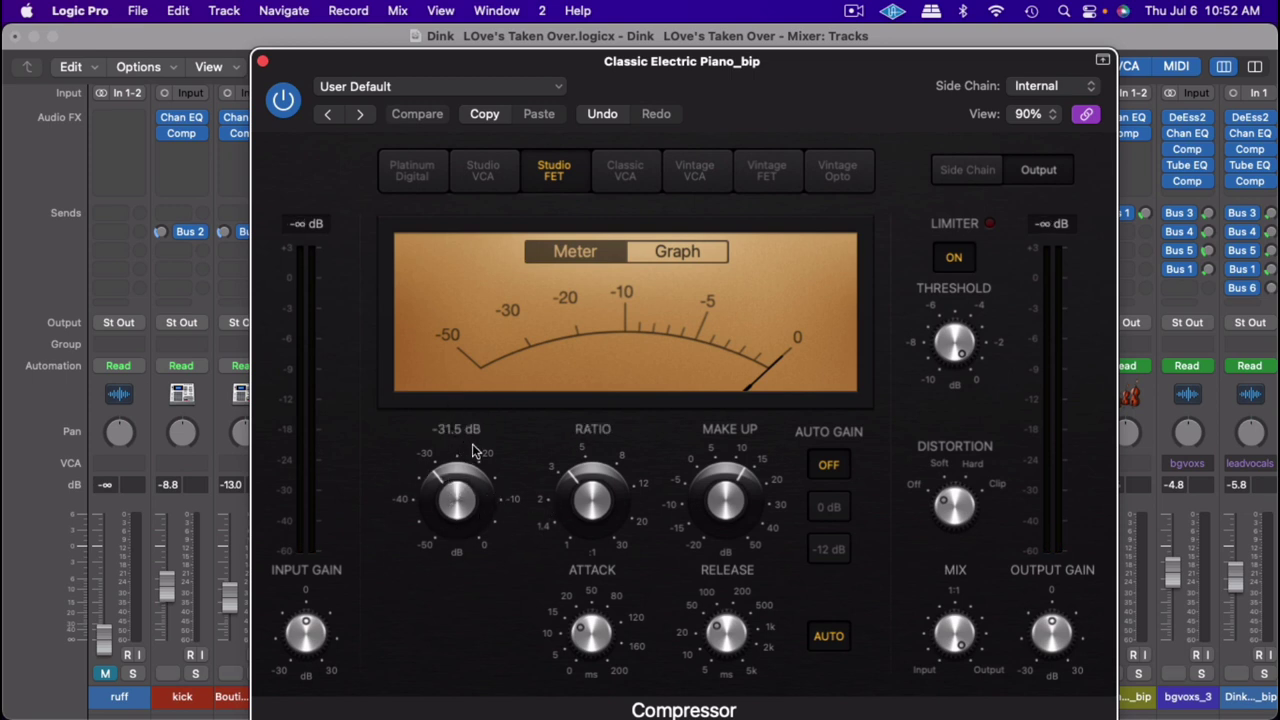
pyautogui.moveTo(585, 443)
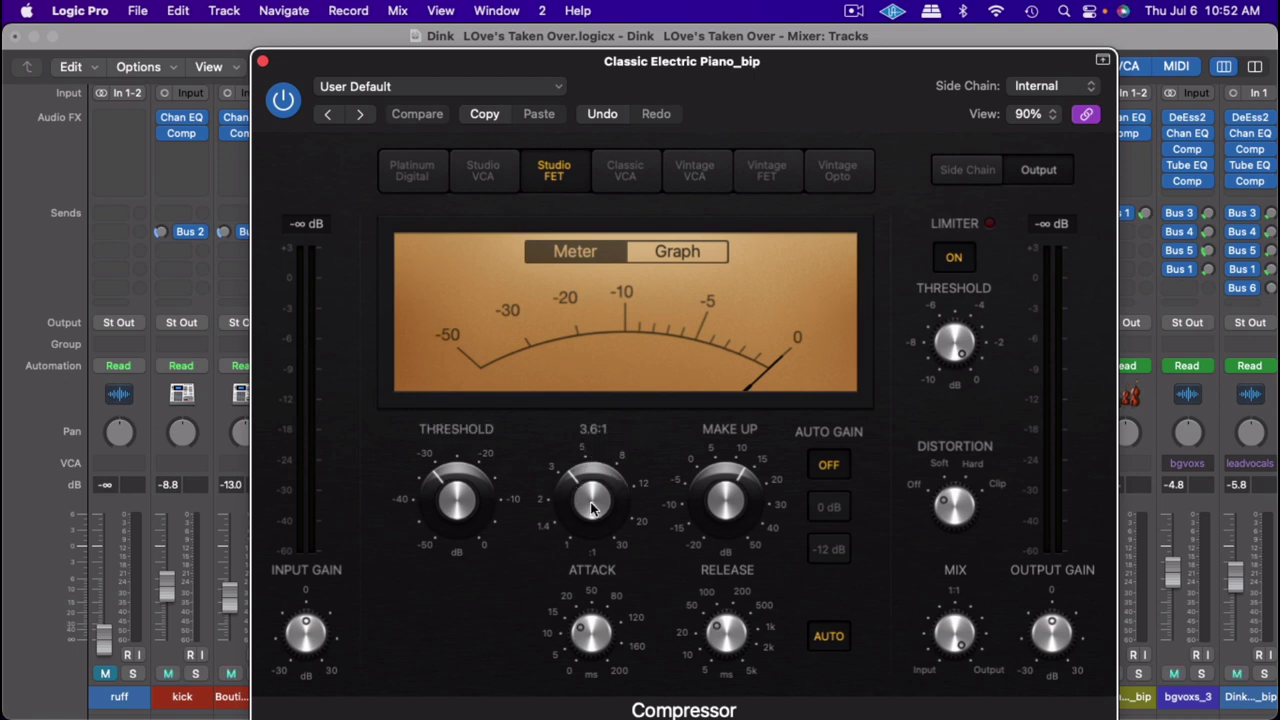
pyautogui.moveTo(624, 596)
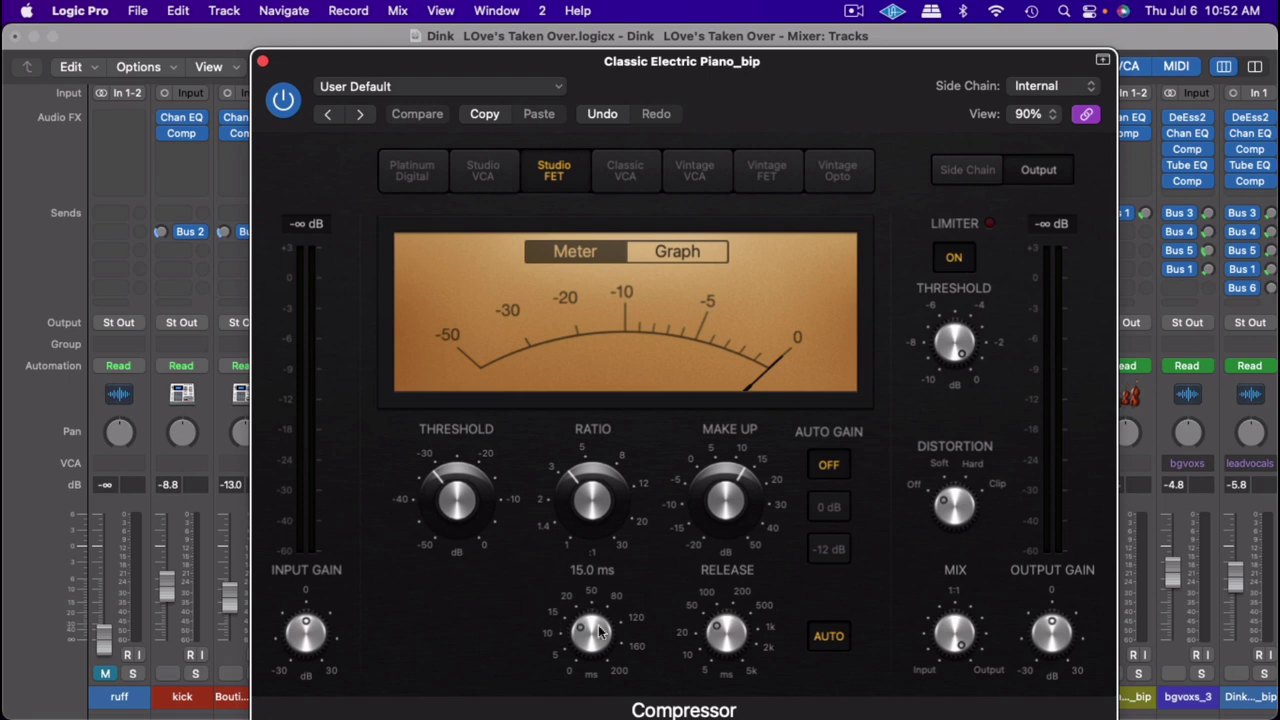
pyautogui.moveTo(728, 630)
pyautogui.press('space')
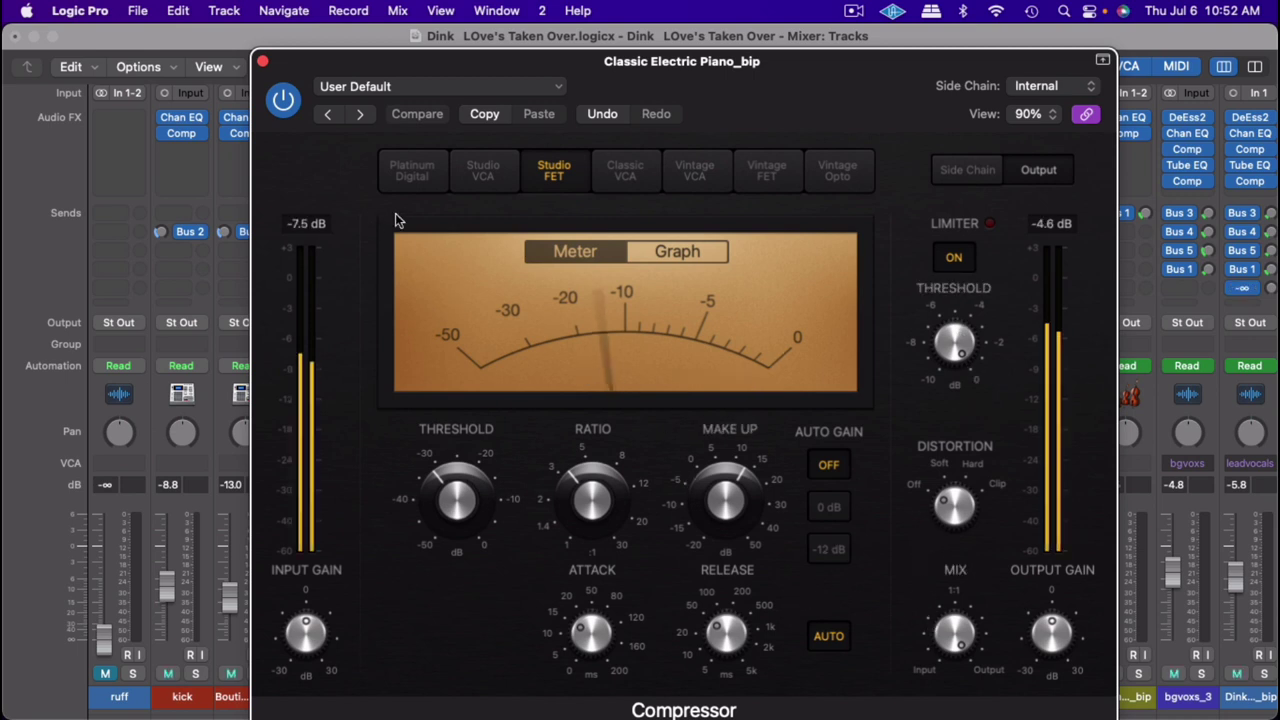
pyautogui.click(262, 63)
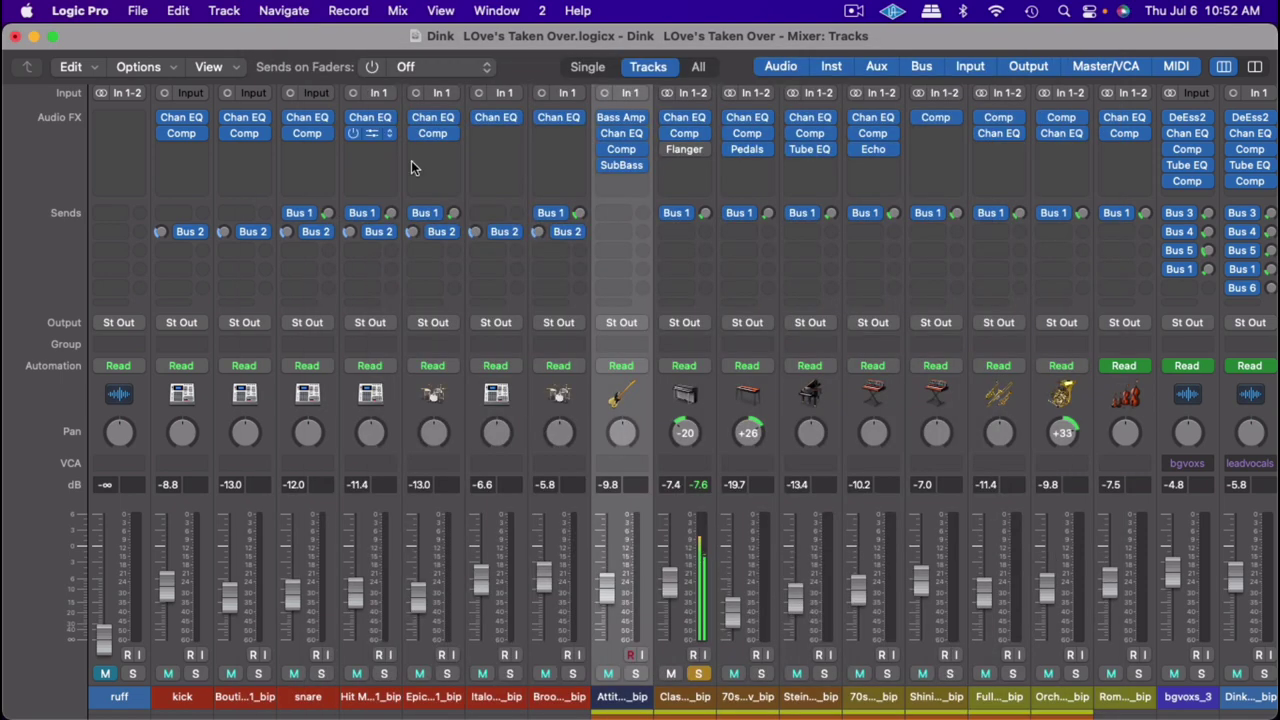
# Step: Turn on the Flanger on the Classic Electric Piano track, audition its Mix at 59 %, return it to 17 % and close it
pyautogui.click(682, 148)
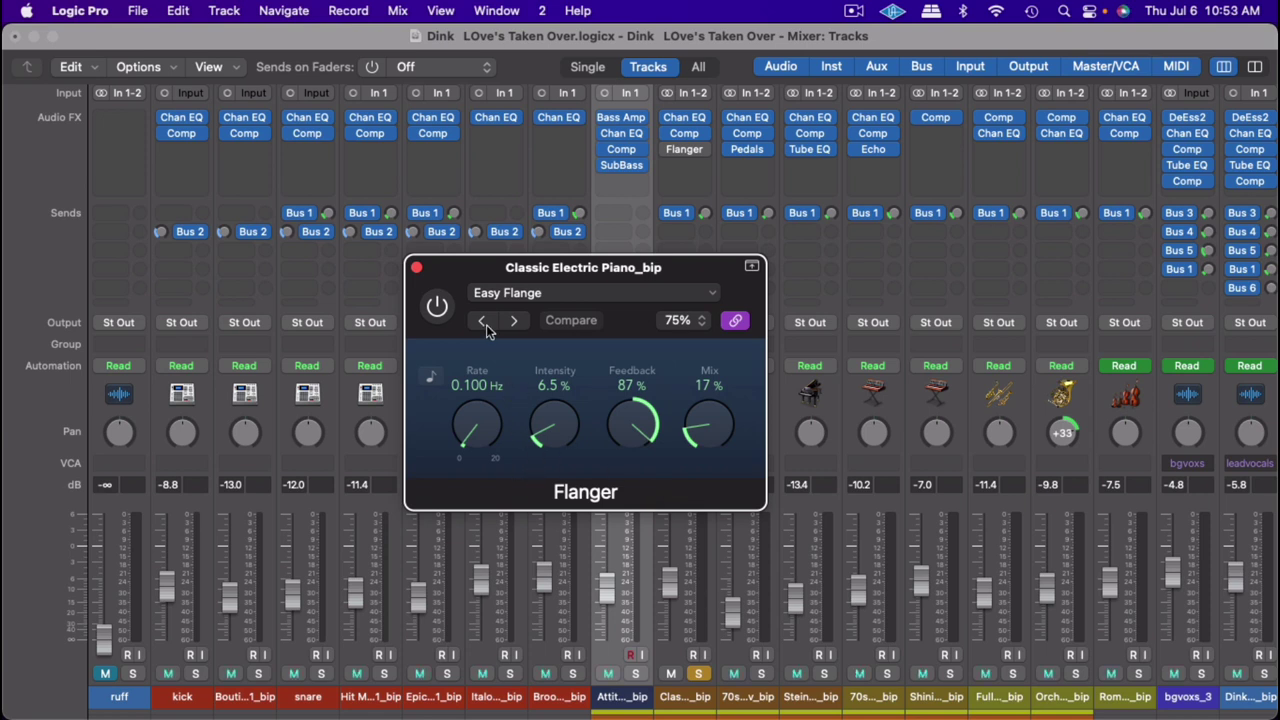
pyautogui.click(437, 306)
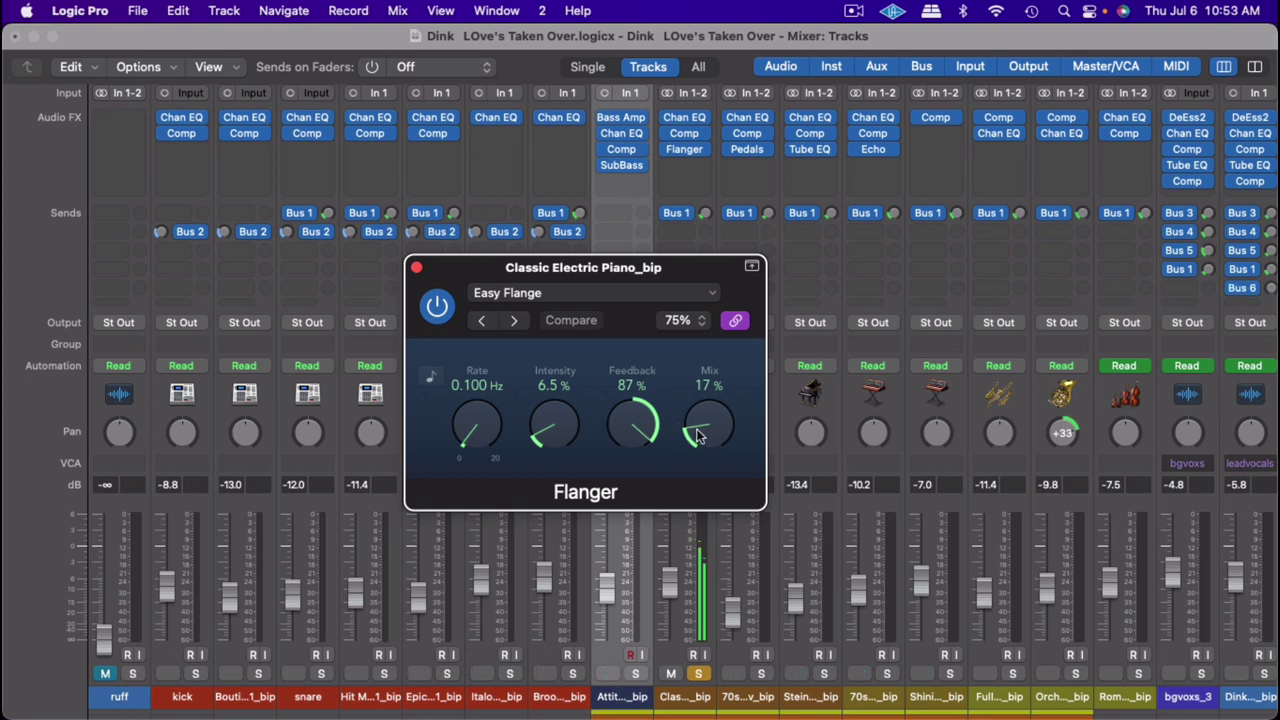
pyautogui.moveTo(697, 435); pyautogui.dragTo(722, 316)
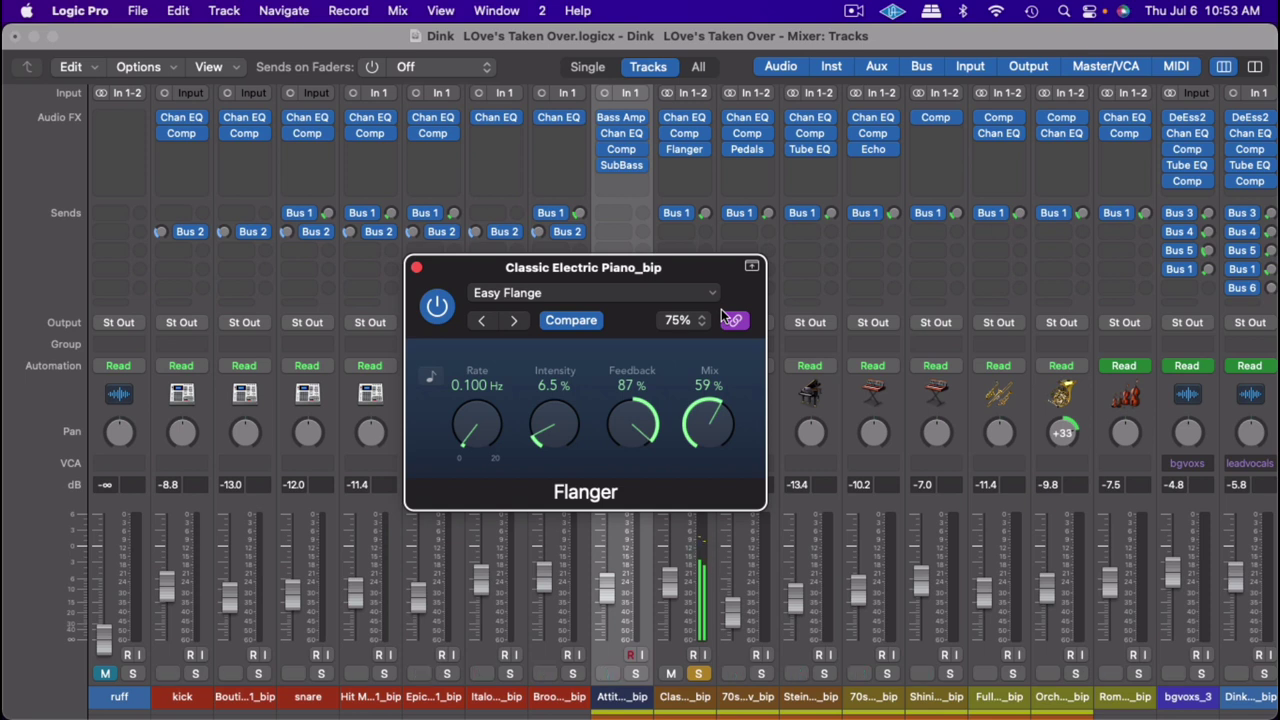
pyautogui.moveTo(722, 316); pyautogui.dragTo(688, 436)
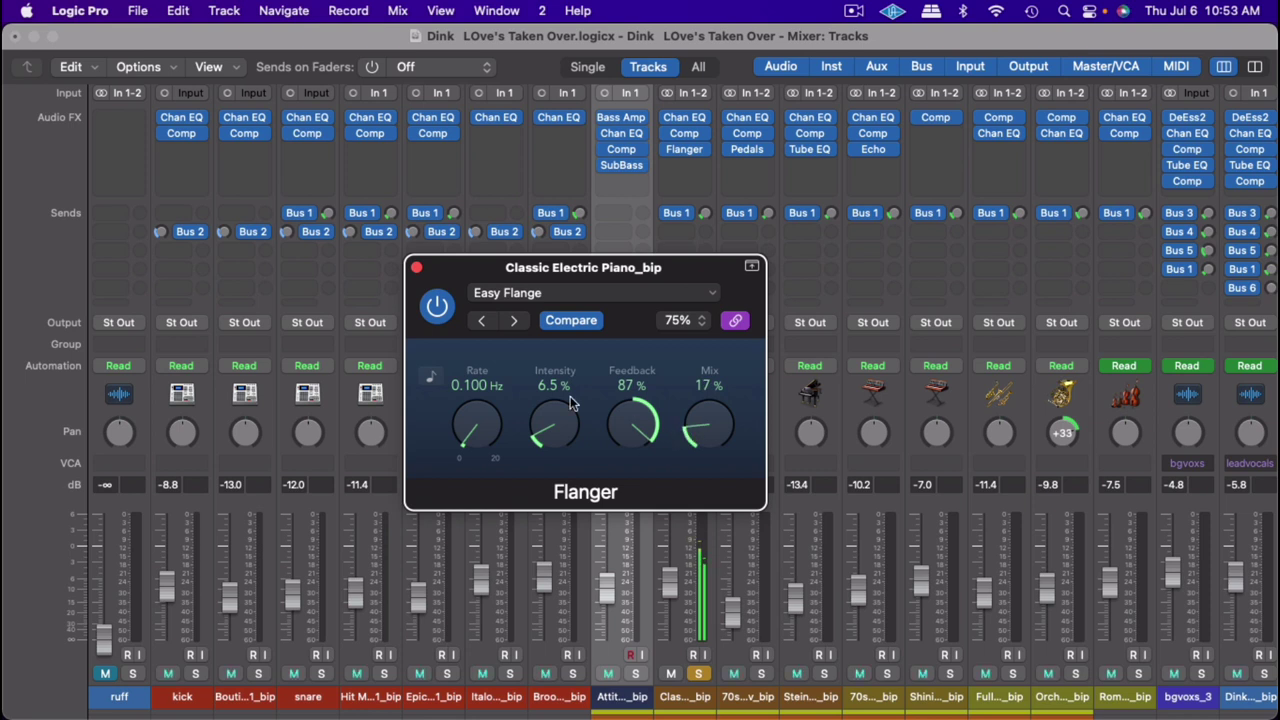
pyautogui.click(416, 267)
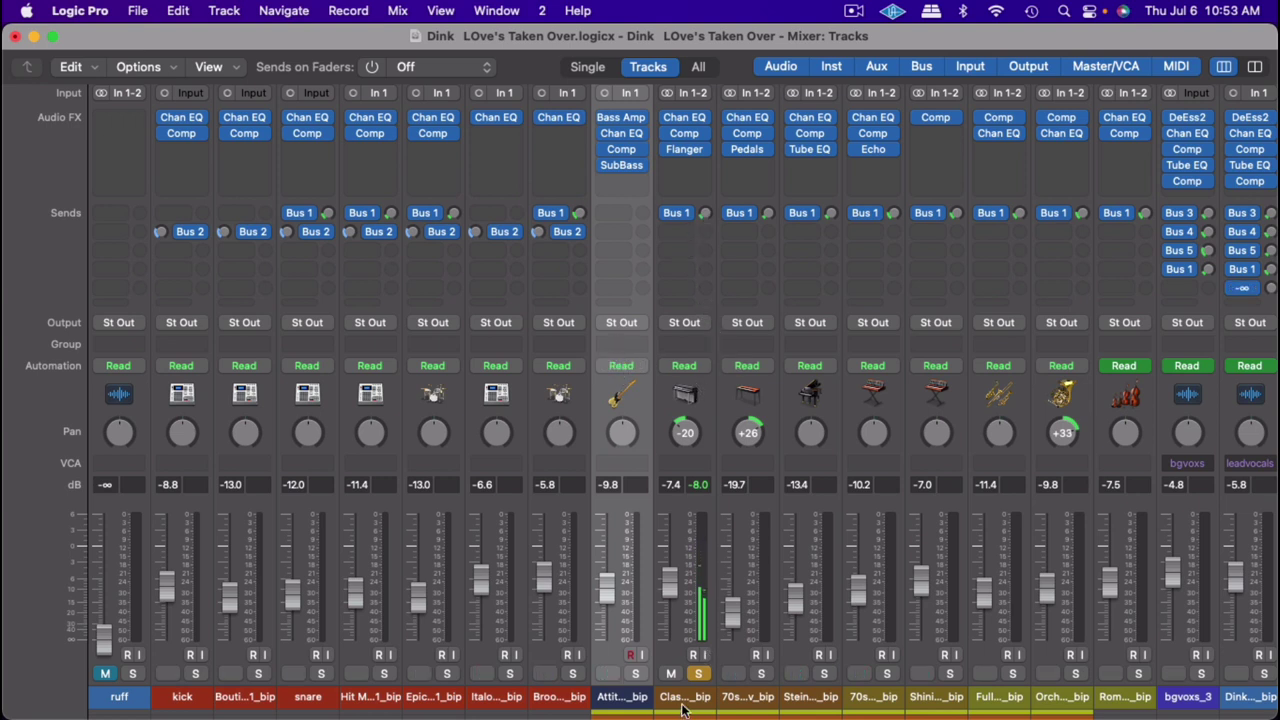
# Step: Bypass the inserts and Bus 1 send on the 70s Funk Clav track and solo only that track
pyautogui.click(680, 545)
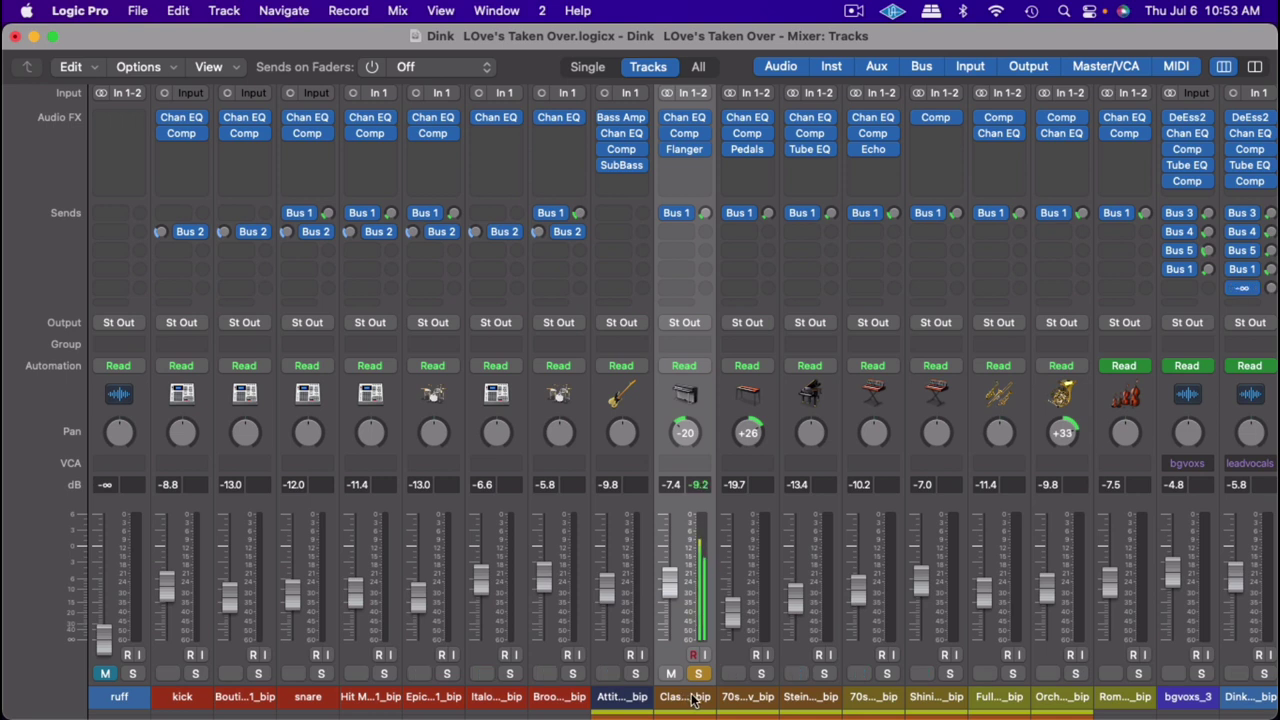
pyautogui.click(757, 697)
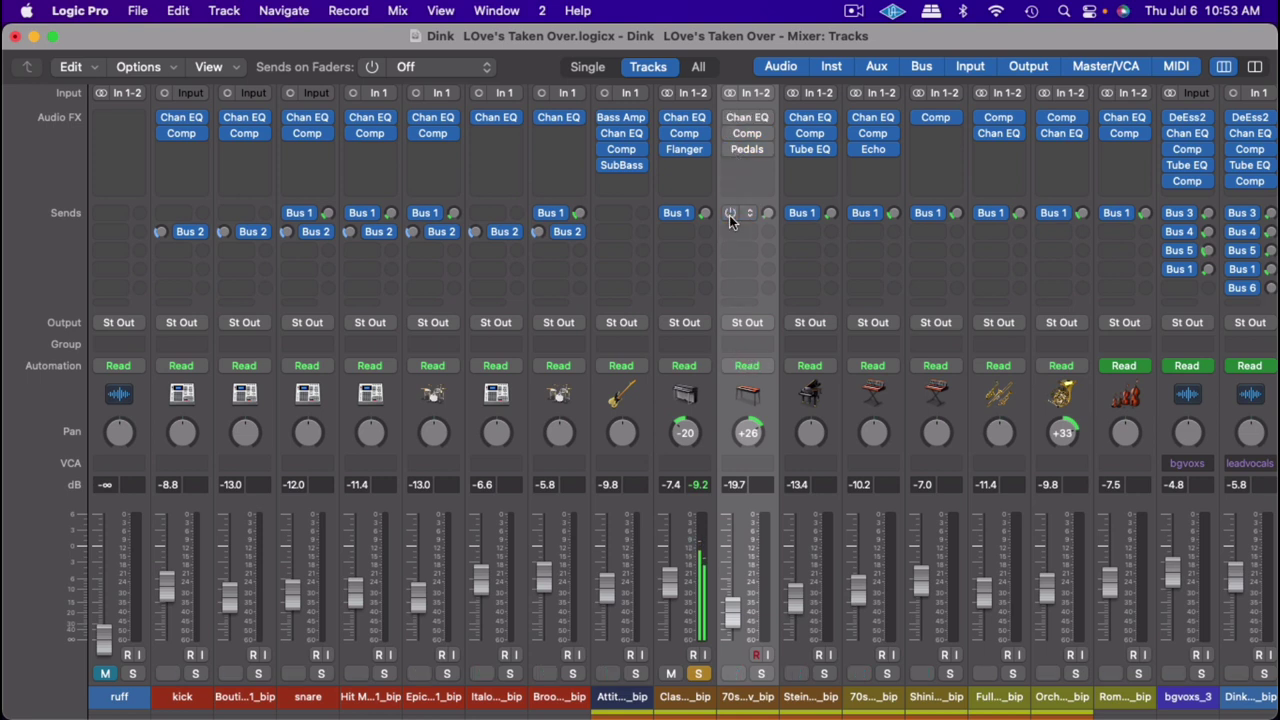
pyautogui.click(761, 674)
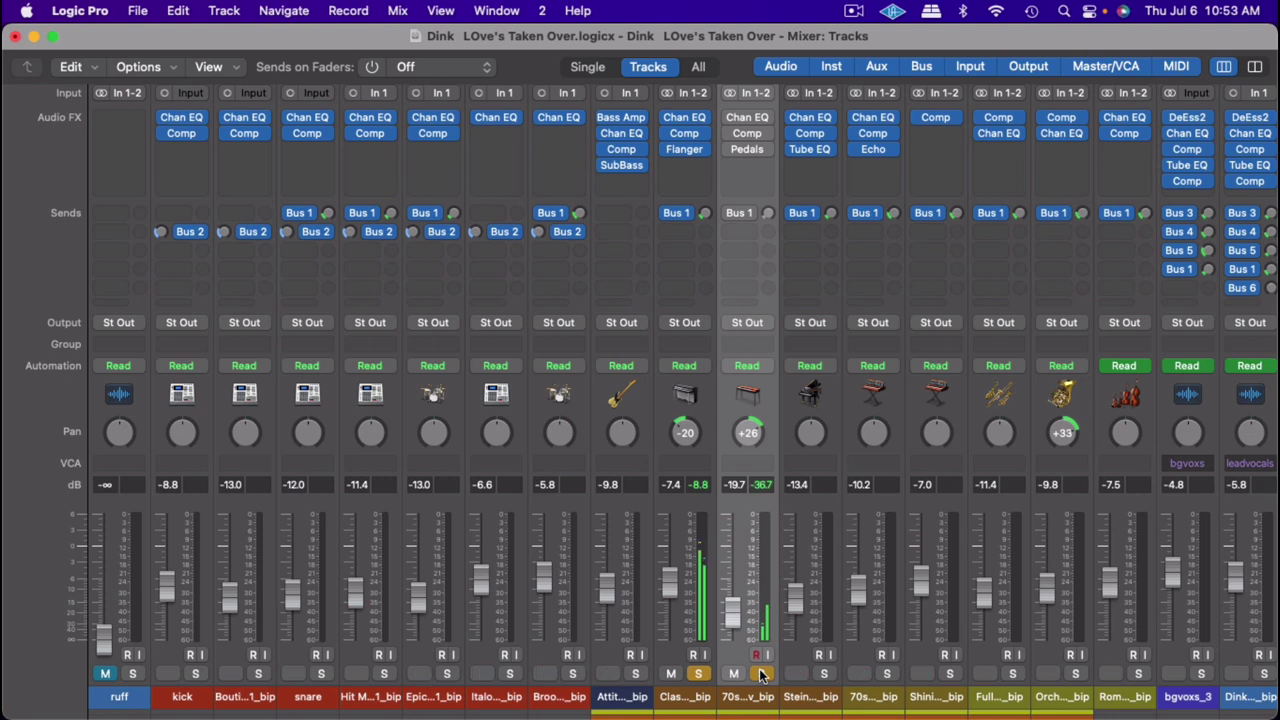
pyautogui.click(761, 674)
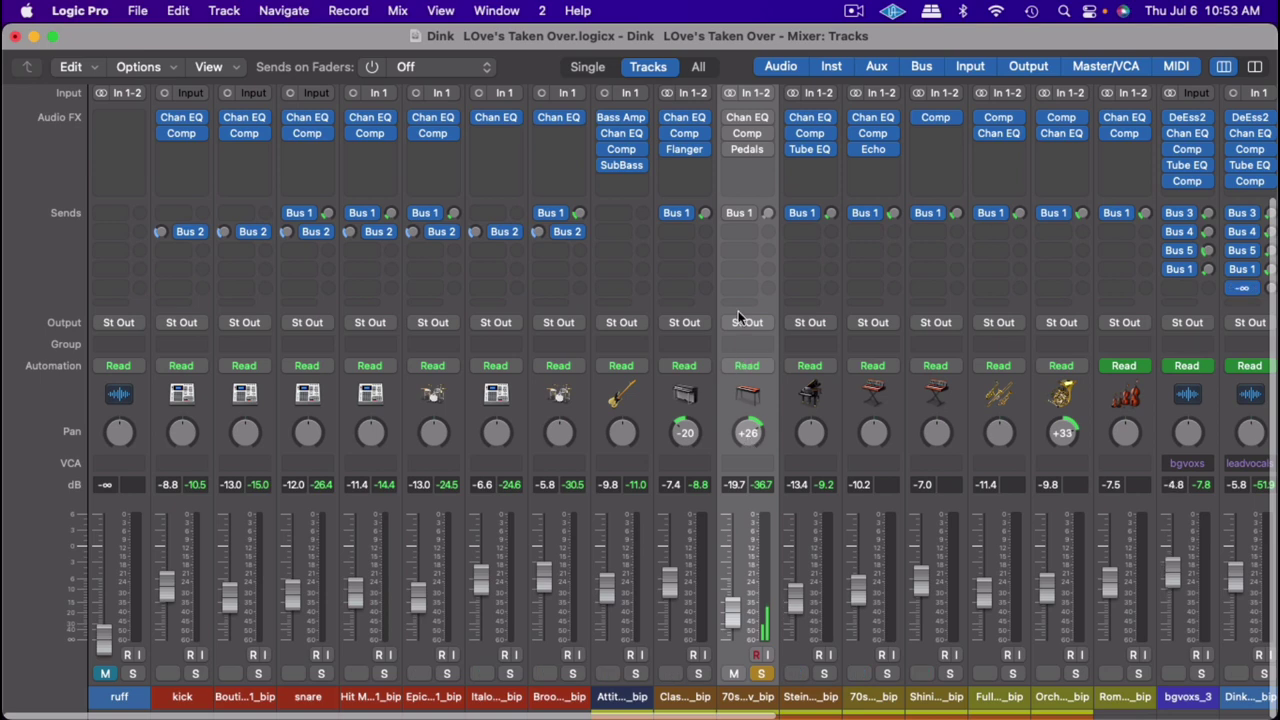
# Step: Turn on the Channel EQ and the Classic VCA Compressor on the 70s Funk Clav track, closing each plug-in
pyautogui.click(744, 118)
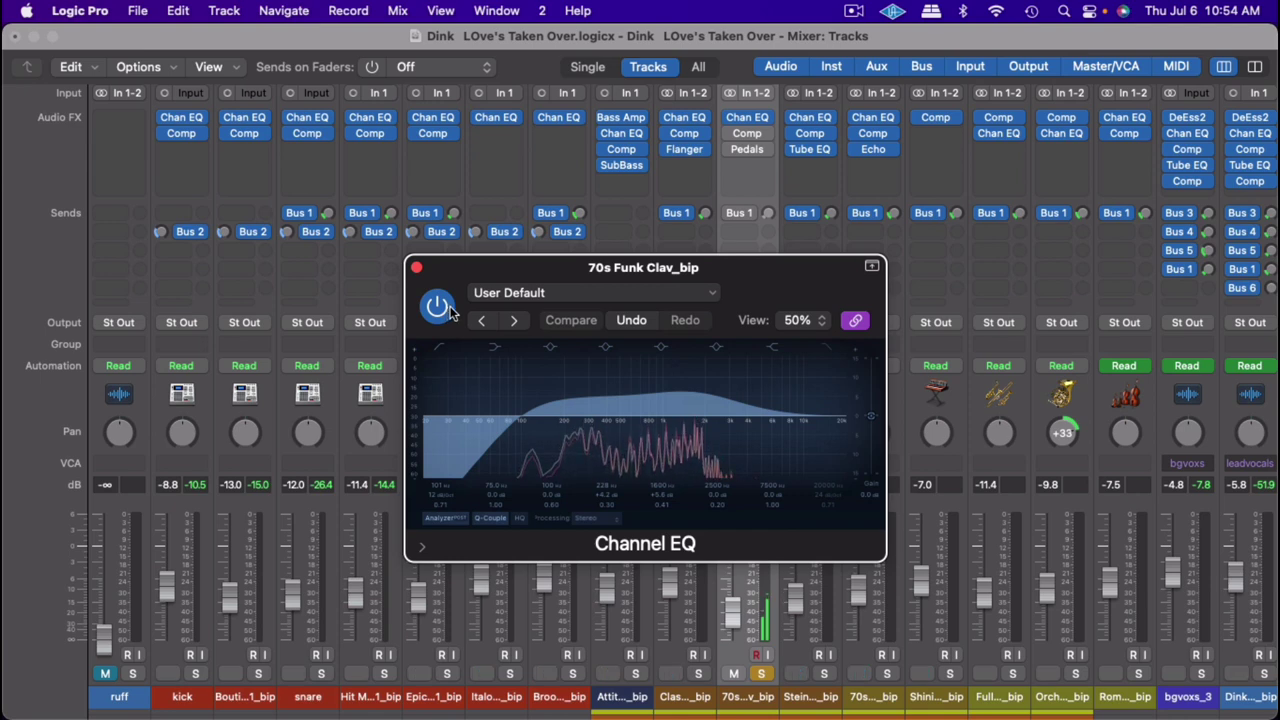
pyautogui.click(418, 267)
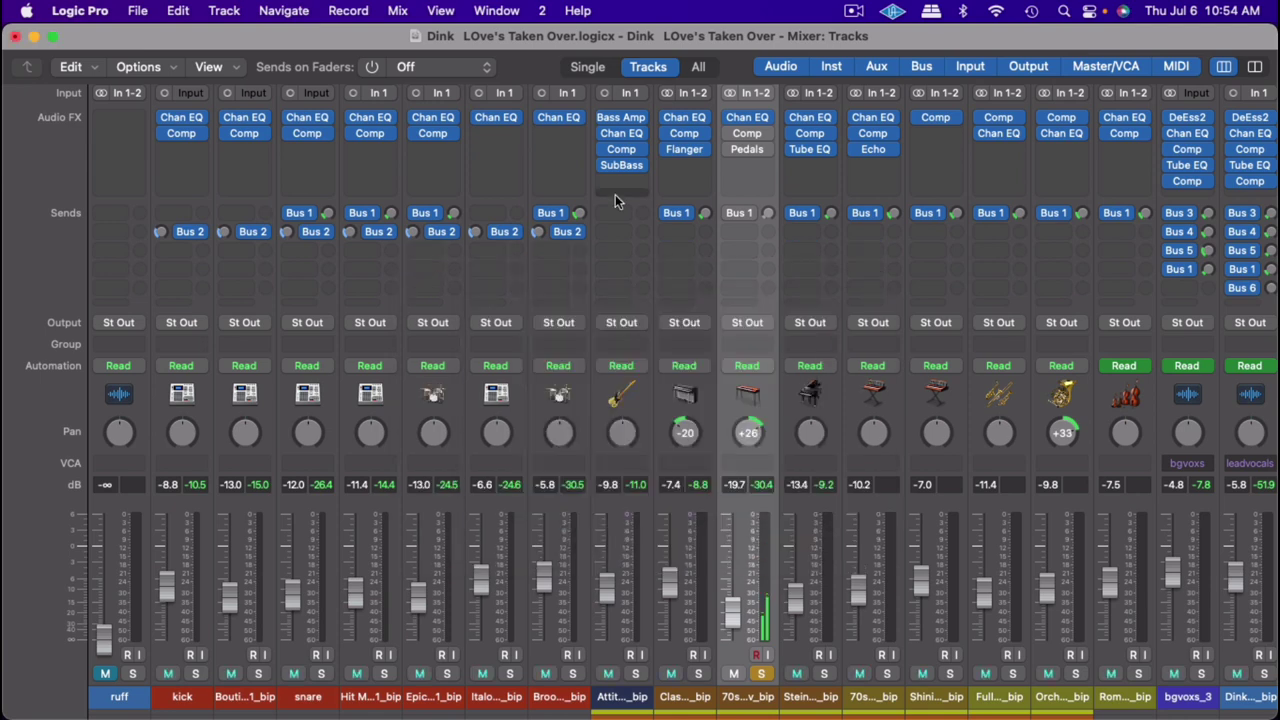
pyautogui.click(748, 134)
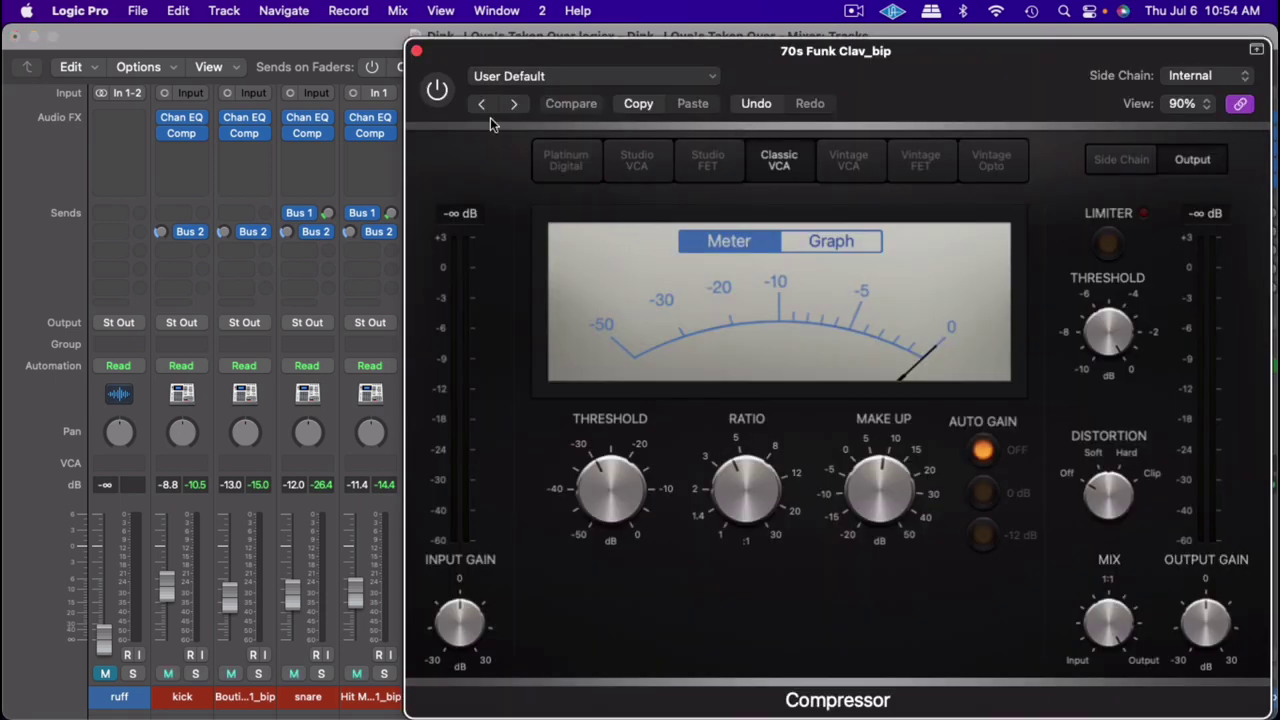
pyautogui.click(437, 89)
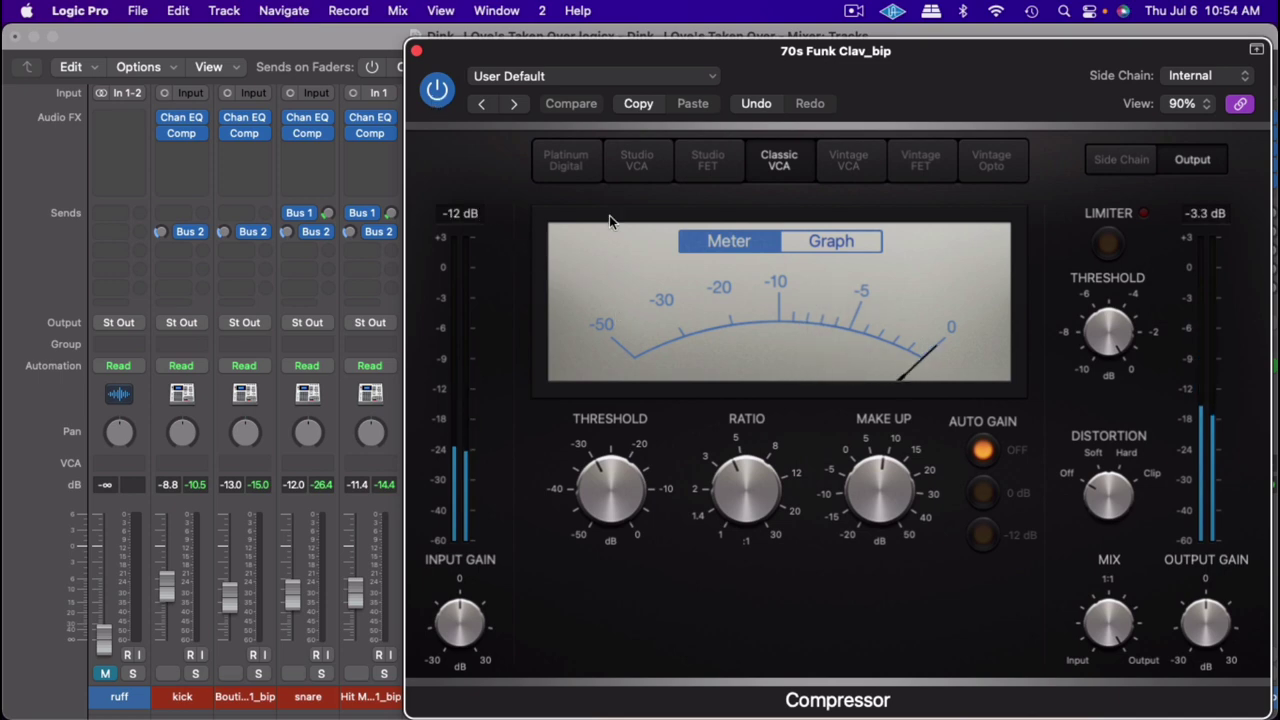
pyautogui.click(417, 52)
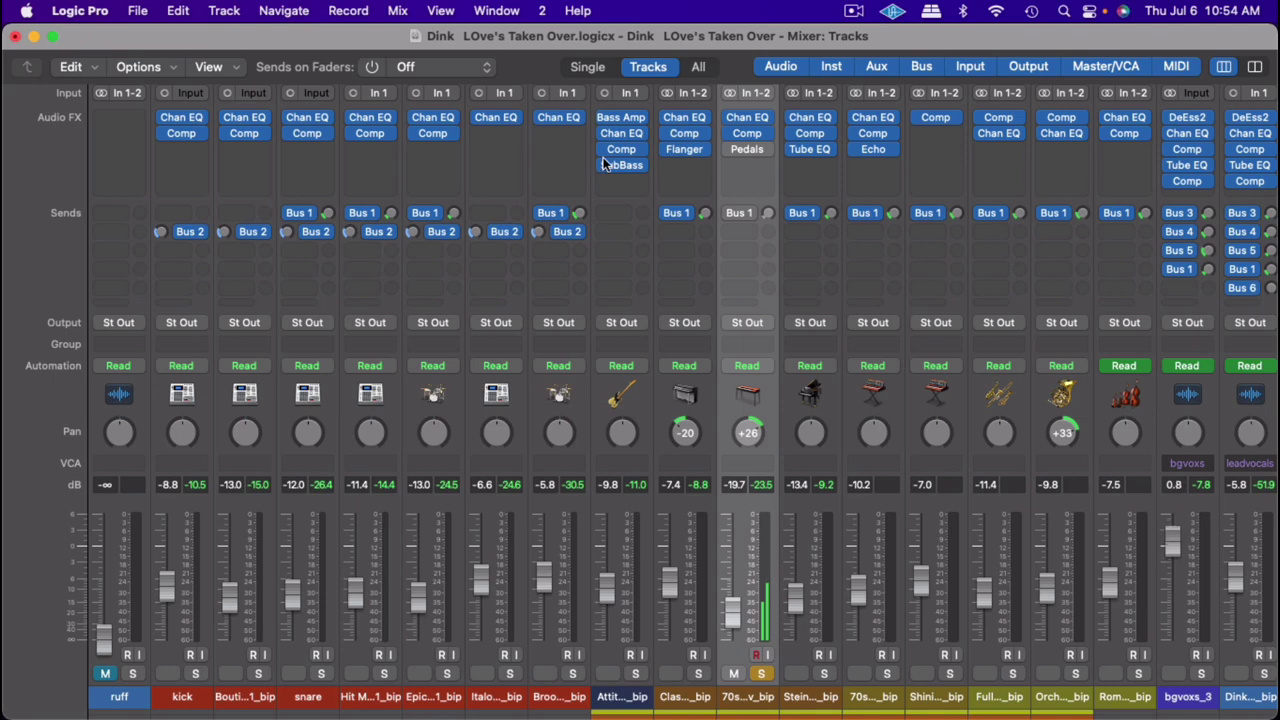
# Step: Turn on the Pedalboard on the 70s Funk Clav track, close it and re-enable the track's Bus 1 send
pyautogui.click(745, 150)
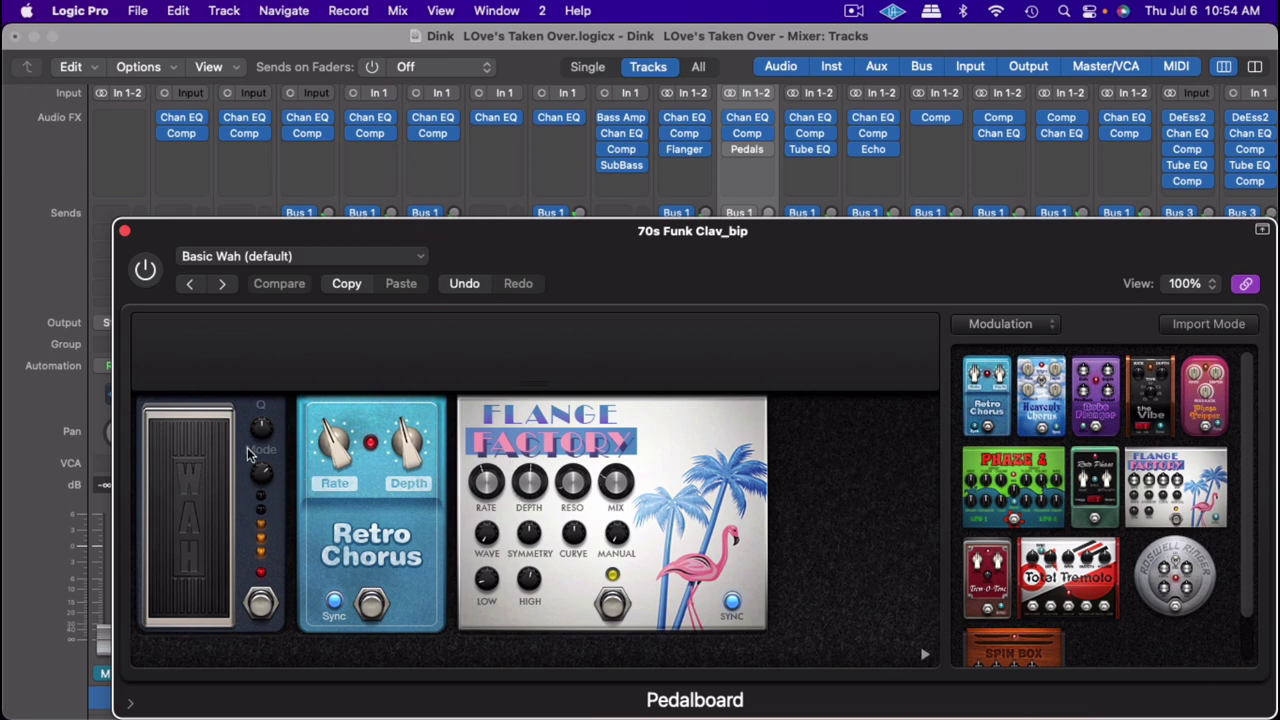
pyautogui.click(145, 271)
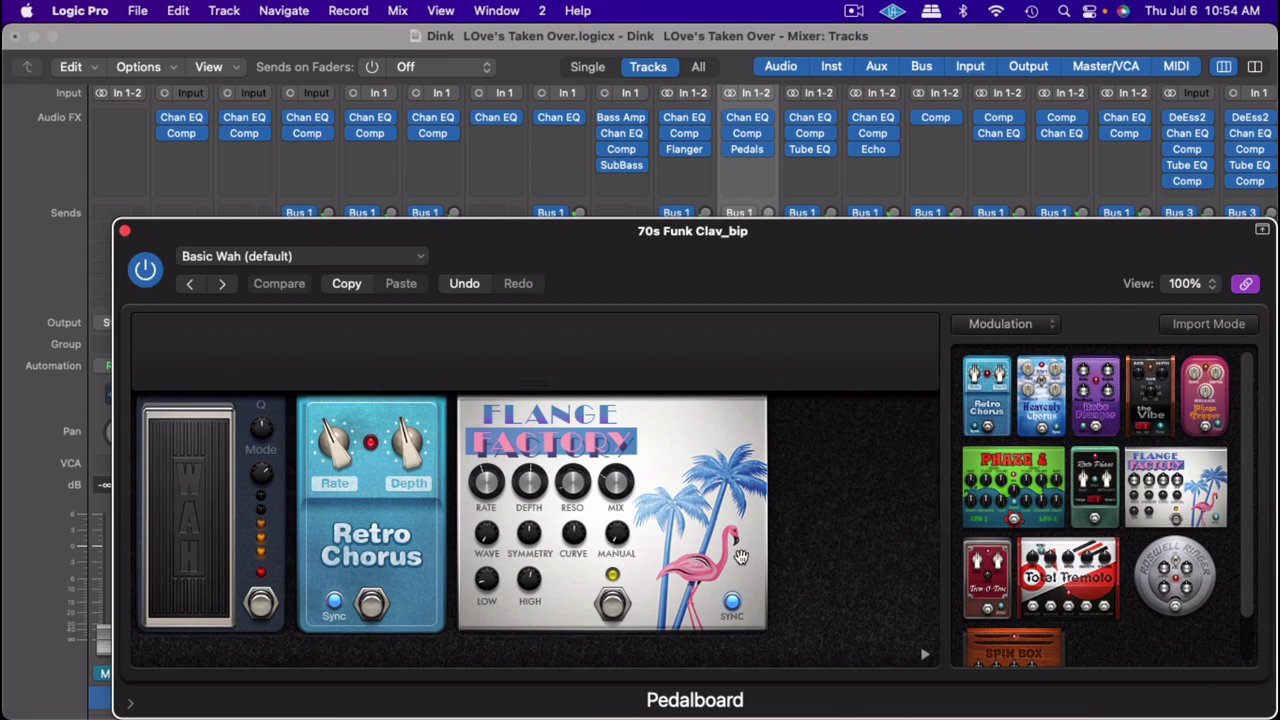
pyautogui.click(125, 232)
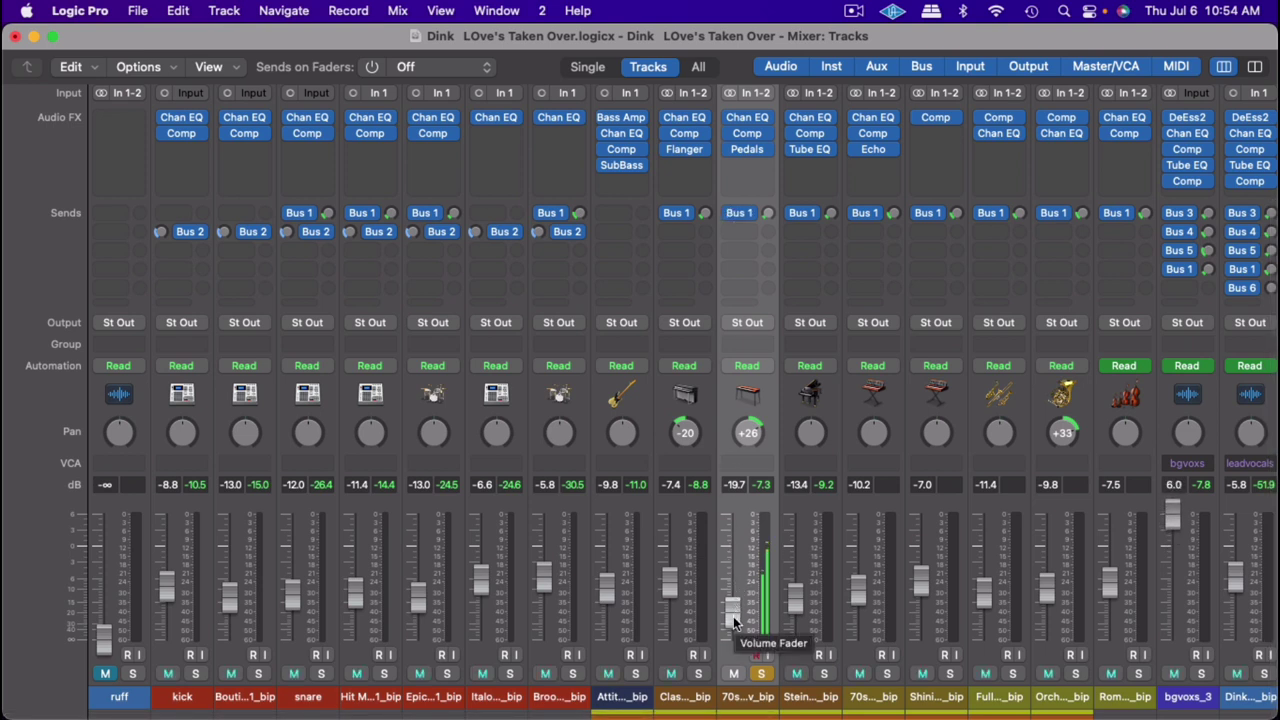
# Step: Solo the Classic Electric Piano and bass tracks alongside the 70s Funk Clav to hear them together
pyautogui.click(697, 675)
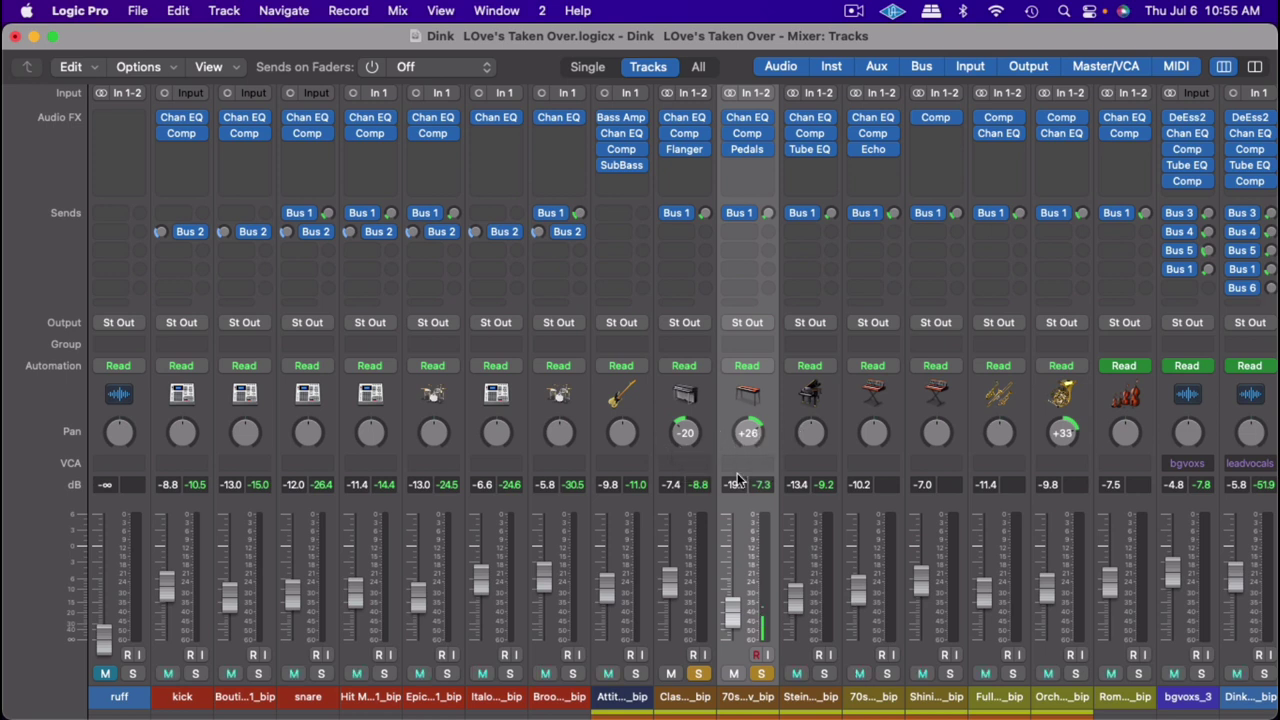
pyautogui.click(636, 674)
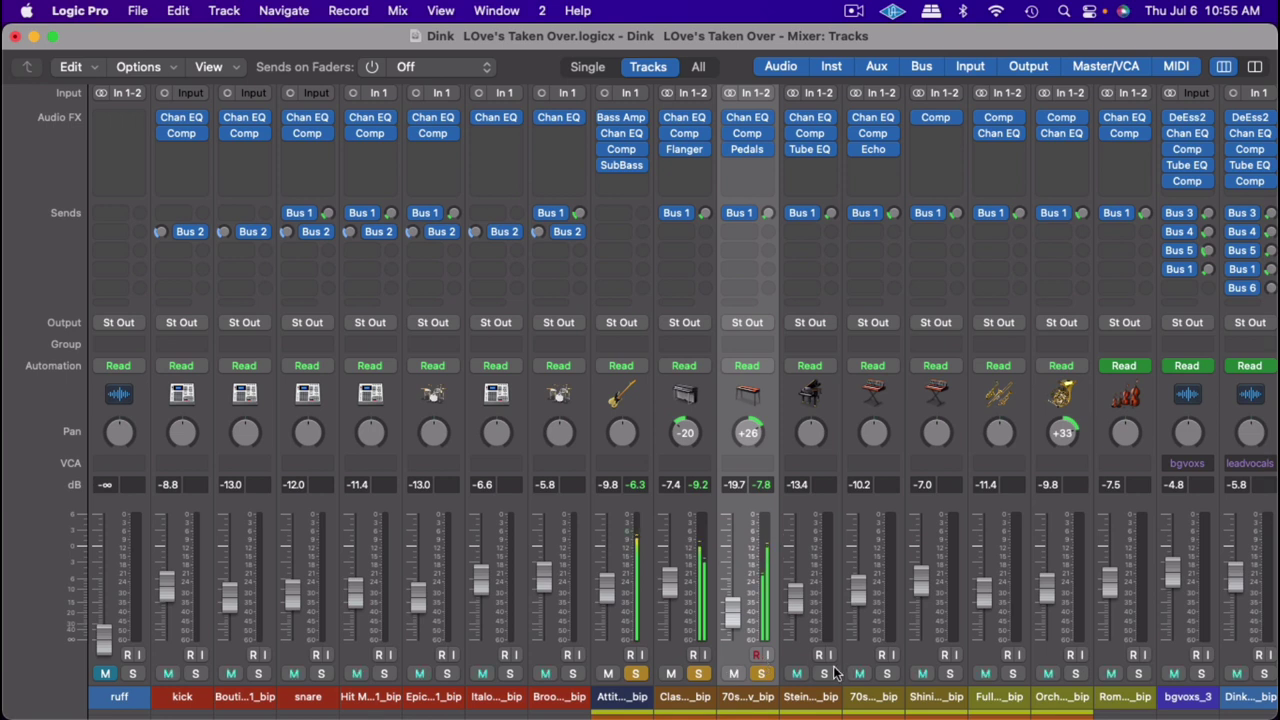
# Step: Solo only the Steinway Grand Piano track and bypass its three inserts and Bus 1 send
pyautogui.click(815, 700)
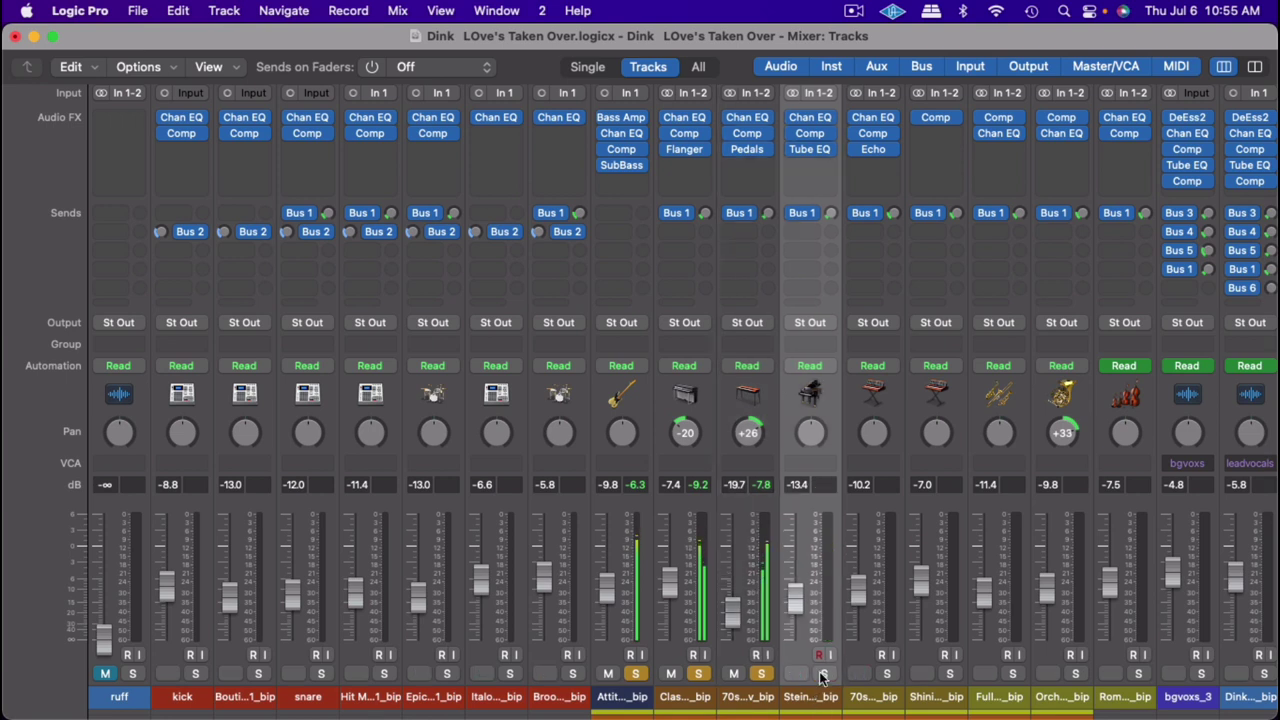
pyautogui.click(822, 674)
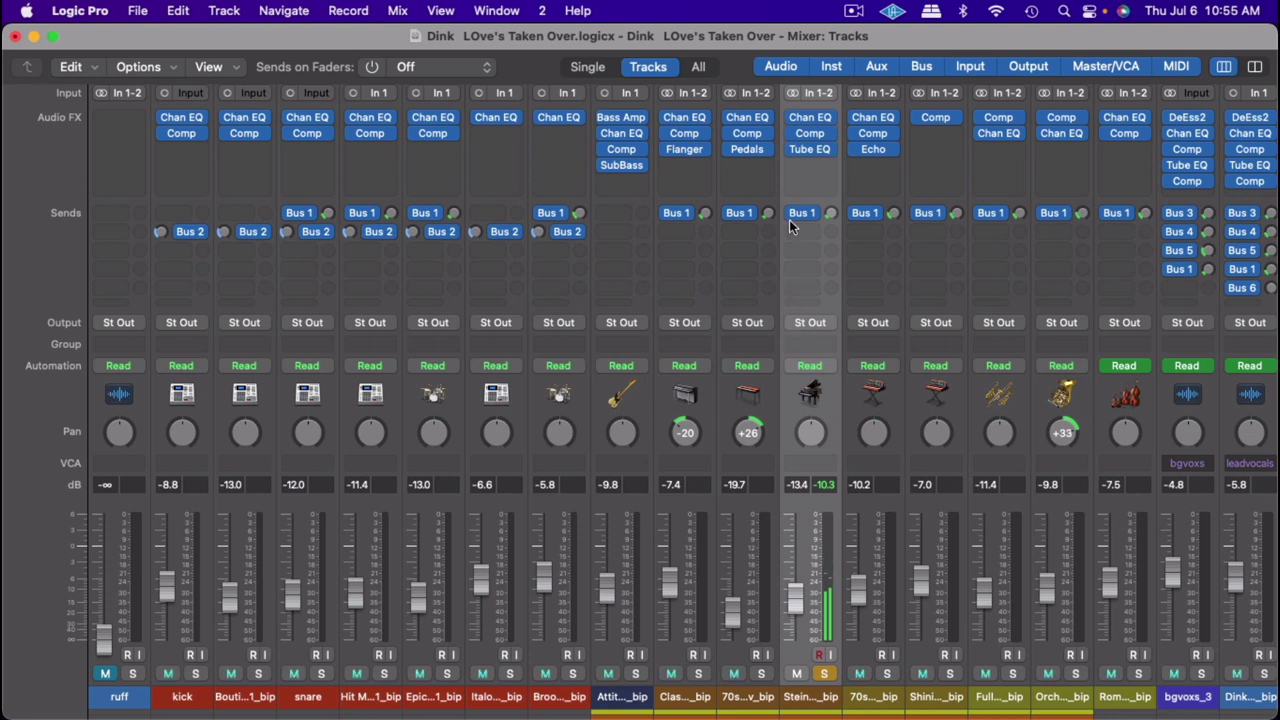
pyautogui.moveTo(789, 120)
pyautogui.moveTo(790, 117); pyautogui.dragTo(792, 154)
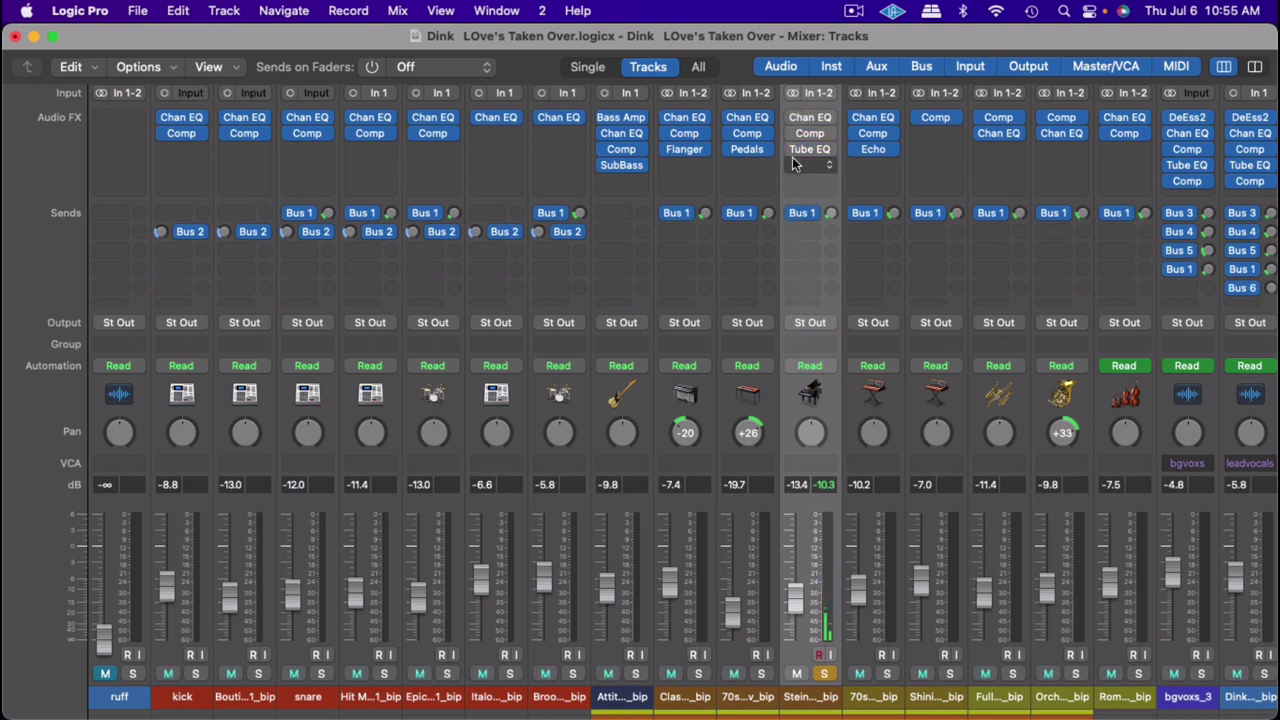
pyautogui.moveTo(790, 213)
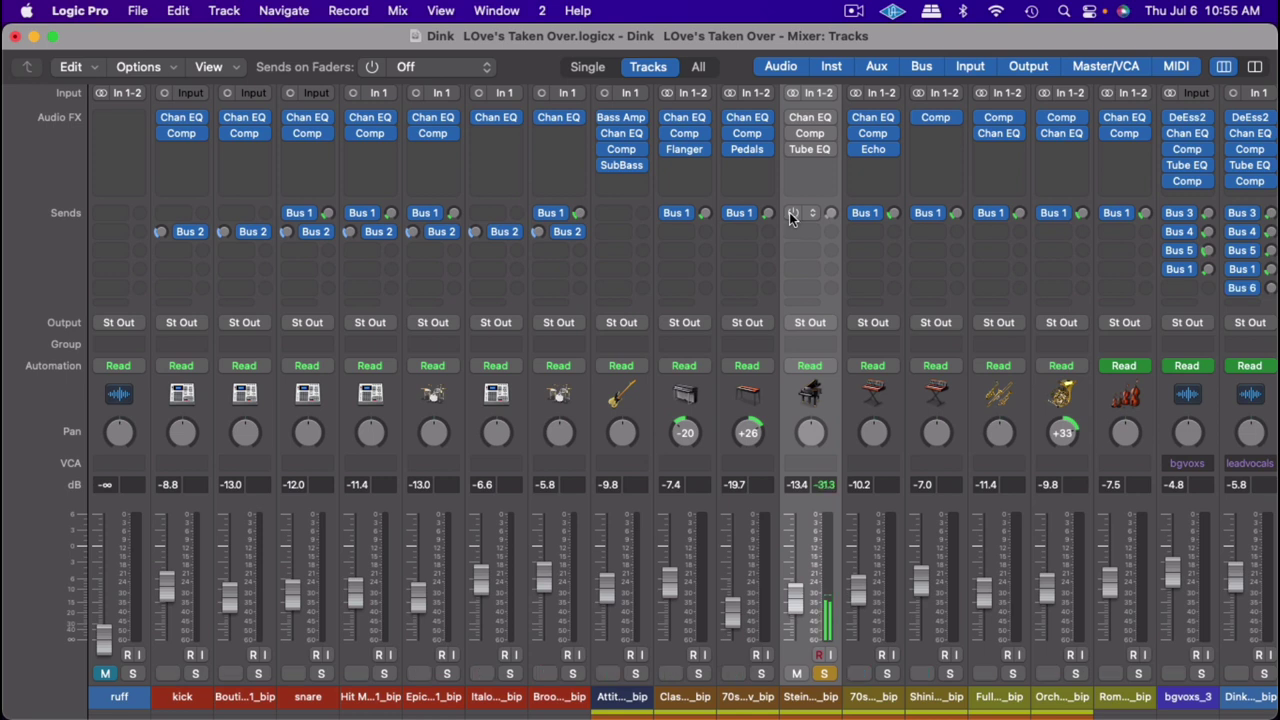
# Step: Turn on the Channel EQ and the Vintage FET Compressor on the Steinway Grand Piano track, closing each plug-in
pyautogui.click(806, 119)
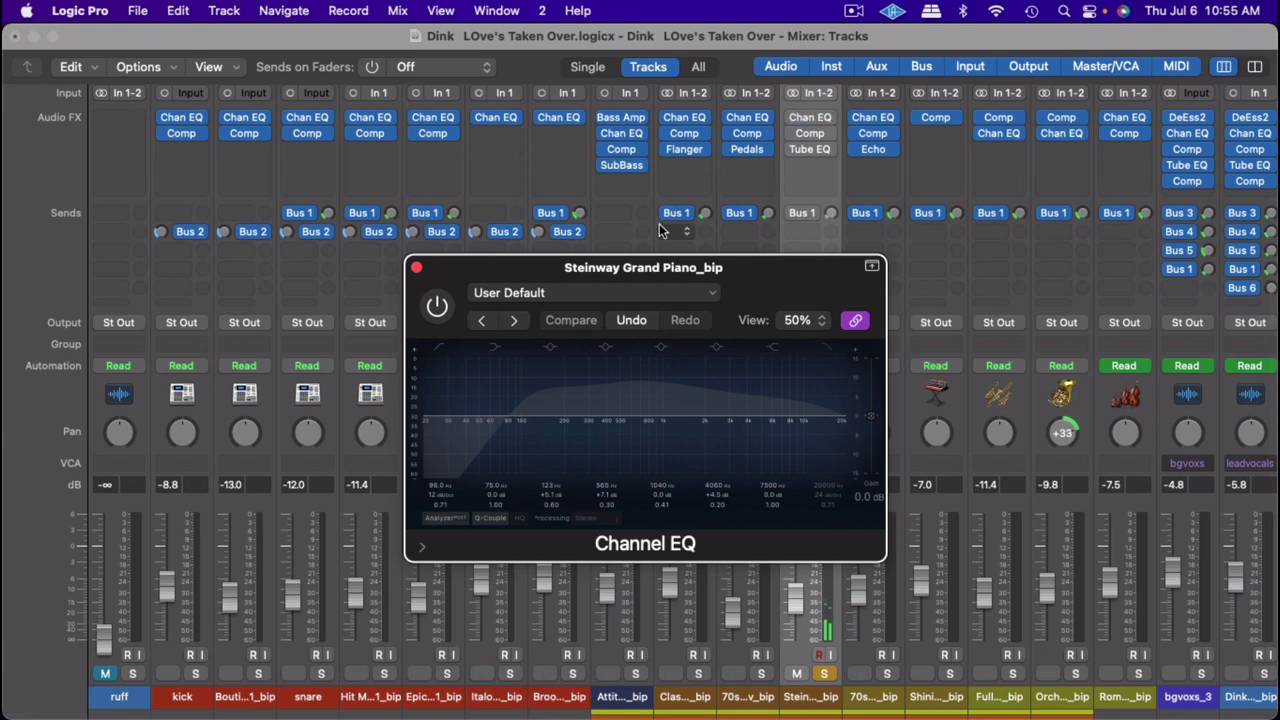
pyautogui.click(440, 310)
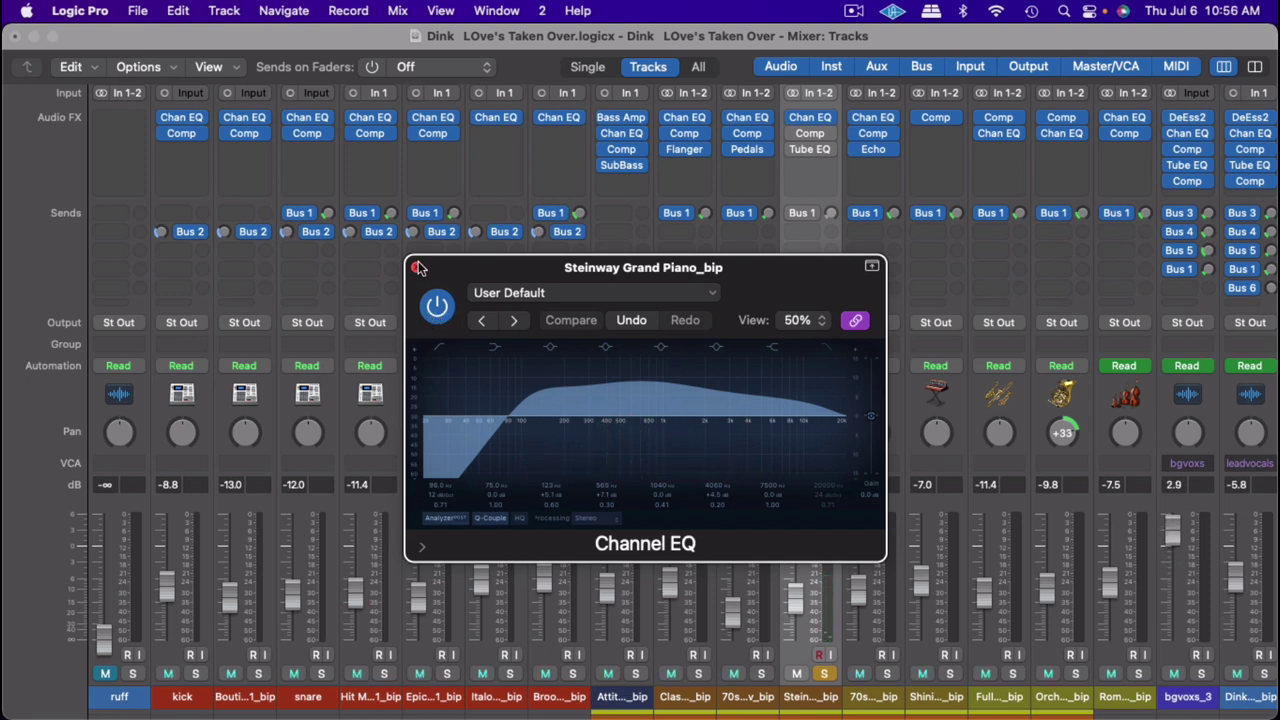
pyautogui.click(416, 267)
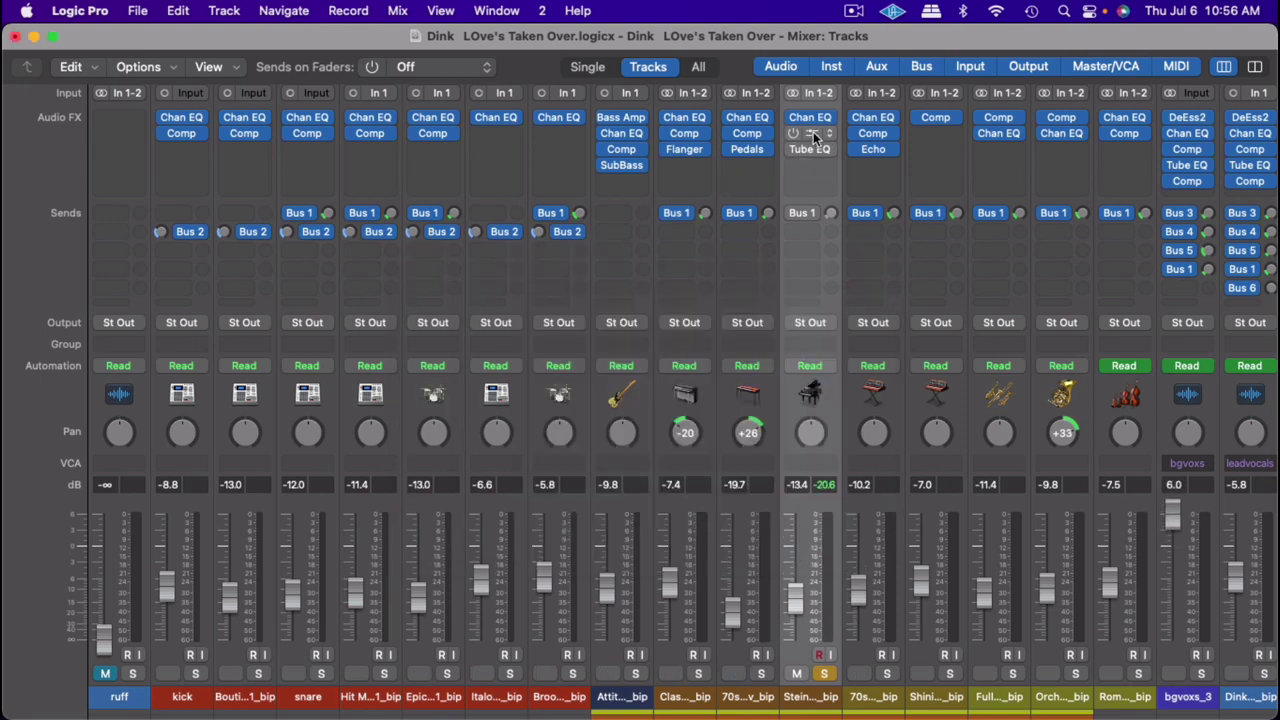
pyautogui.click(810, 133)
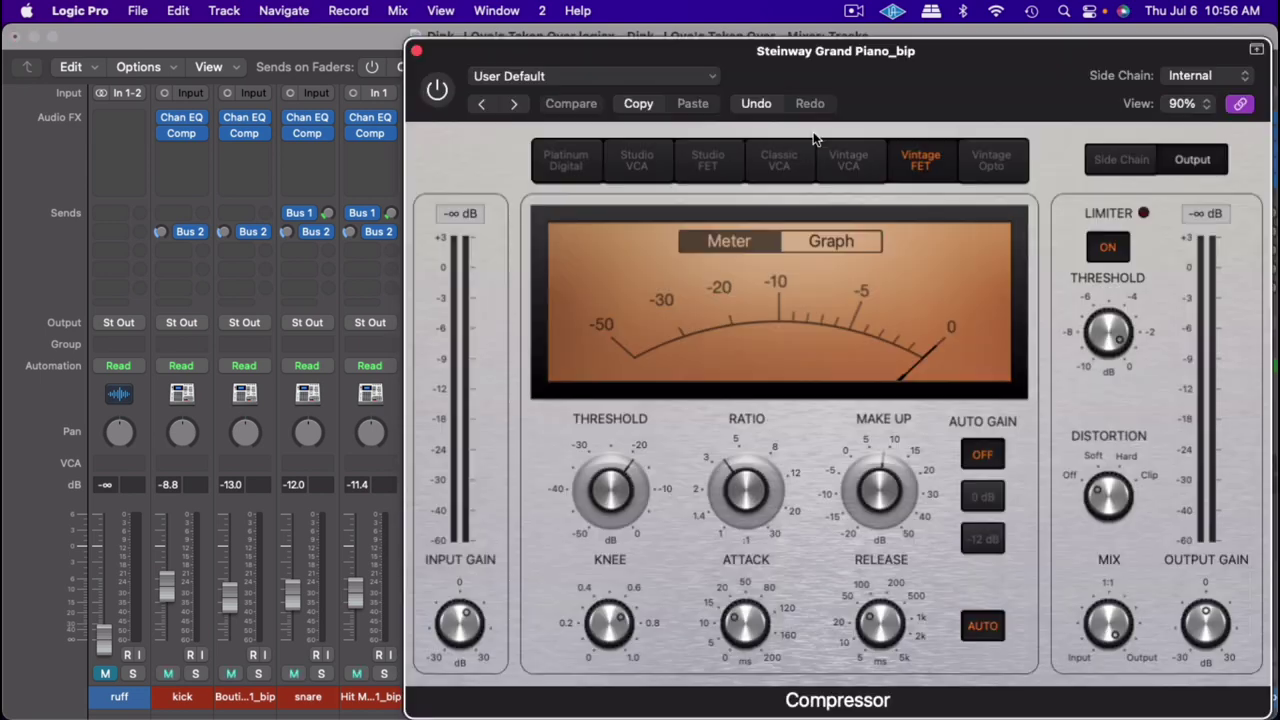
pyautogui.click(439, 94)
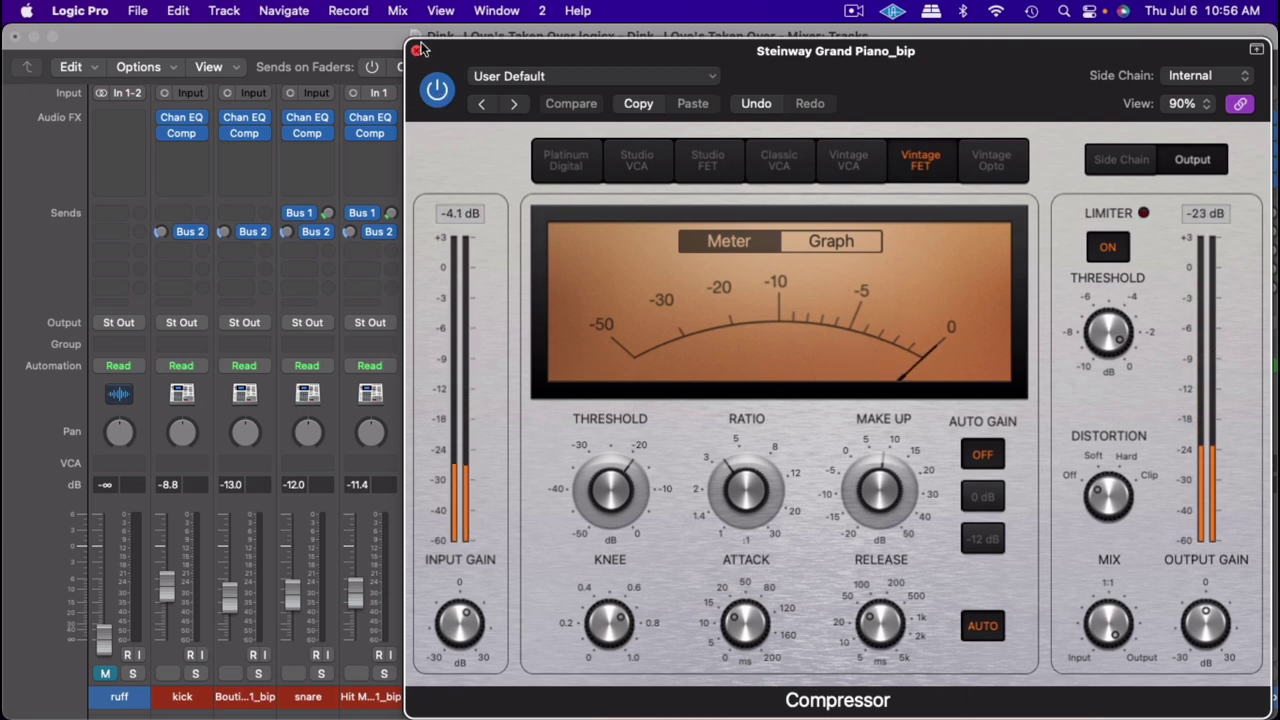
pyautogui.click(416, 52)
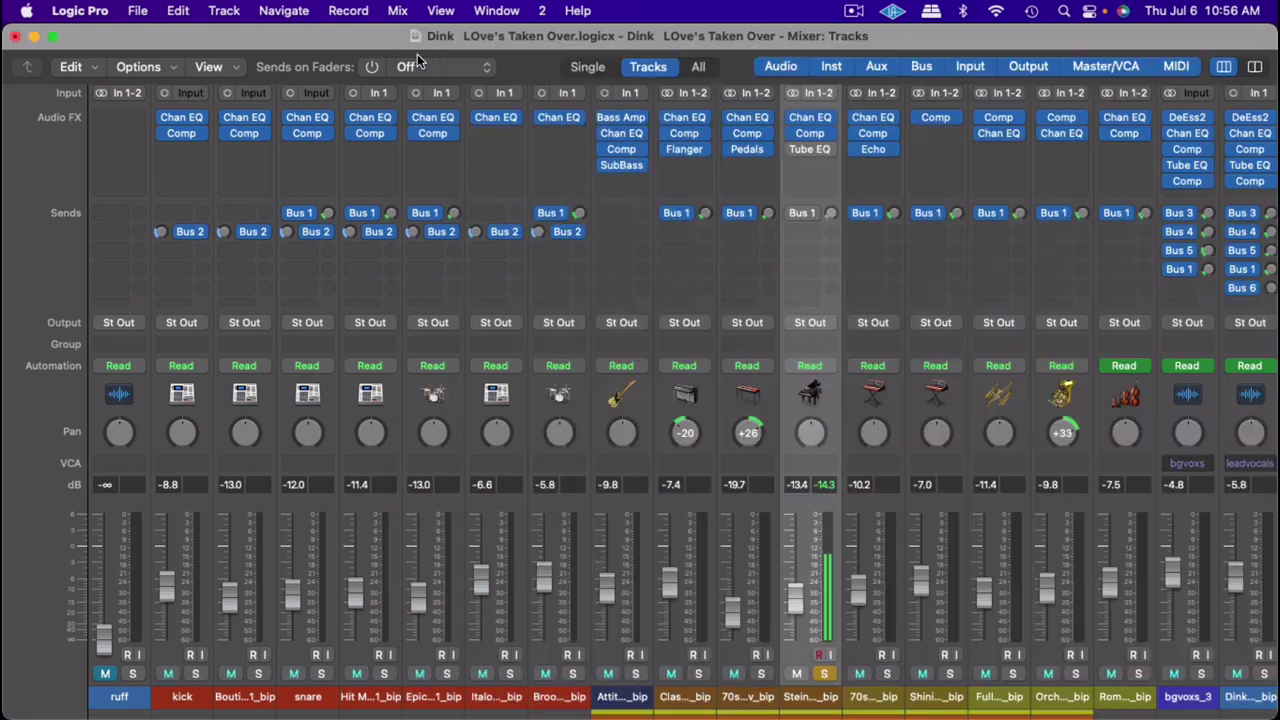
# Step: Turn on the Vintage Tube EQ on the Steinway Grand Piano track, close it and re-enable the Bus 1 send
pyautogui.moveTo(819, 148)
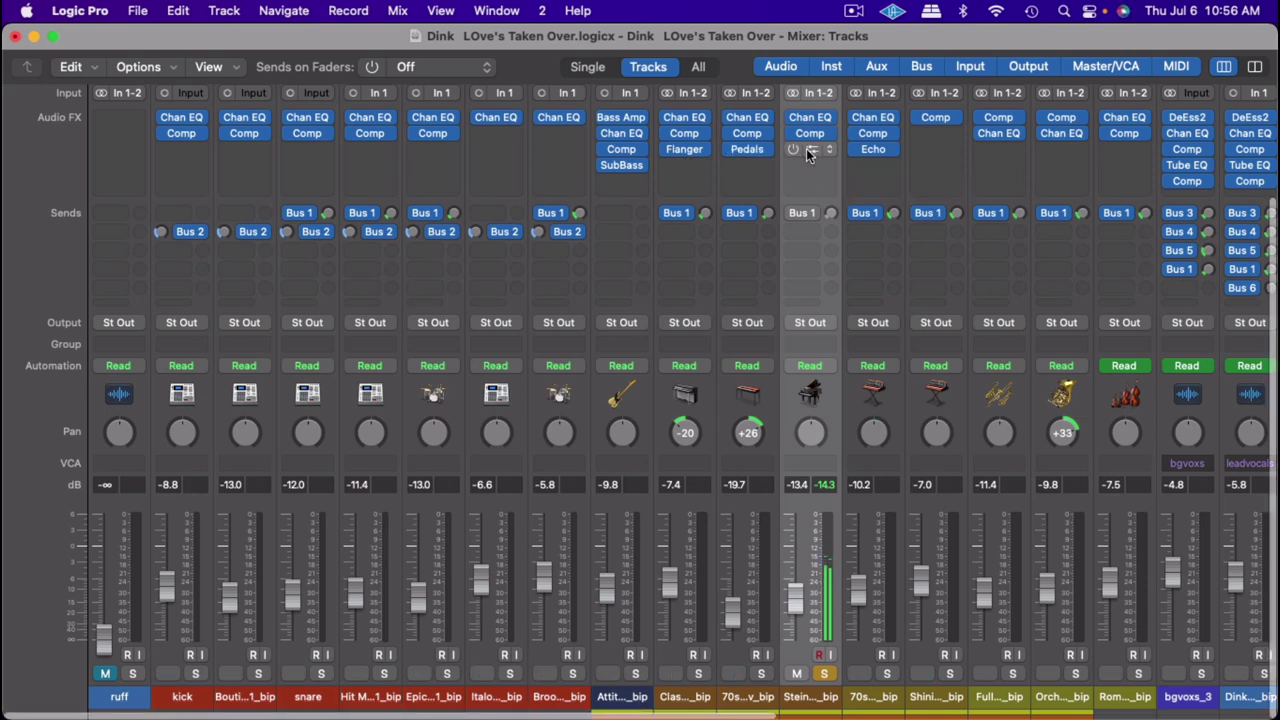
pyautogui.click(806, 148)
pyautogui.moveTo(483, 307)
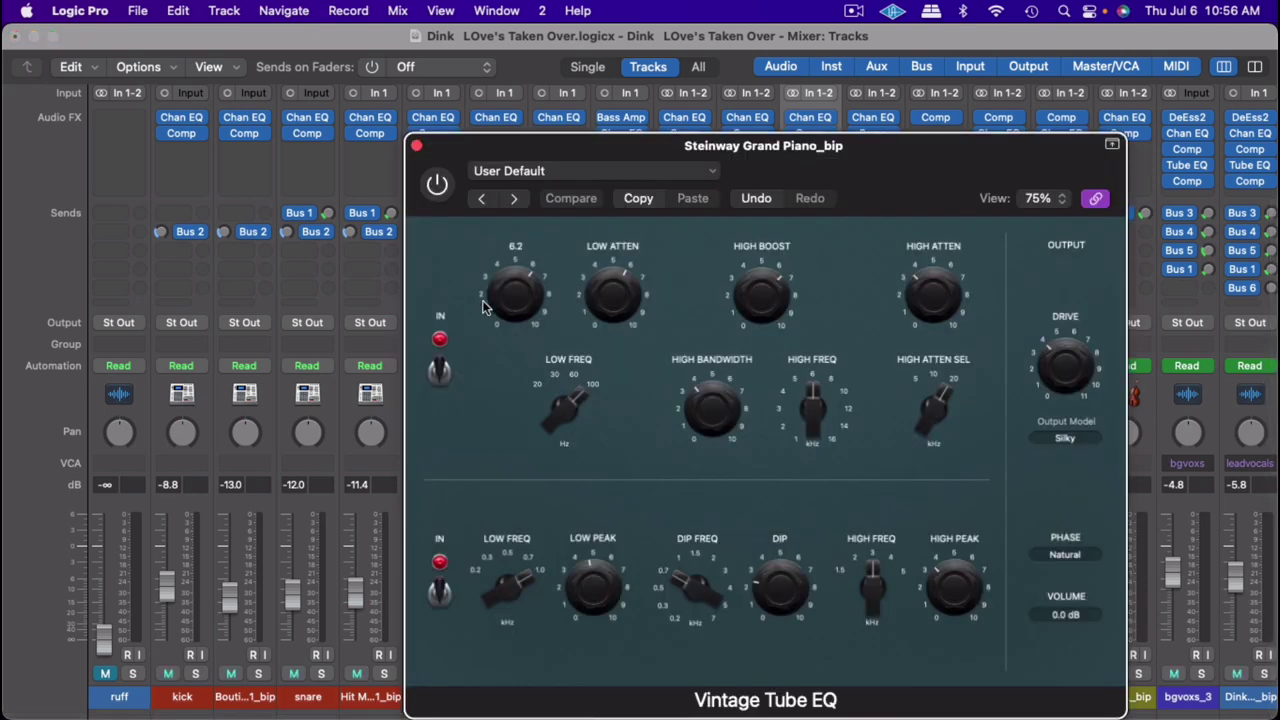
pyautogui.click(437, 187)
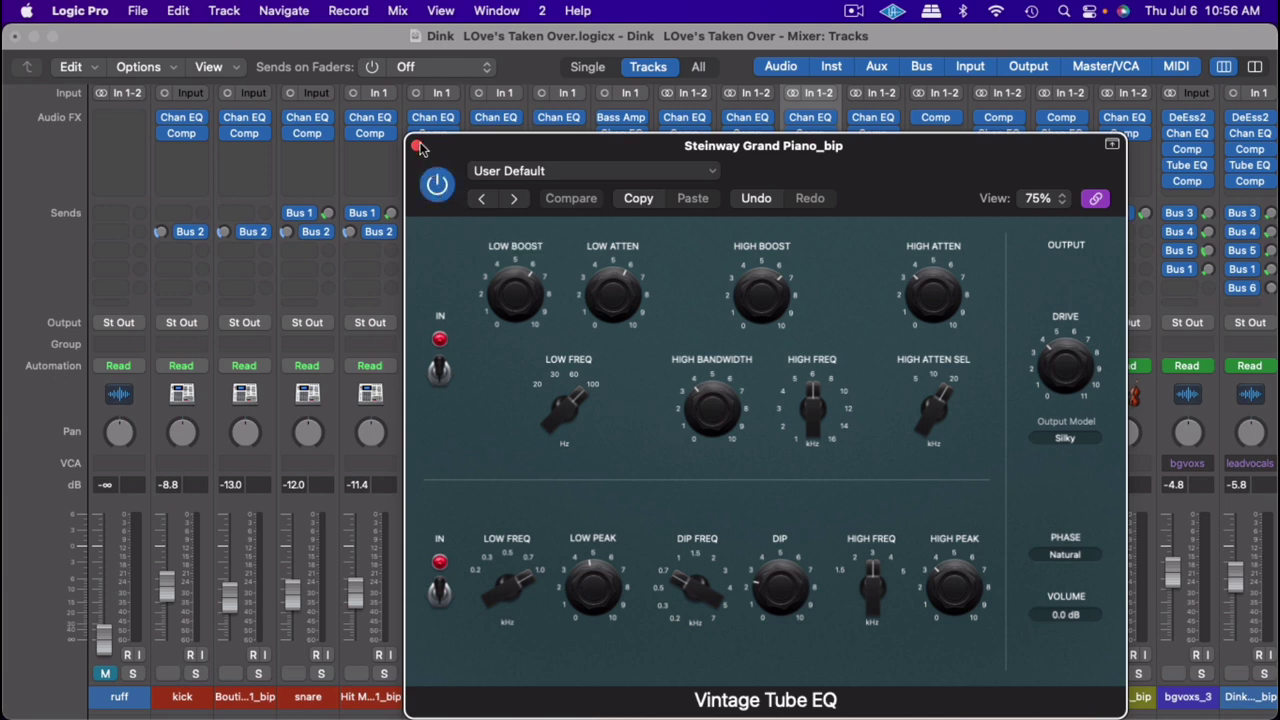
pyautogui.click(418, 148)
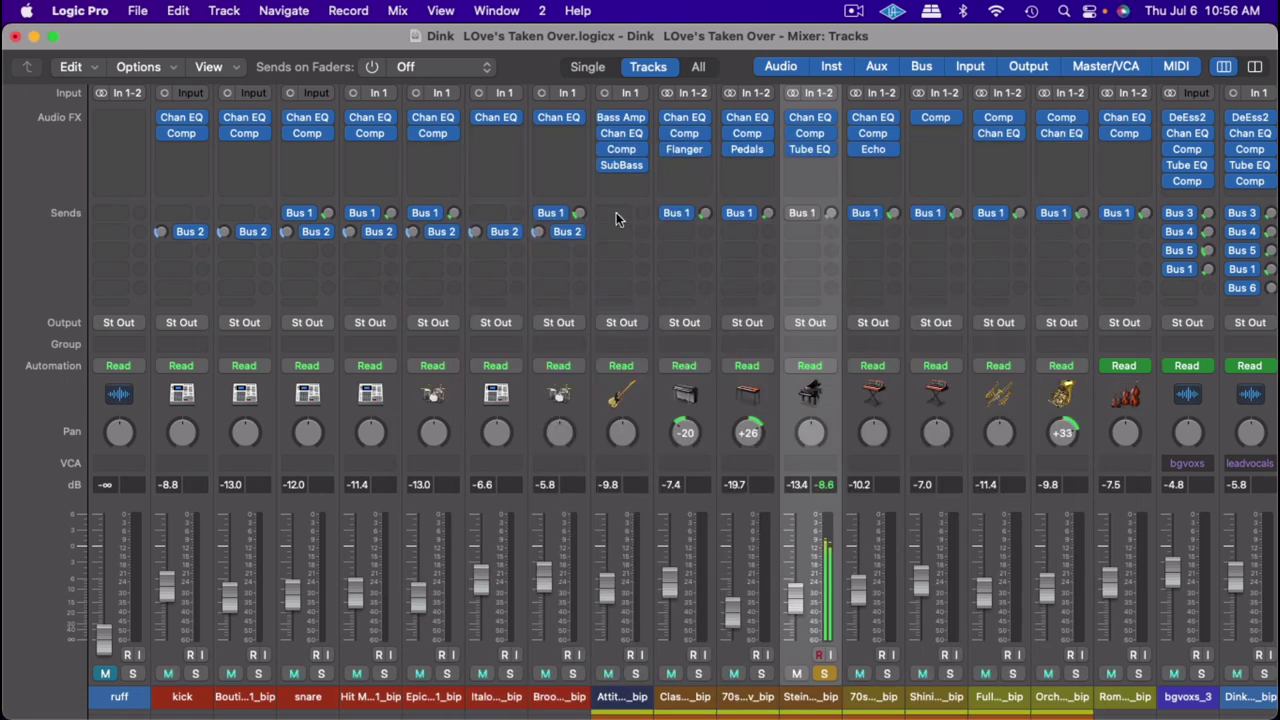
pyautogui.click(794, 214)
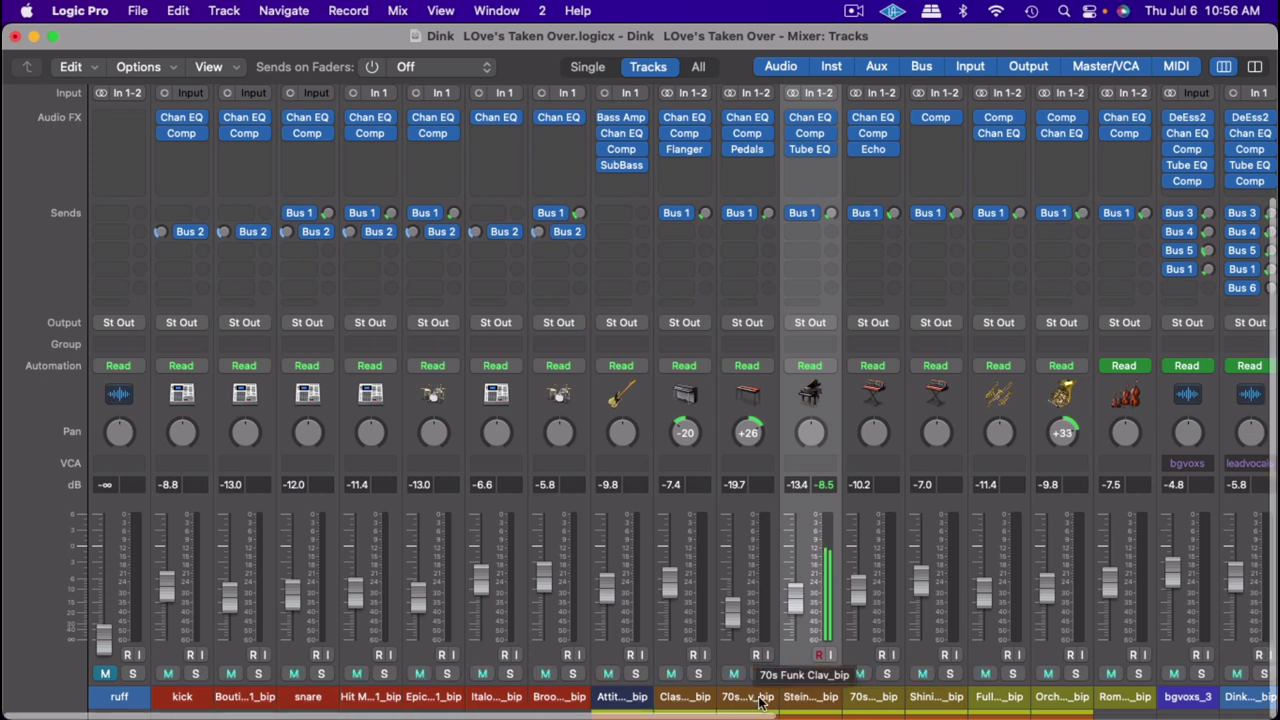
# Step: Solo the 70s Funk Clav, Classic Electric Piano and bass tracks alongside the Steinway Grand Piano to hear them together
pyautogui.click(762, 674)
pyautogui.click(698, 674)
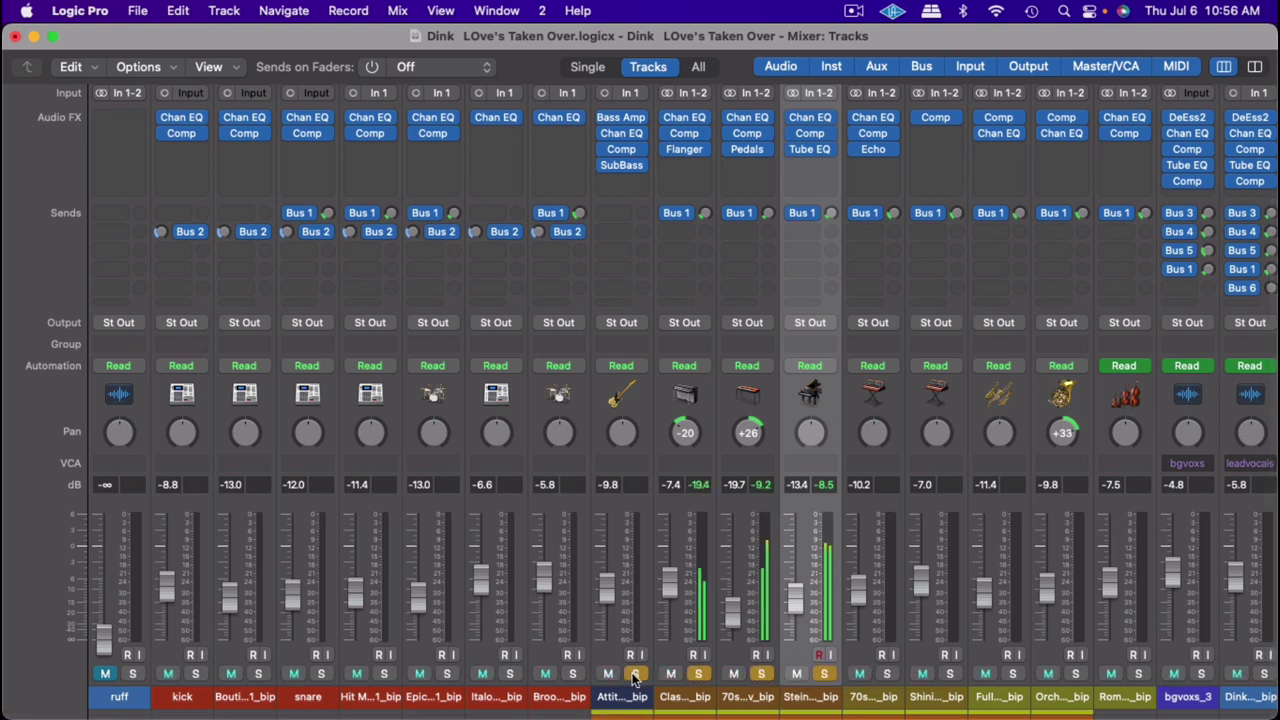
pyautogui.click(634, 674)
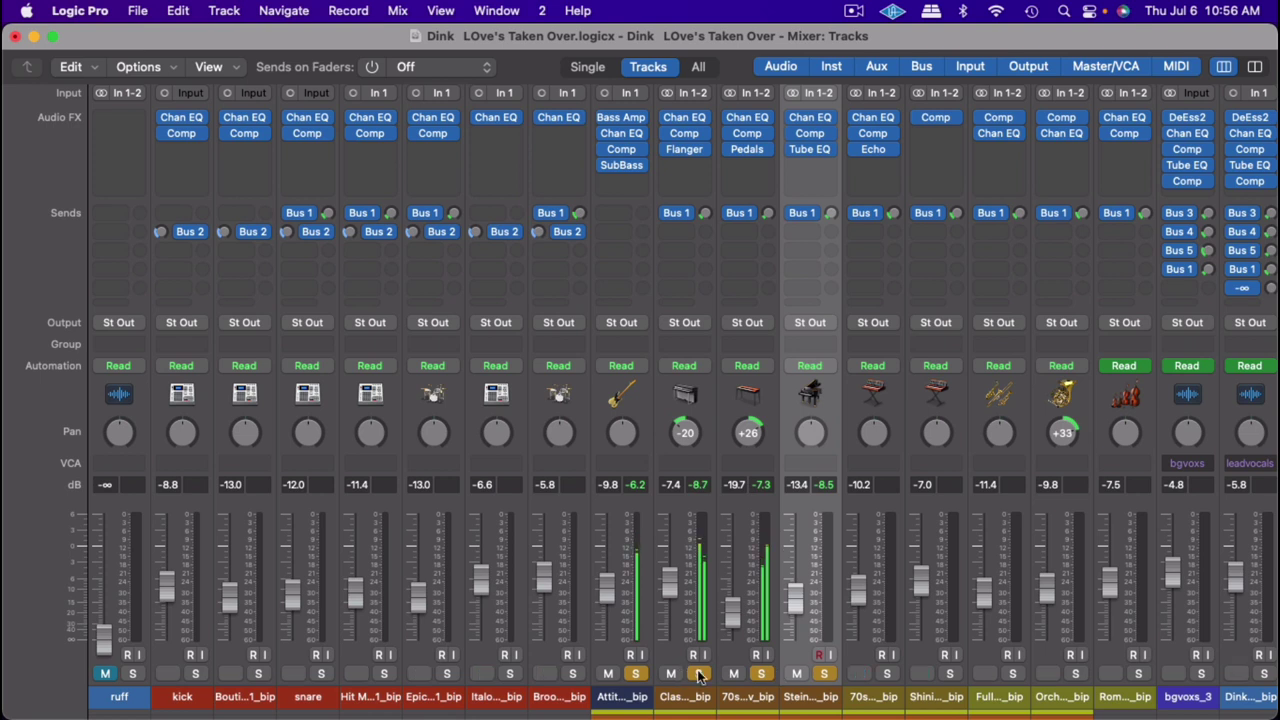
# Step: Solo only the 70s Analog Lead track with its three inserts bypassed, and turn its Channel EQ back on
pyautogui.keyDown('alt'); pyautogui.click(885, 674); pyautogui.keyUp('alt')
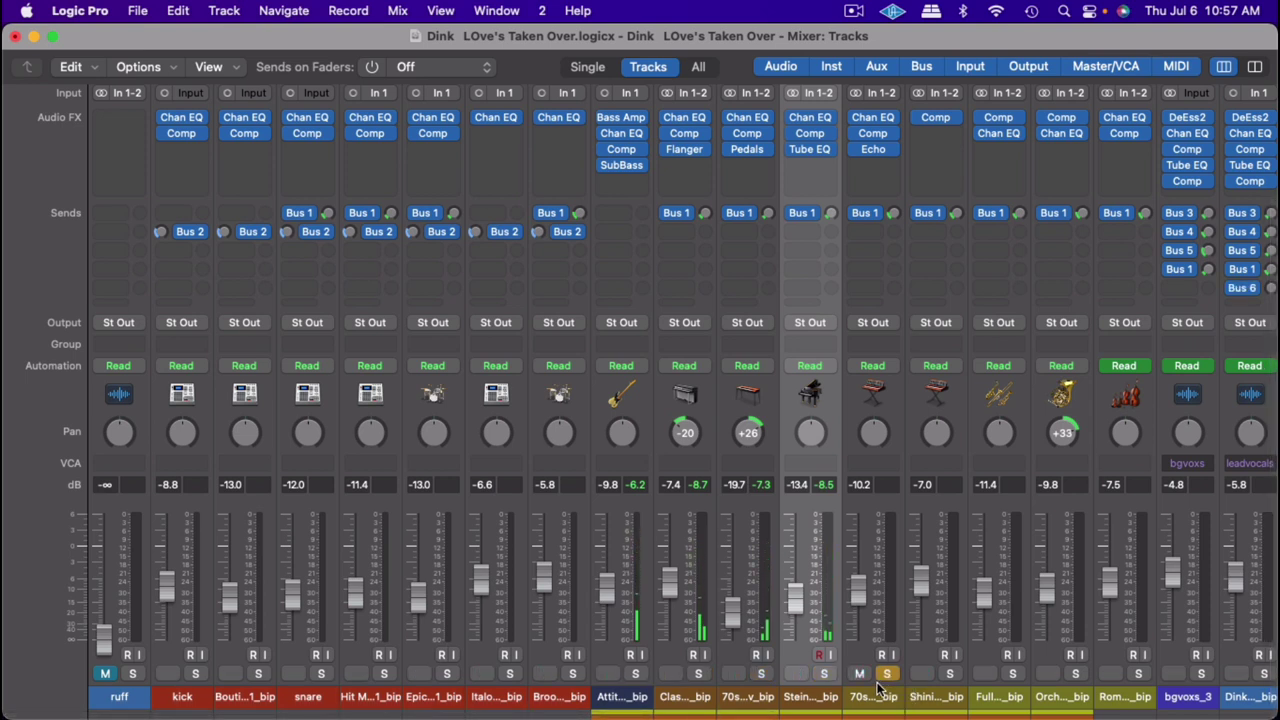
pyautogui.click(873, 695)
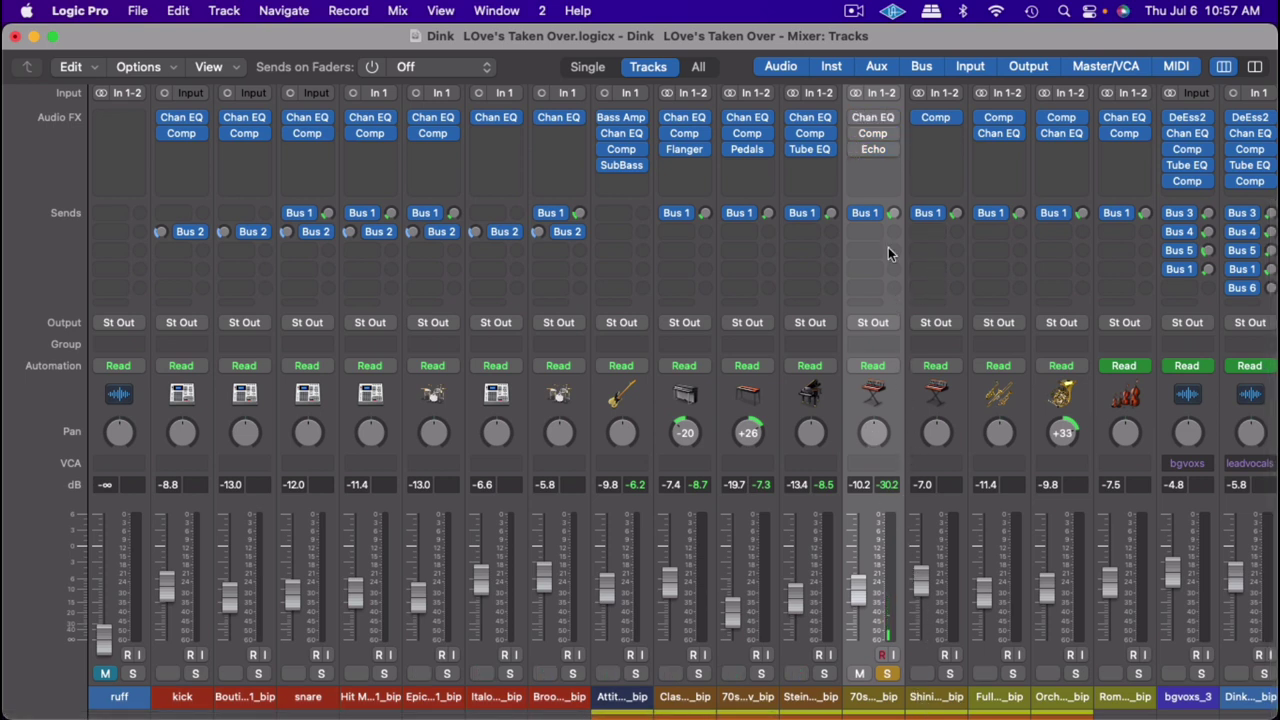
pyautogui.click(872, 117)
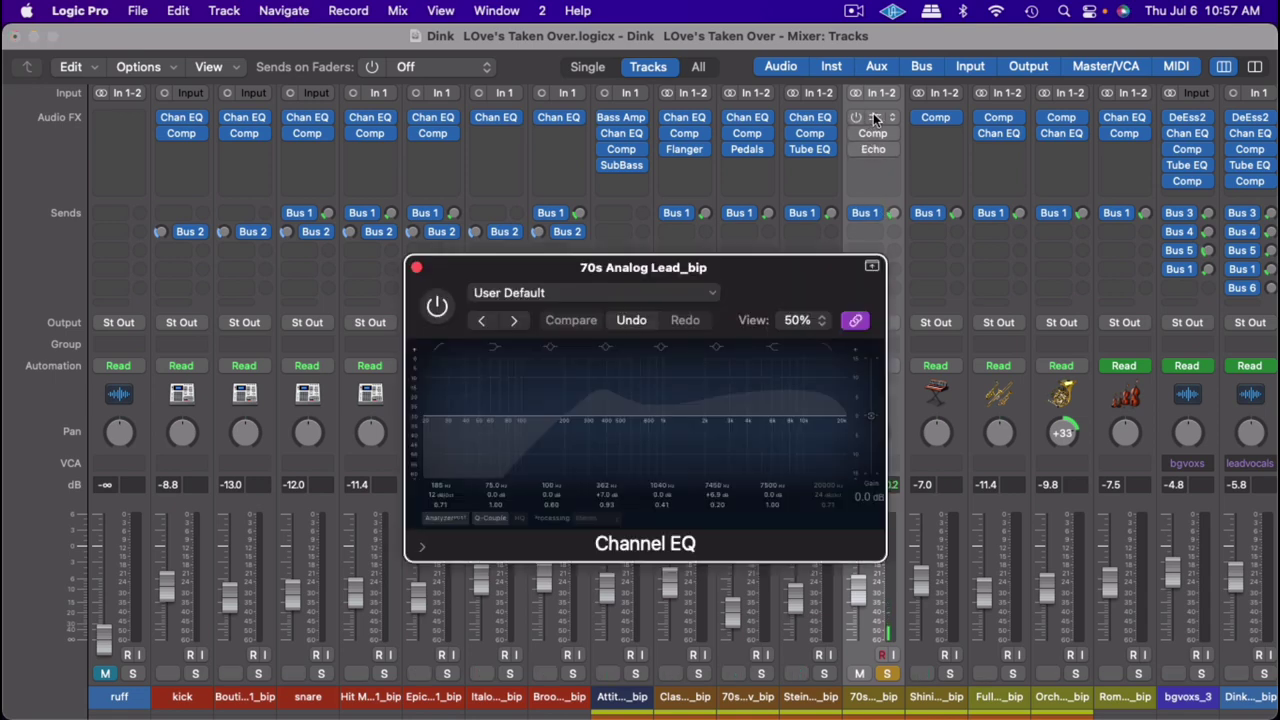
pyautogui.click(437, 307)
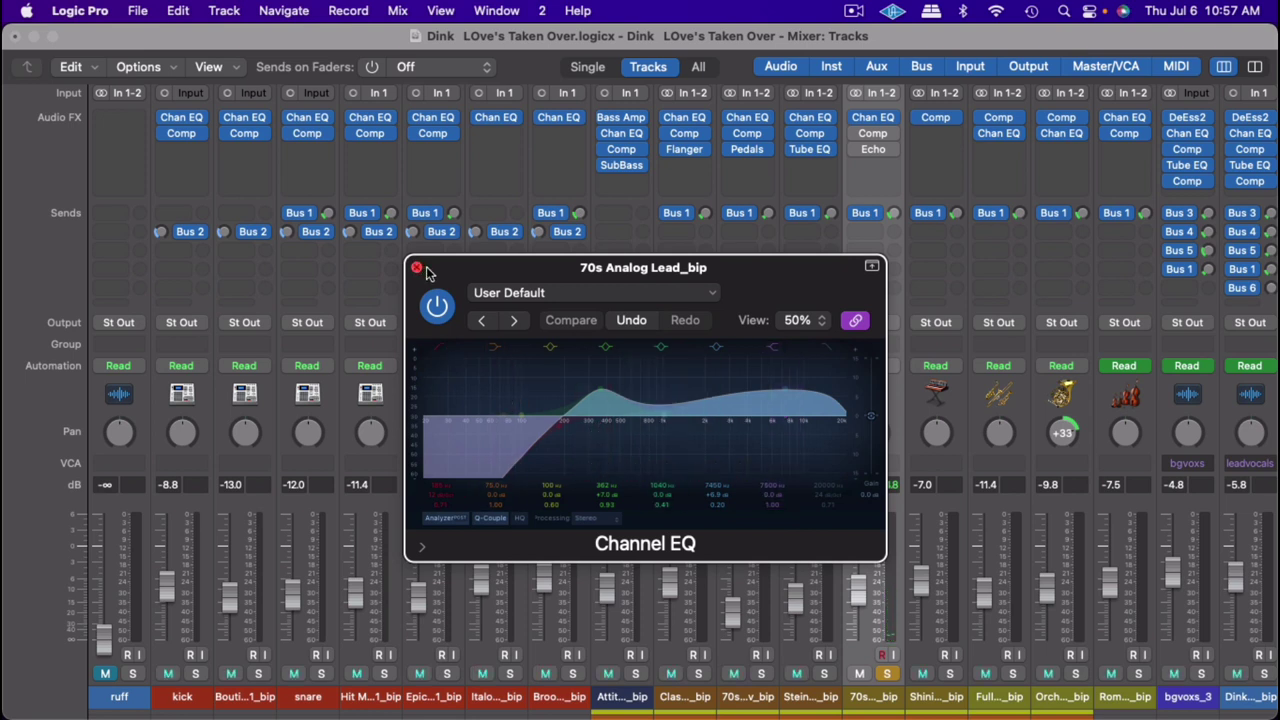
# Step: Turn on the Vintage FET Compressor and the Echo on the 70s Analog Lead track, closing each plug-in
pyautogui.click(874, 134)
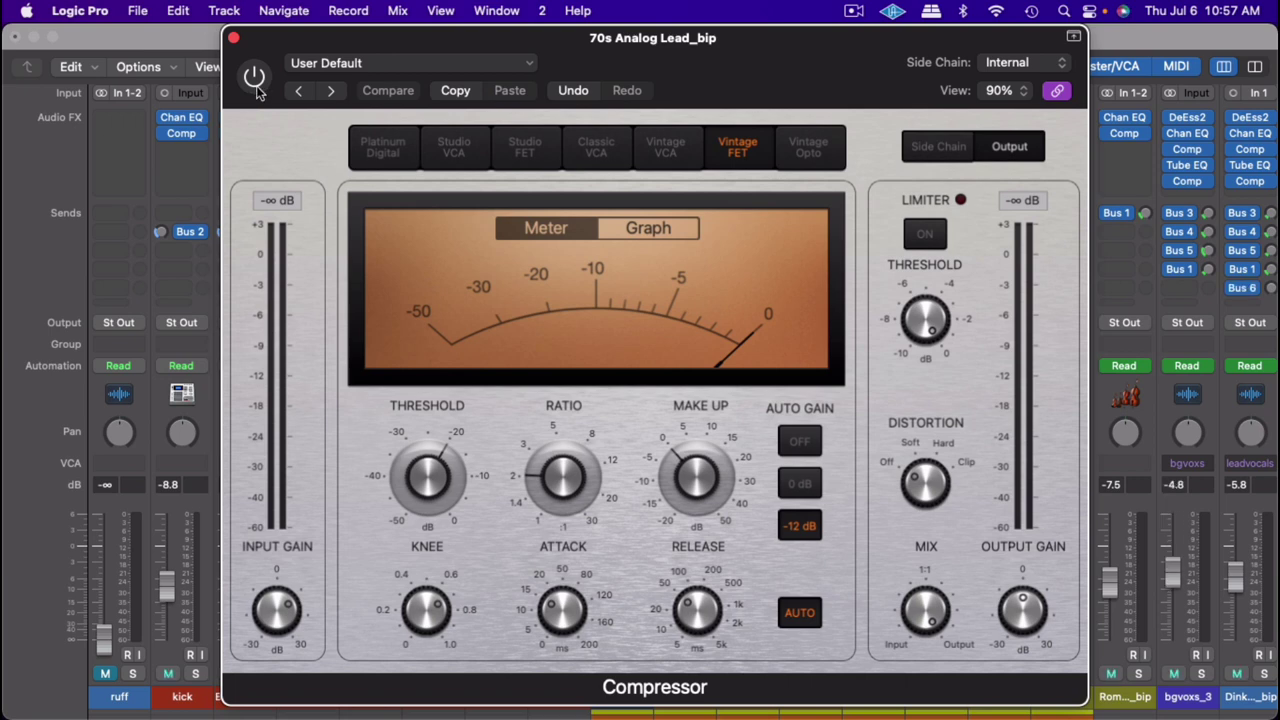
pyautogui.click(256, 88)
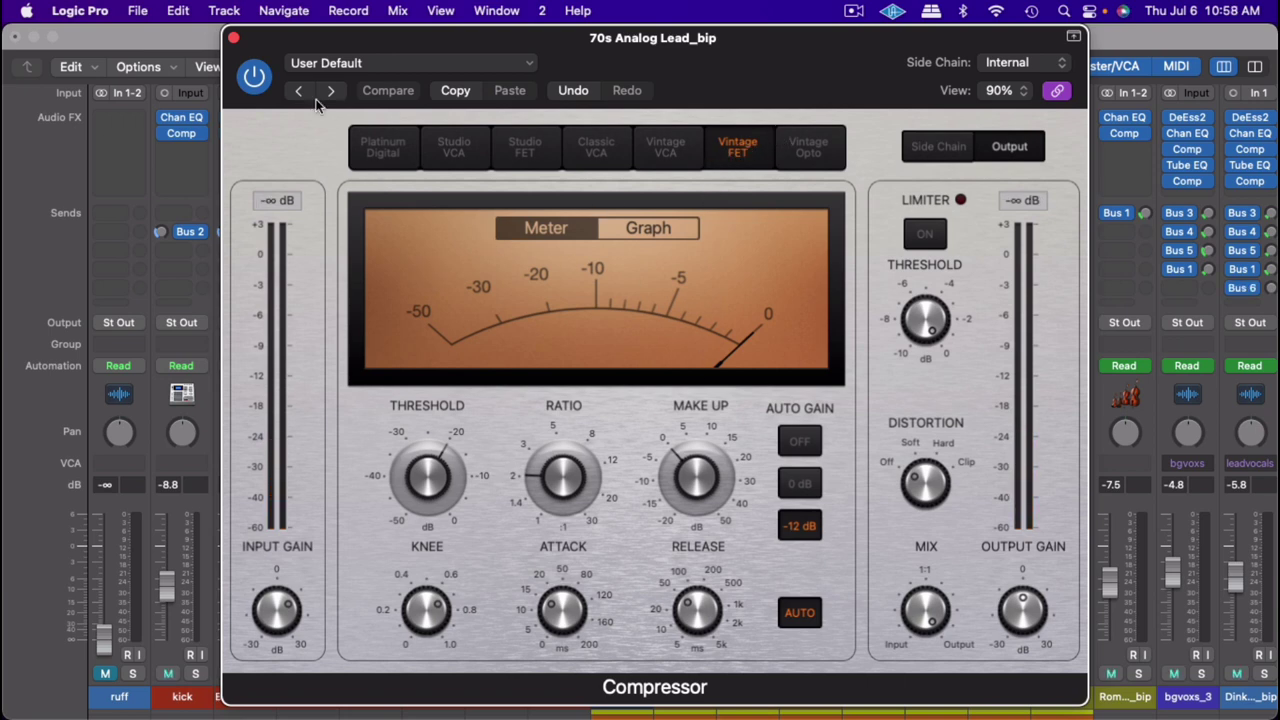
pyautogui.click(233, 39)
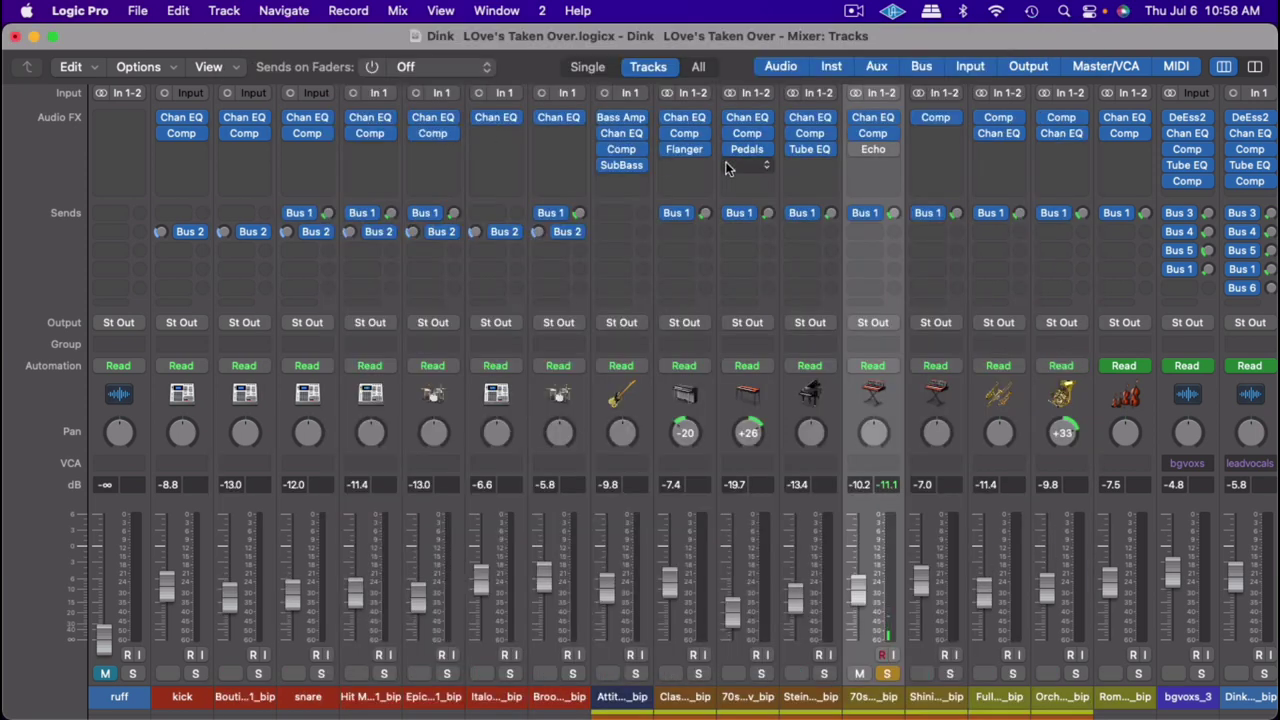
pyautogui.click(869, 144)
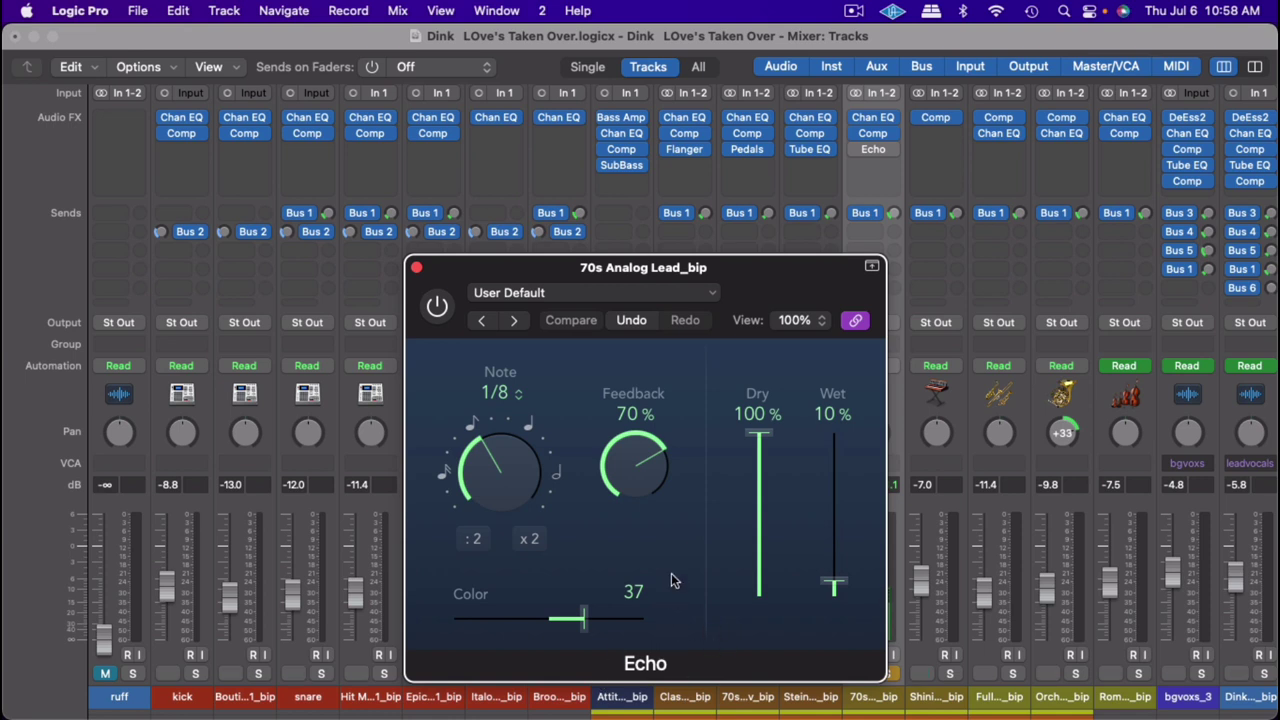
pyautogui.click(440, 308)
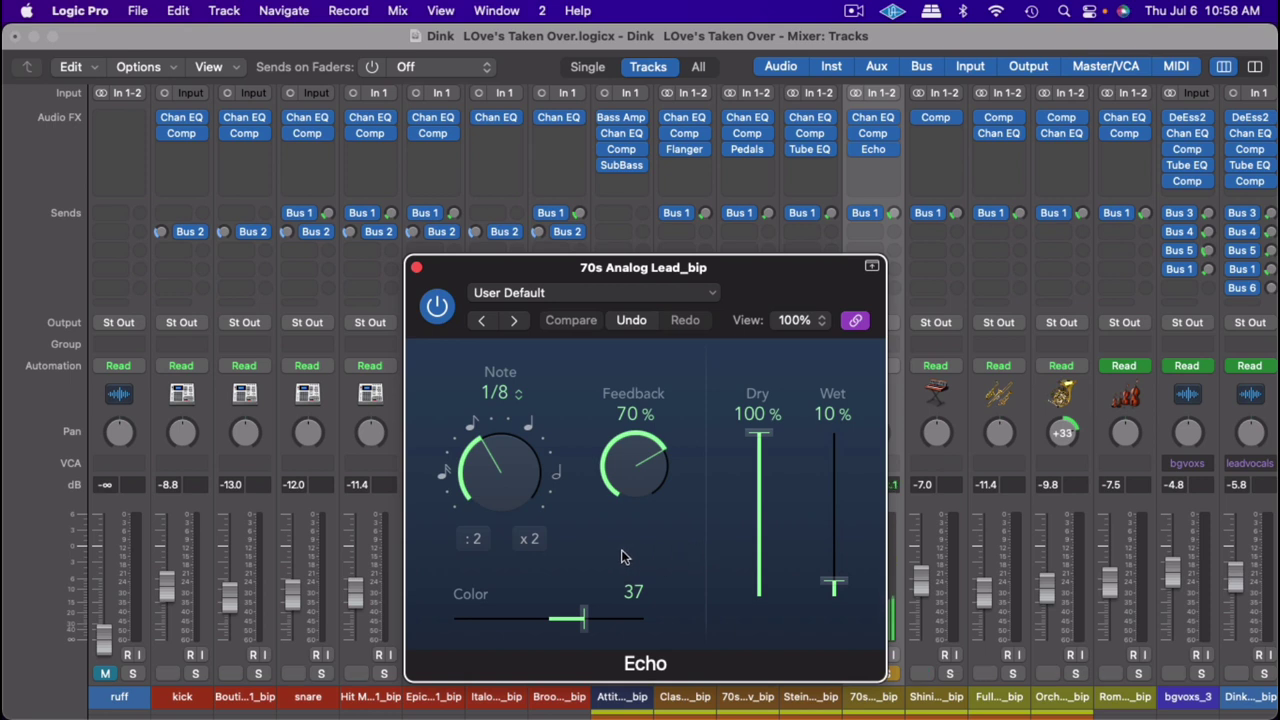
pyautogui.click(417, 268)
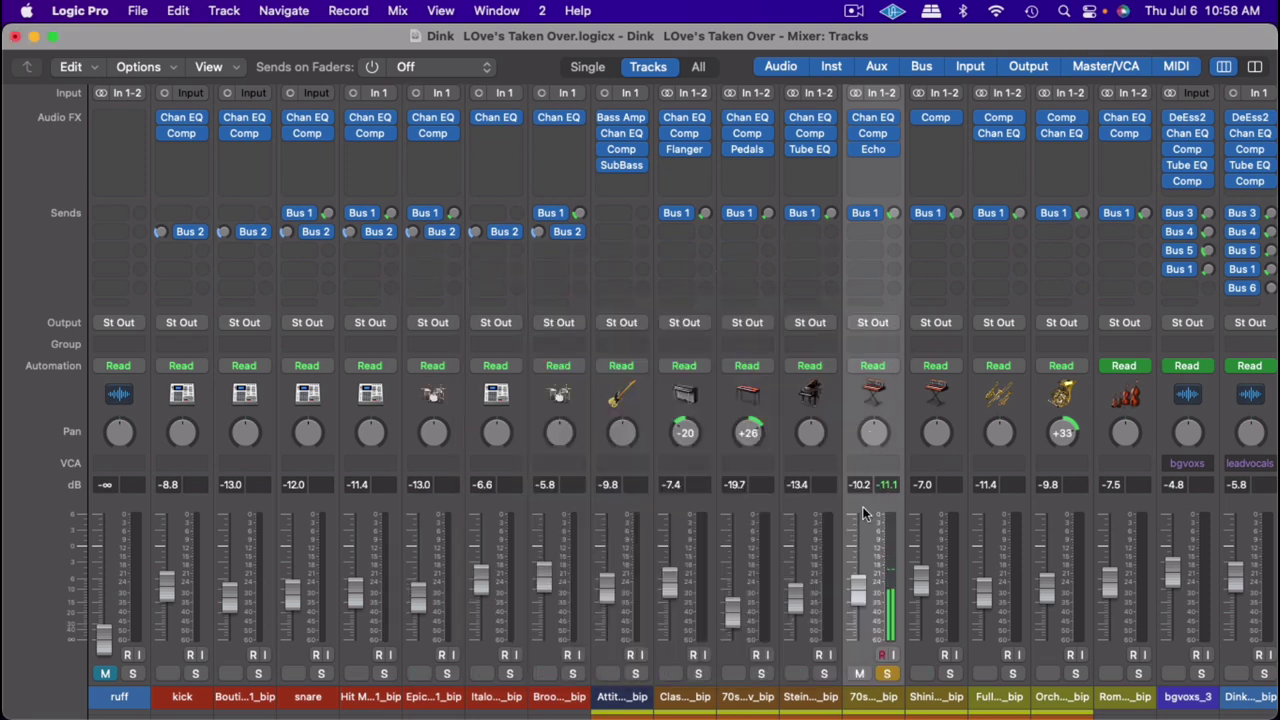
# Step: Solo the Steinway Grand Piano, 70s Funk Clav, Classic Electric Piano and bass tracks together with the 70s Analog Lead
pyautogui.click(823, 673)
pyautogui.click(761, 673)
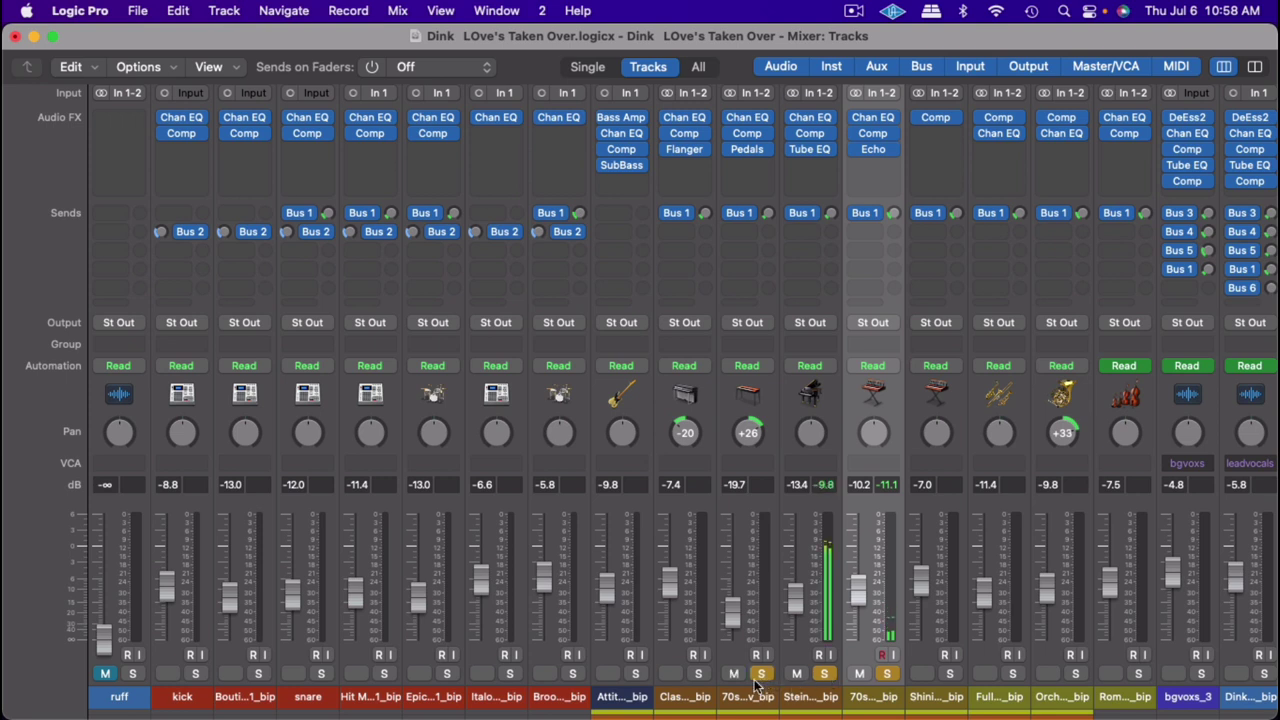
pyautogui.click(697, 673)
pyautogui.click(635, 674)
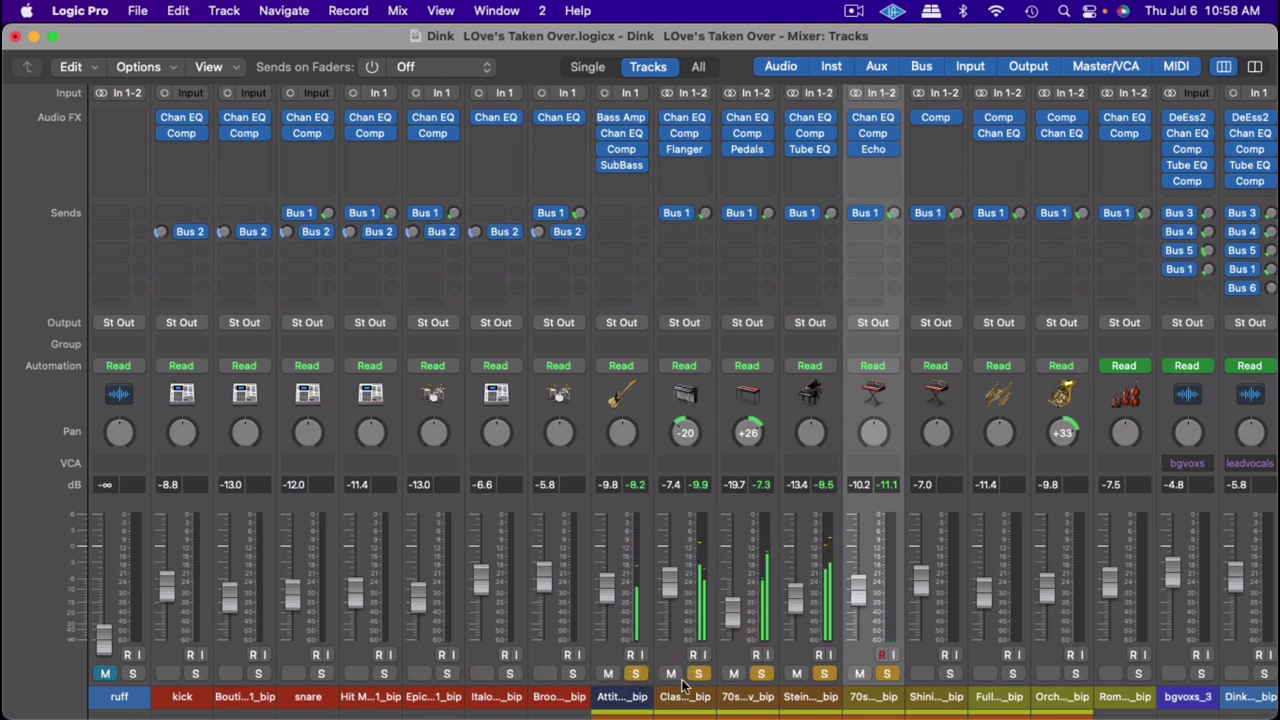
# Step: Solo only the Shining Fuzz track and review the settings of its Vintage FET Compressor
pyautogui.click(938, 696)
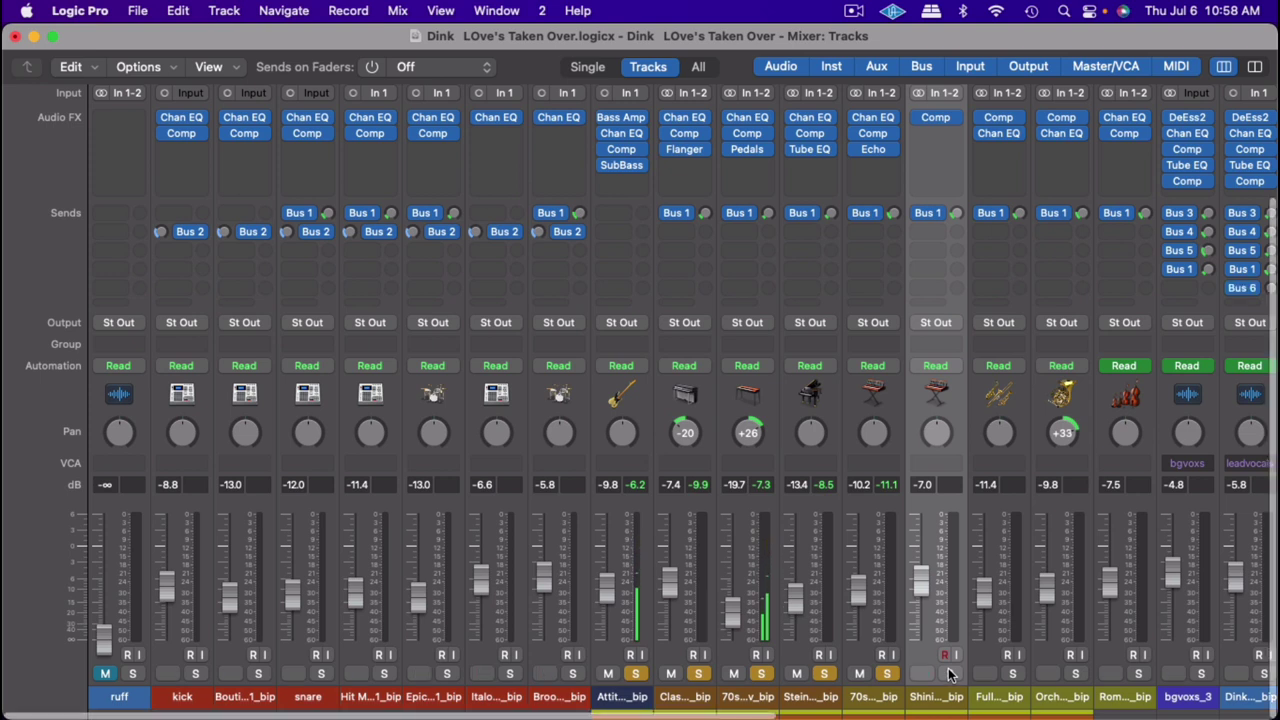
pyautogui.keyDown('alt'); pyautogui.click(949, 673); pyautogui.keyUp('alt')
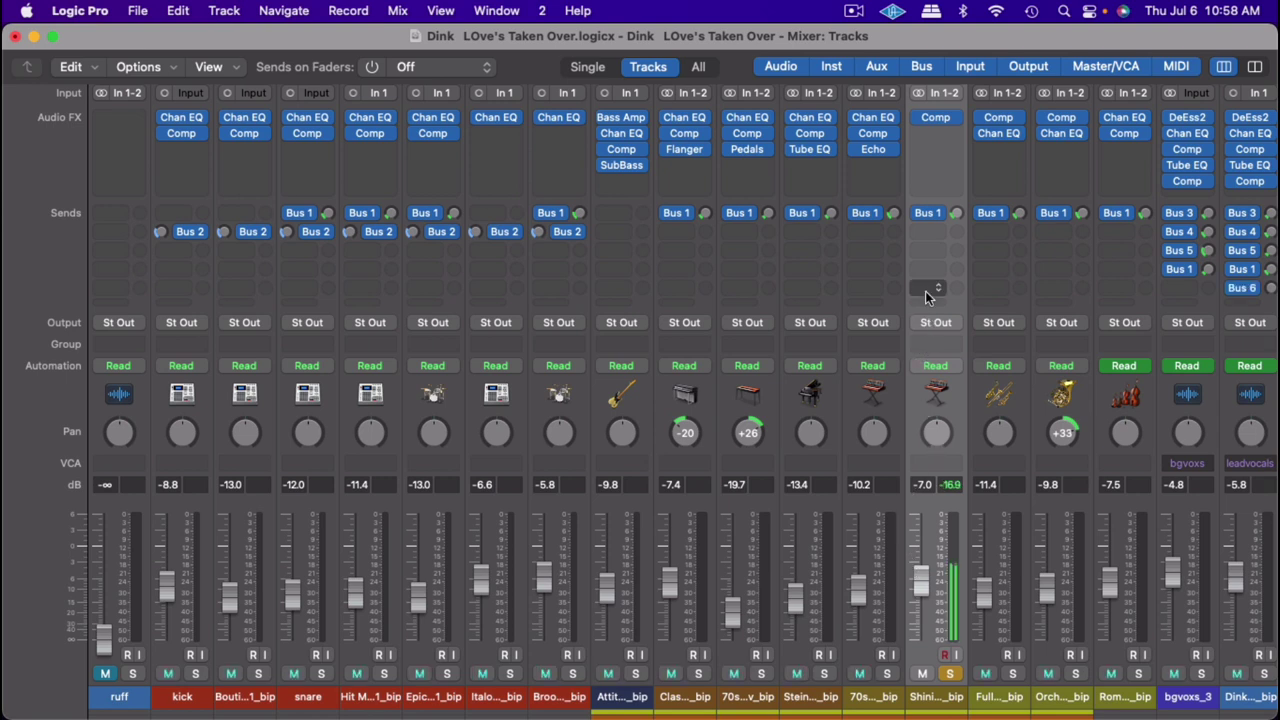
pyautogui.click(932, 117)
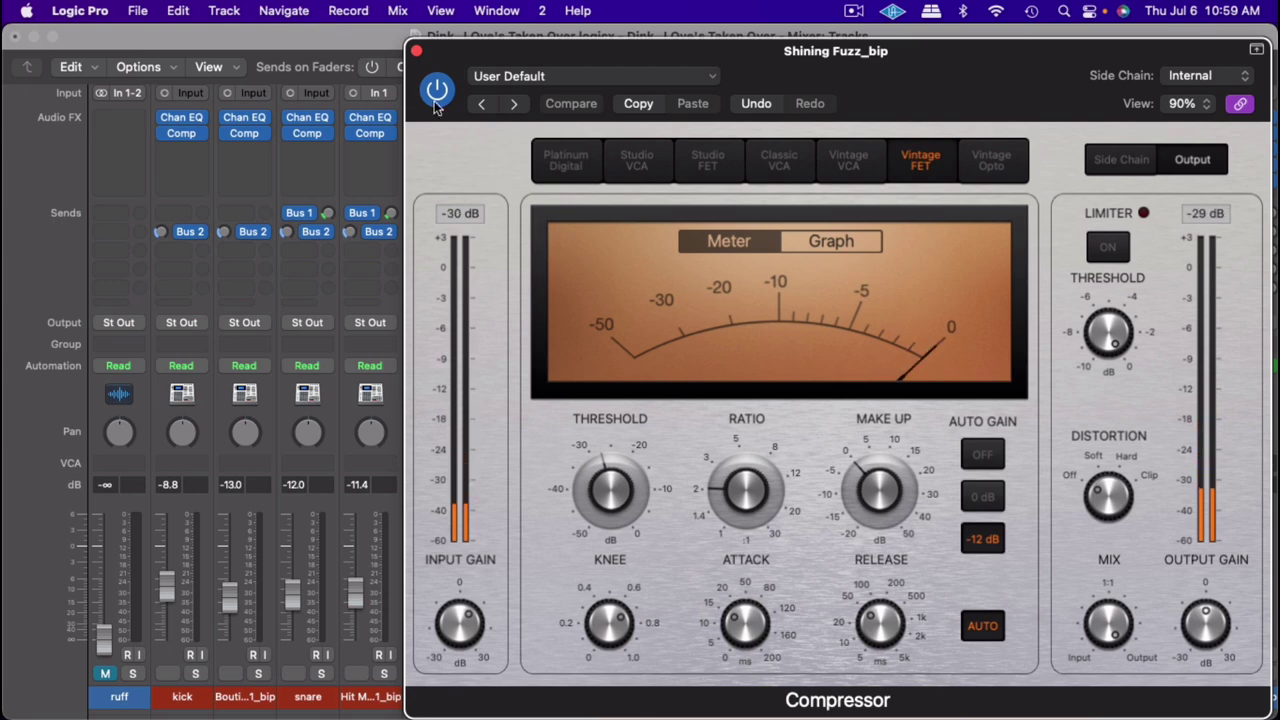
pyautogui.click(417, 51)
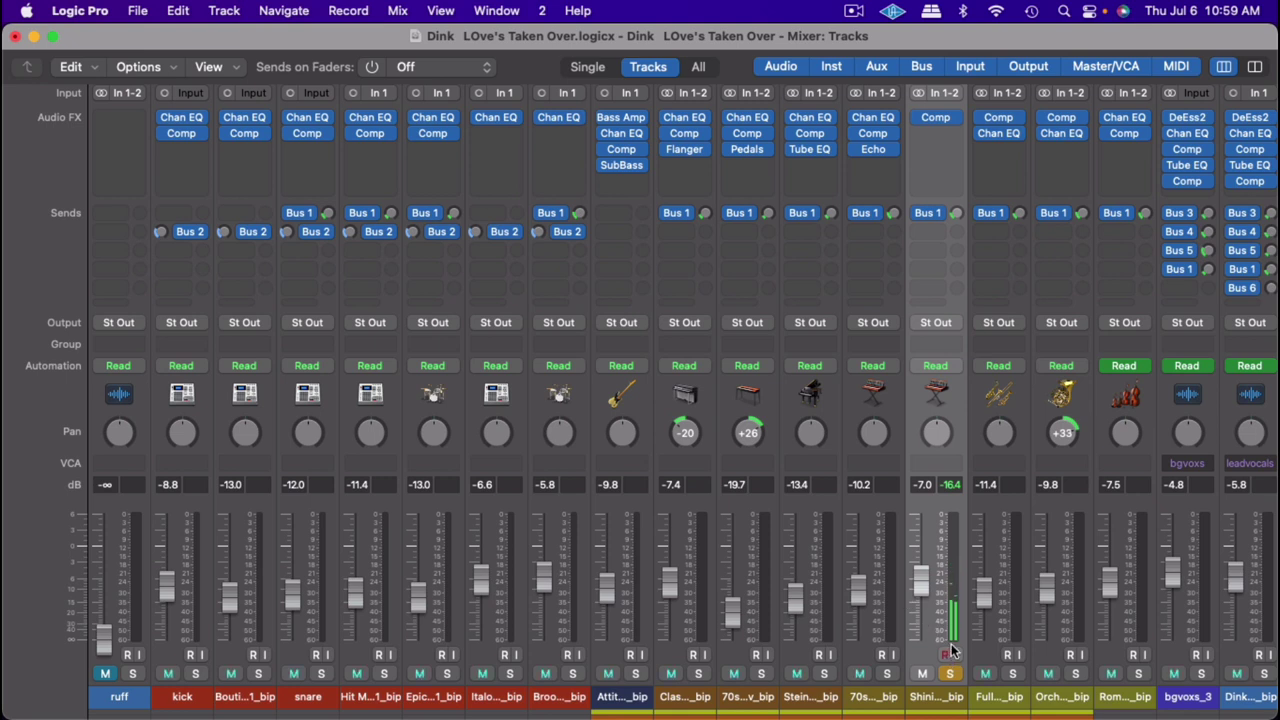
# Step: Add the 70s Analog Lead to the Shining Fuzz solo, and switch over to soloing only the Full Brass track
pyautogui.click(885, 673)
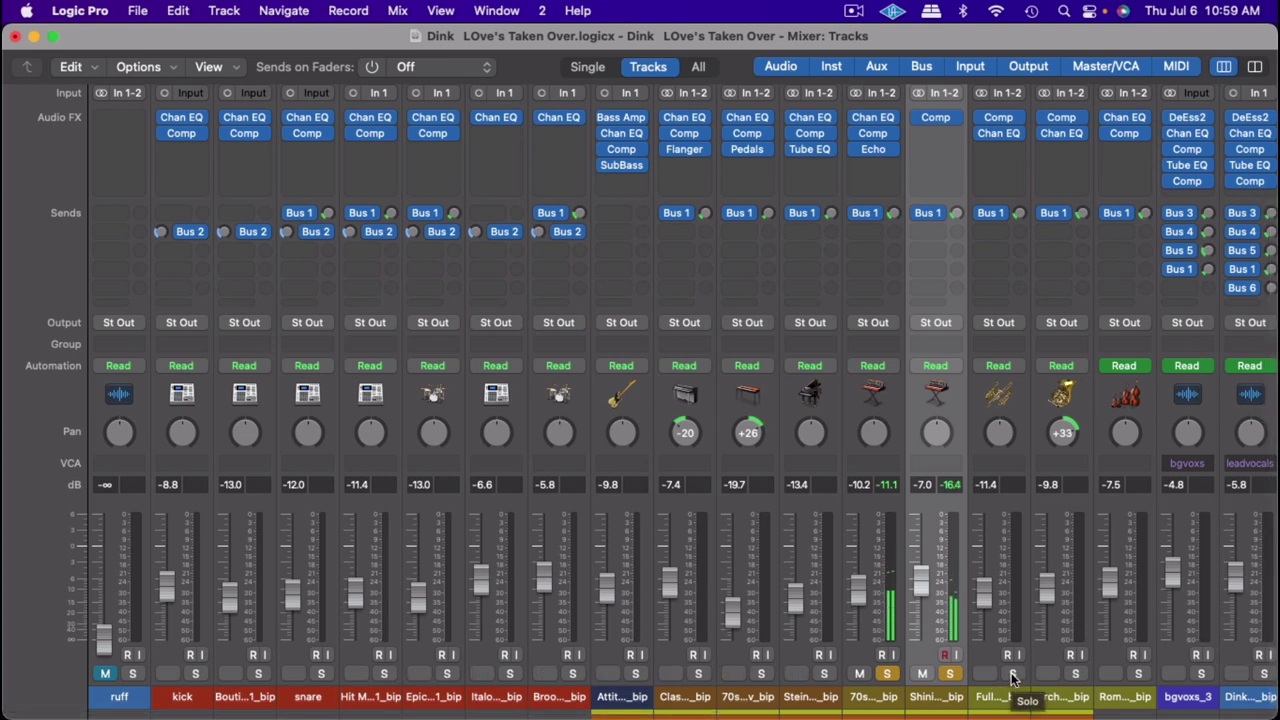
pyautogui.click(1012, 674)
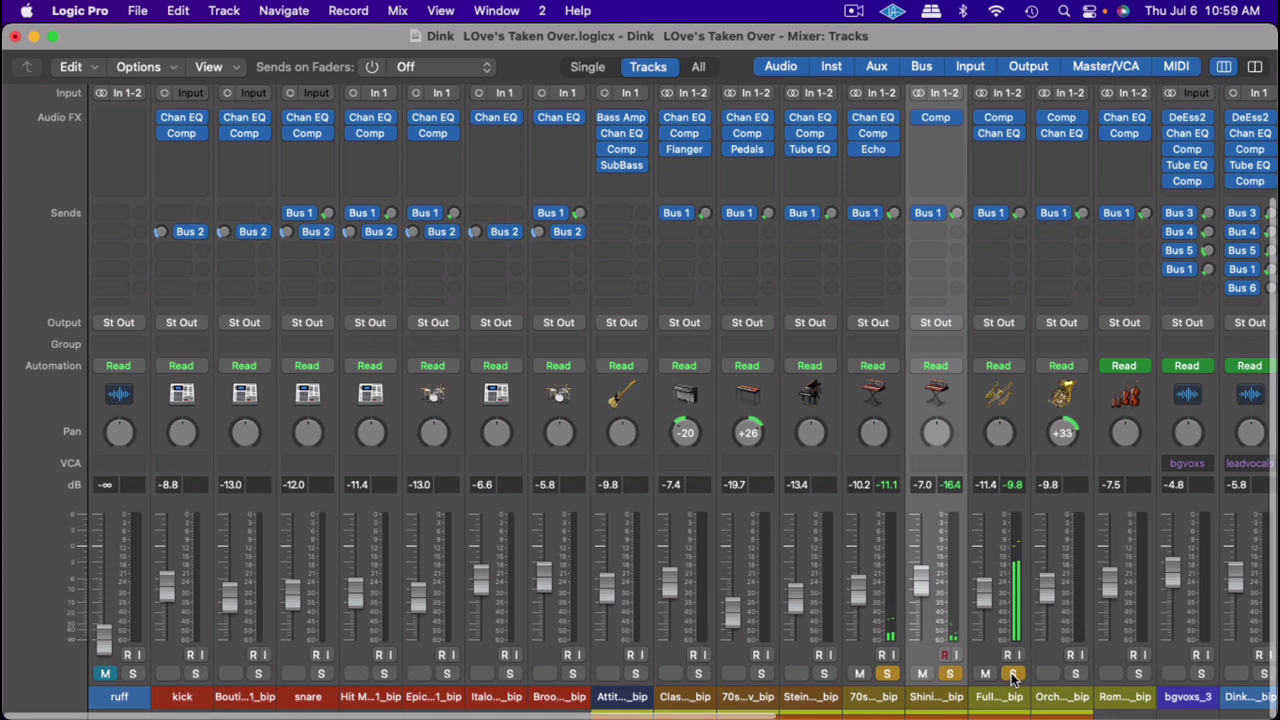
pyautogui.click(951, 674)
pyautogui.click(887, 674)
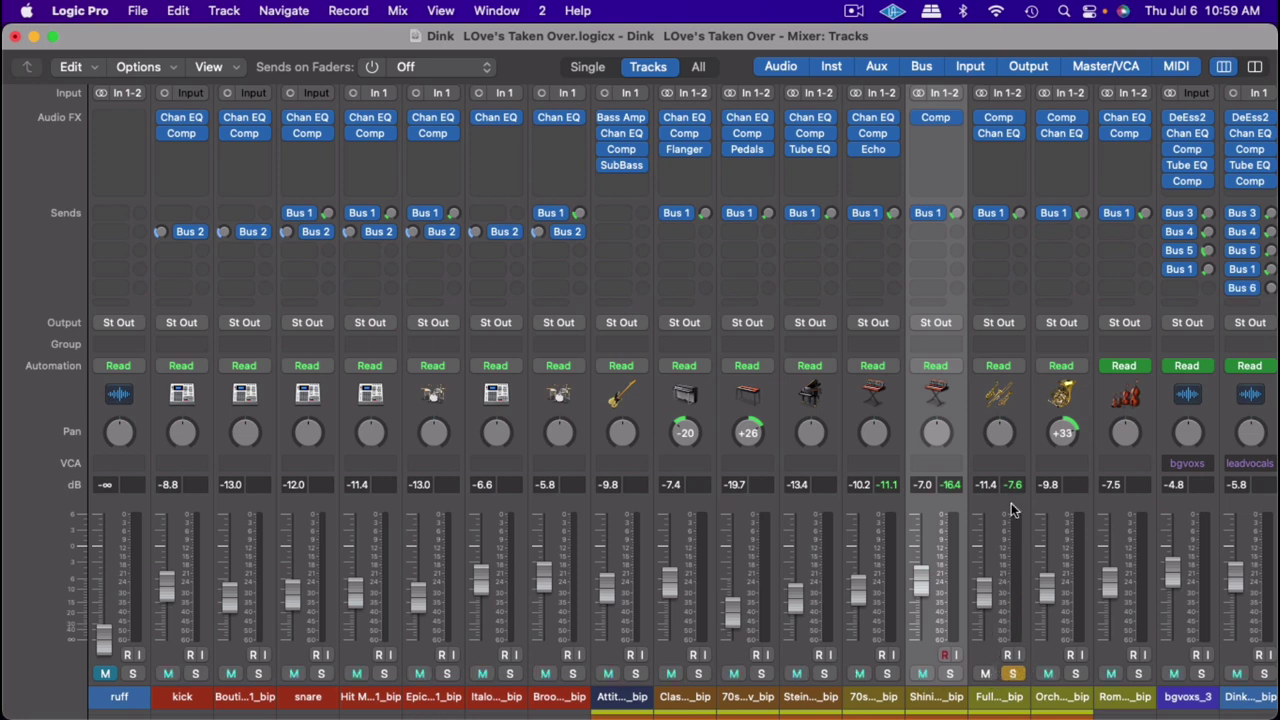
# Step: Review the Full Brass track's Classic VCA Compressor and Channel EQ, and the Orchestra Brass Ensemble's Channel EQ
pyautogui.click(999, 119)
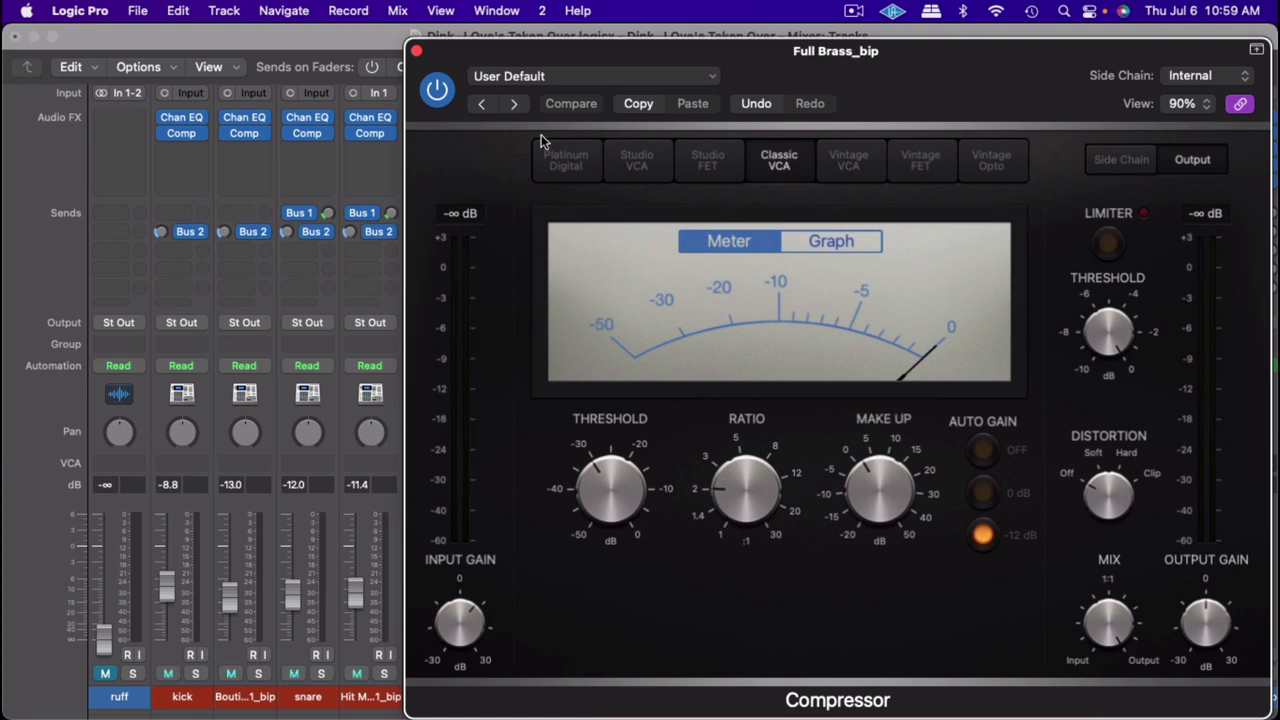
pyautogui.click(416, 51)
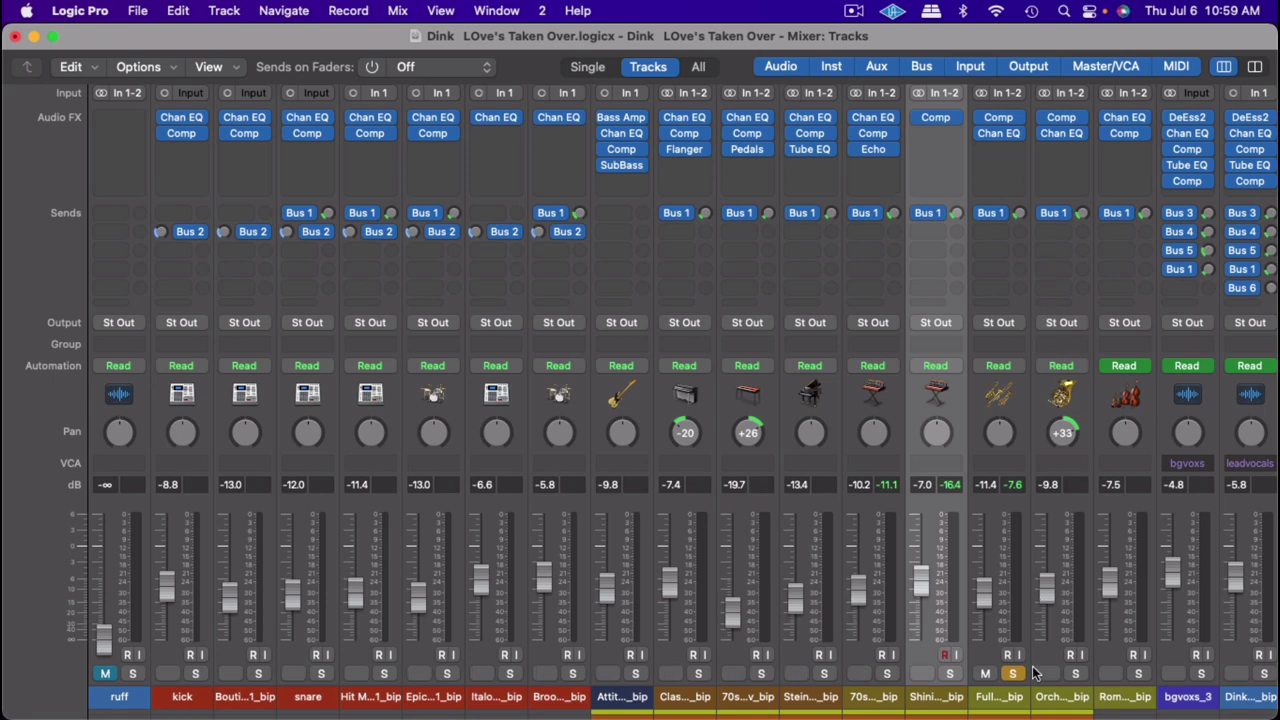
pyautogui.click(999, 134)
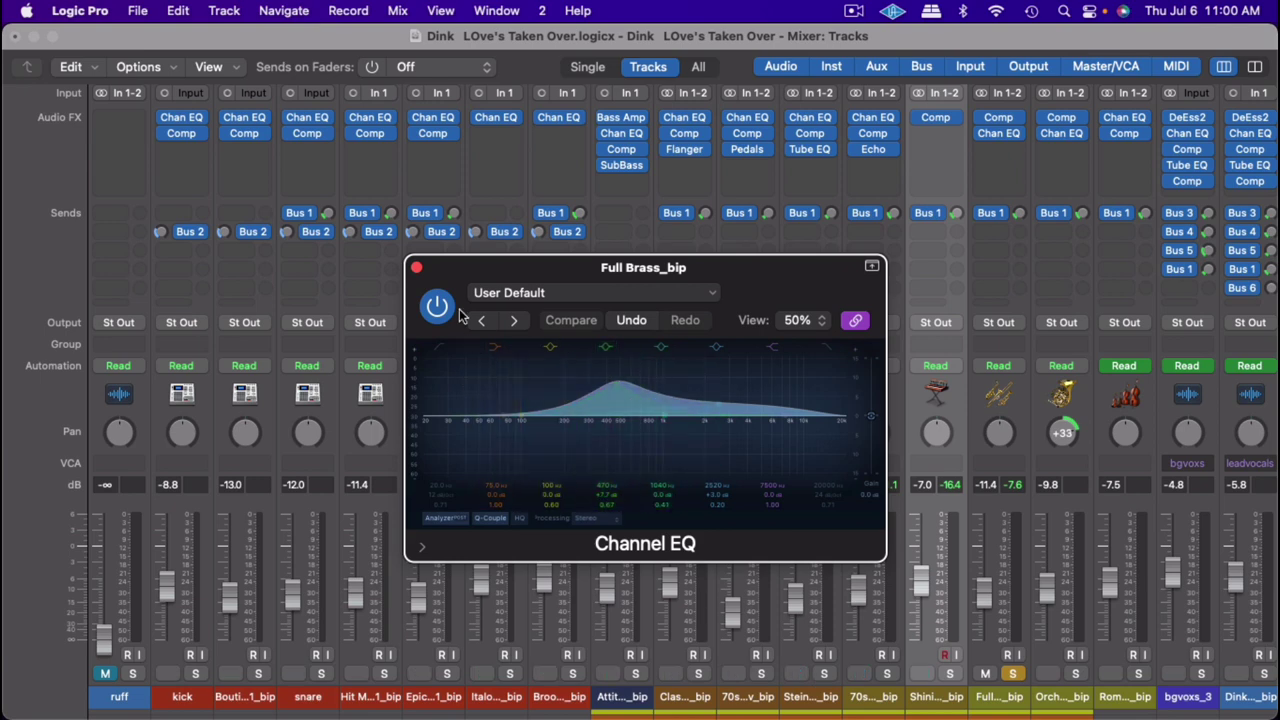
pyautogui.click(416, 267)
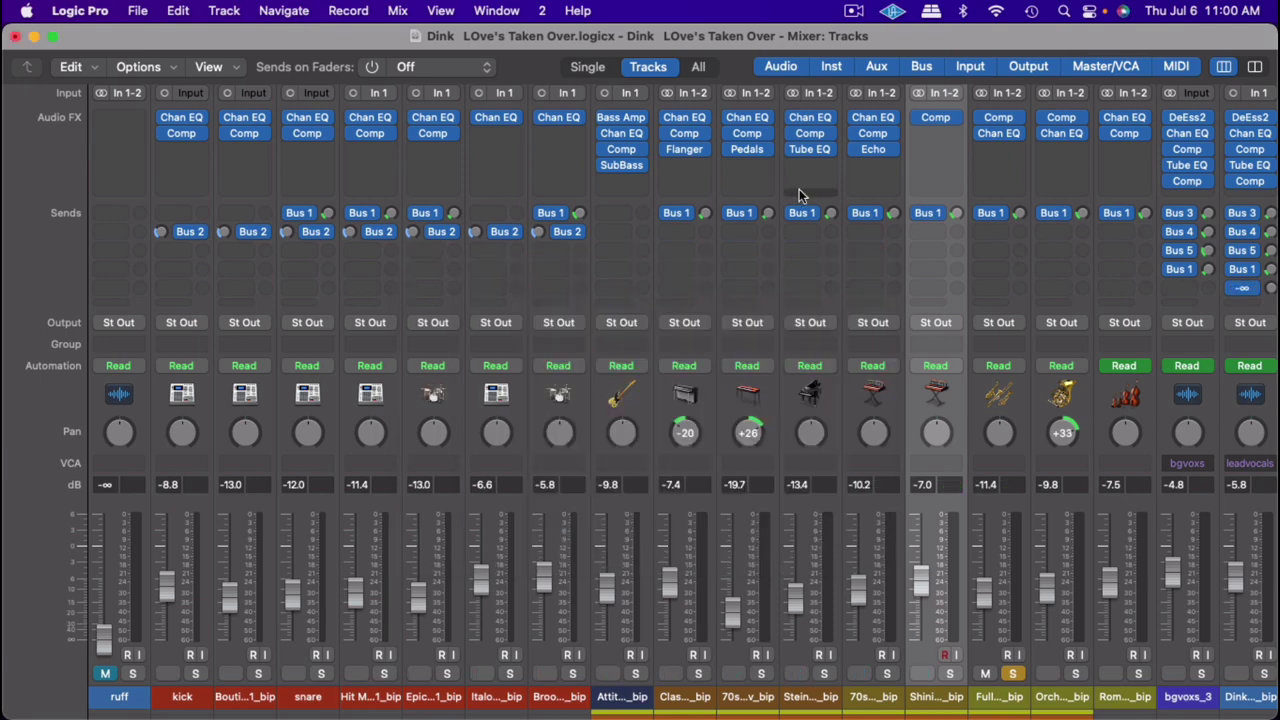
pyautogui.click(1060, 136)
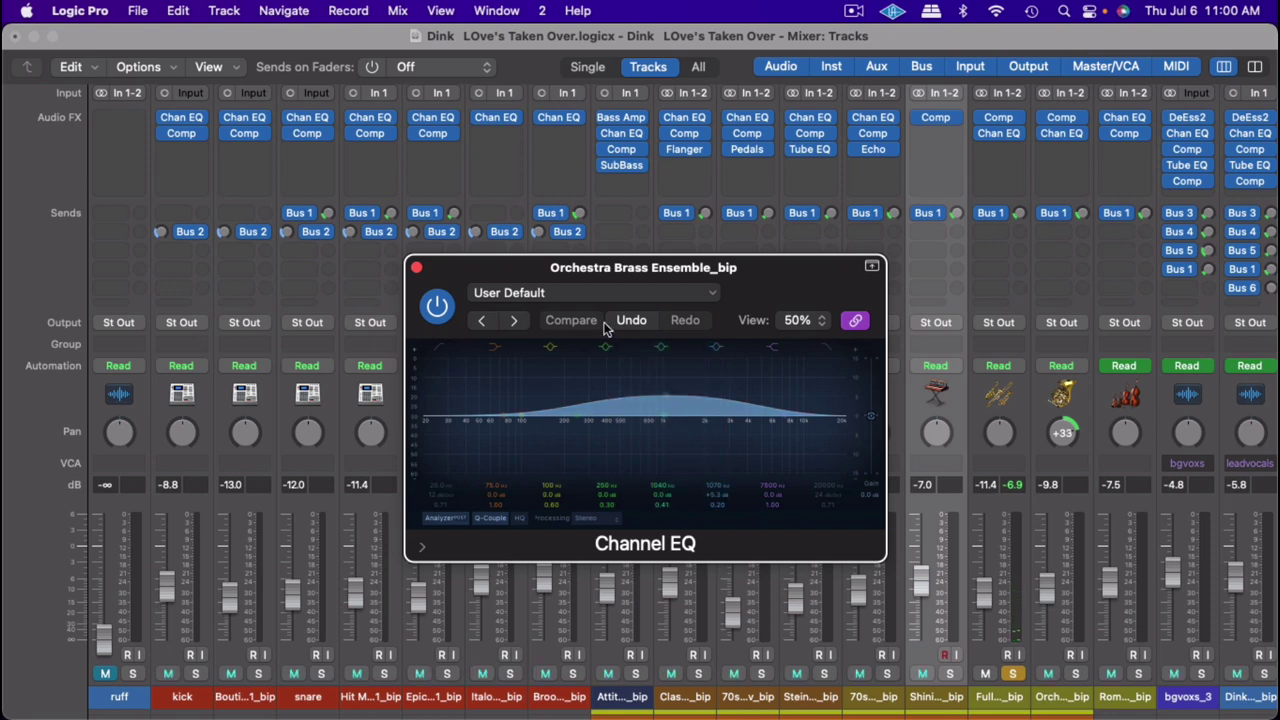
pyautogui.click(416, 267)
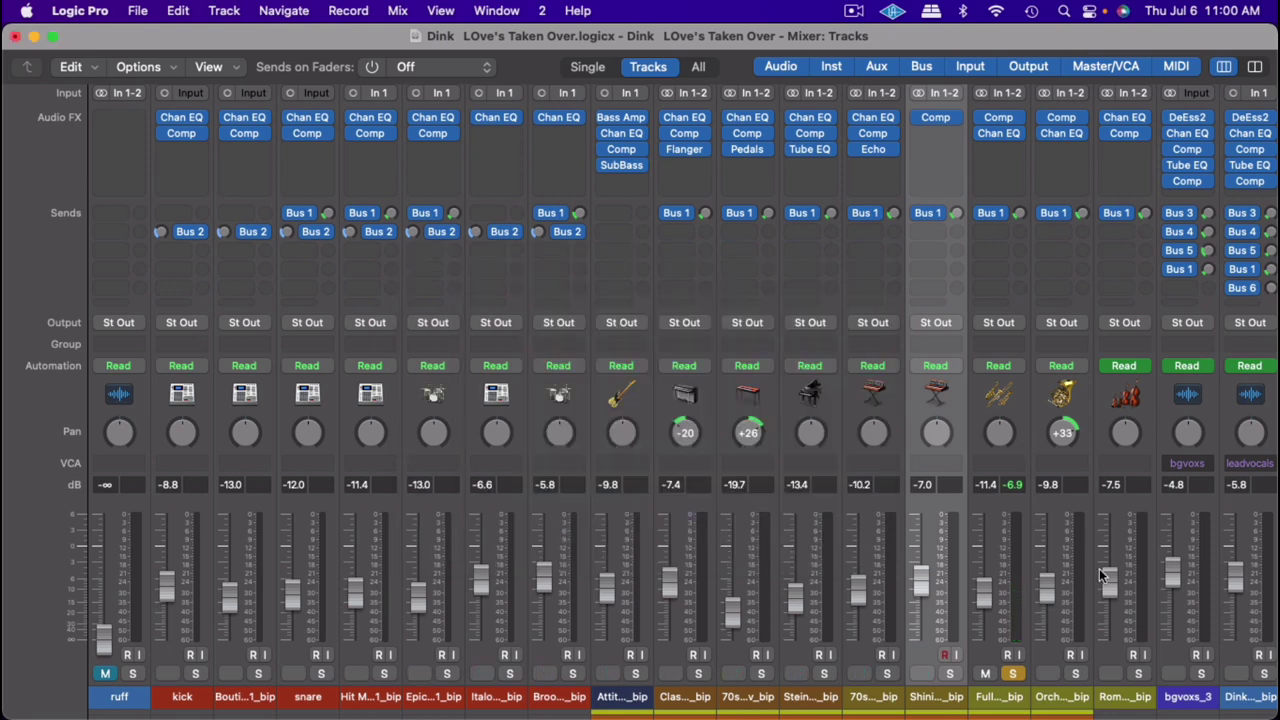
# Step: Solo the Orchestra Brass Ensemble, start playback and extend the solo to every track from Shining Fuzz back to the kick
pyautogui.click(1076, 673)
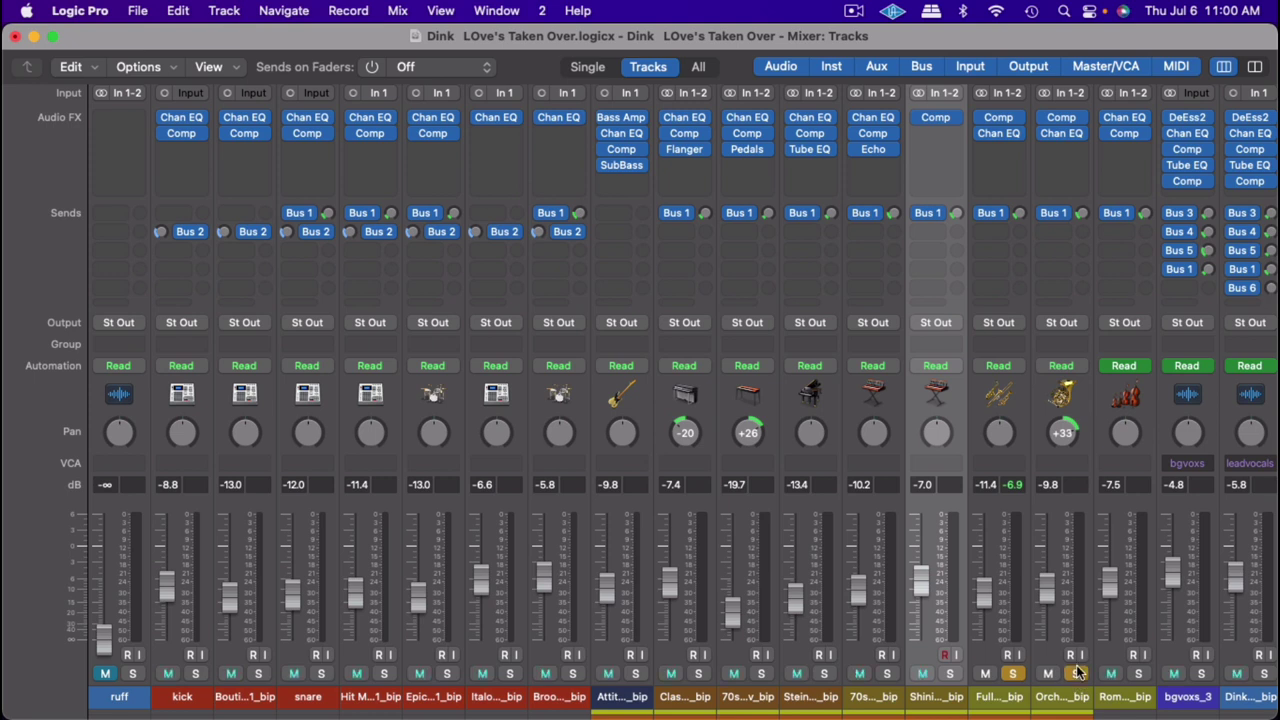
pyautogui.press('space')
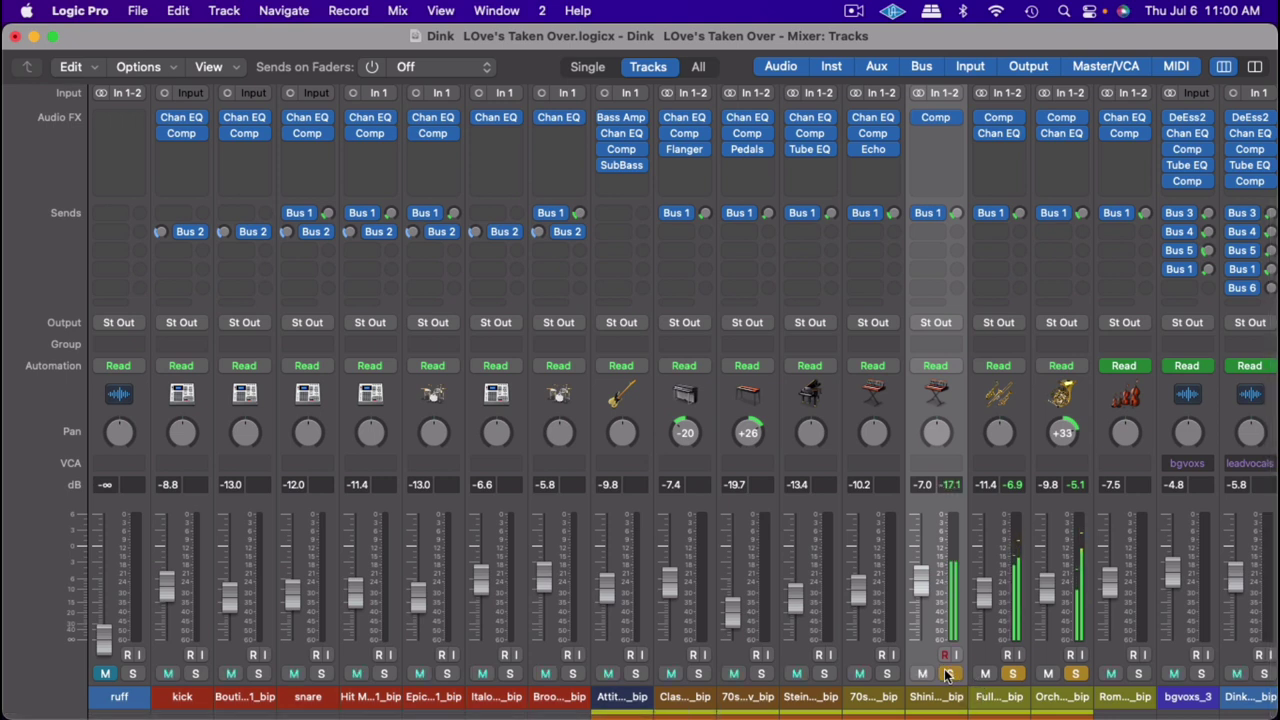
pyautogui.moveTo(949, 673); pyautogui.dragTo(647, 678)
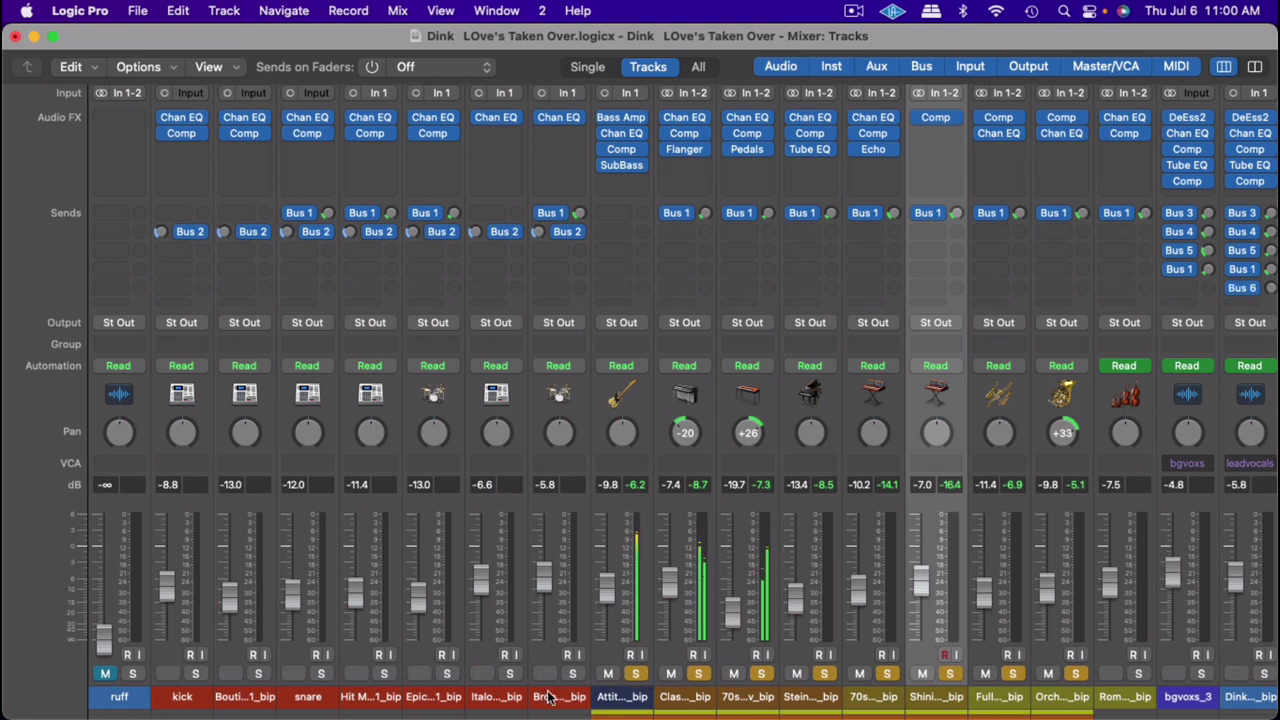
pyautogui.moveTo(573, 676); pyautogui.dragTo(176, 686)
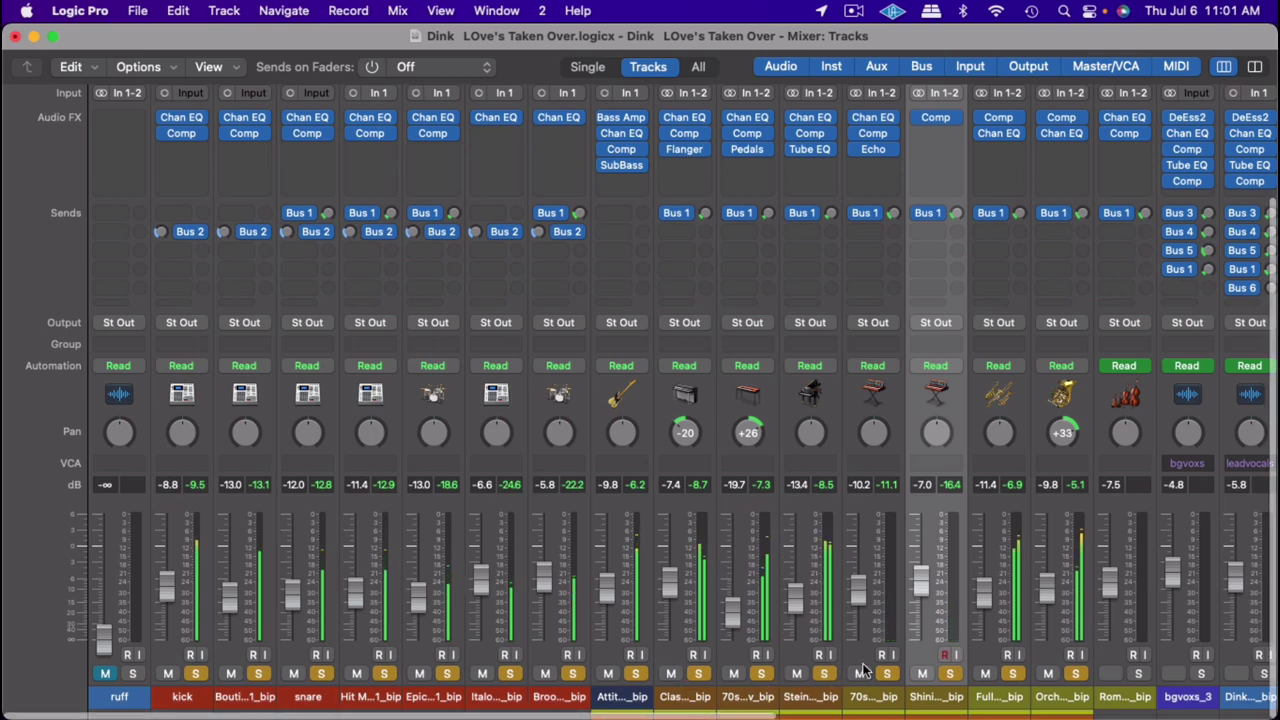
# Step: Add the strings track beside the Orchestra Brass Ensemble to the solo, and look over the vocal, aux and master channels
pyautogui.hscroll(6, 893, 668)
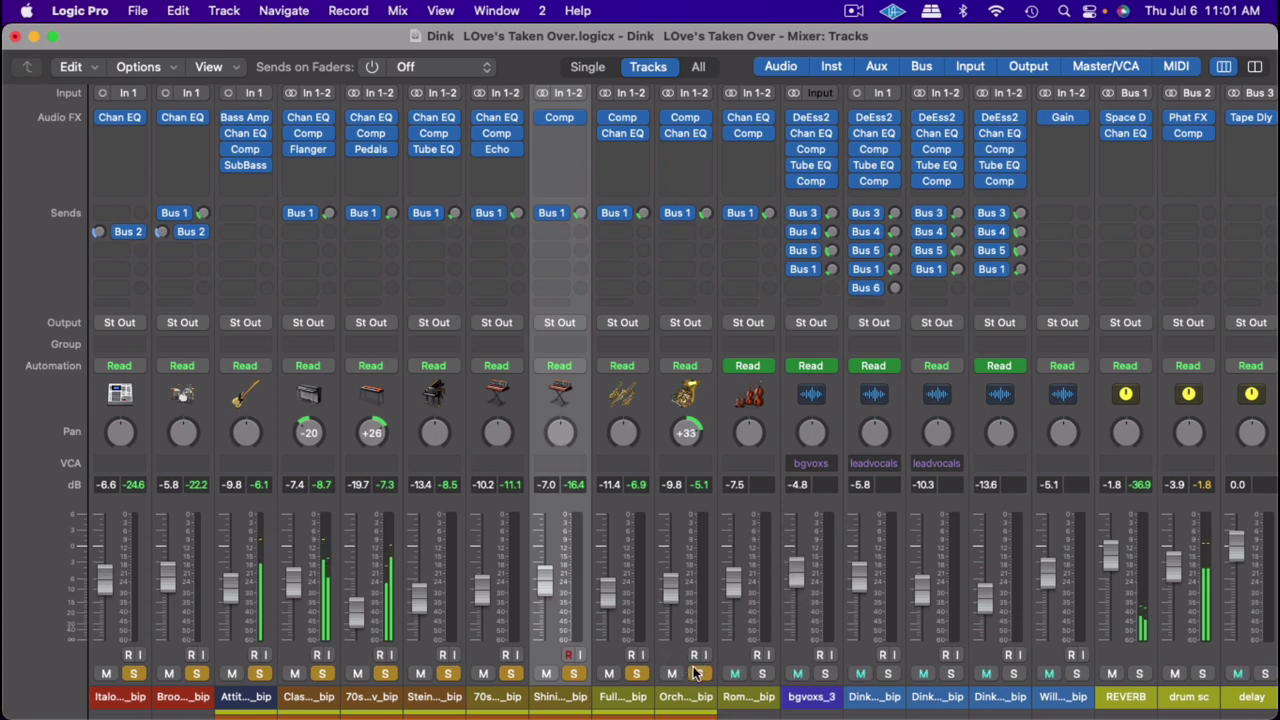
pyautogui.click(763, 673)
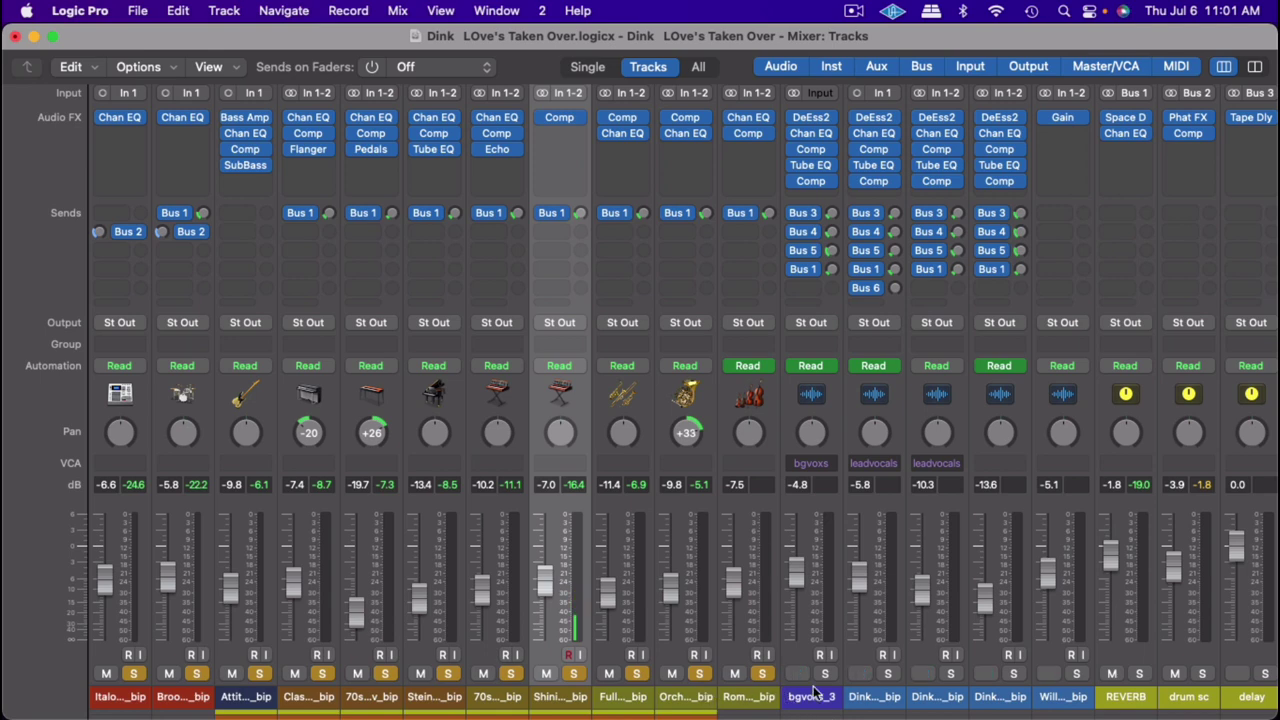
pyautogui.hscroll(10, 997, 700)
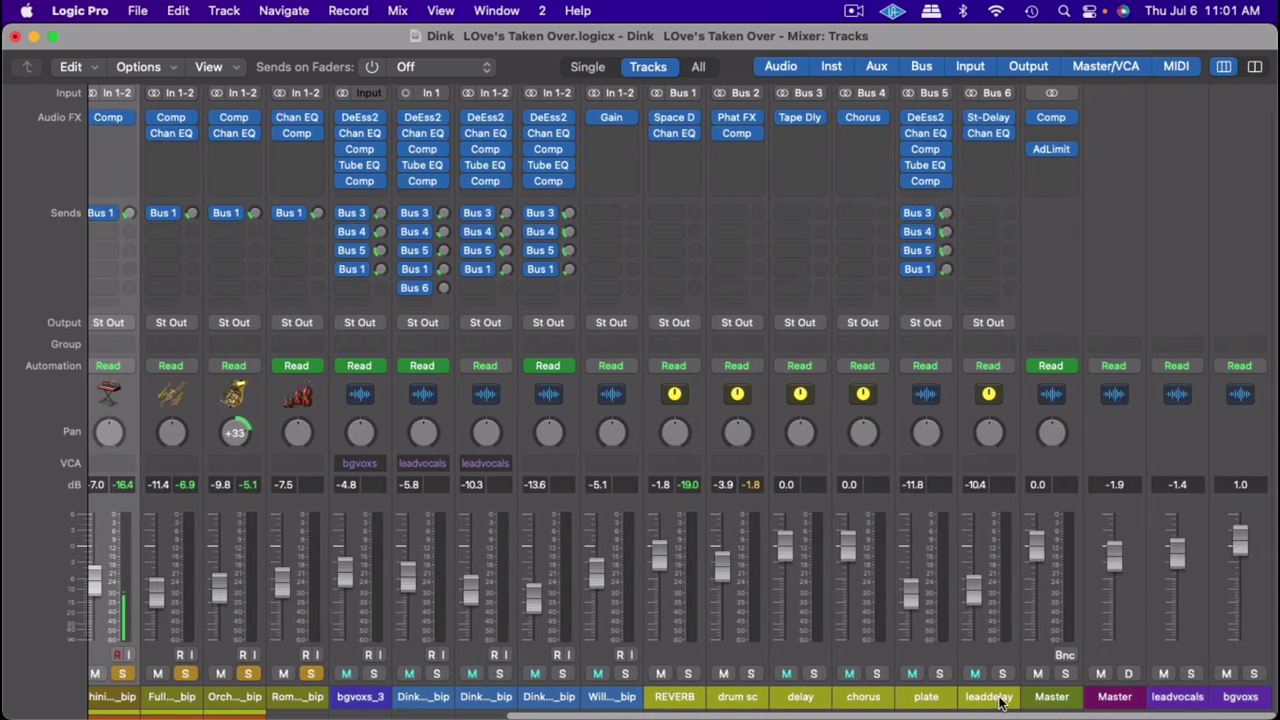
pyautogui.hscroll(-15, 1000, 705)
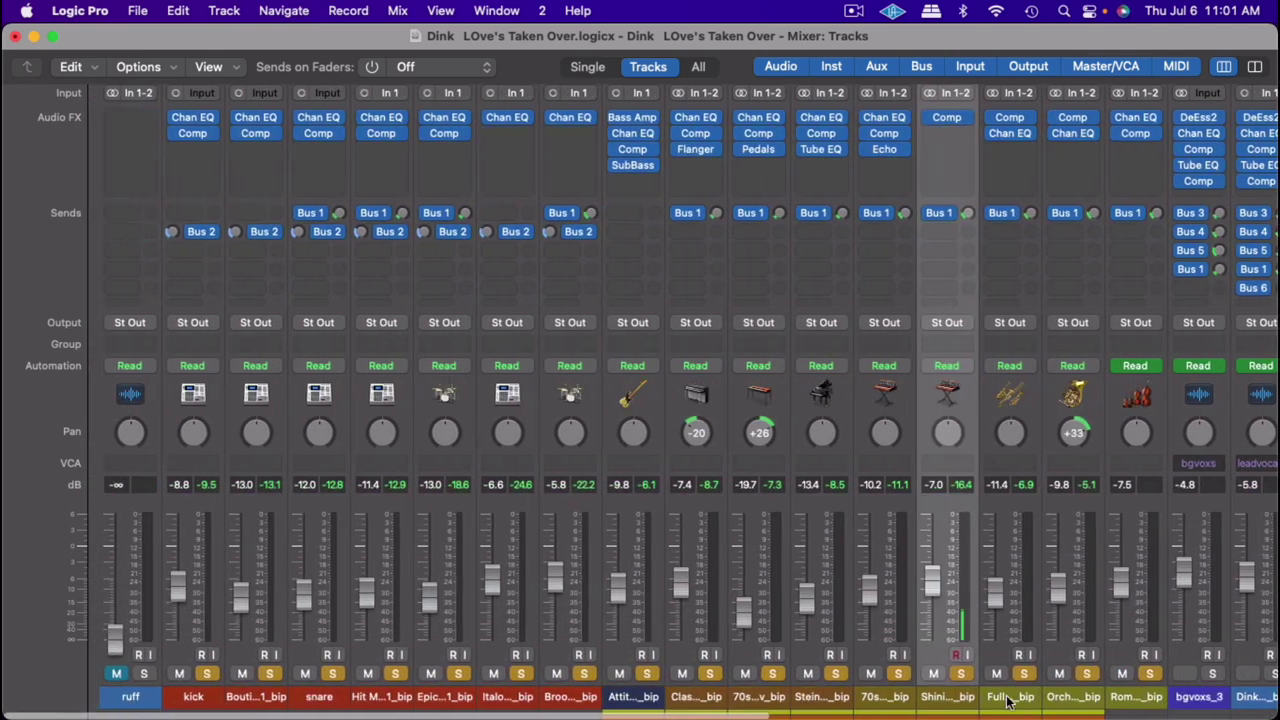
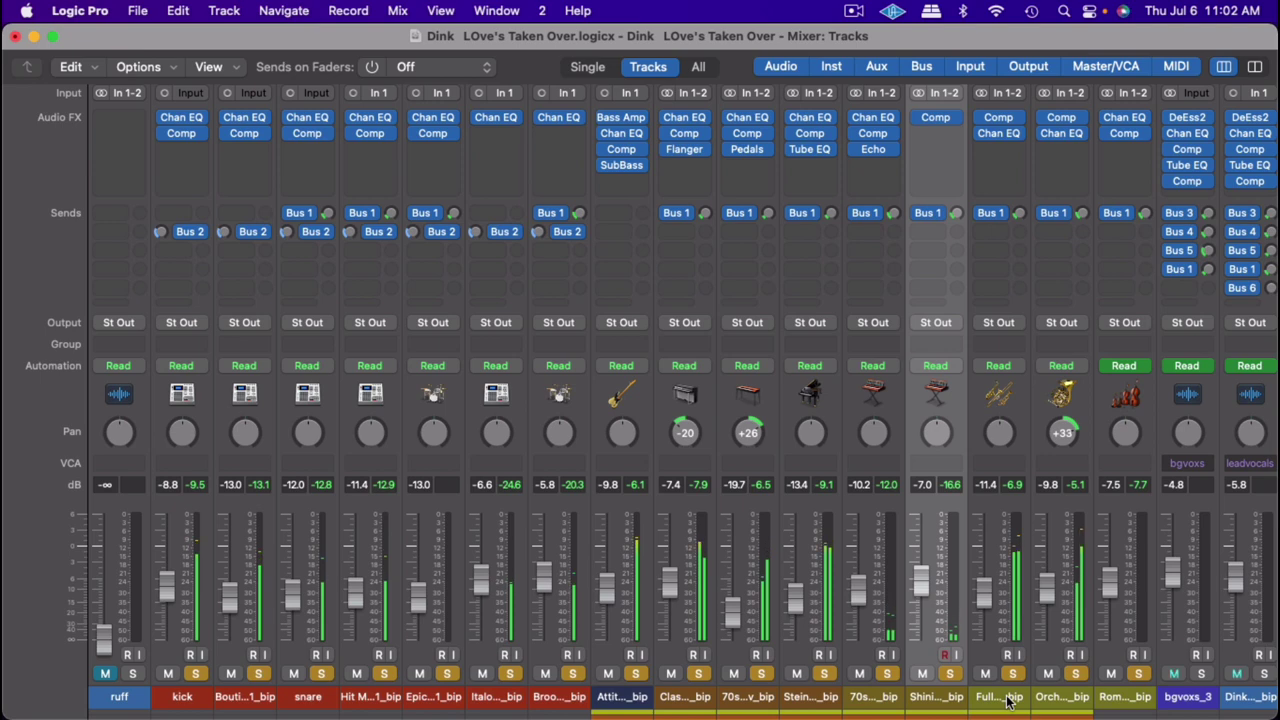
# Step: Select the bgvoxs_3 channel, bypass all its plug-ins and sends, and play it dry on its own
pyautogui.hscroll(10, 1008, 703)
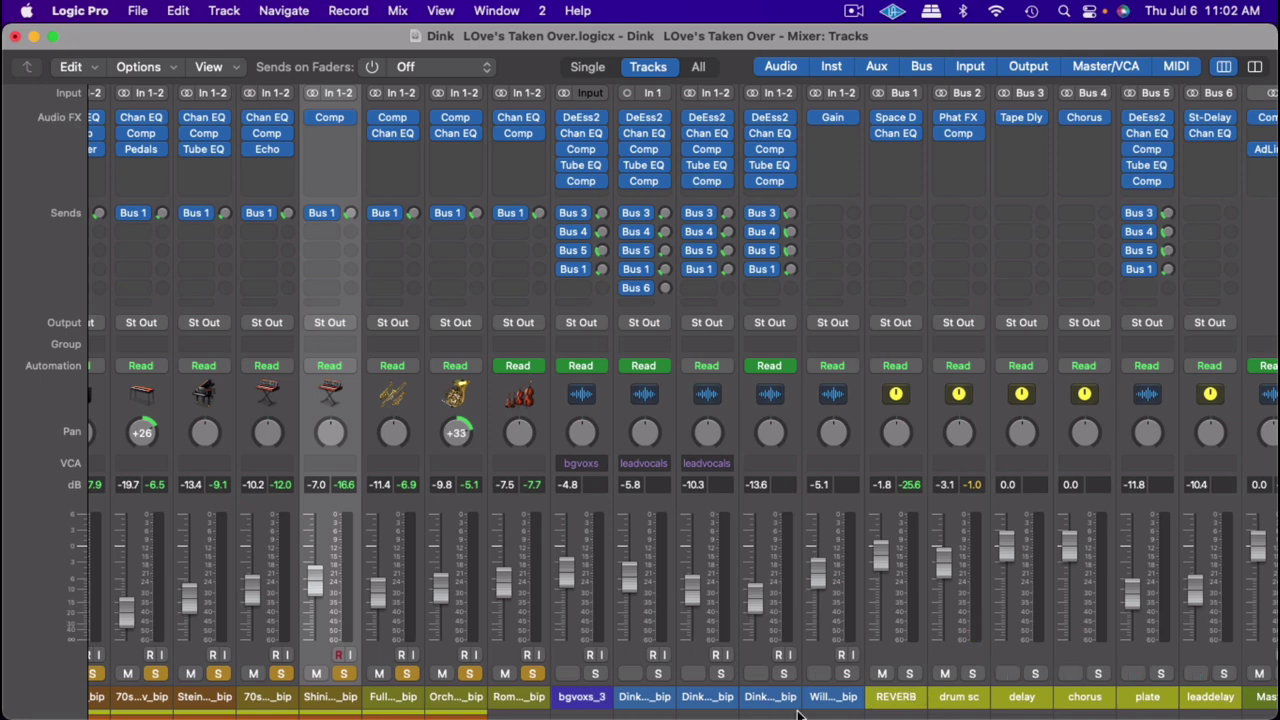
pyautogui.hscroll(-3, 800, 714)
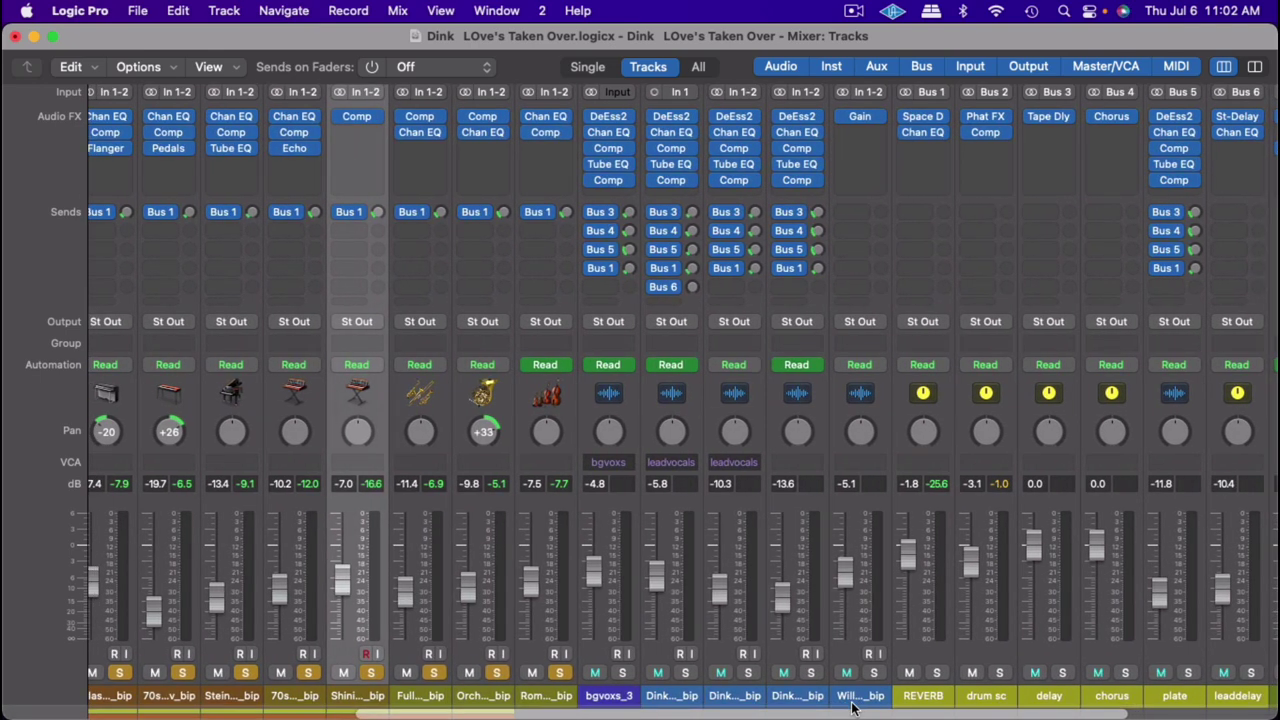
pyautogui.hscroll(-4, 853, 708)
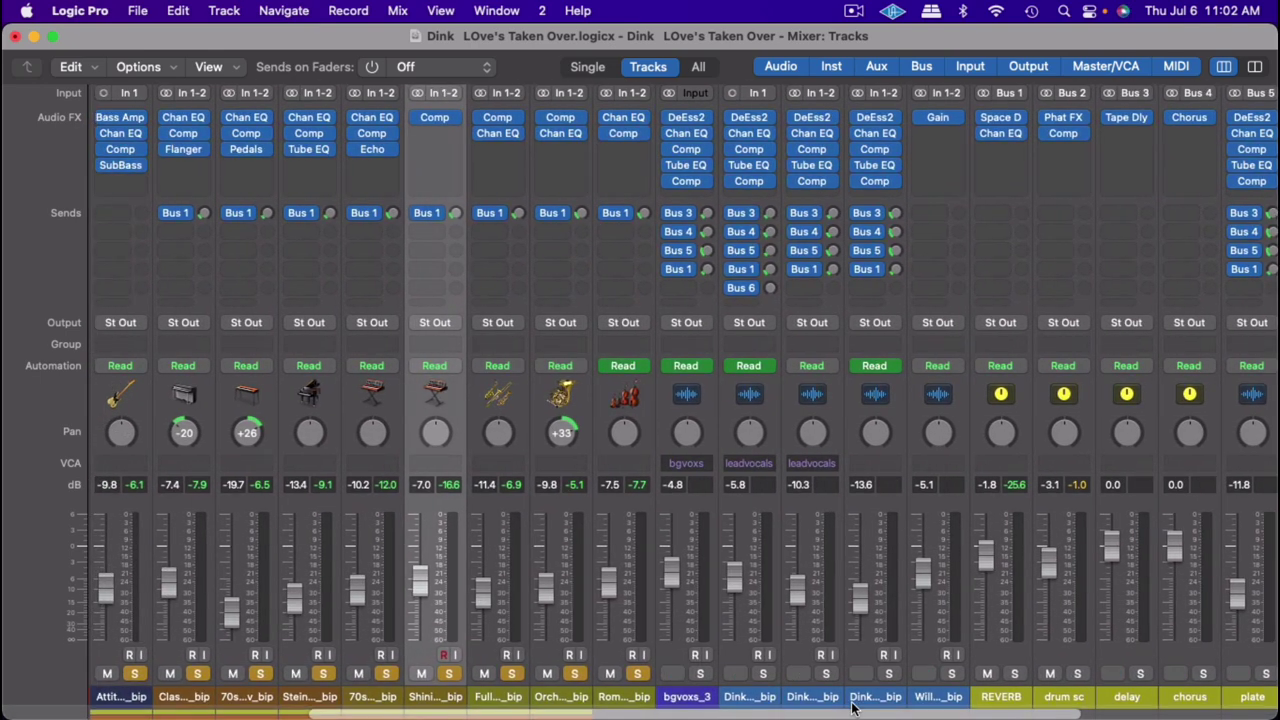
pyautogui.hscroll(15, 853, 708)
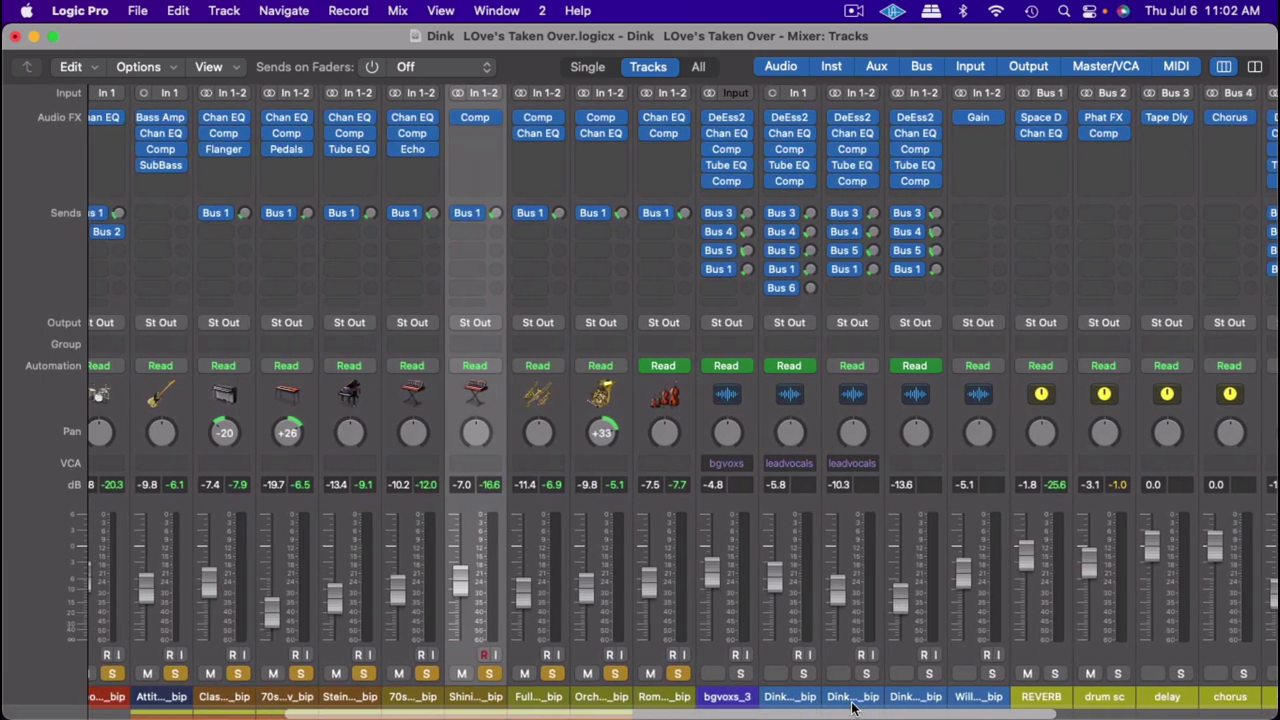
pyautogui.hscroll(-15, 853, 708)
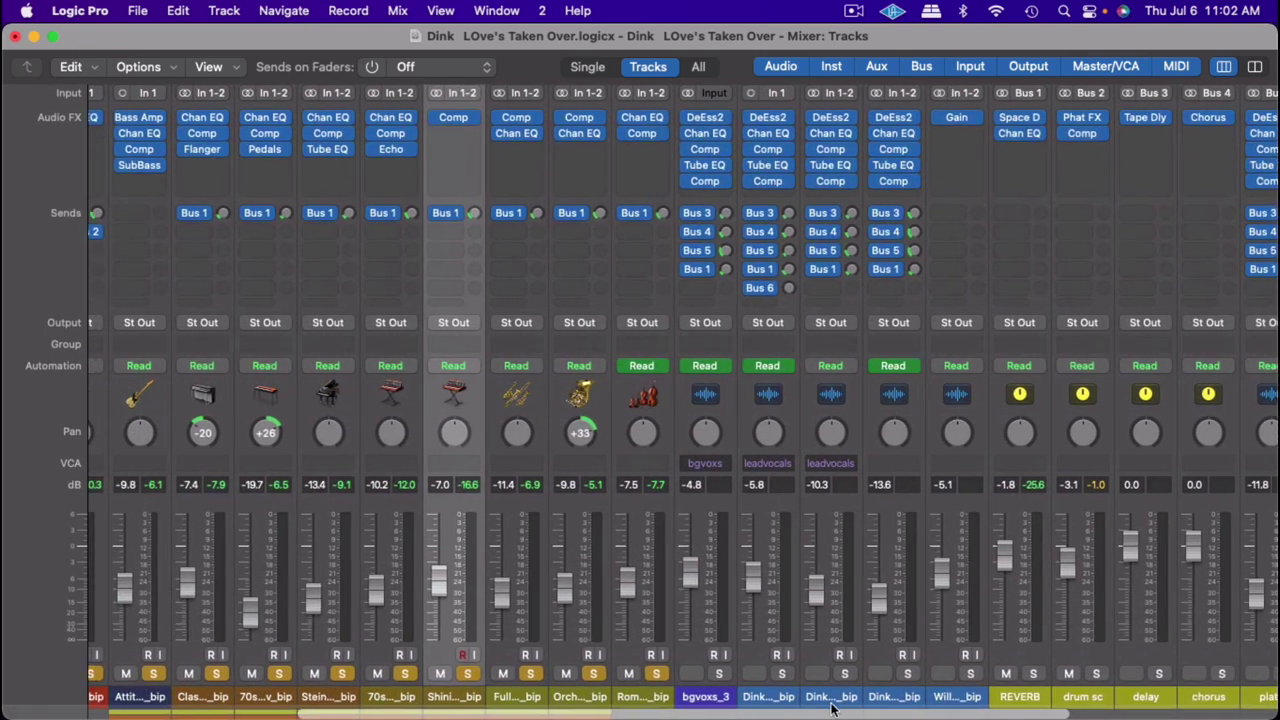
pyautogui.click(704, 695)
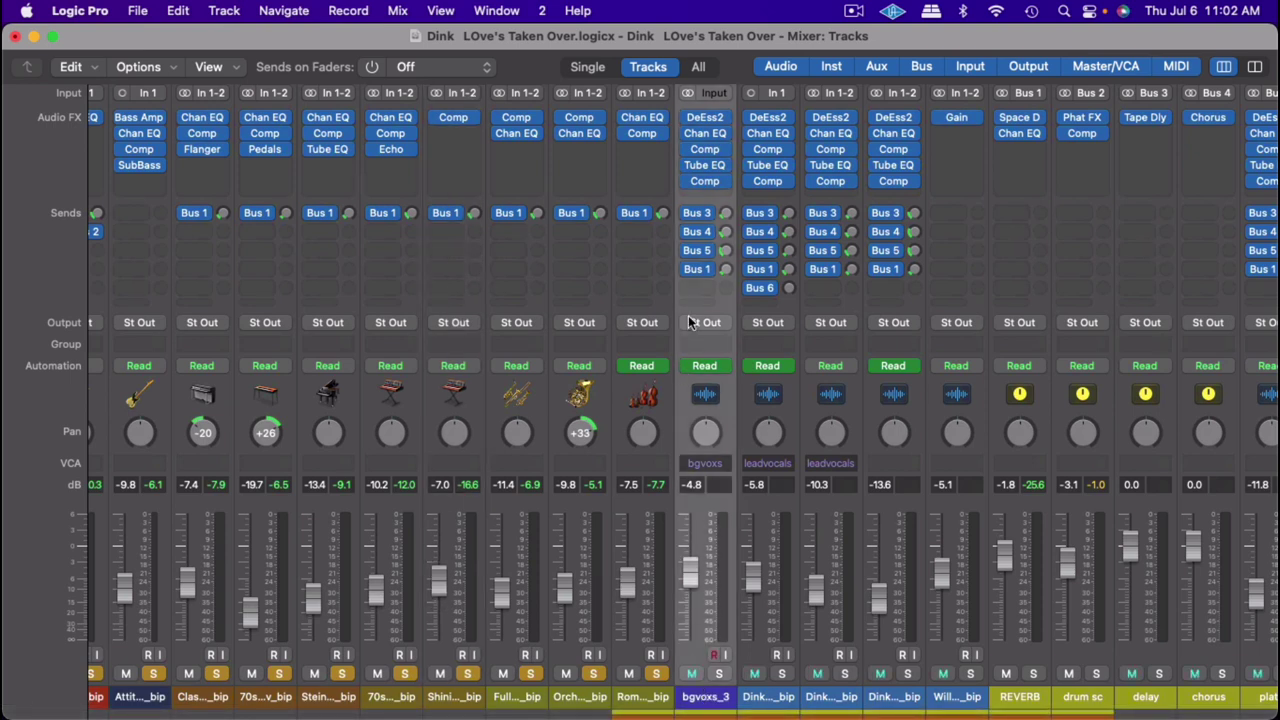
pyautogui.click(688, 118)
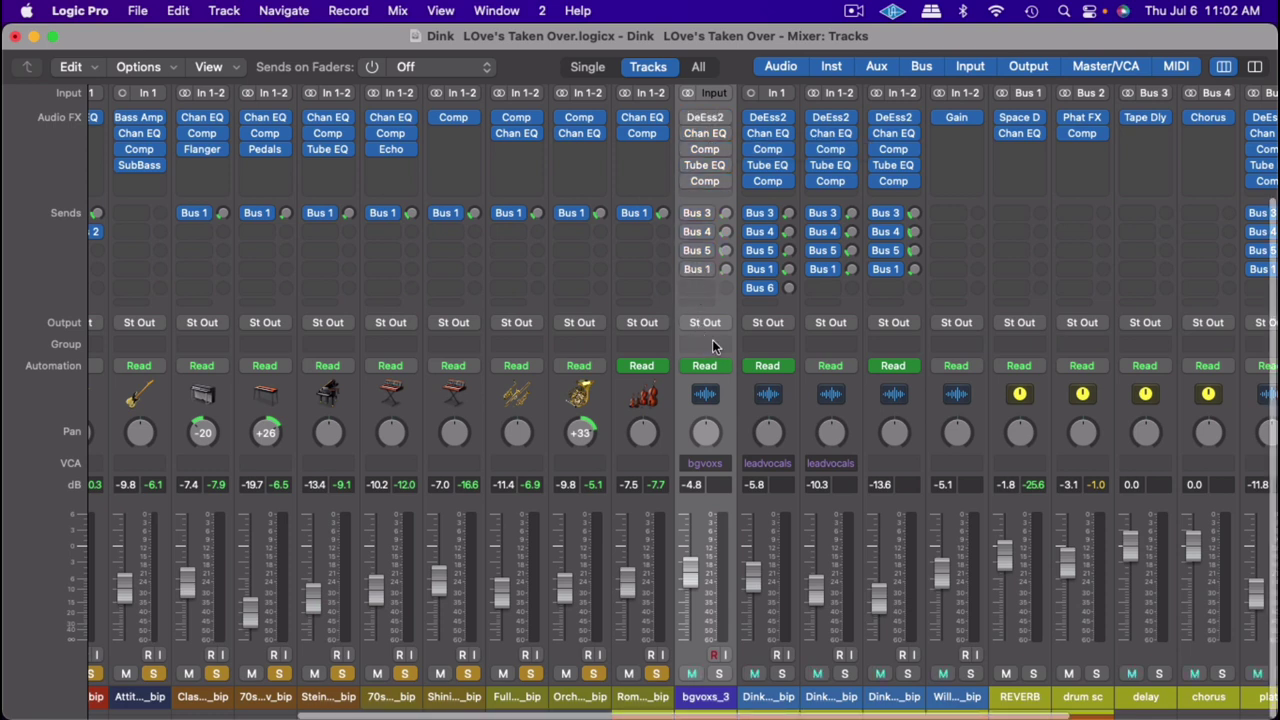
pyautogui.press('space')
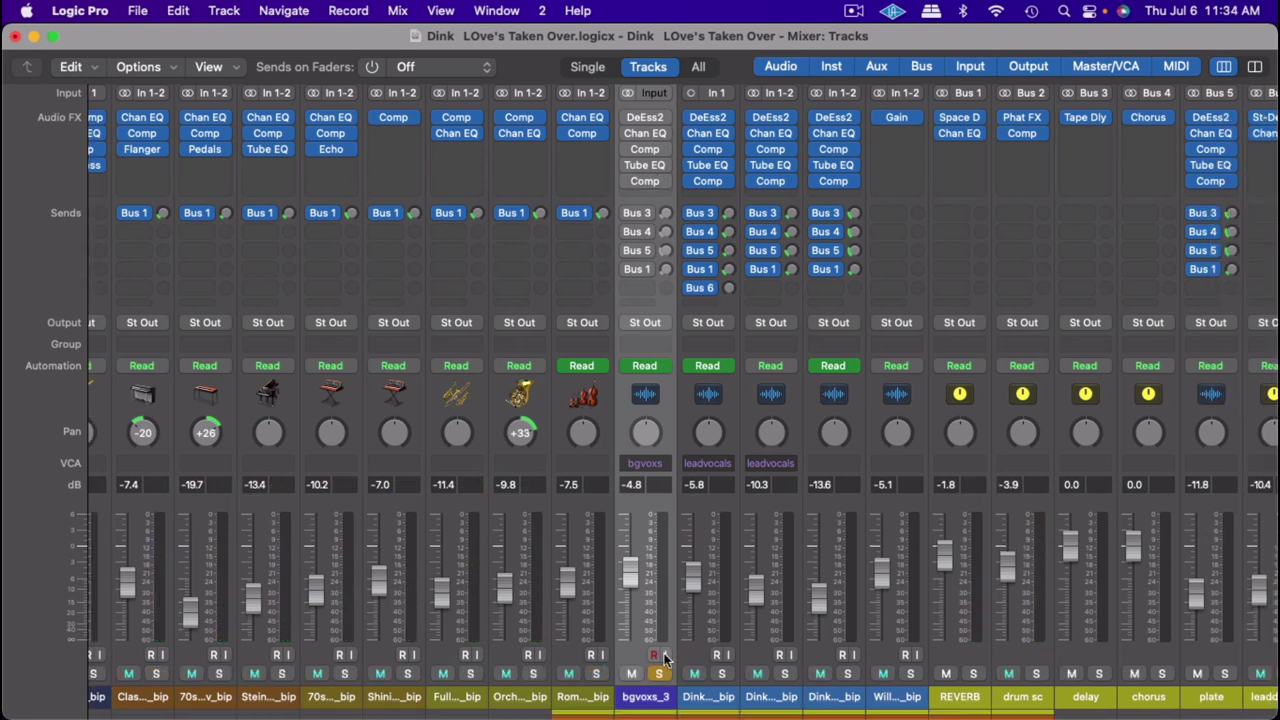
pyautogui.press('space')
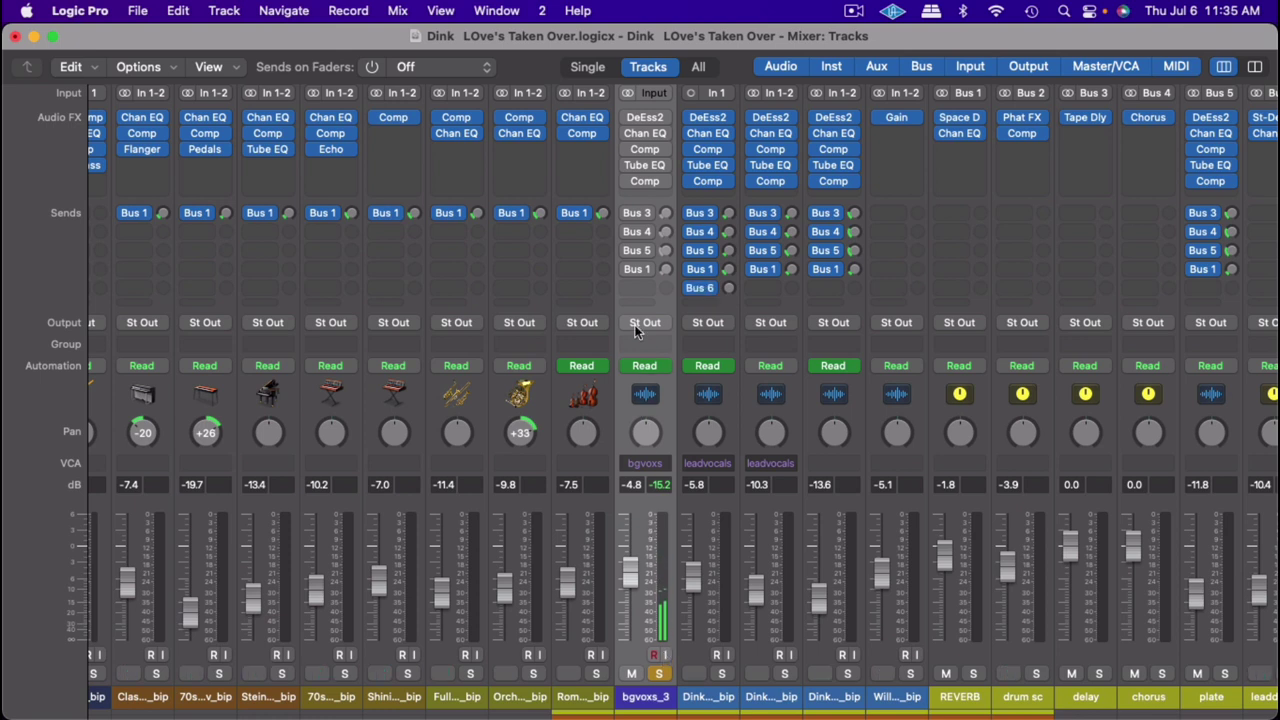
# Step: Turn on DeEsser 2 and the Channel EQ on bgvoxs_3, reviewing their settings and playing the track
pyautogui.click(641, 114)
pyautogui.click(437, 305)
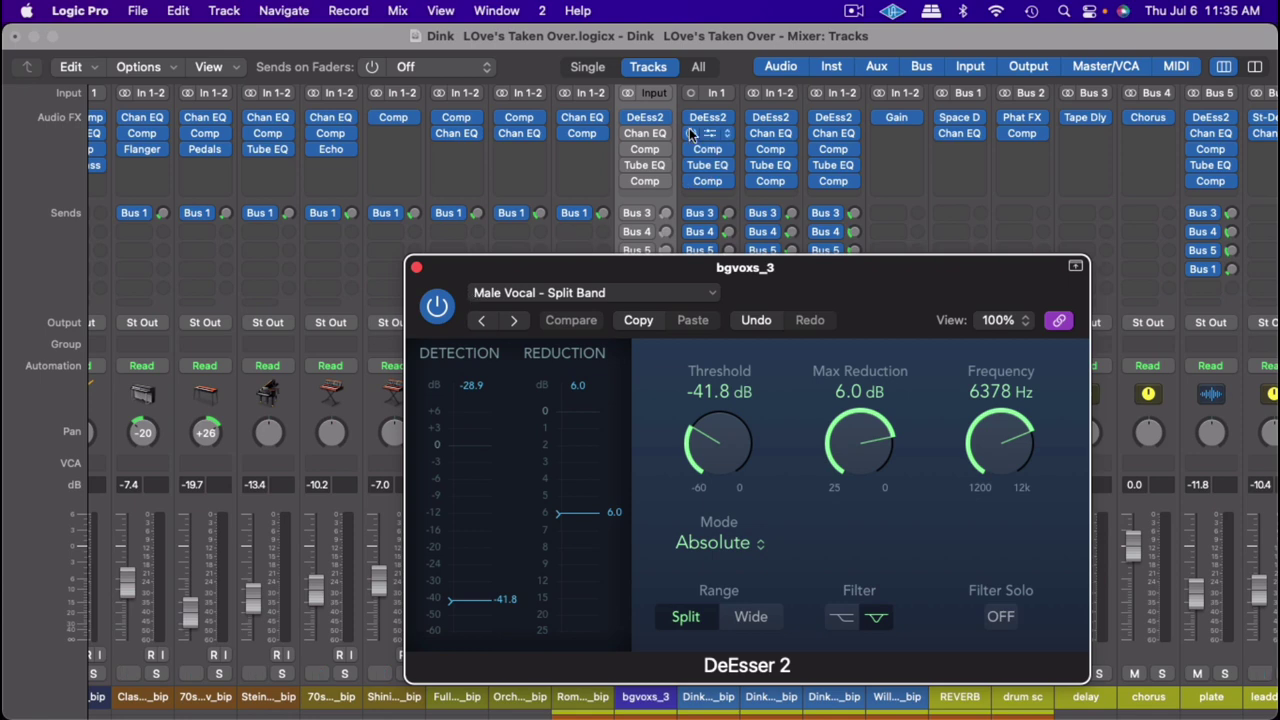
pyautogui.click(647, 133)
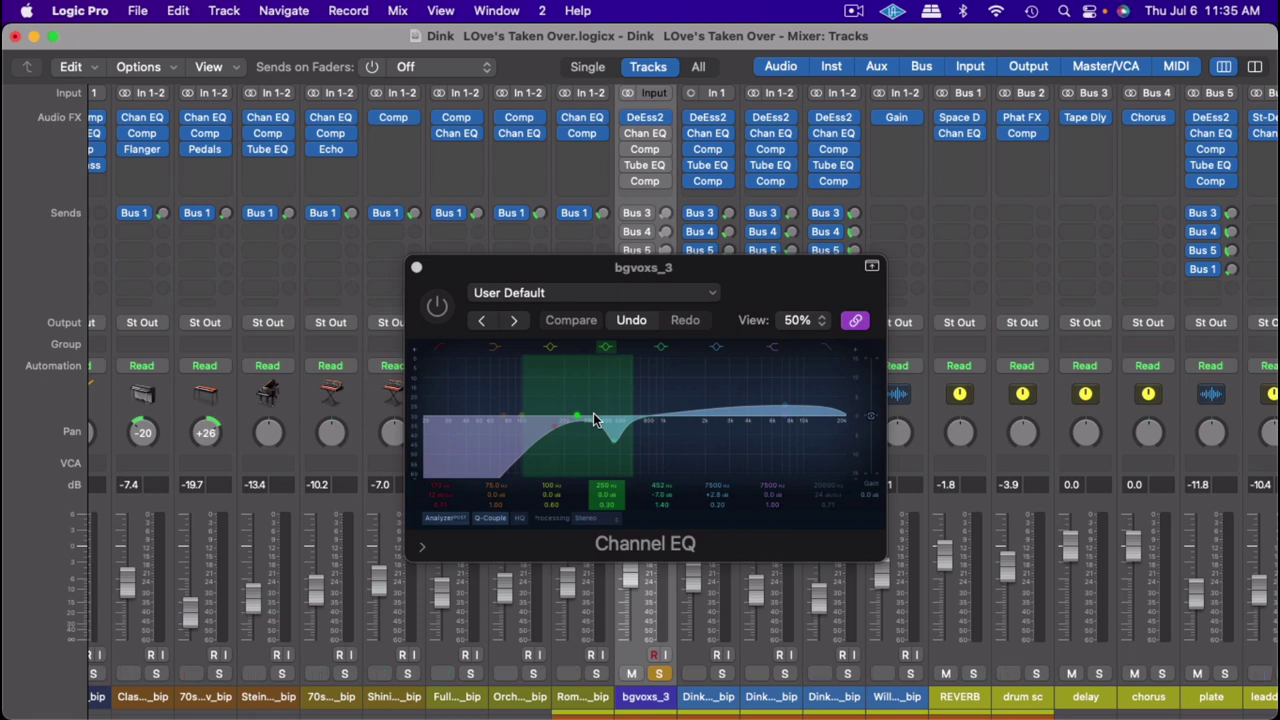
pyautogui.click(436, 305)
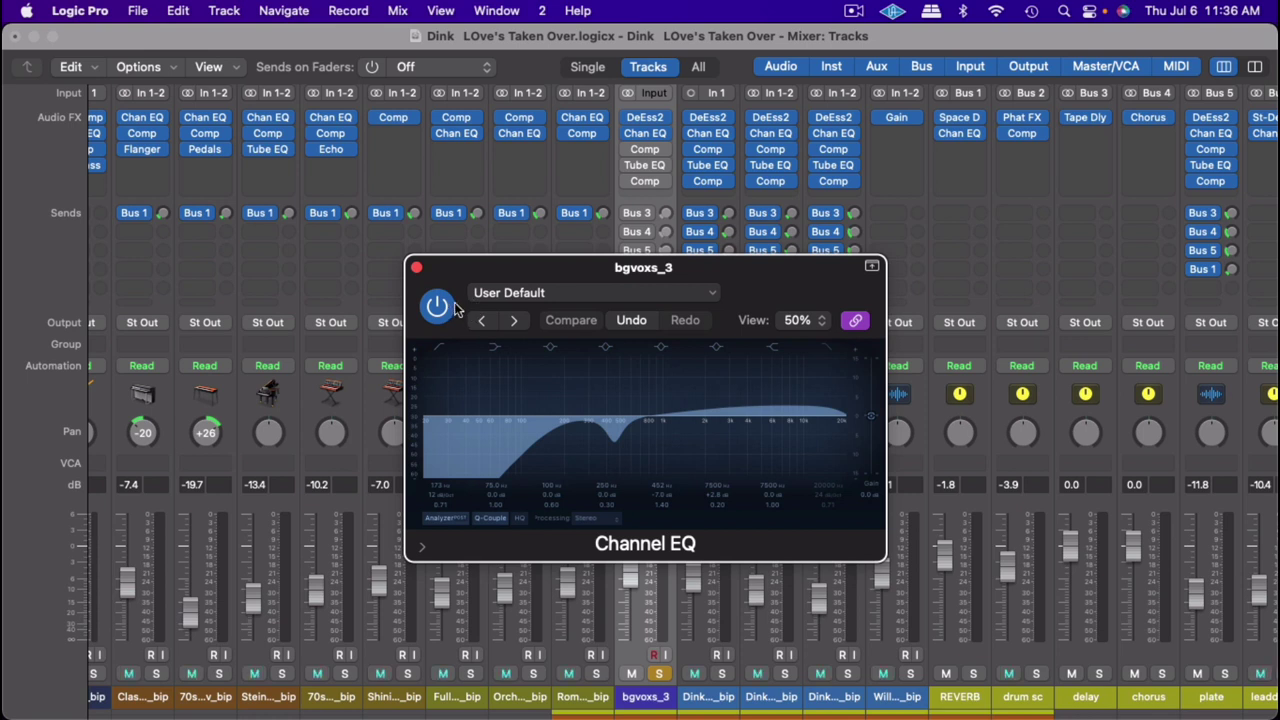
pyautogui.press('space')
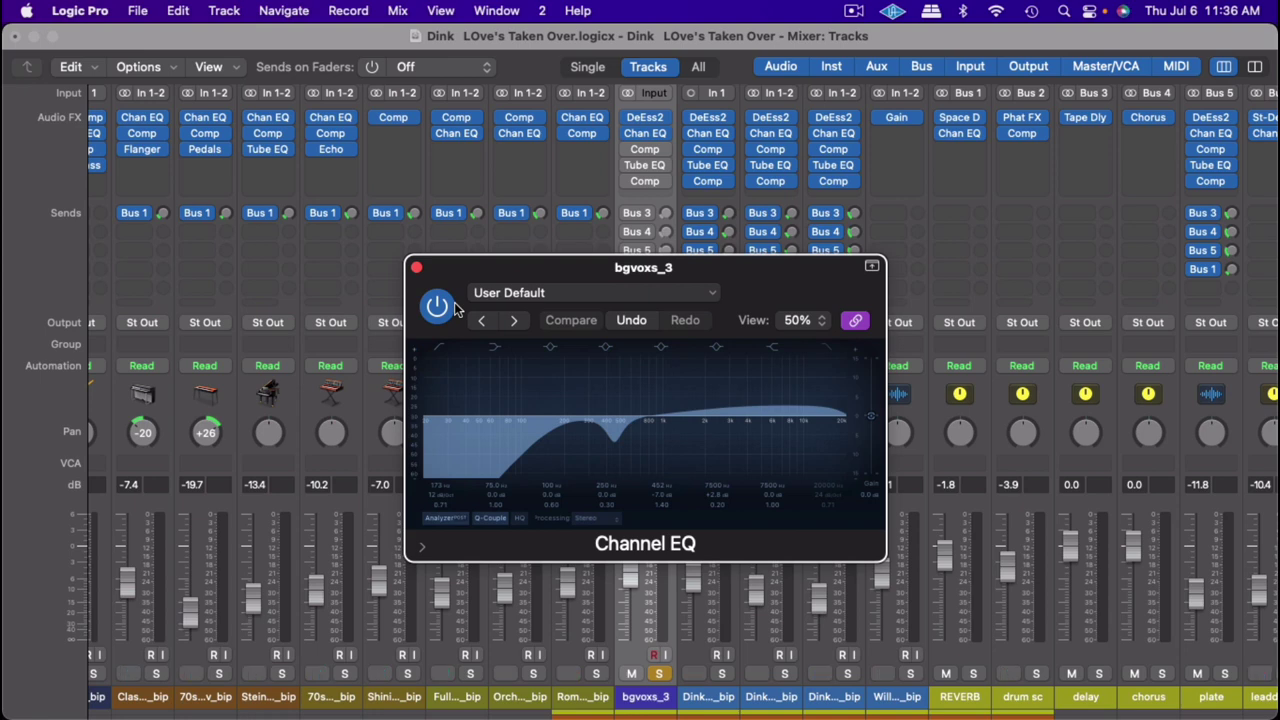
pyautogui.click(416, 269)
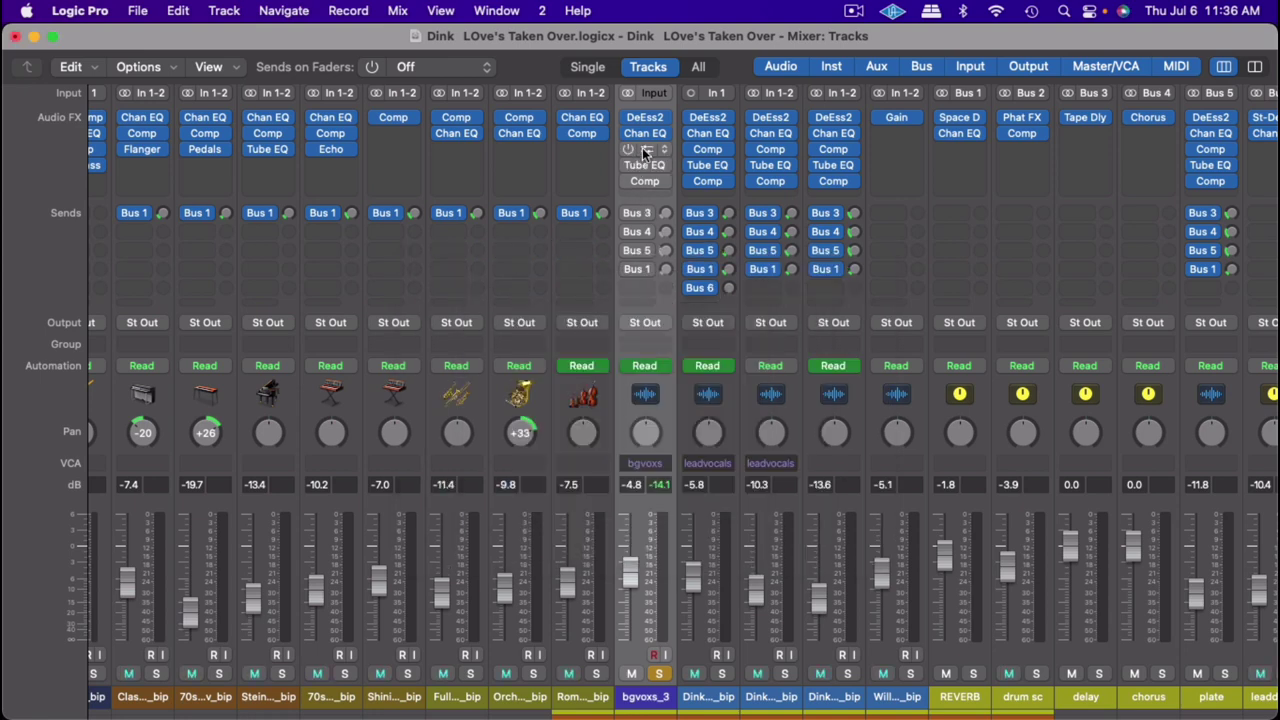
# Step: Review the first Compressor on bgvoxs_3, the Vintage Opto model, turn it on and play the track through it
pyautogui.click(645, 150)
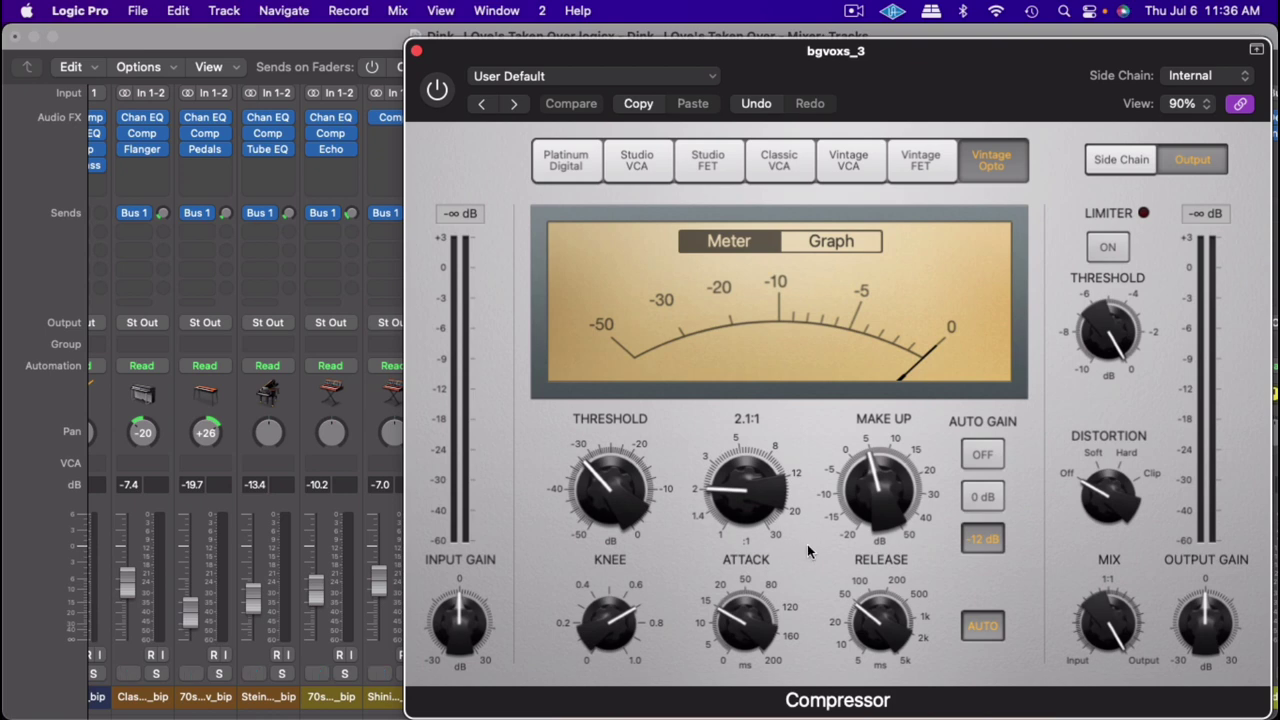
pyautogui.moveTo(706, 503)
pyautogui.click(432, 90)
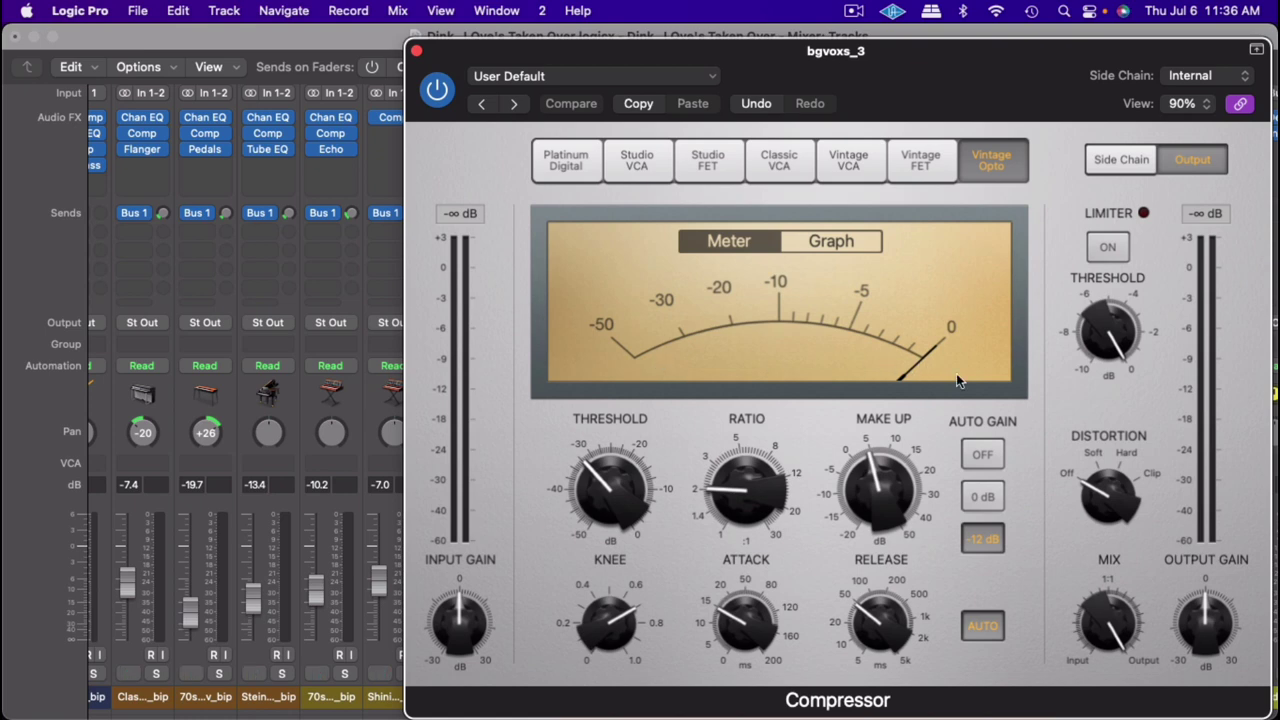
pyautogui.press('space')
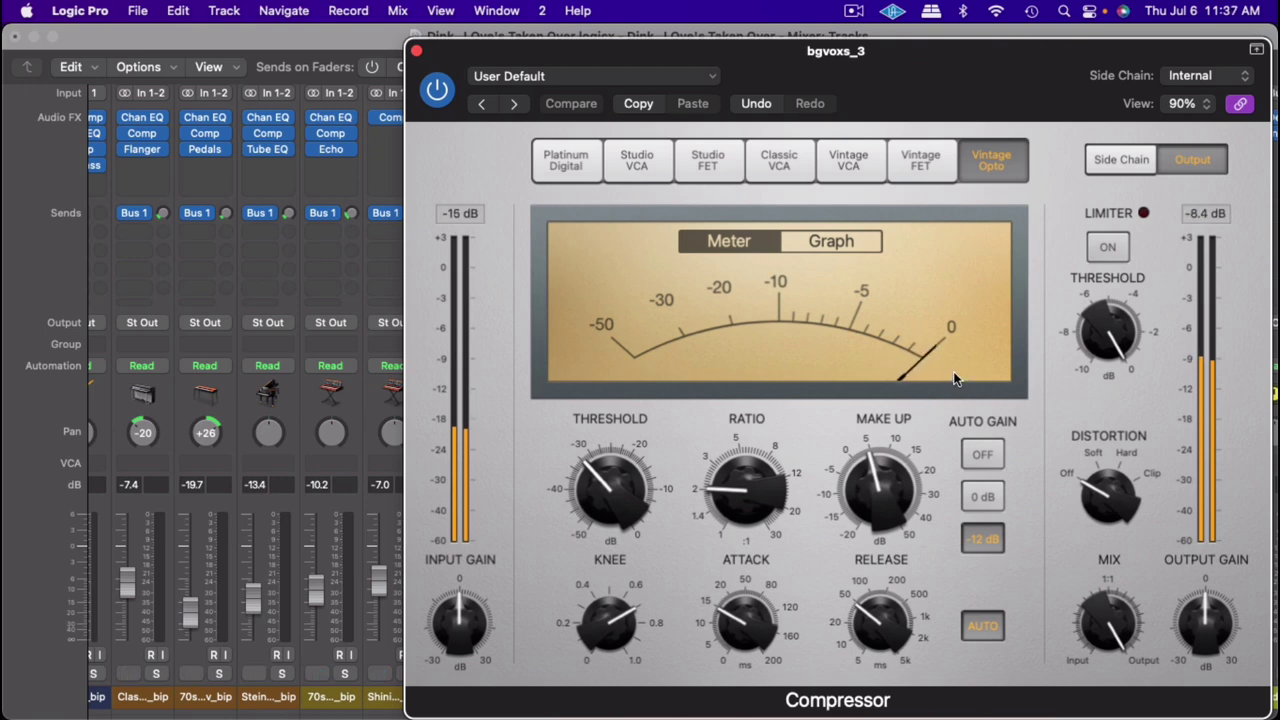
pyautogui.click(418, 51)
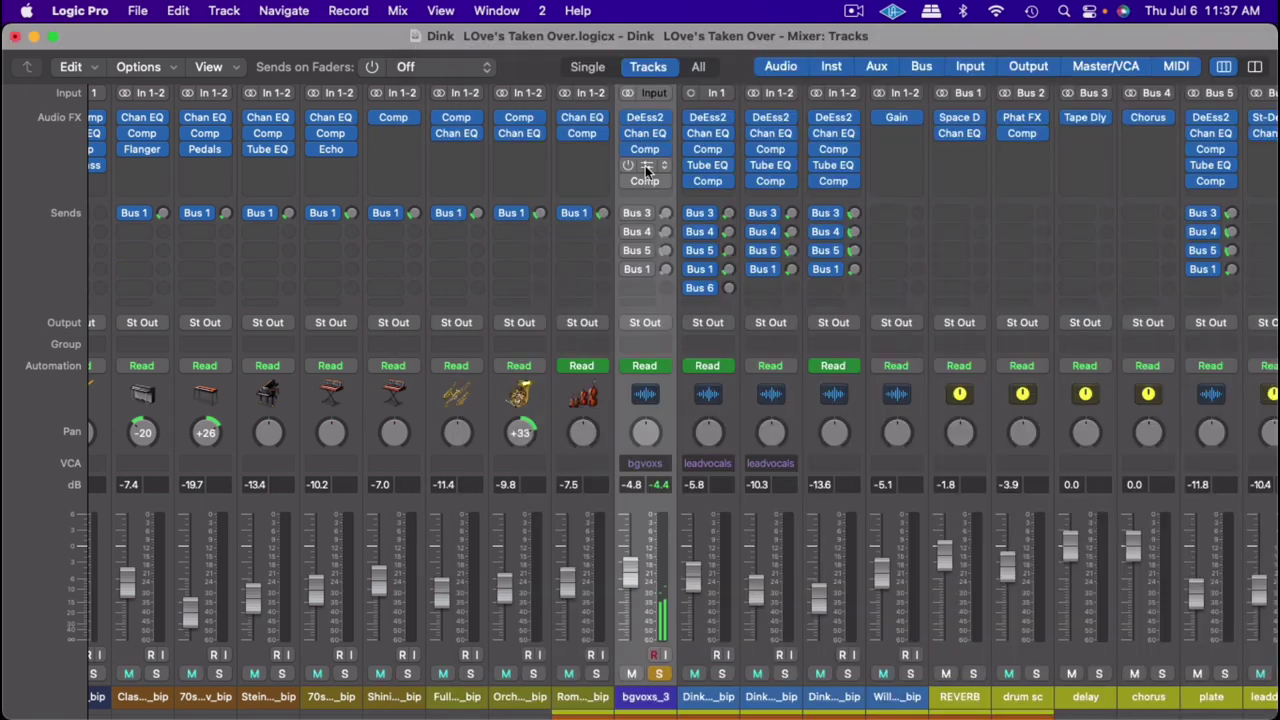
# Step: Review and turn on the Vintage Tube EQ and the Studio VCA Compressor on bgvoxs_3, and play the track
pyautogui.click(646, 168)
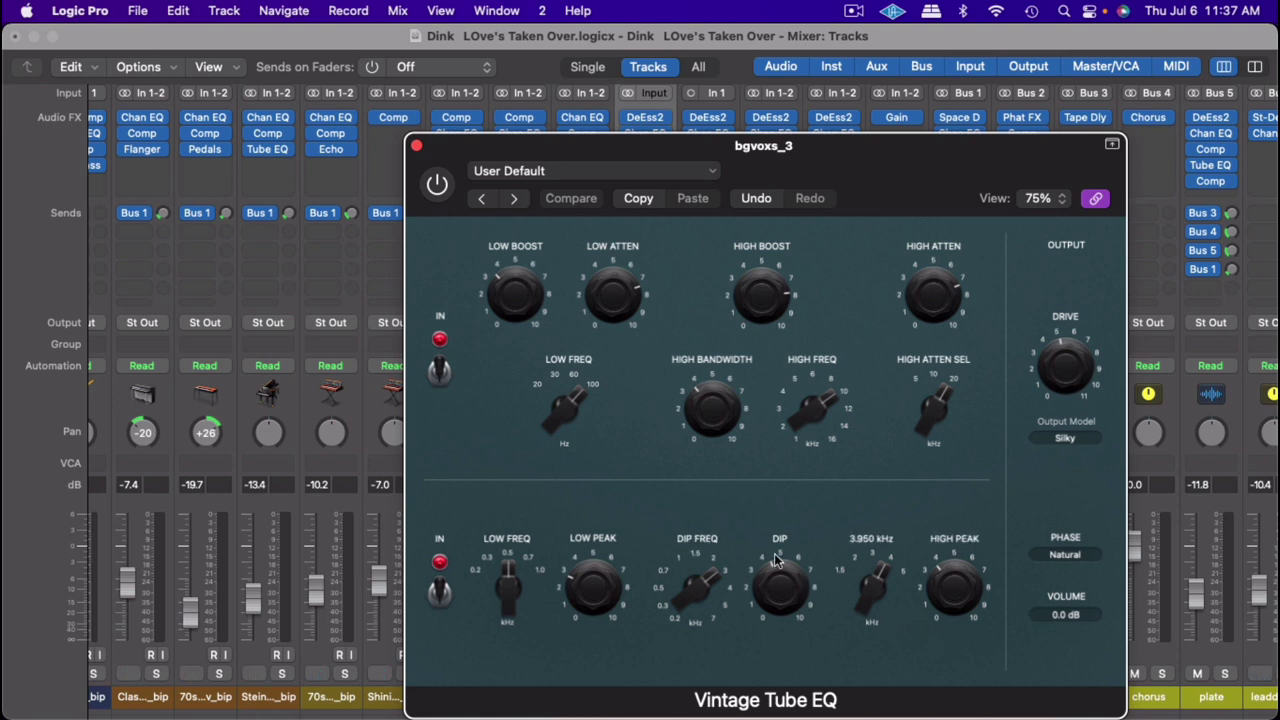
pyautogui.click(440, 186)
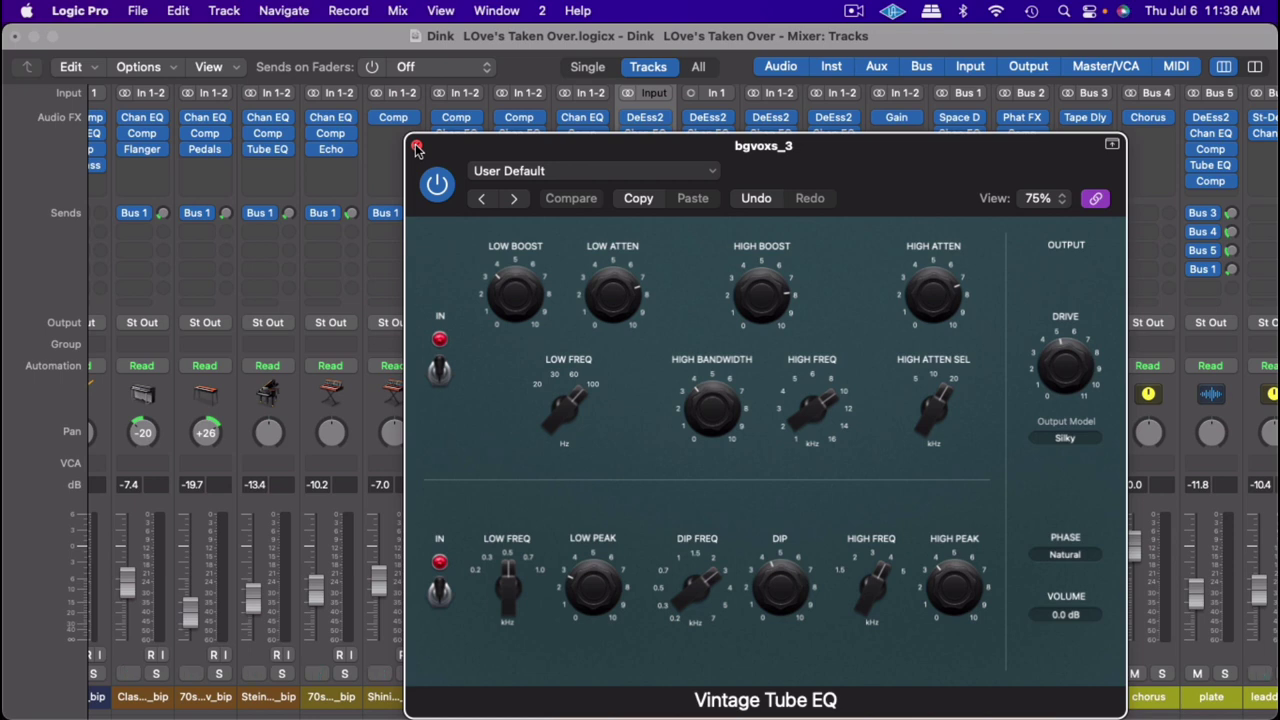
pyautogui.click(417, 148)
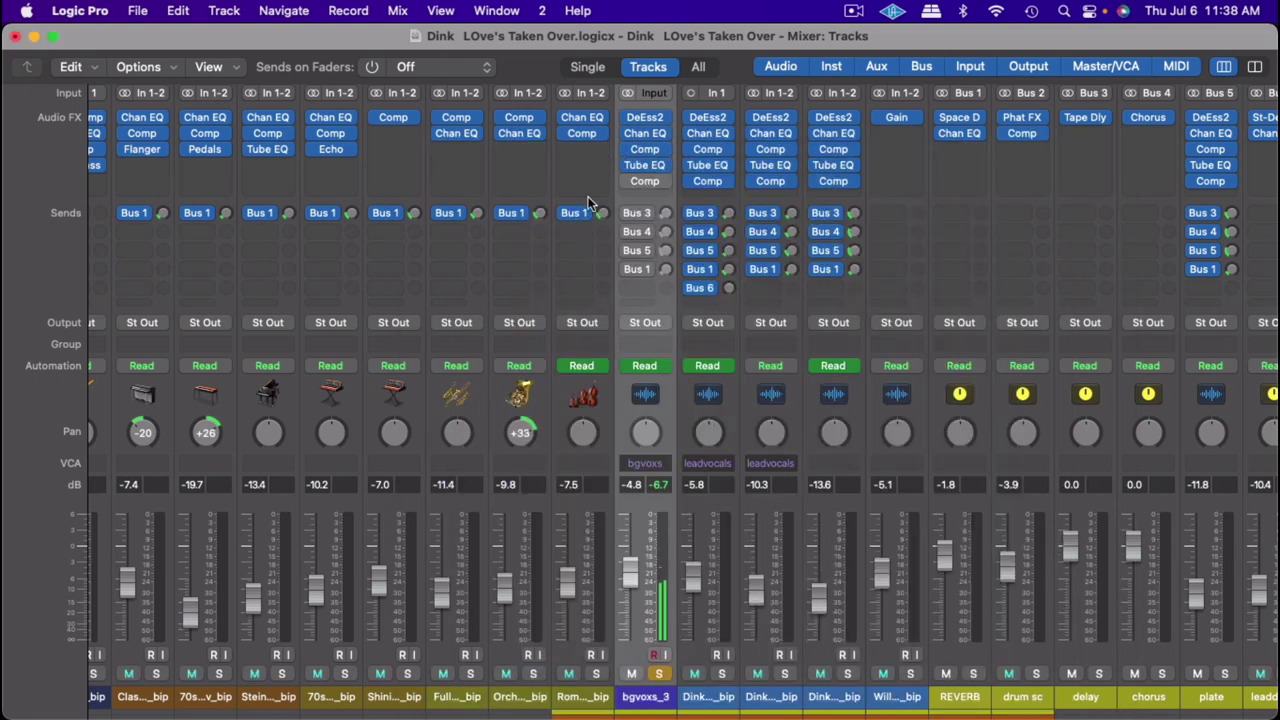
pyautogui.click(647, 181)
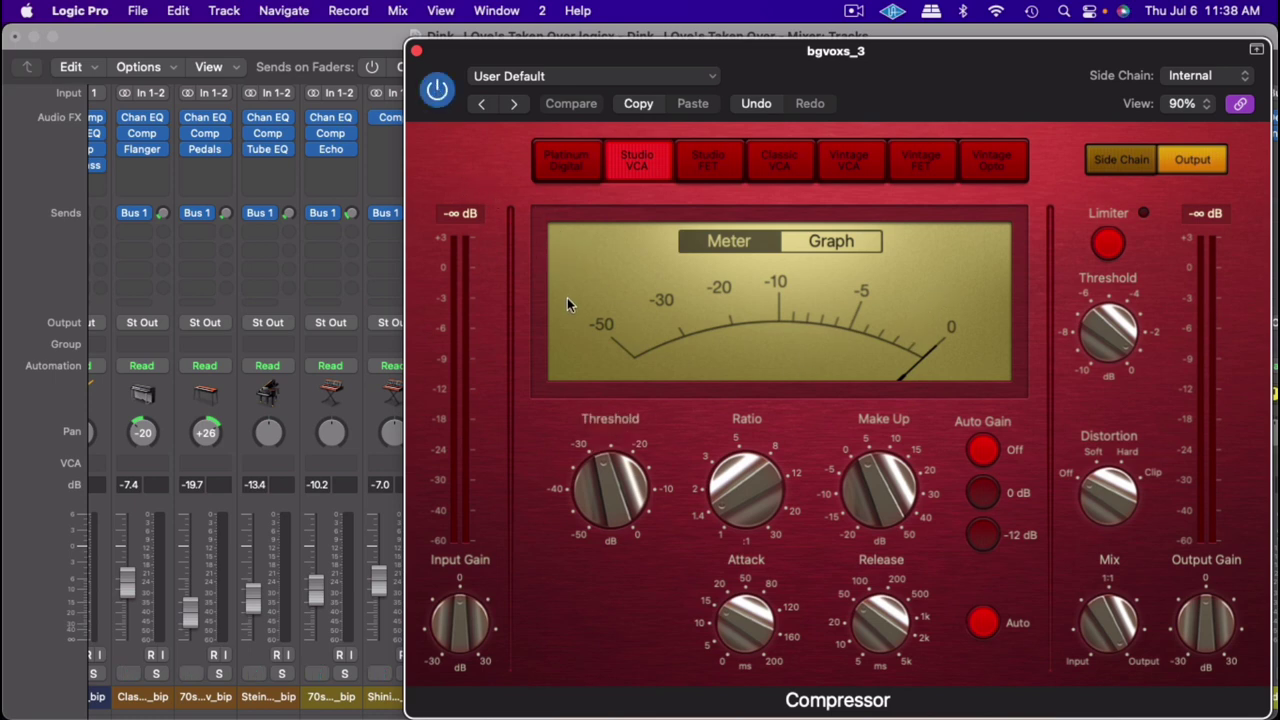
pyautogui.press('space')
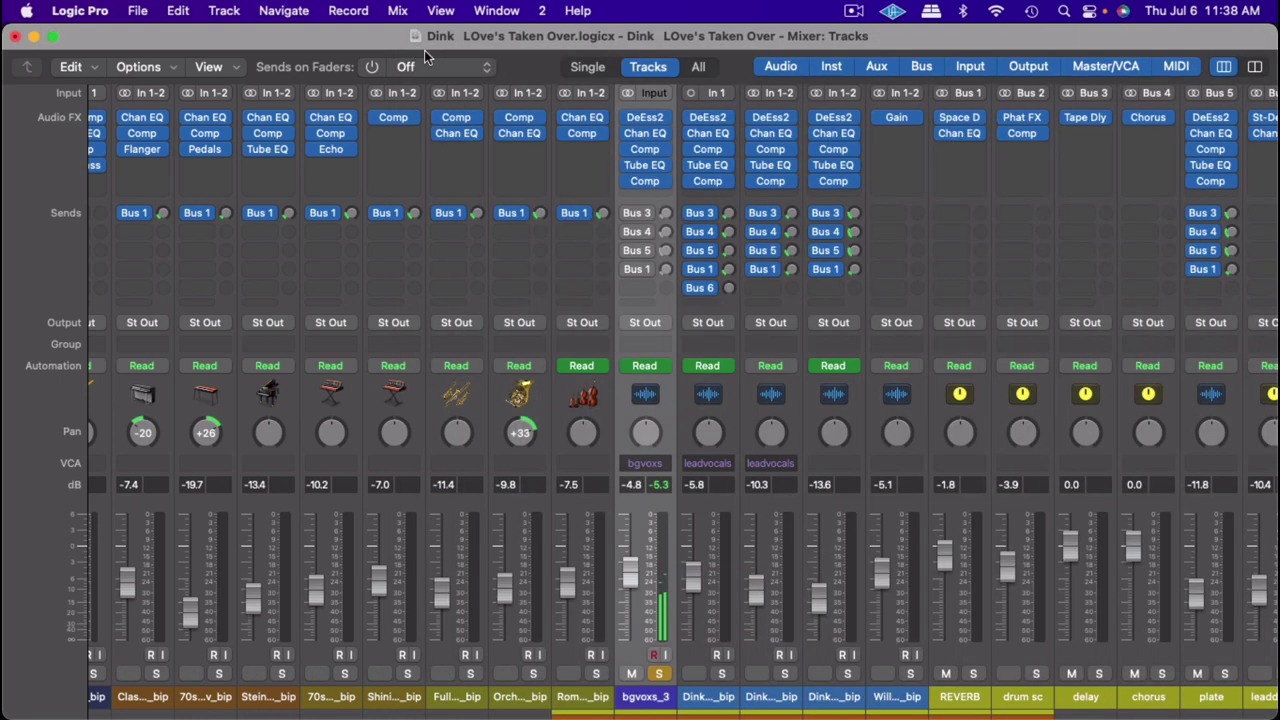
pyautogui.click(417, 51)
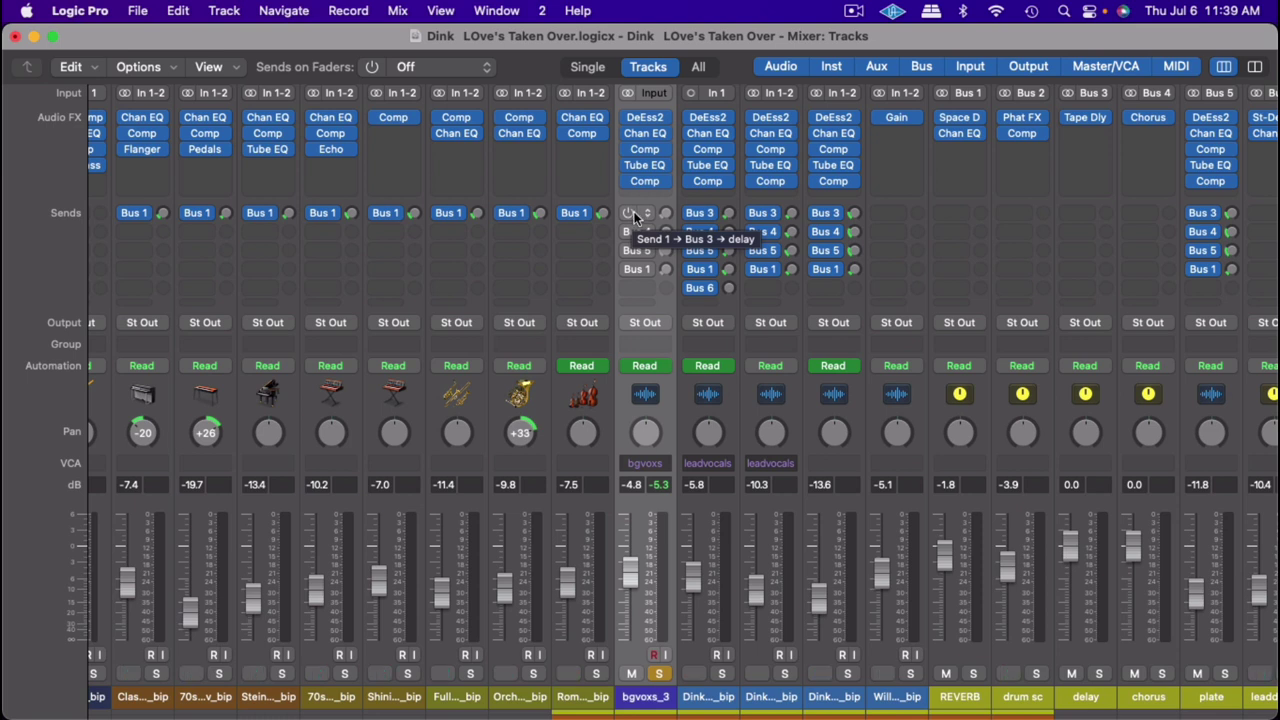
# Step: Turn on the Bus 3 delay and Bus 4 chorus sends of bgvoxs_3, reviewing the Tape Delay and Chorus on their aux channels
pyautogui.click(630, 213)
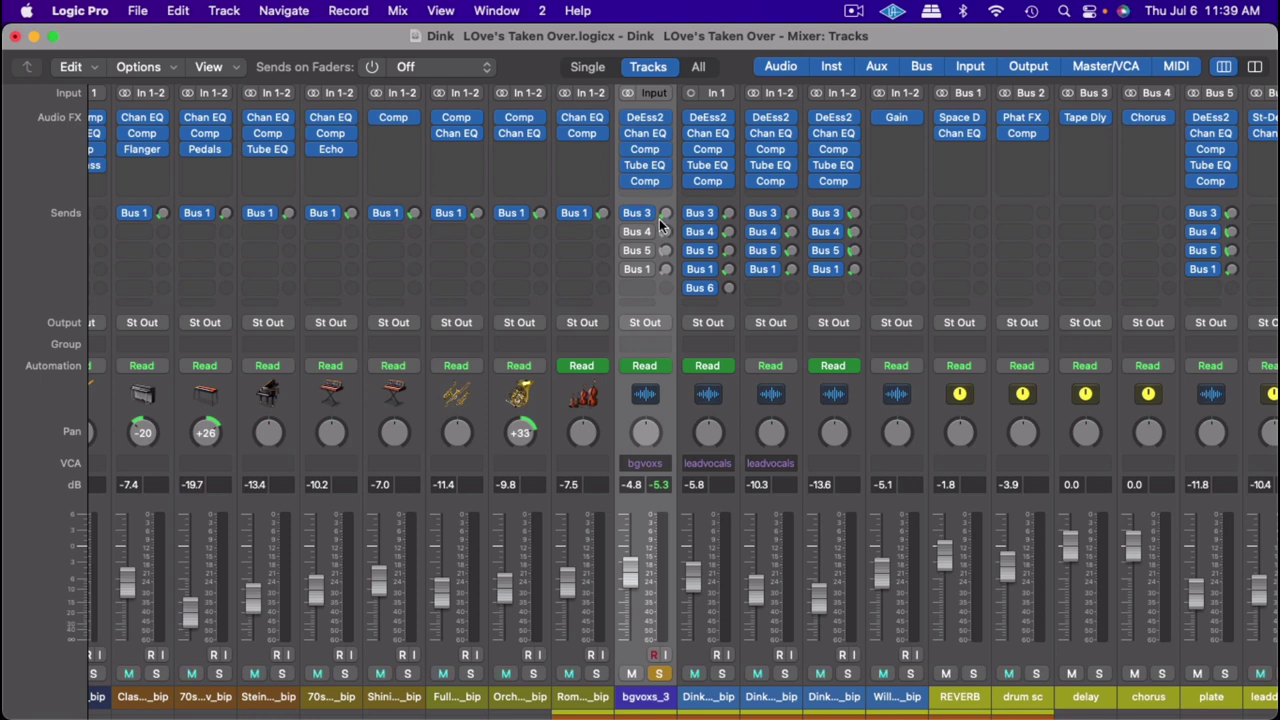
pyautogui.press('space')
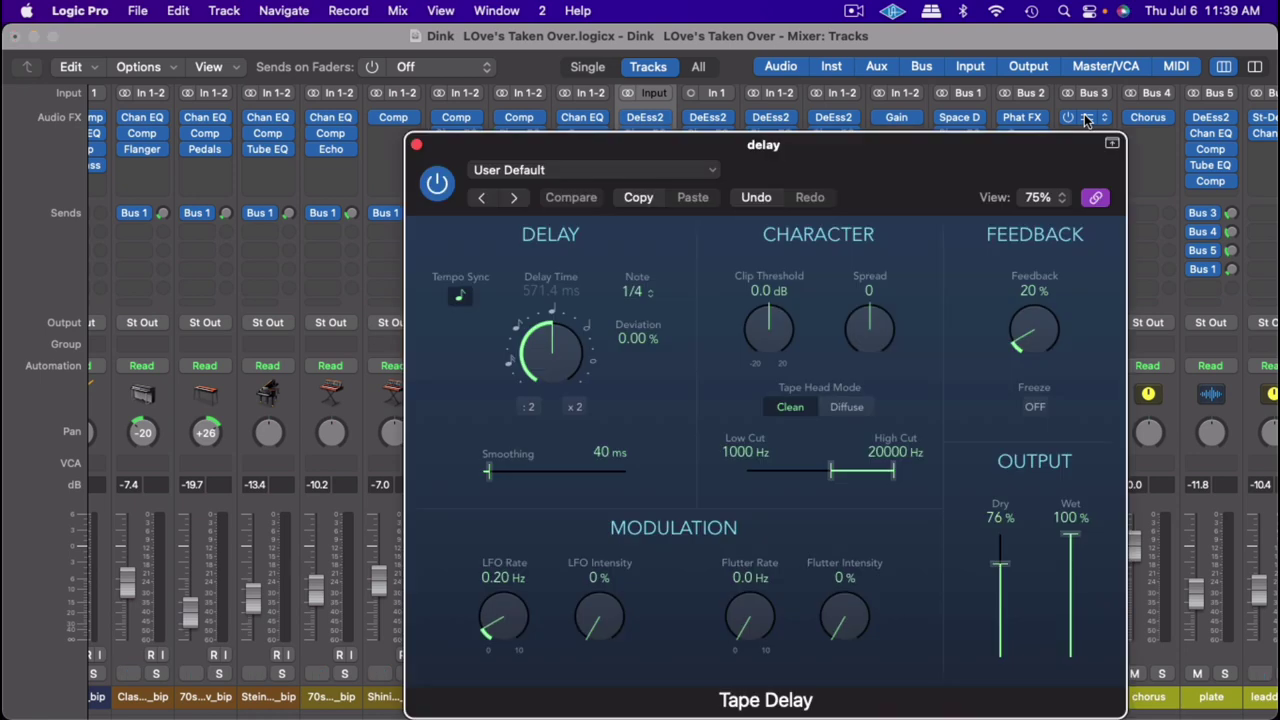
pyautogui.click(1086, 118)
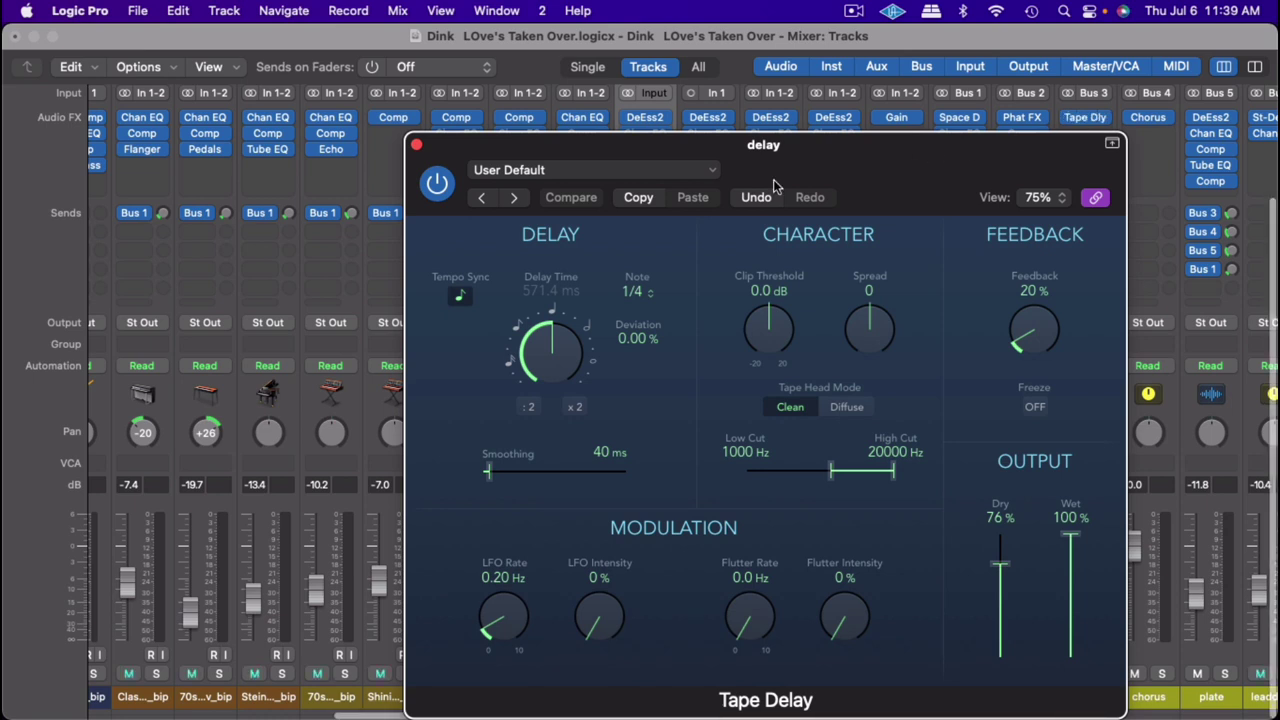
pyautogui.click(417, 147)
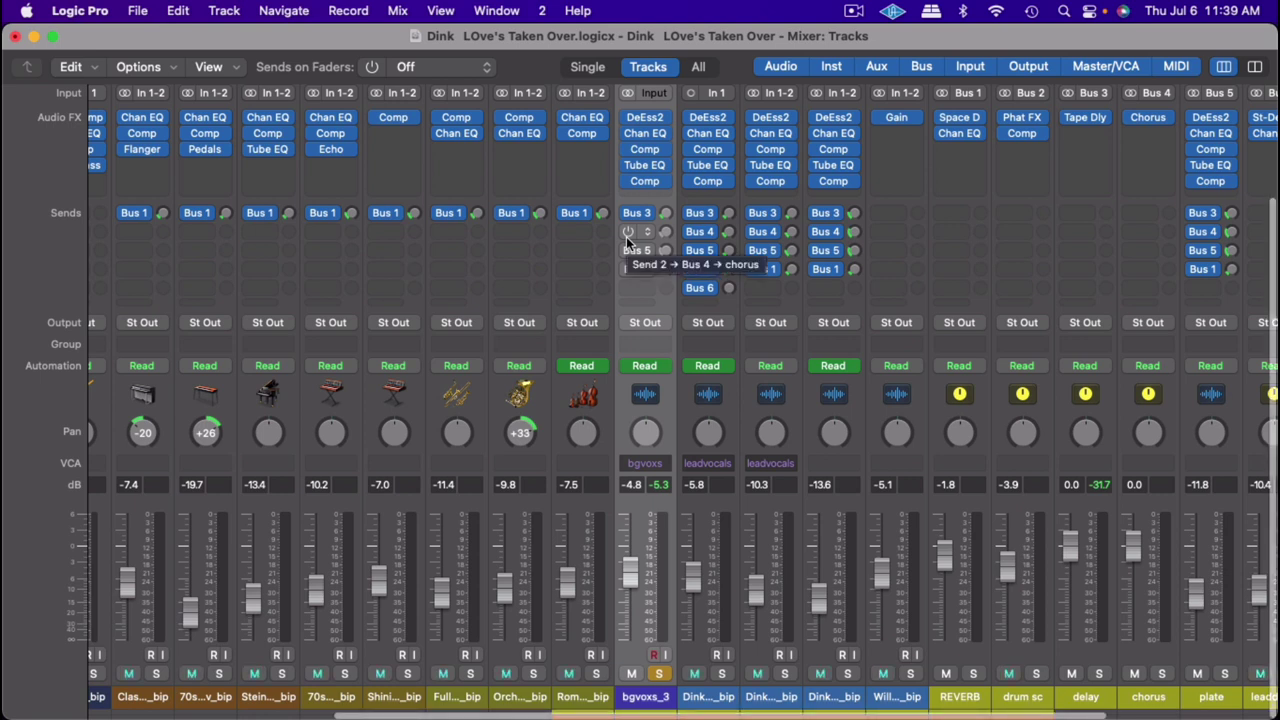
pyautogui.click(1150, 119)
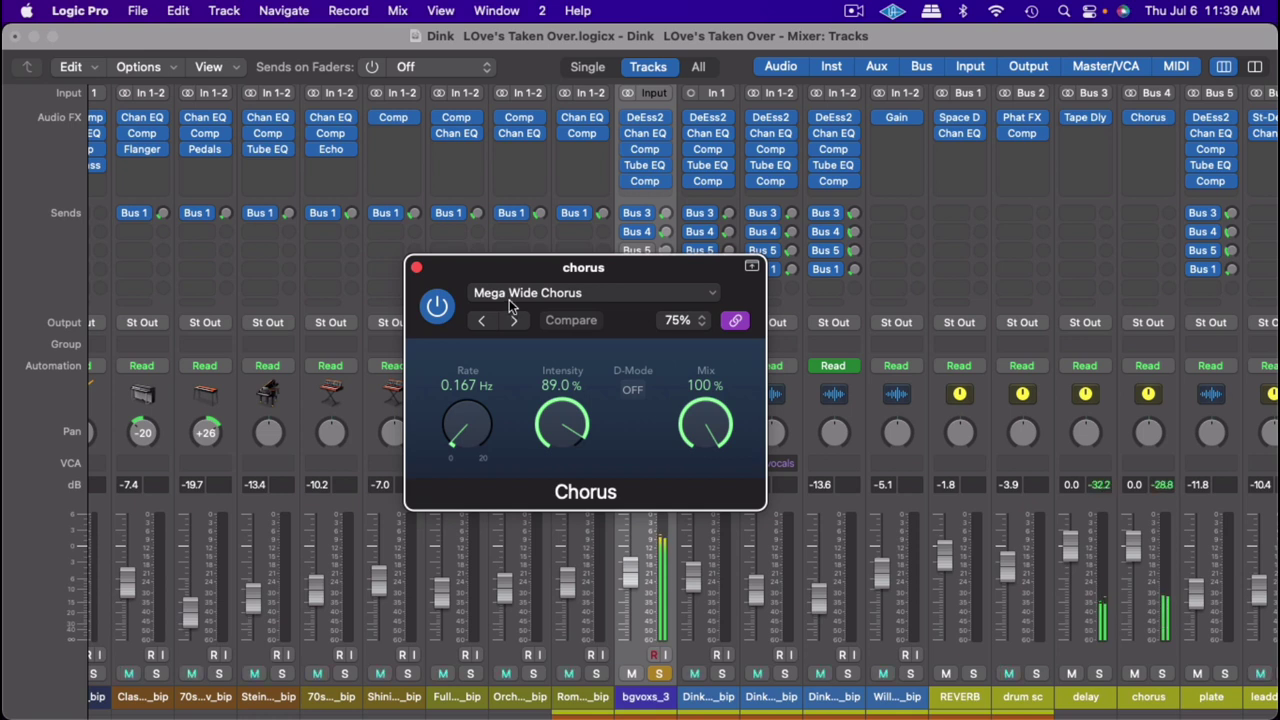
pyautogui.click(417, 270)
# Step: Turn on the Bus 5 plate send and the Bus 1 reverb send on bgvoxs_3
pyautogui.moveTo(642, 245)
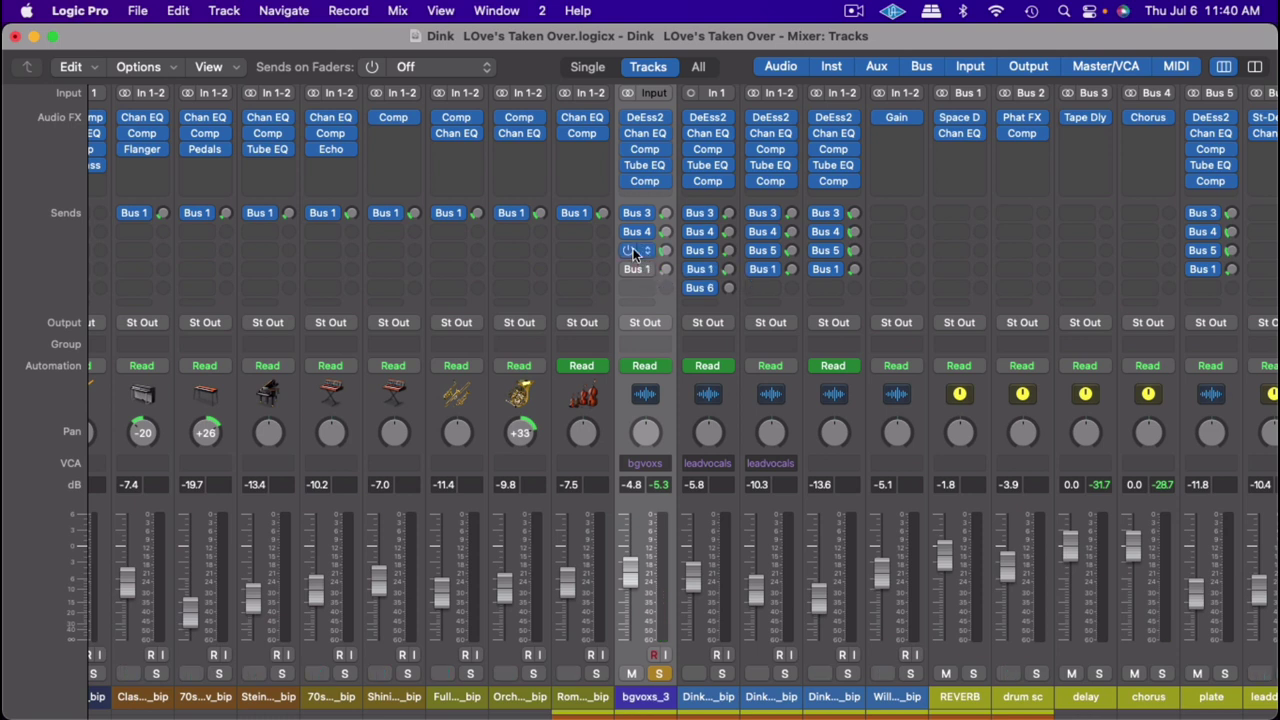
pyautogui.click(633, 250)
pyautogui.moveTo(649, 272)
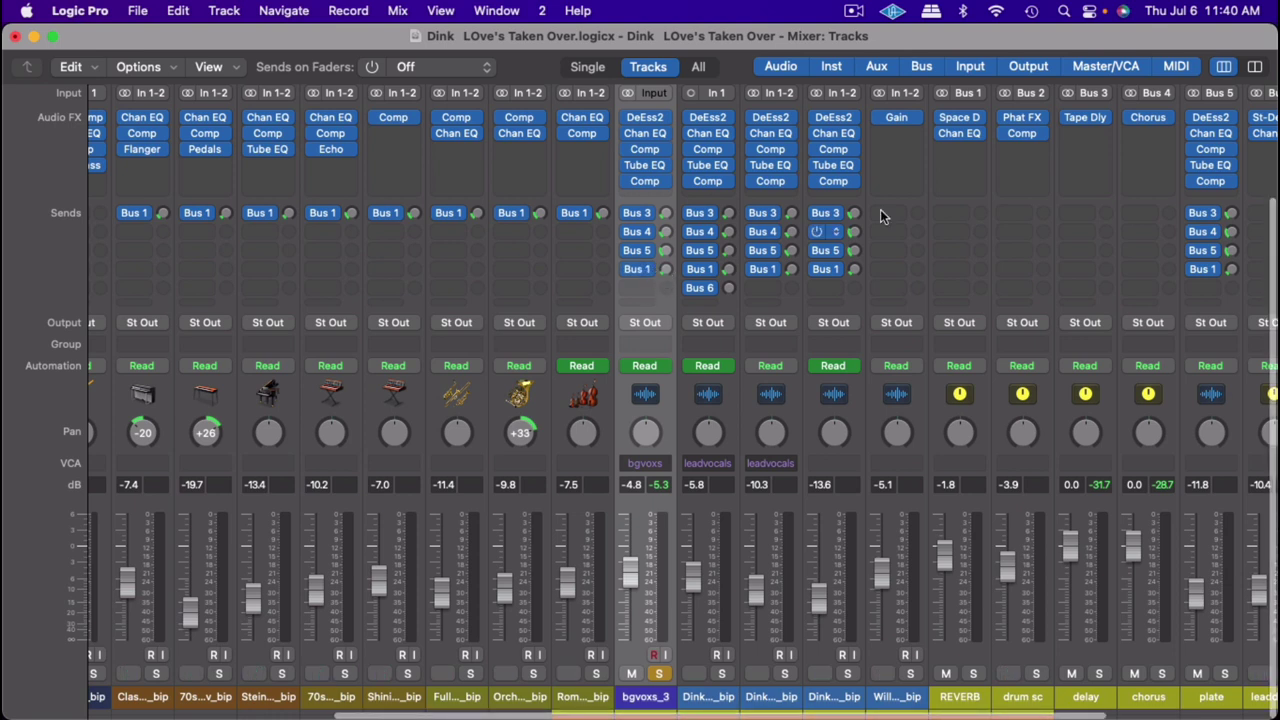
# Step: Open Space Designer on the REVERB aux fed by Bus 1 to examine its impulse response settings
pyautogui.click(966, 92)
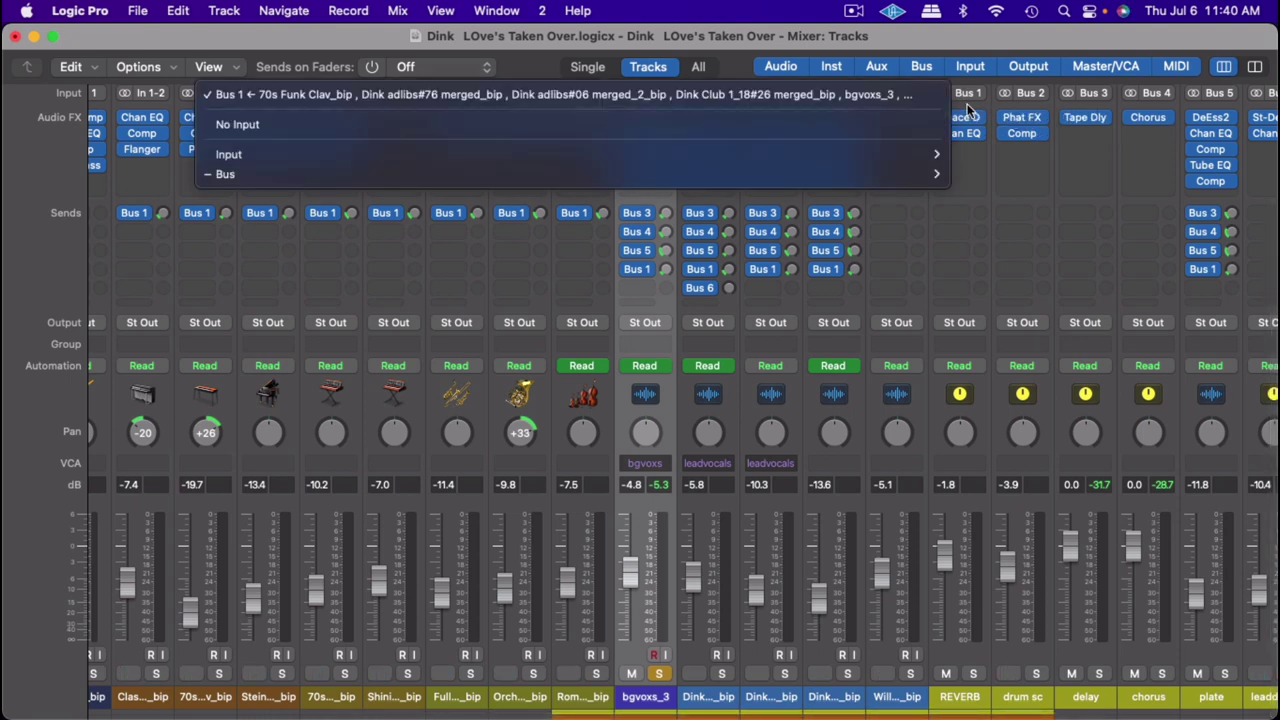
pyautogui.click(968, 118)
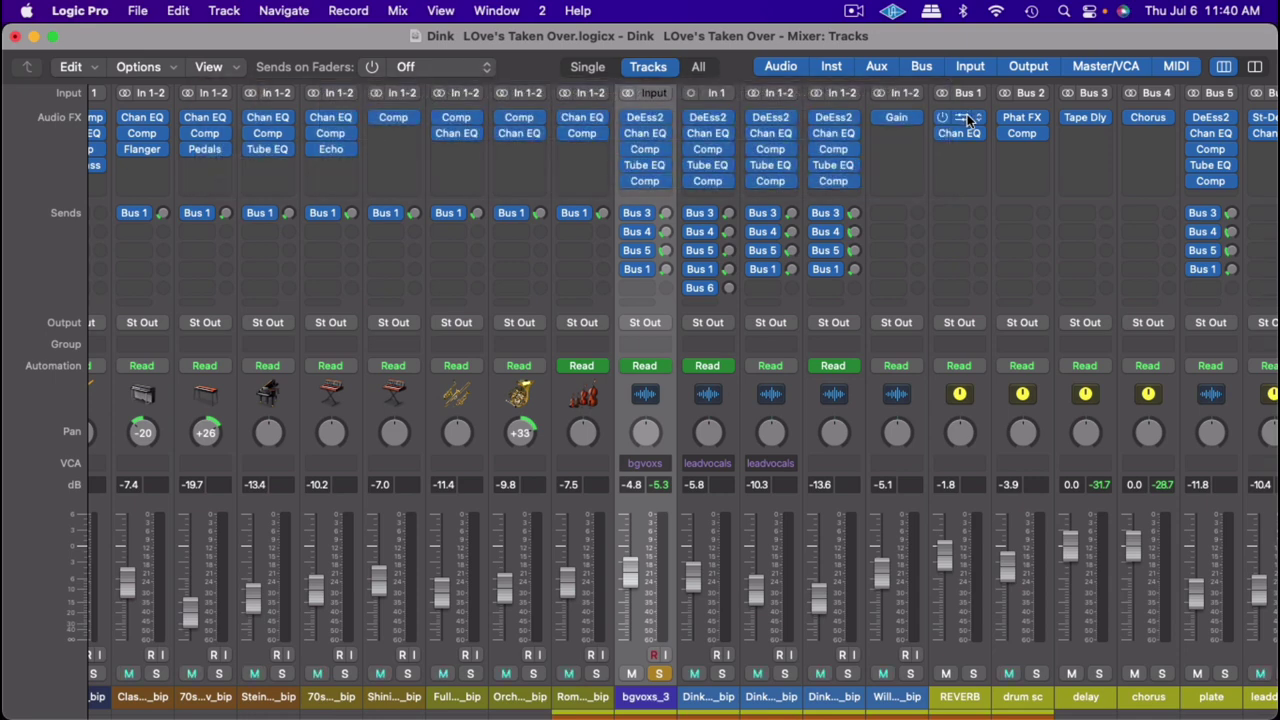
pyautogui.click(967, 116)
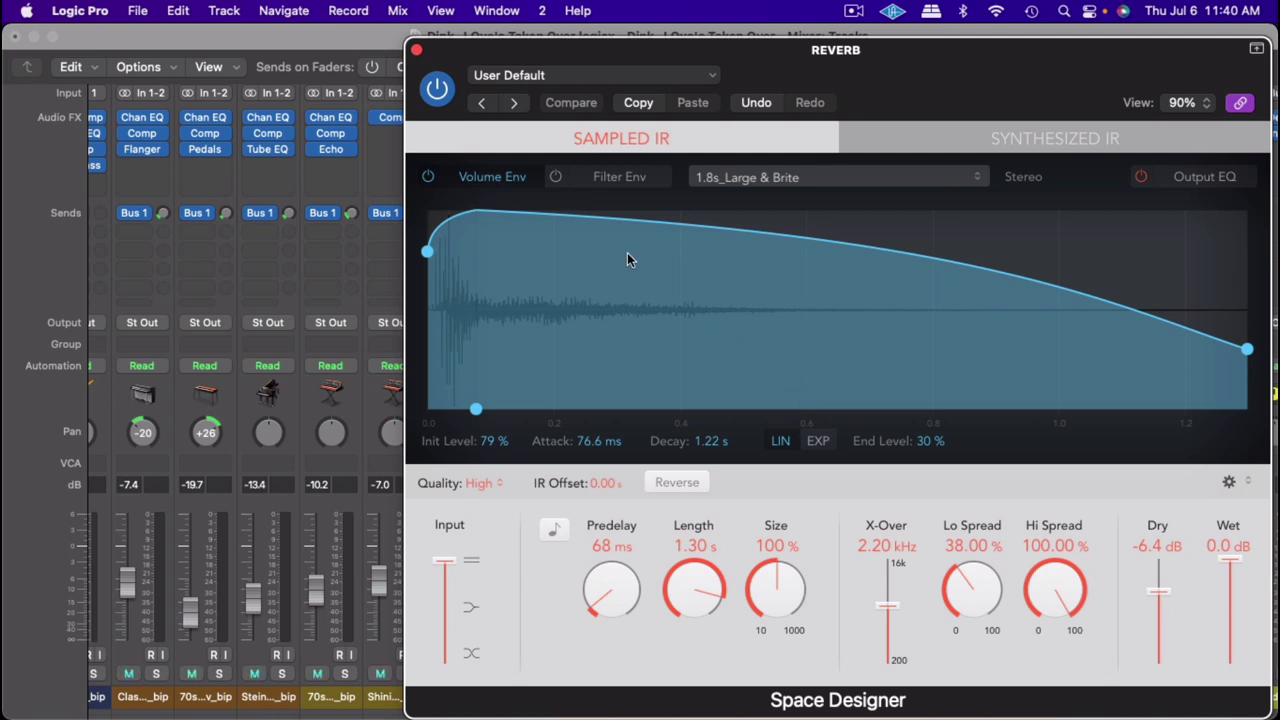
# Step: Take bgvoxs_3 out of solo, then unmute and select the adlibs#76 lead vocal track
pyautogui.click(417, 50)
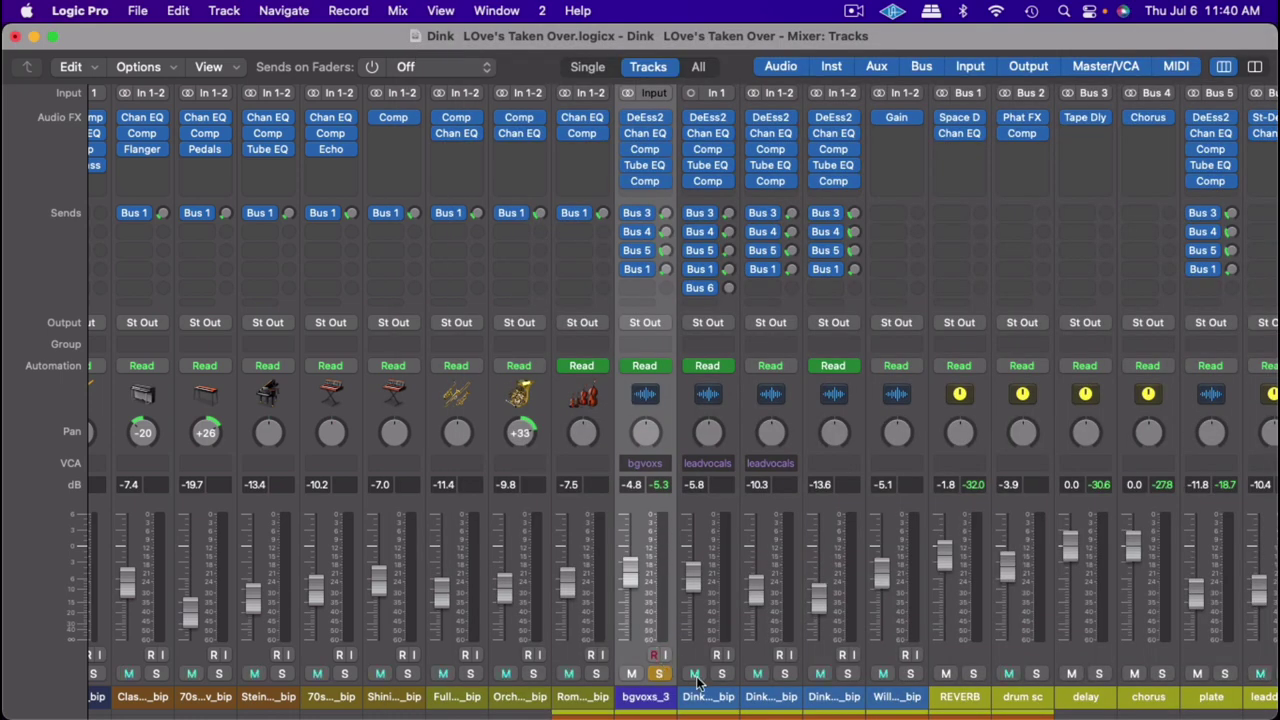
pyautogui.click(659, 674)
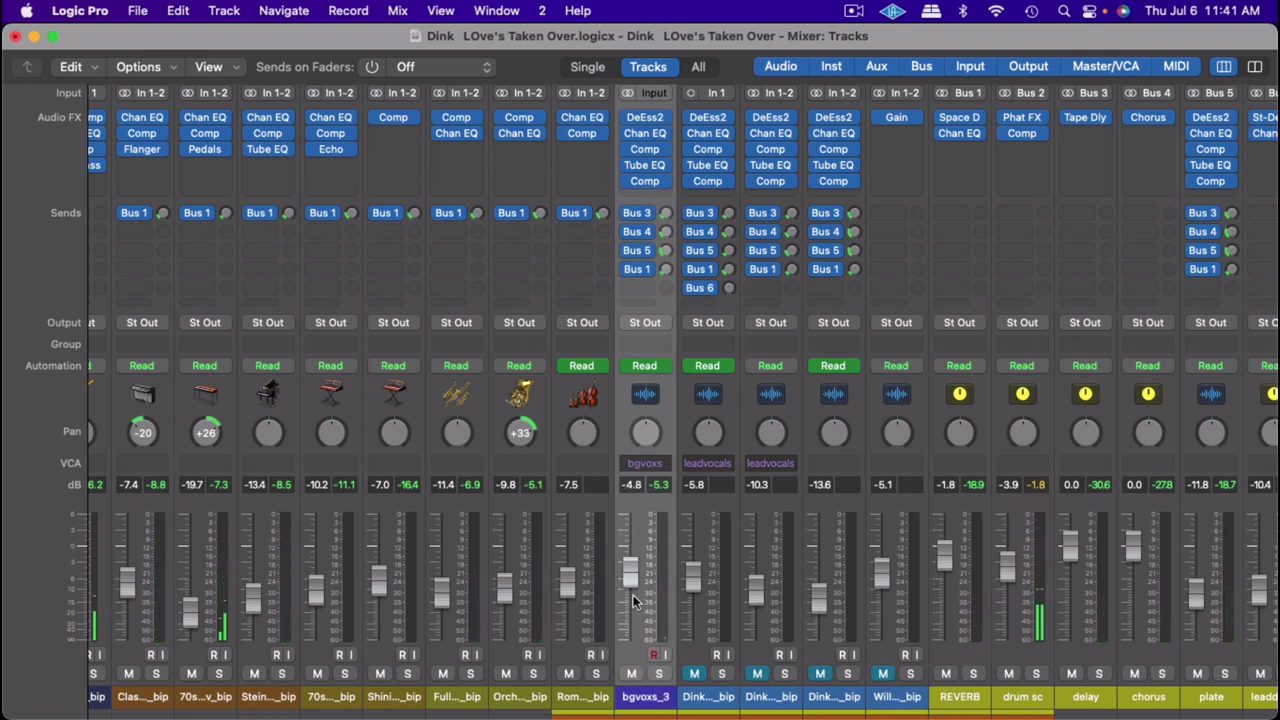
pyautogui.click(694, 673)
pyautogui.click(702, 693)
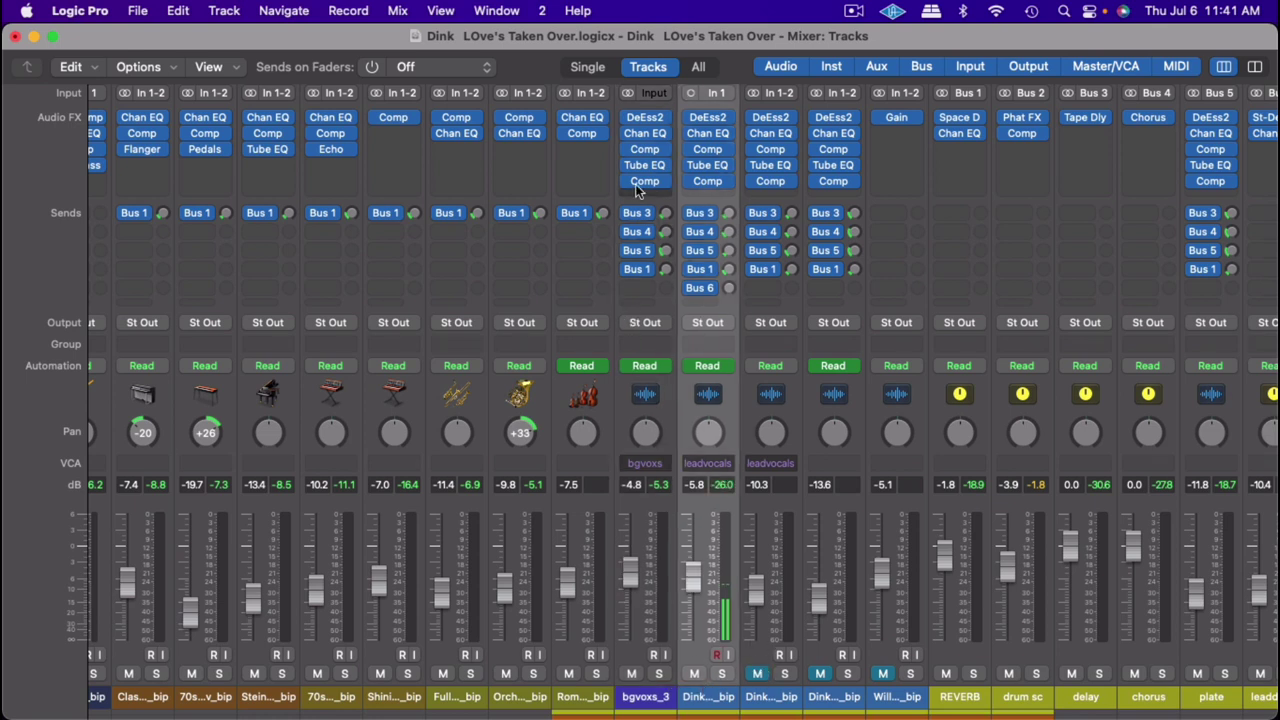
# Step: Review the channel strip setting commands for copying and pasting settings between bgvoxs_3 and the adlibs#76 lead vocal
pyautogui.click(655, 696)
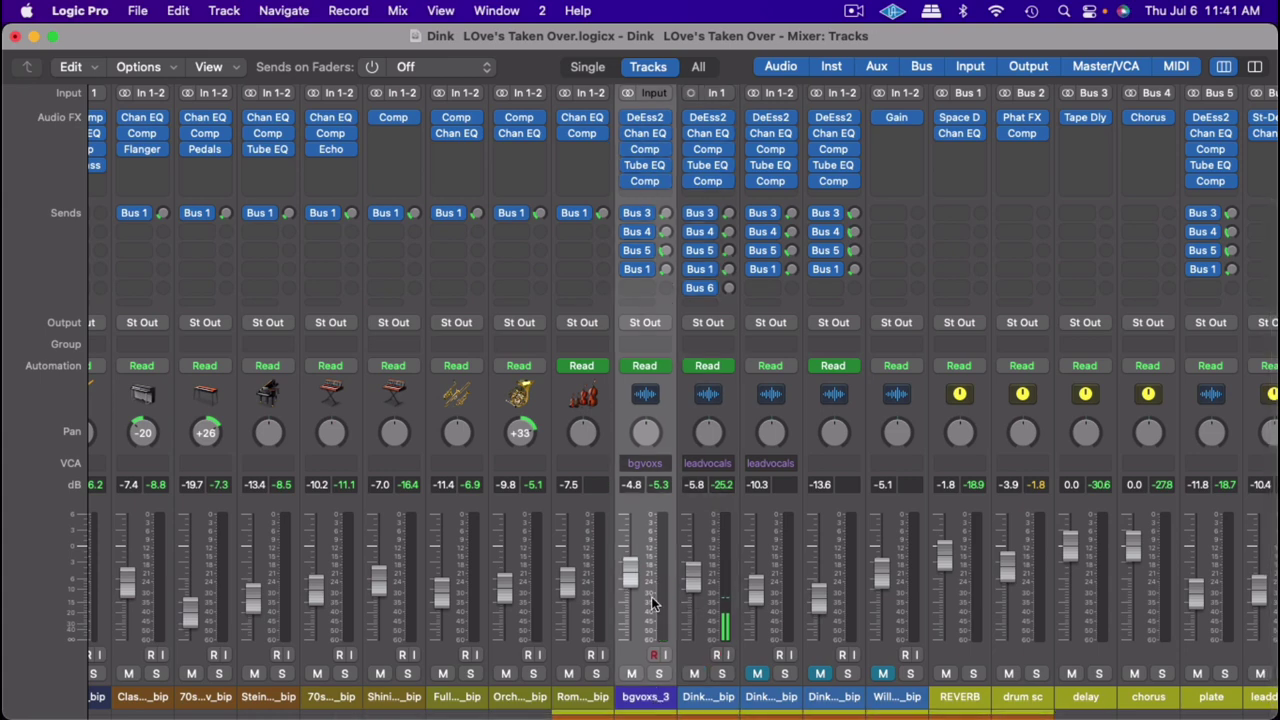
pyautogui.scroll(3, 657, 102)
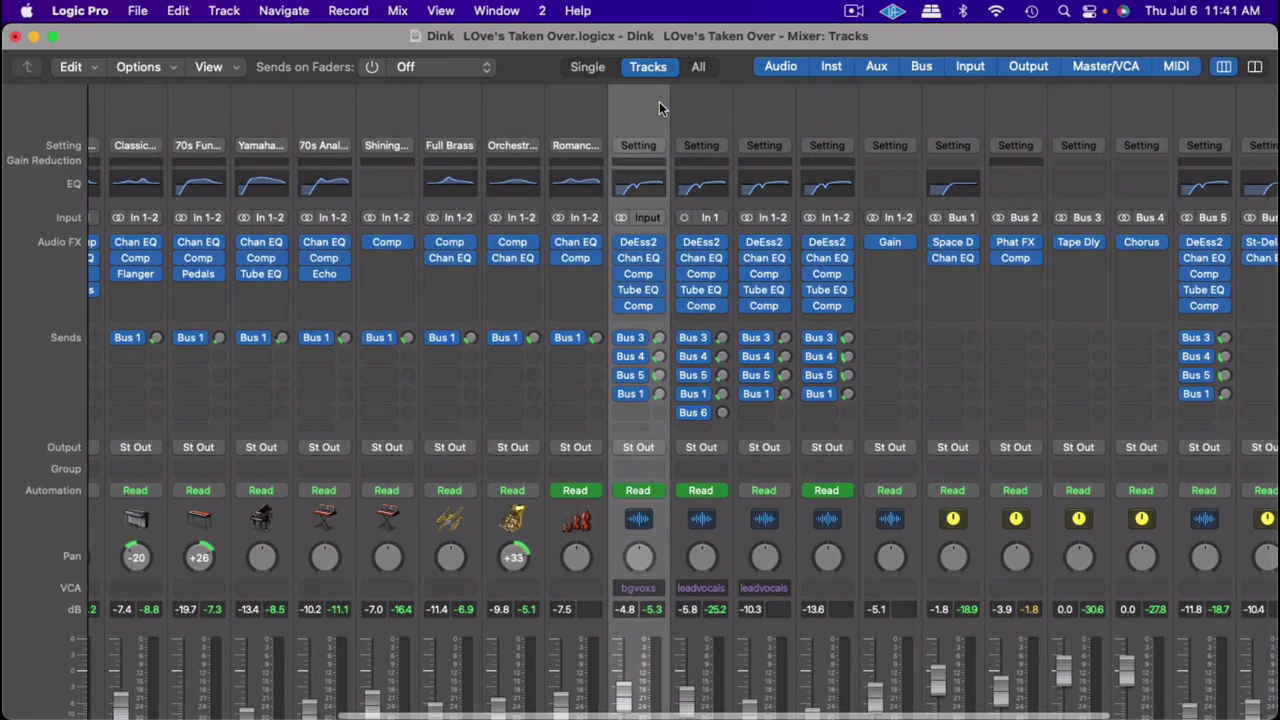
pyautogui.click(641, 147)
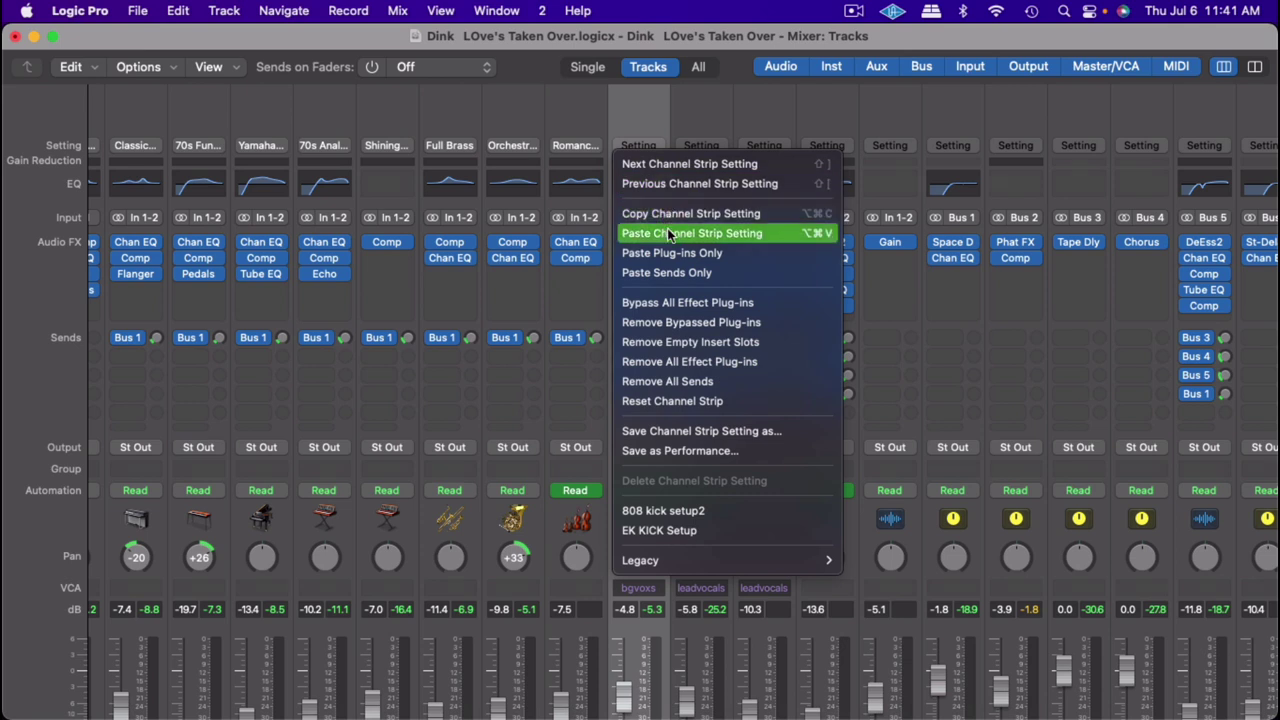
pyautogui.click(657, 35)
pyautogui.click(684, 113)
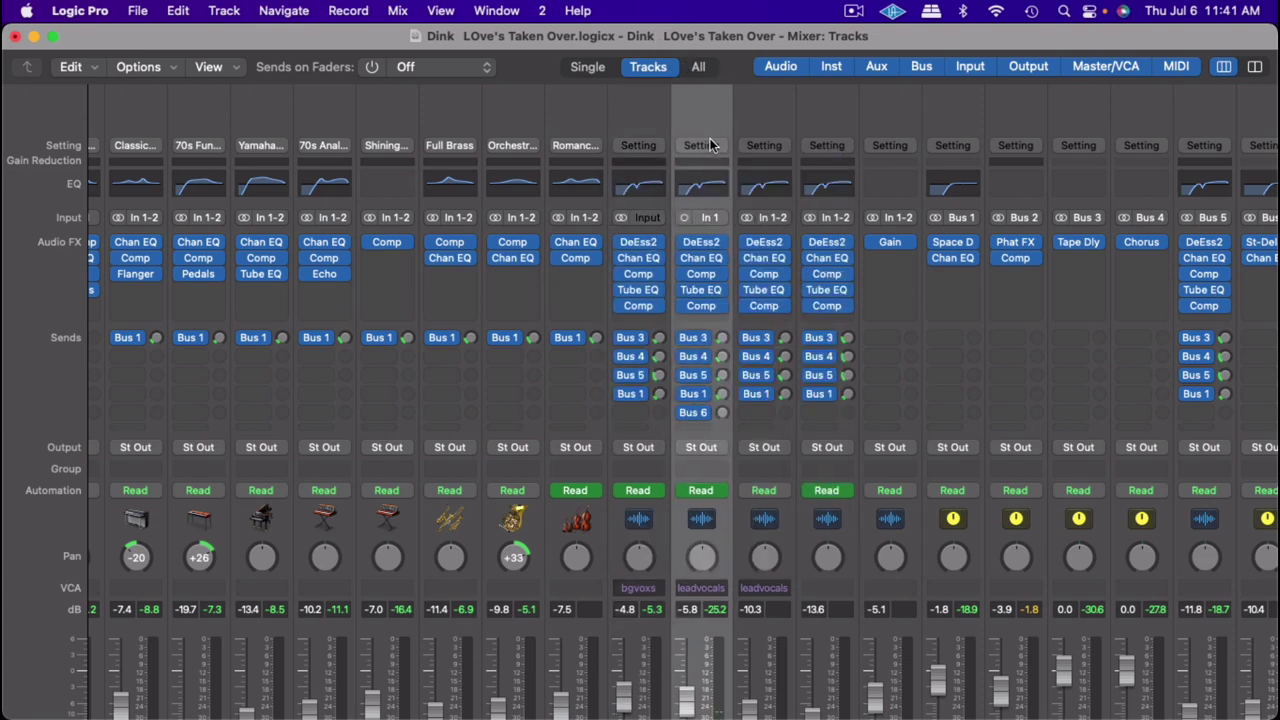
pyautogui.click(710, 145)
# Step: Solo the adlibs#76 lead vocal track and toggle its plug-ins and sends to compare the sound
pyautogui.scroll(-3, 689, 460)
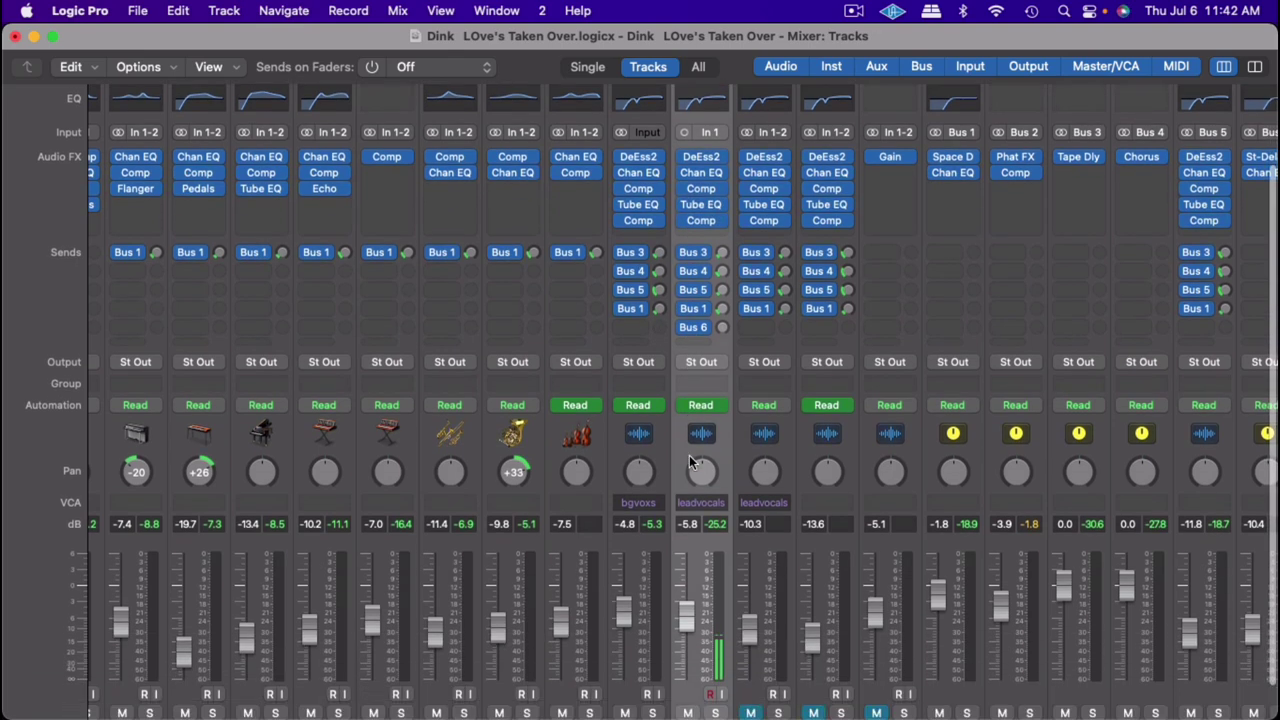
pyautogui.scroll(-2, 689, 455)
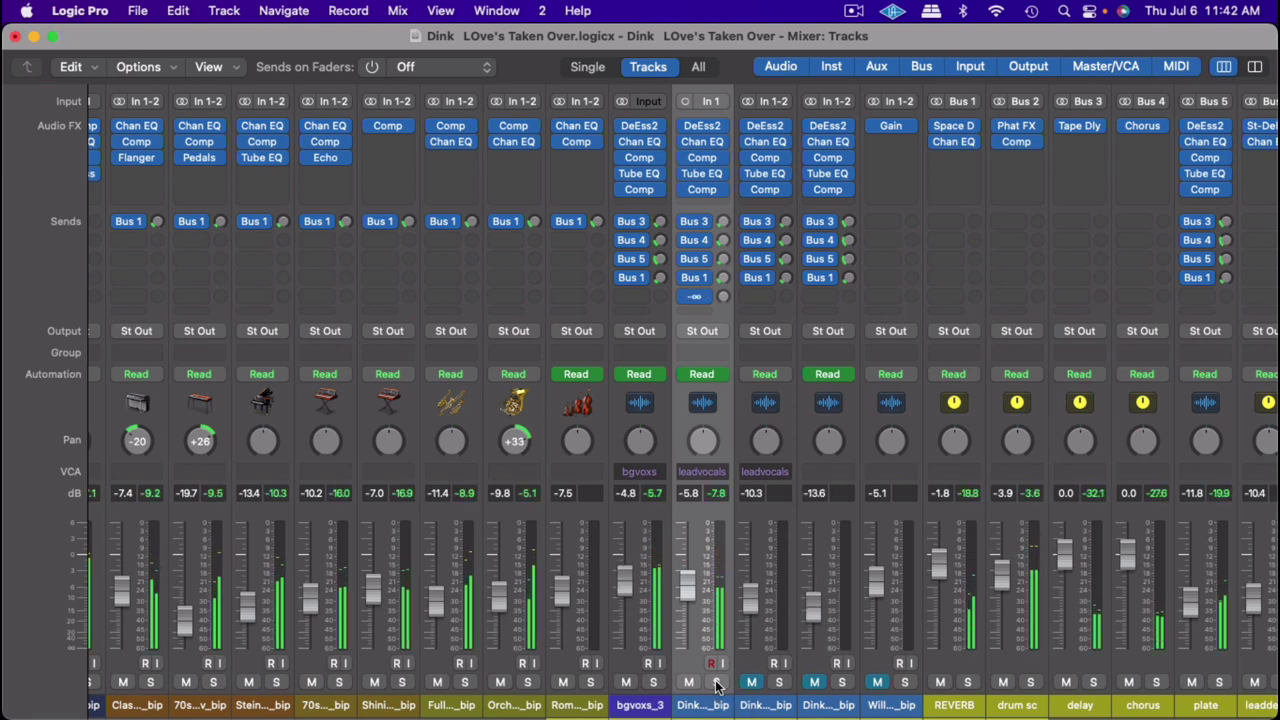
pyautogui.click(716, 682)
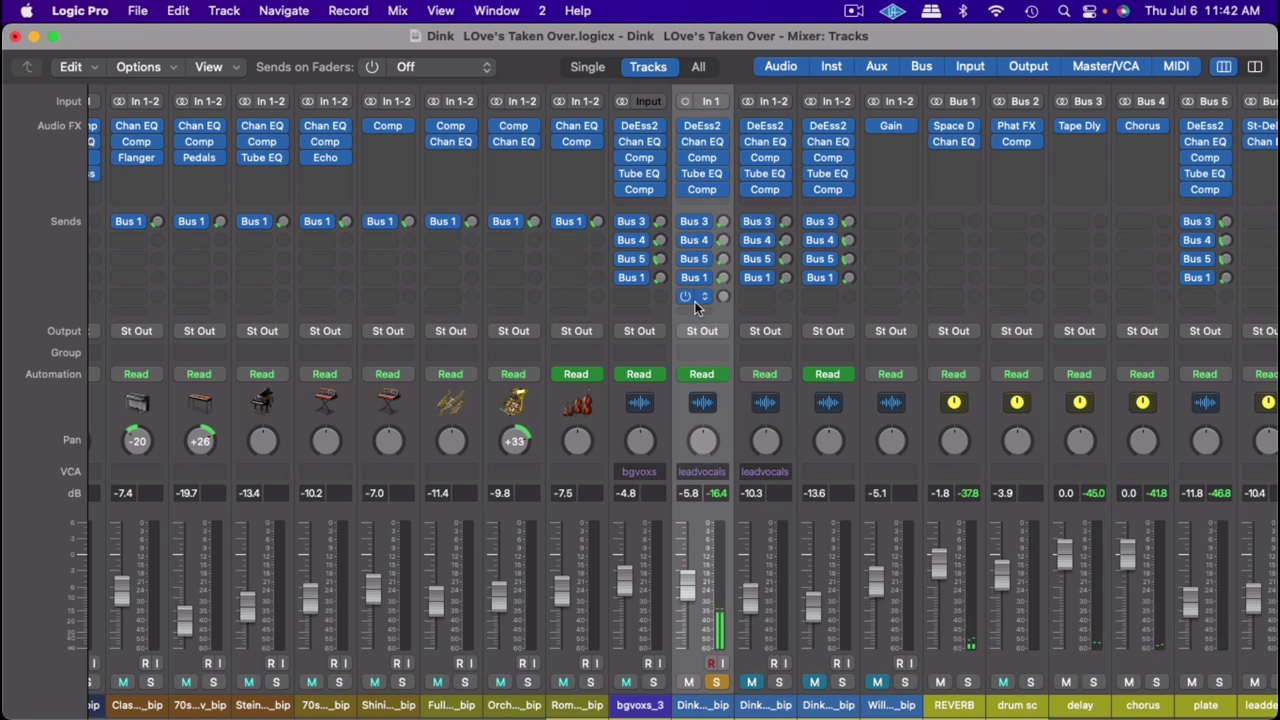
pyautogui.moveTo(686, 124); pyautogui.dragTo(688, 309)
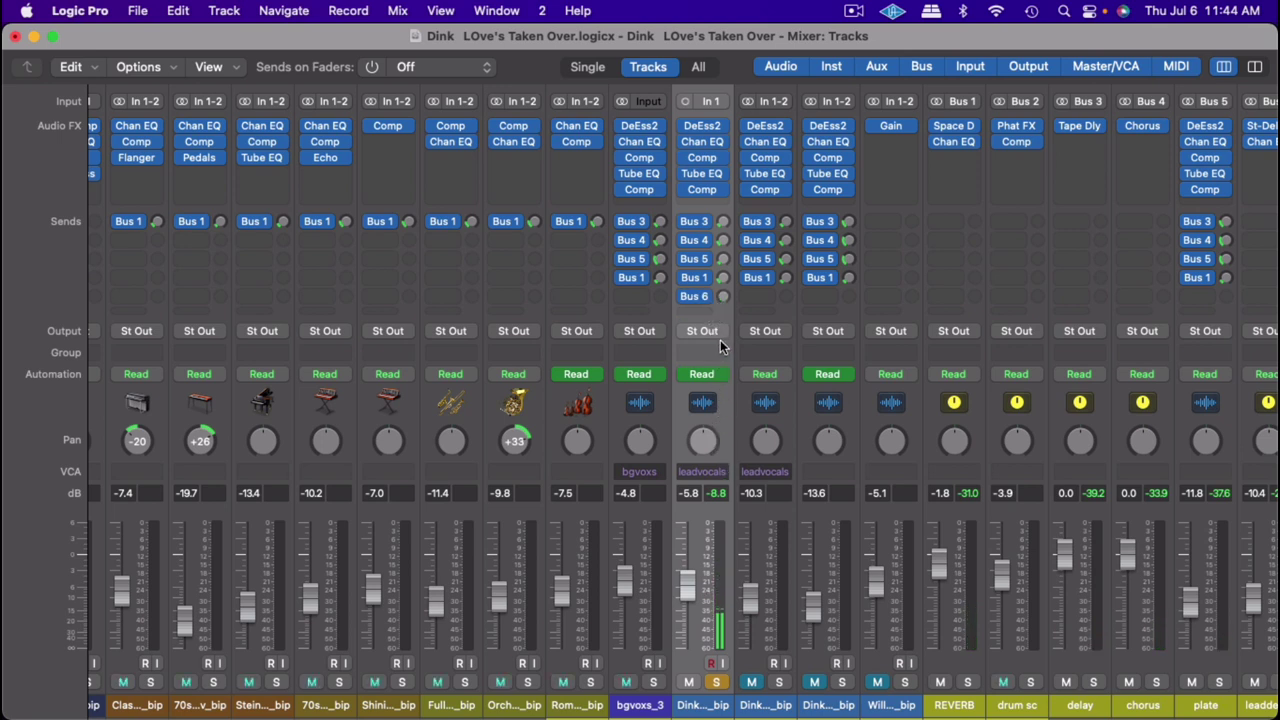
# Step: Show track automation in the Tracks window and examine the Send 5 leaddelay automation on the adlibs#76 lead vocal
pyautogui.press('1')
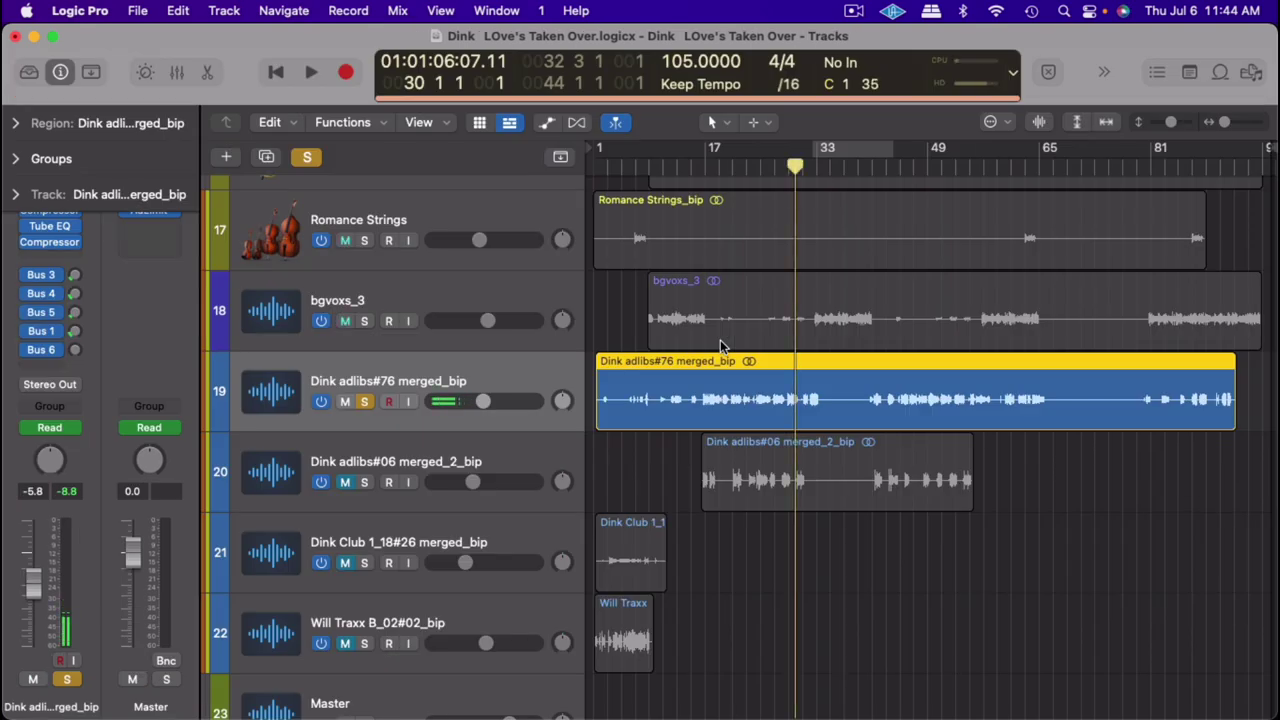
pyautogui.press('a')
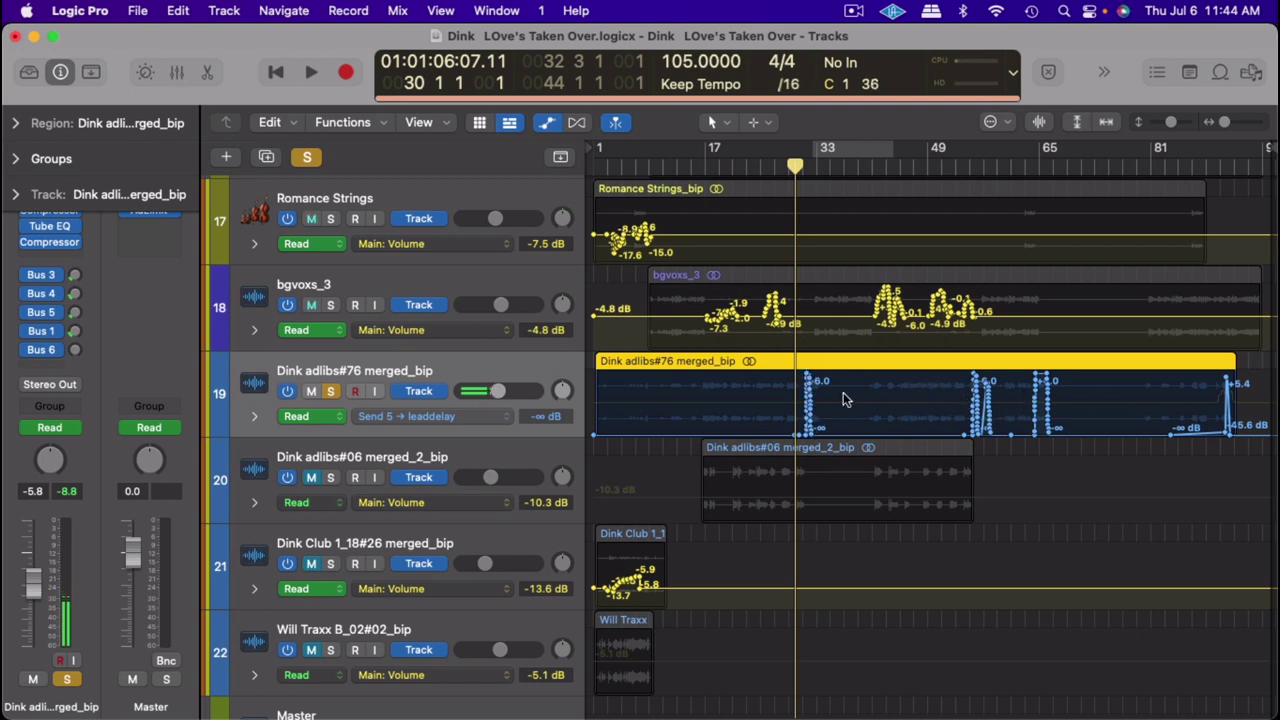
pyautogui.press('x')
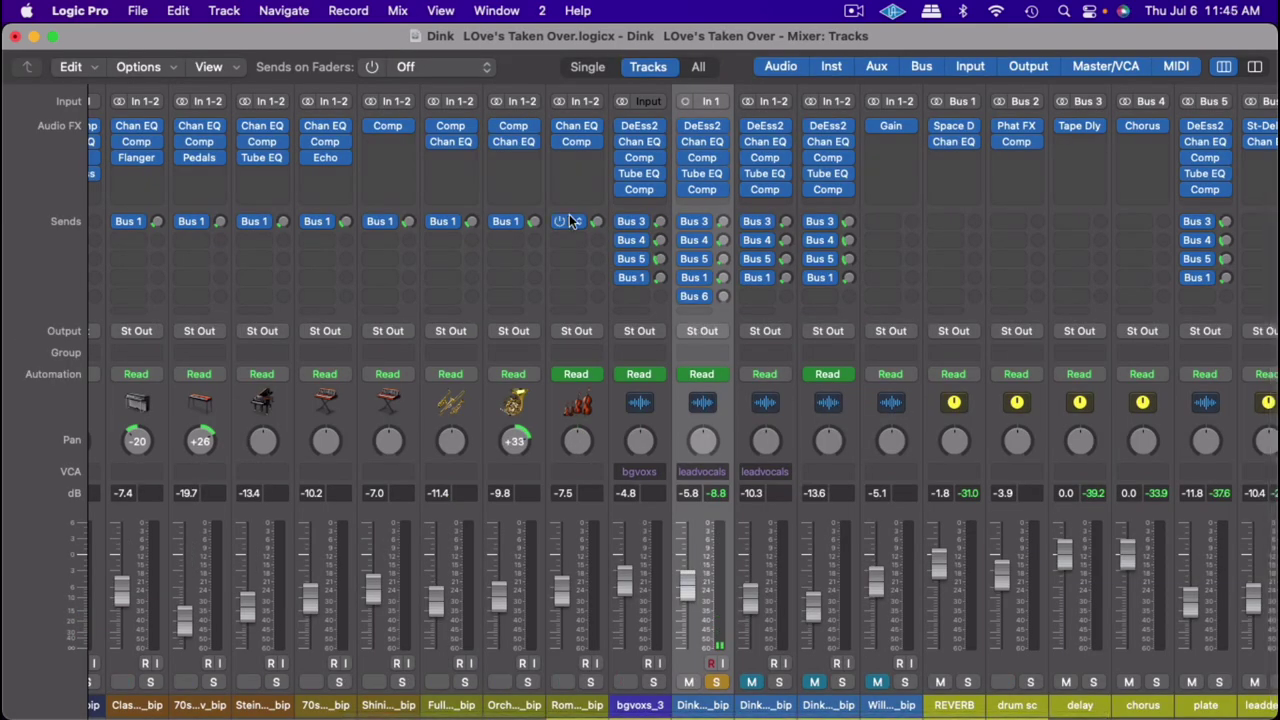
# Step: Put the Bus 6 leaddelay send on the faders and ride the adlibs#76 send up to about 1.0 dB and back to −∞
pyautogui.click(457, 68)
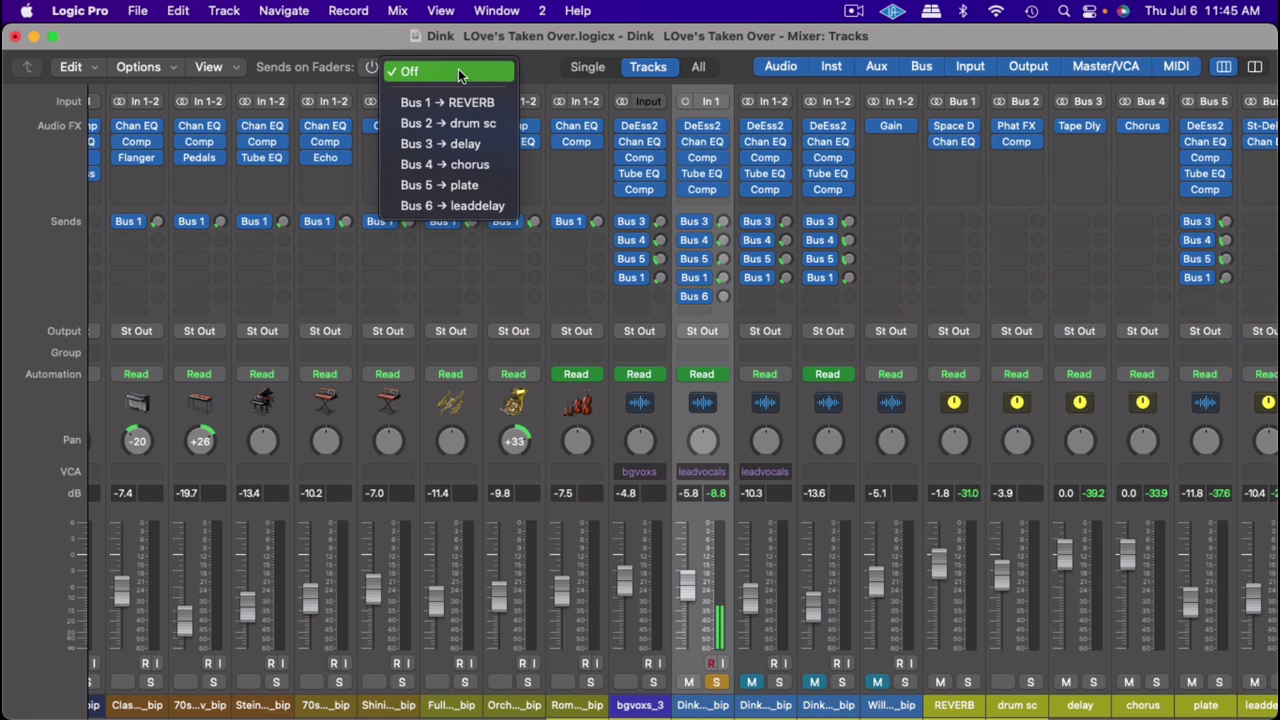
pyautogui.click(459, 210)
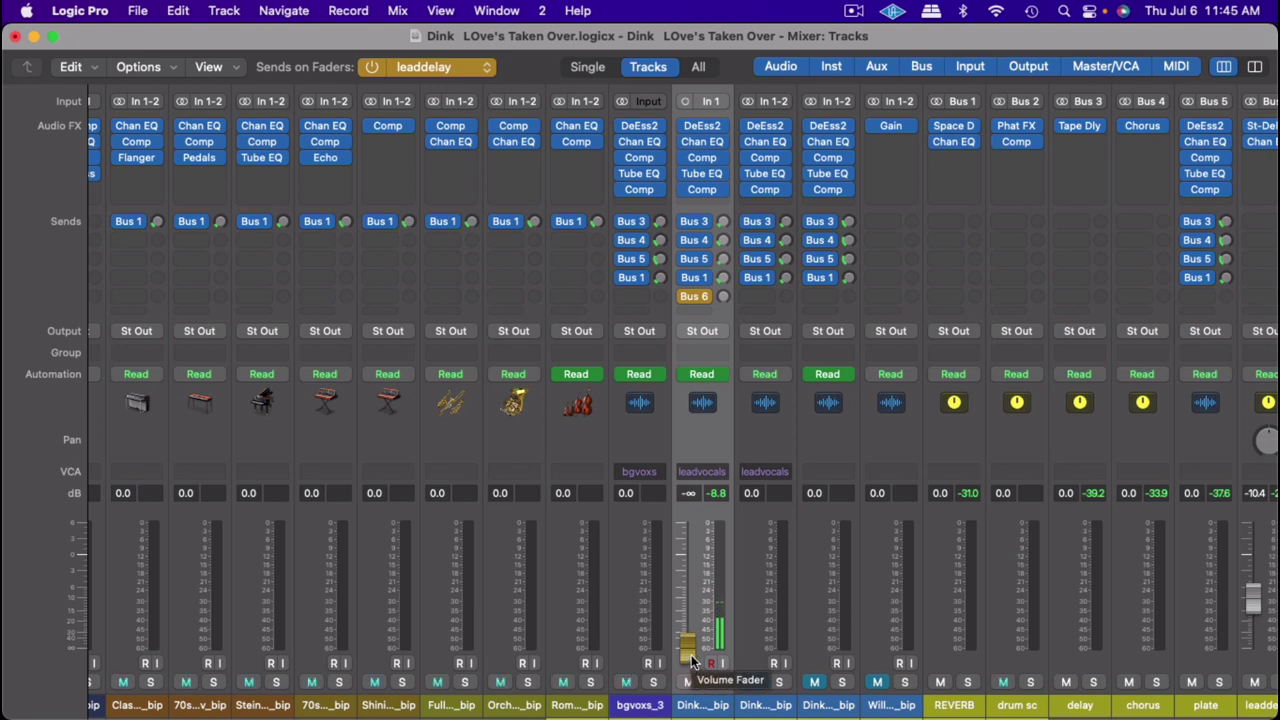
pyautogui.scroll(5, 692, 656)
pyautogui.scroll(10, 692, 661)
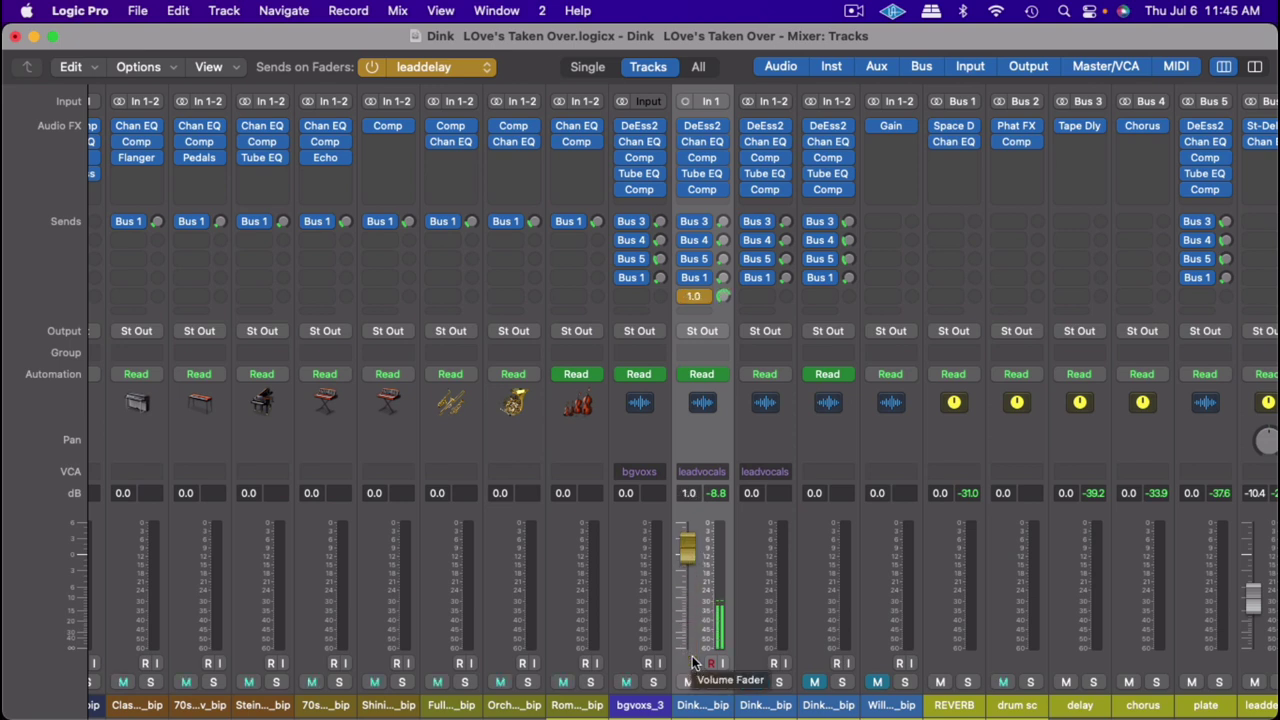
pyautogui.scroll(-3, 692, 656)
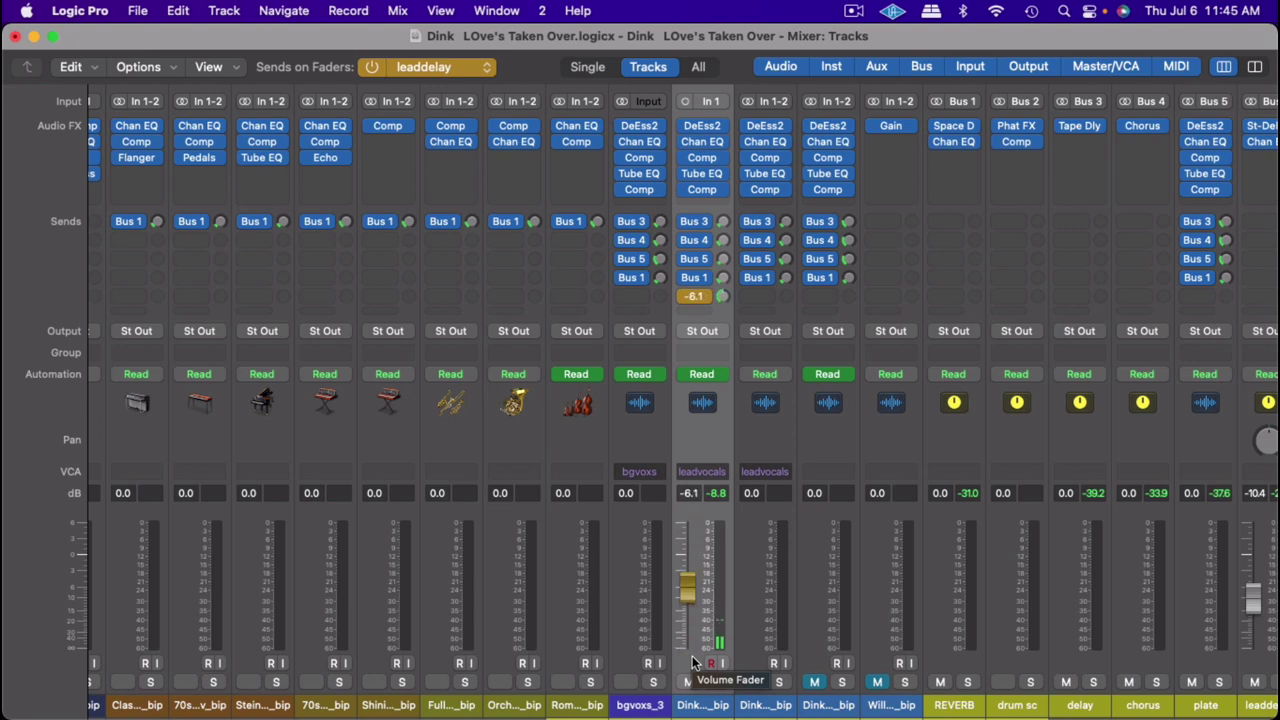
pyautogui.scroll(-10, 692, 656)
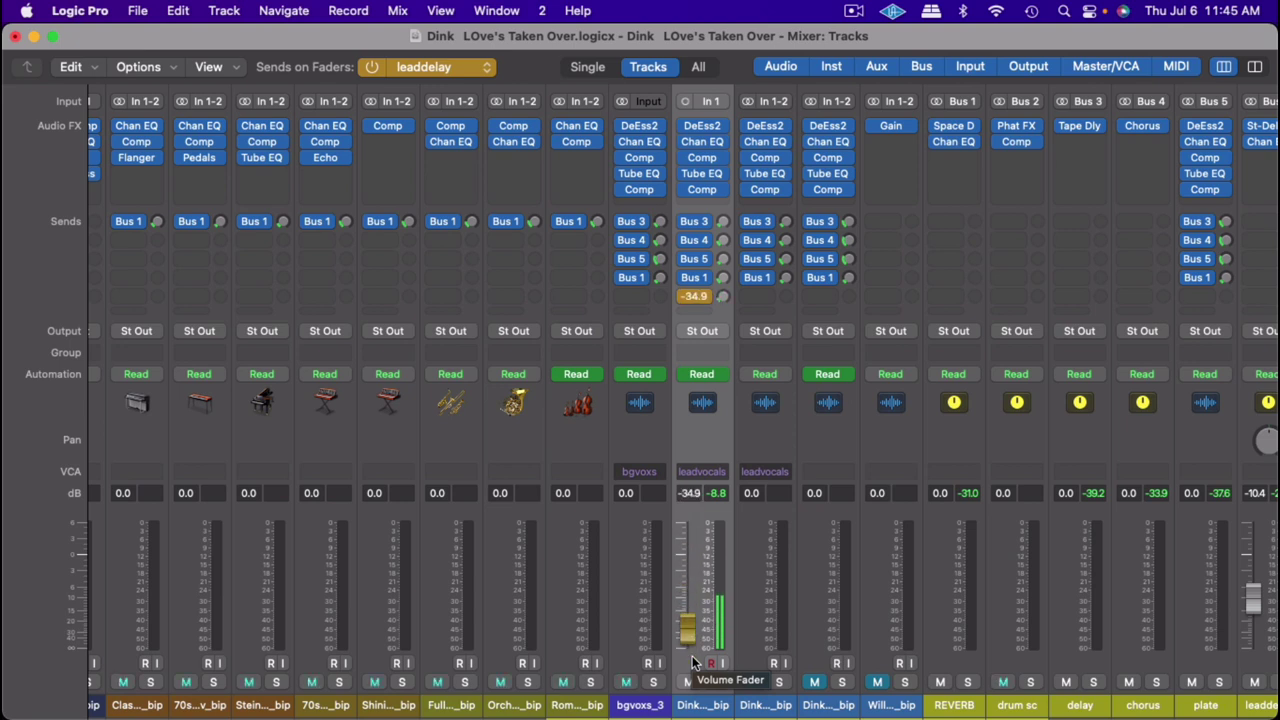
pyautogui.scroll(-5, 692, 656)
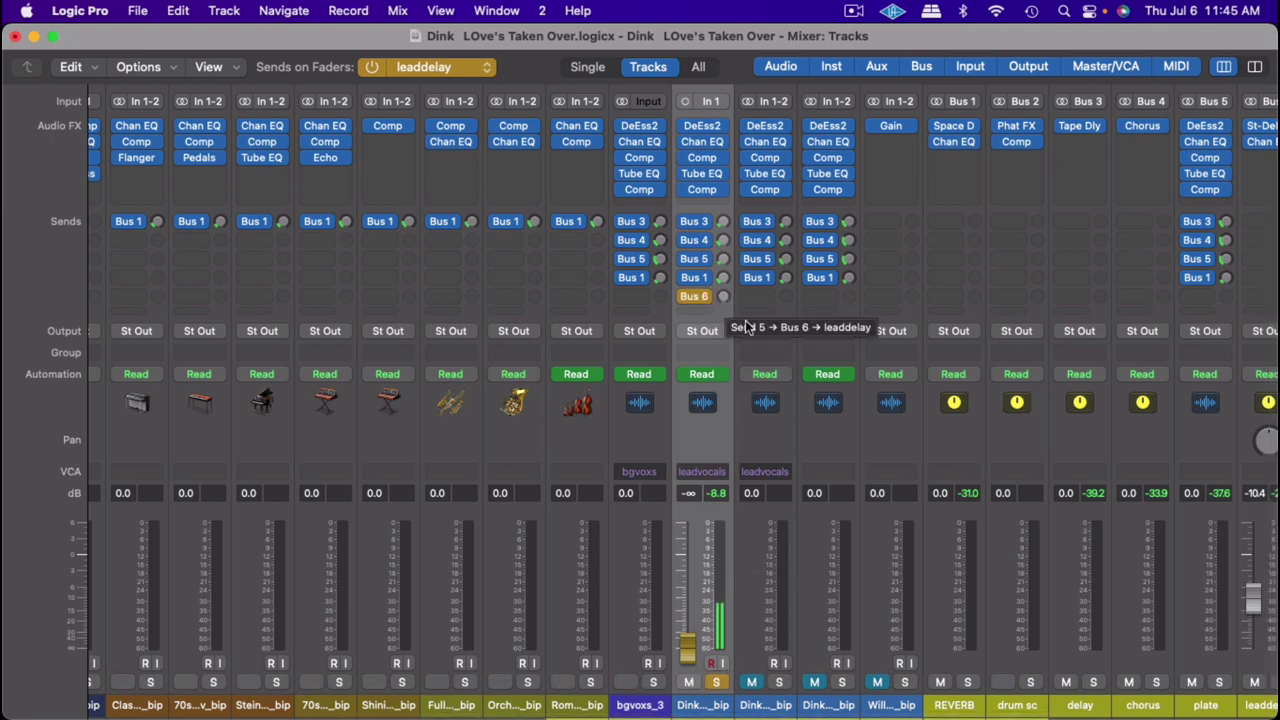
# Step: Play the soloed lead vocal with the leaddelay send on its fader, and turn Sends on Faders off
pyautogui.press('space')
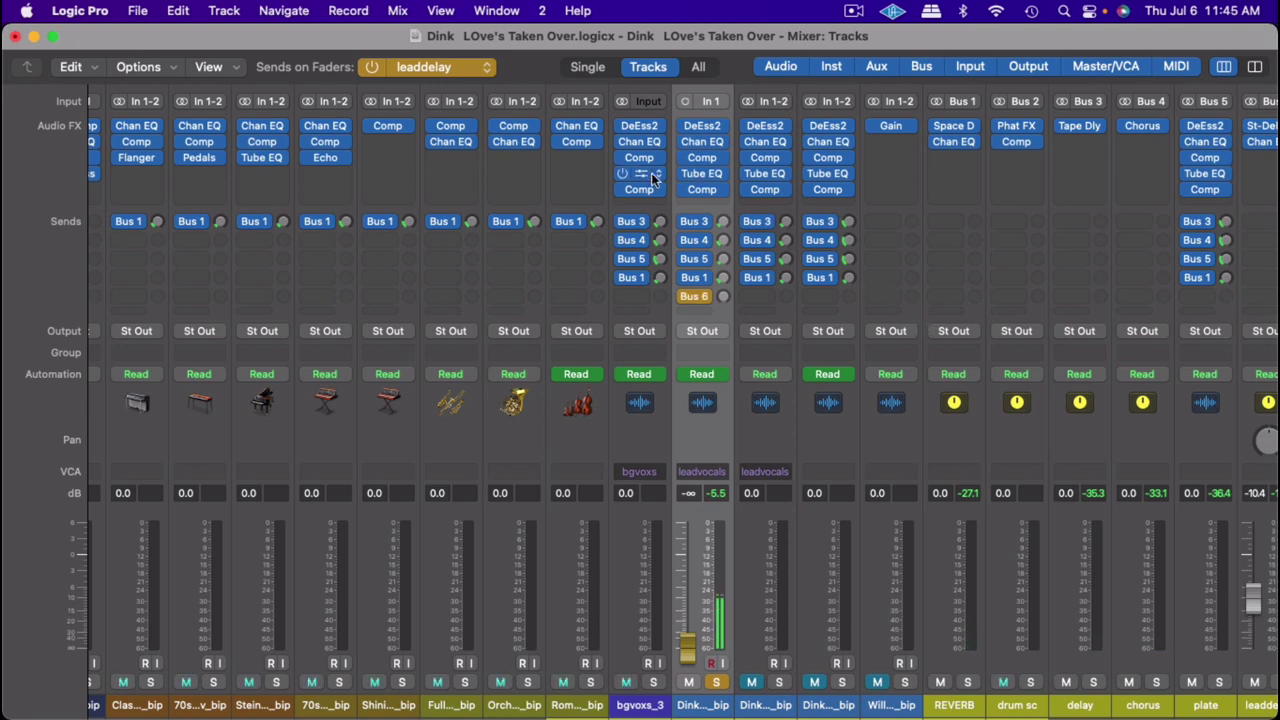
pyautogui.click(488, 68)
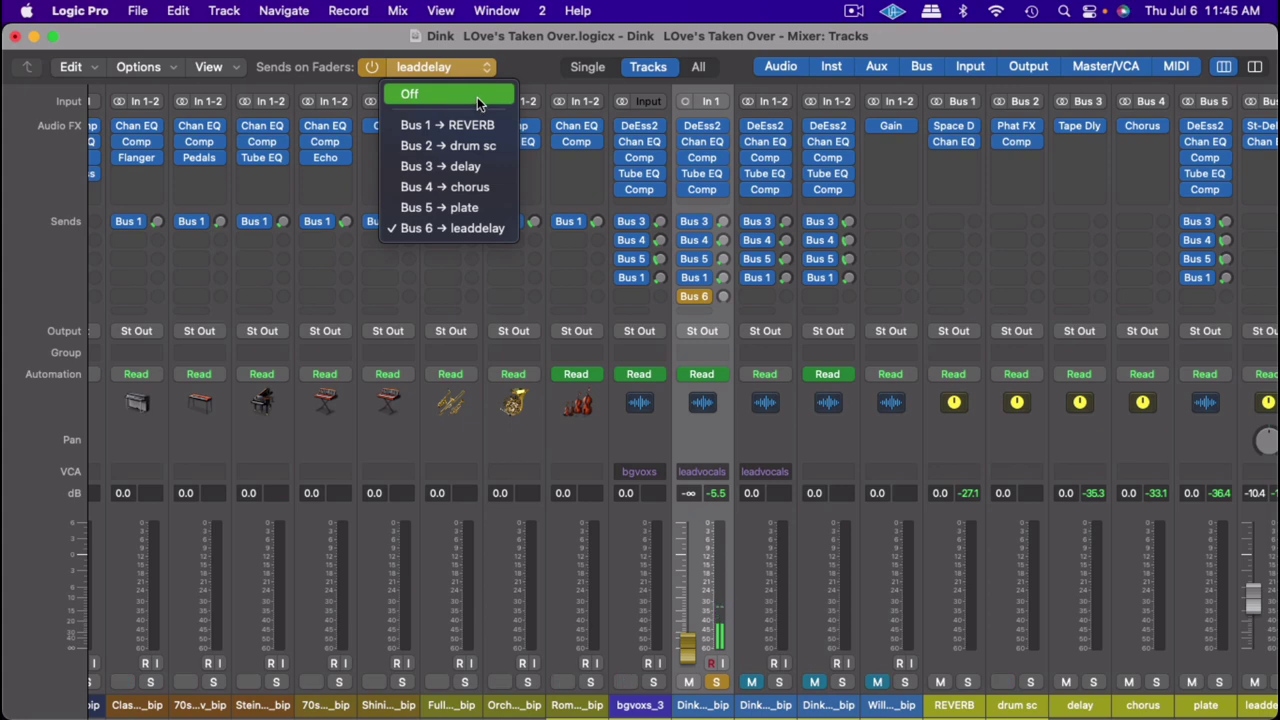
pyautogui.click(477, 97)
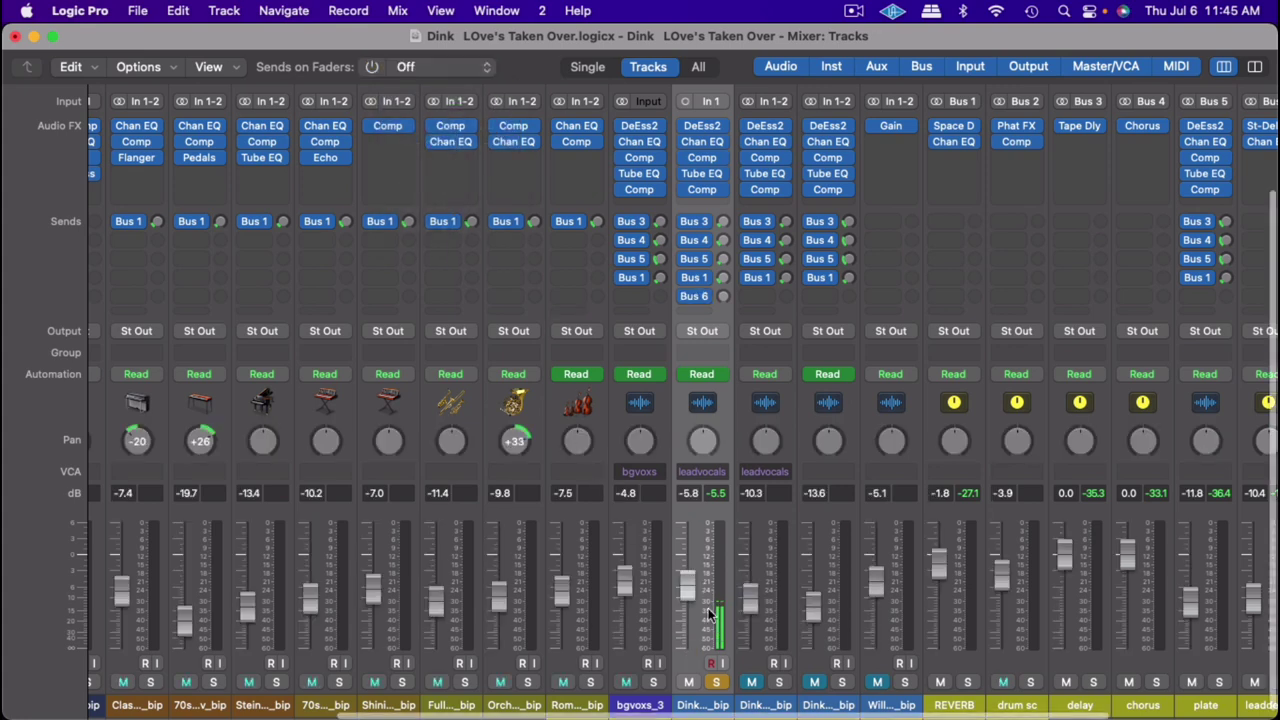
# Step: Take the adlibs#76 lead vocal out of solo and unmute the three vocal tracks that follow it
pyautogui.hscroll(5, 708, 608)
pyautogui.hscroll(-3, 708, 608)
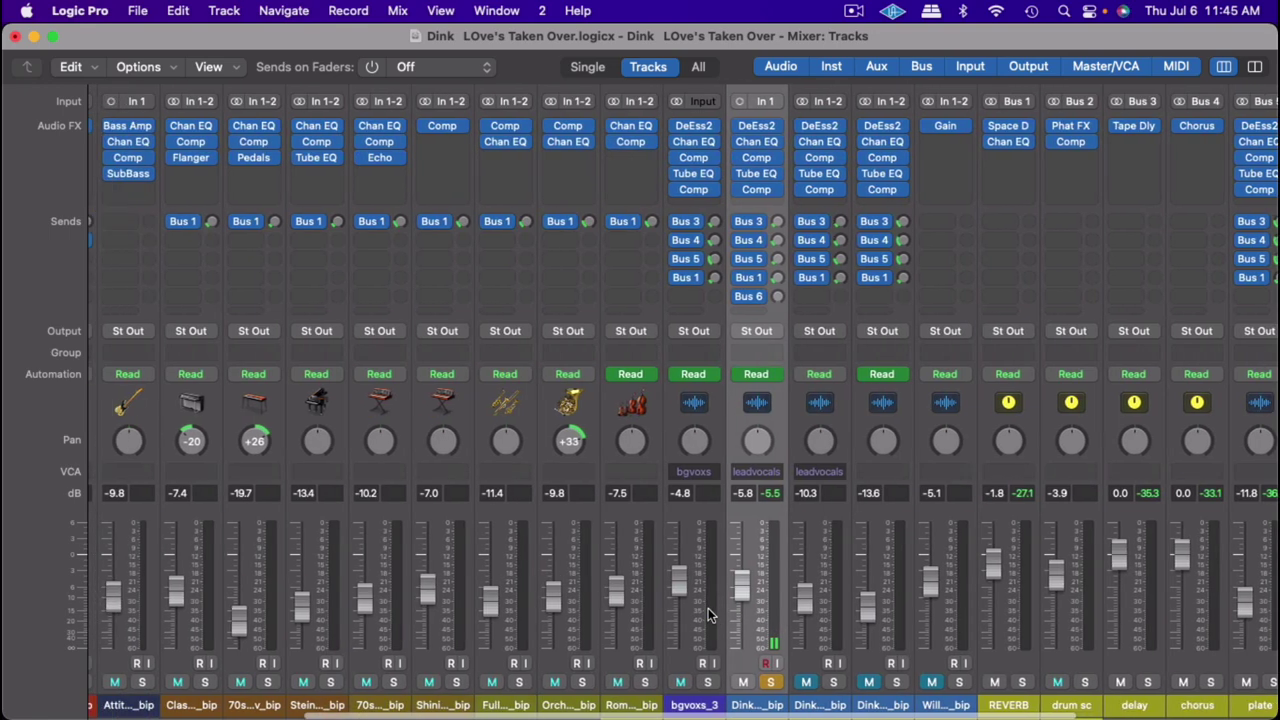
pyautogui.scroll(-2, 775, 703)
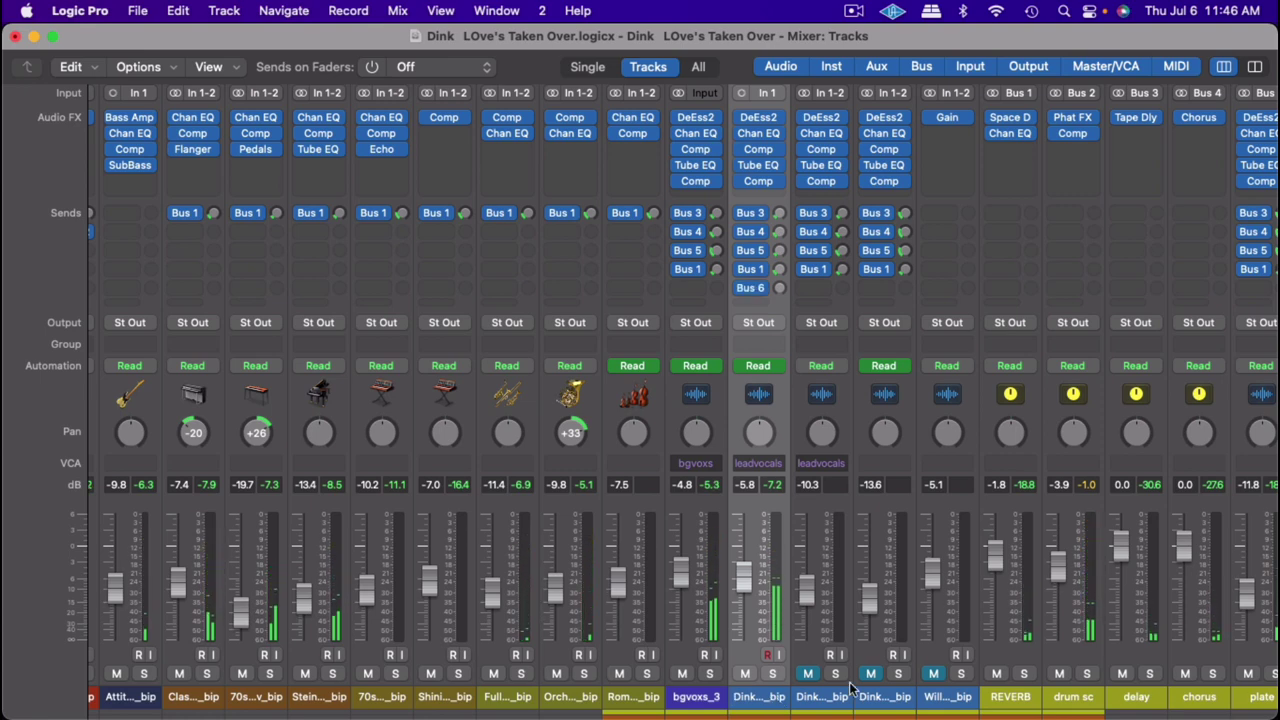
pyautogui.hscroll(-1, 850, 688)
pyautogui.hscroll(-2, 850, 688)
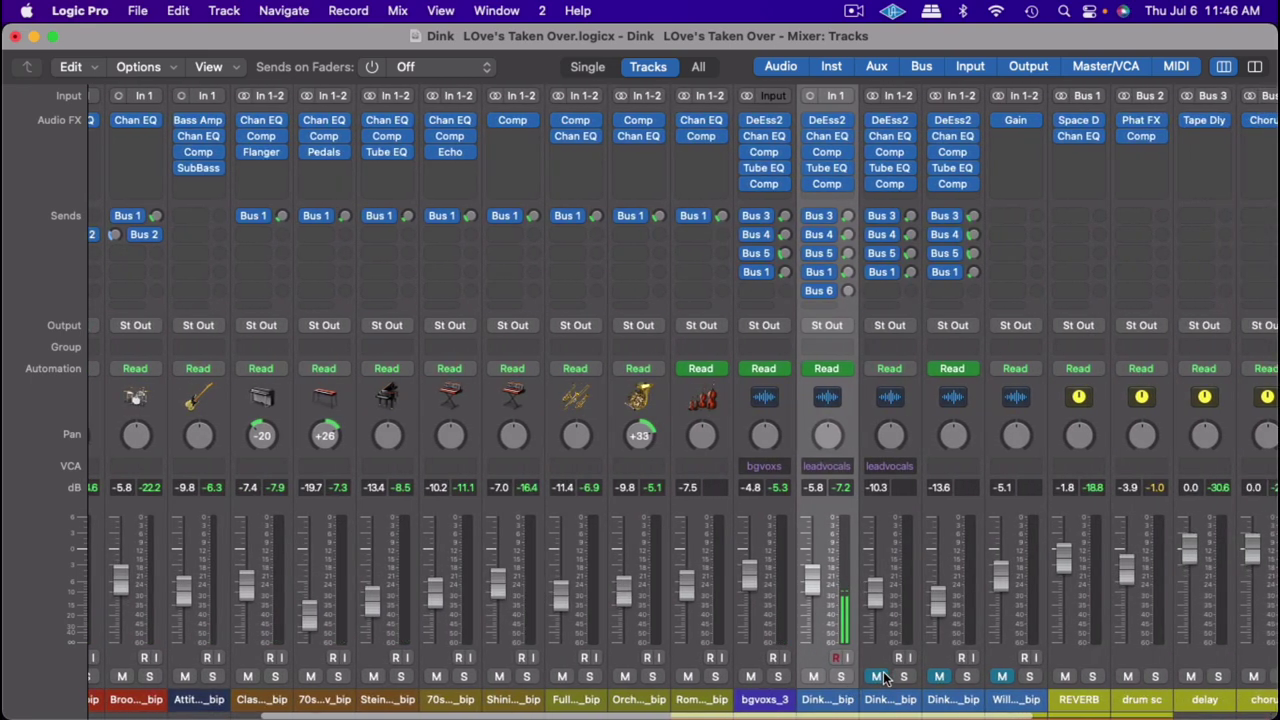
pyautogui.click(878, 677)
pyautogui.click(940, 677)
pyautogui.click(1002, 677)
# Step: Review the automation mode options of the adlibs#76 lead vocal and its leaddelay send automation in the Tracks window
pyautogui.hscroll(6, 812, 703)
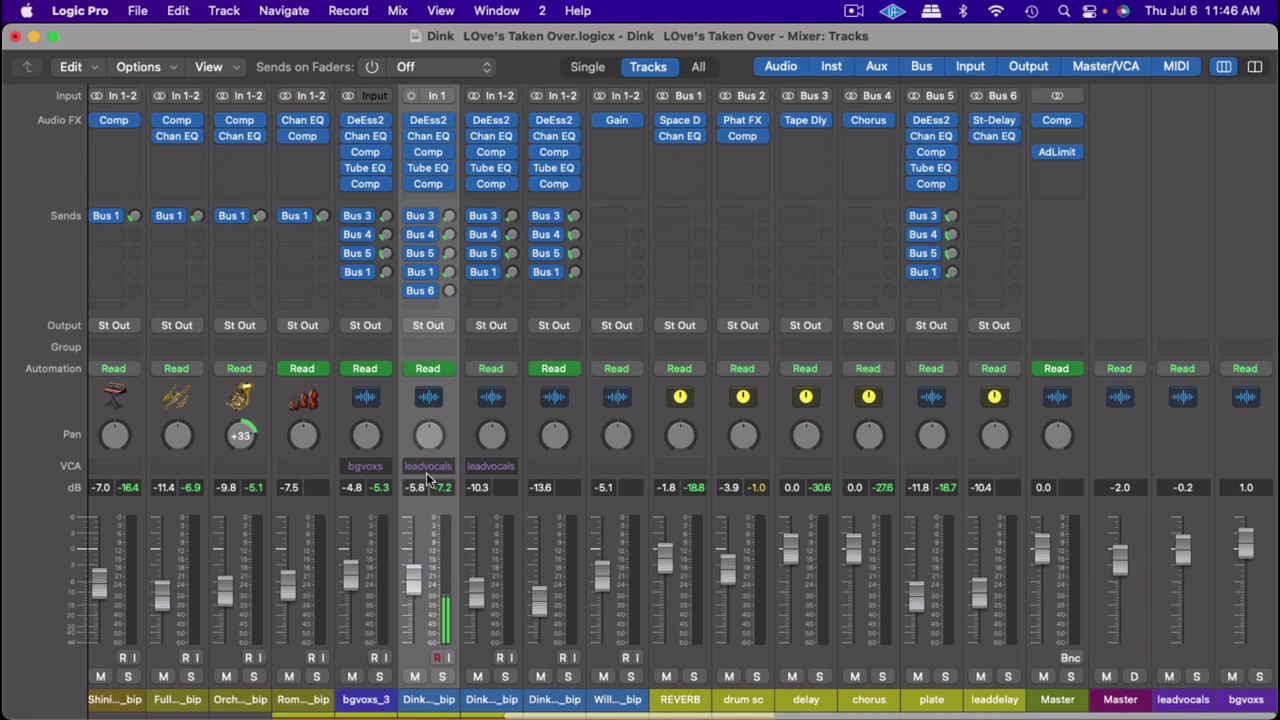
pyautogui.click(428, 368)
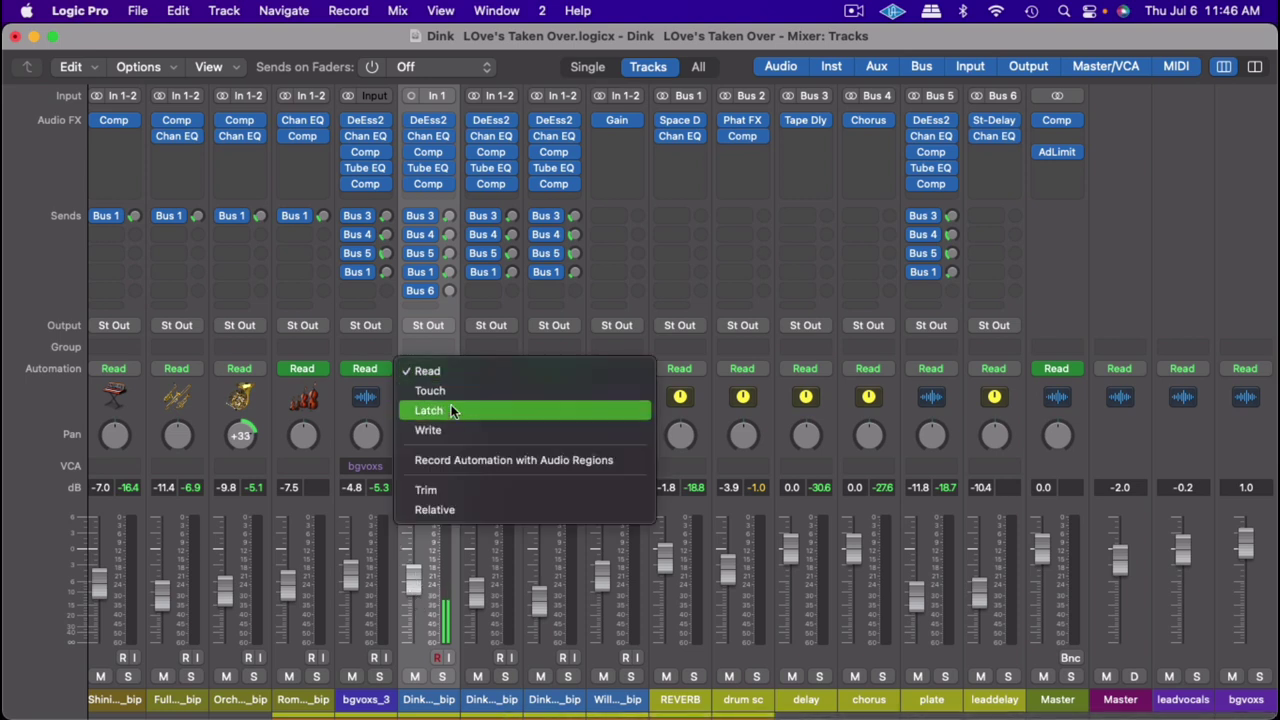
pyautogui.click(322, 320)
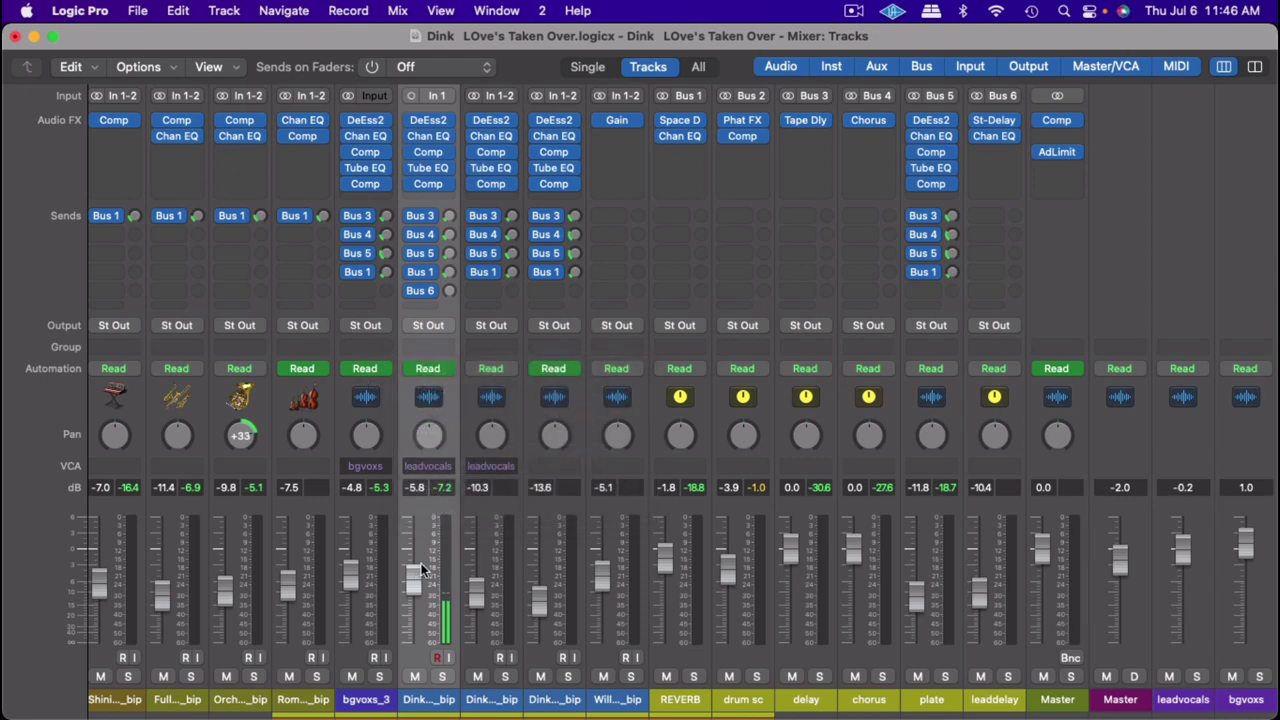
pyautogui.press('1')
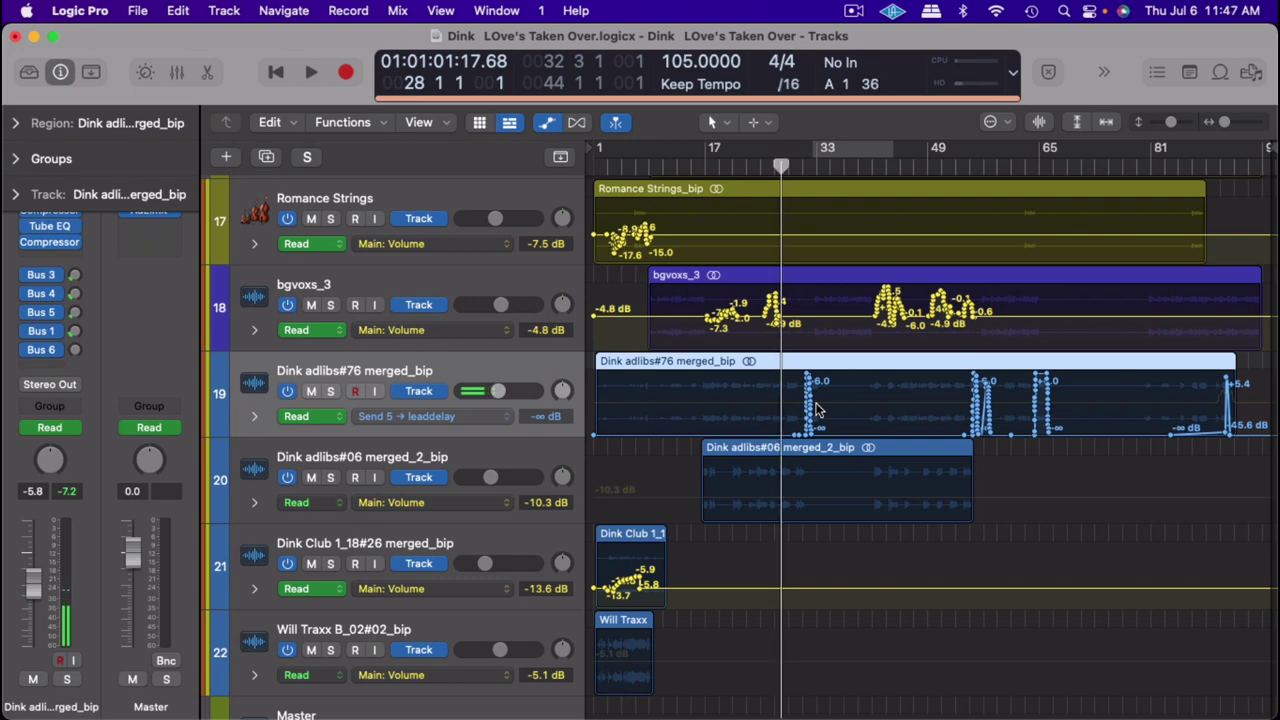
pyautogui.press('x')
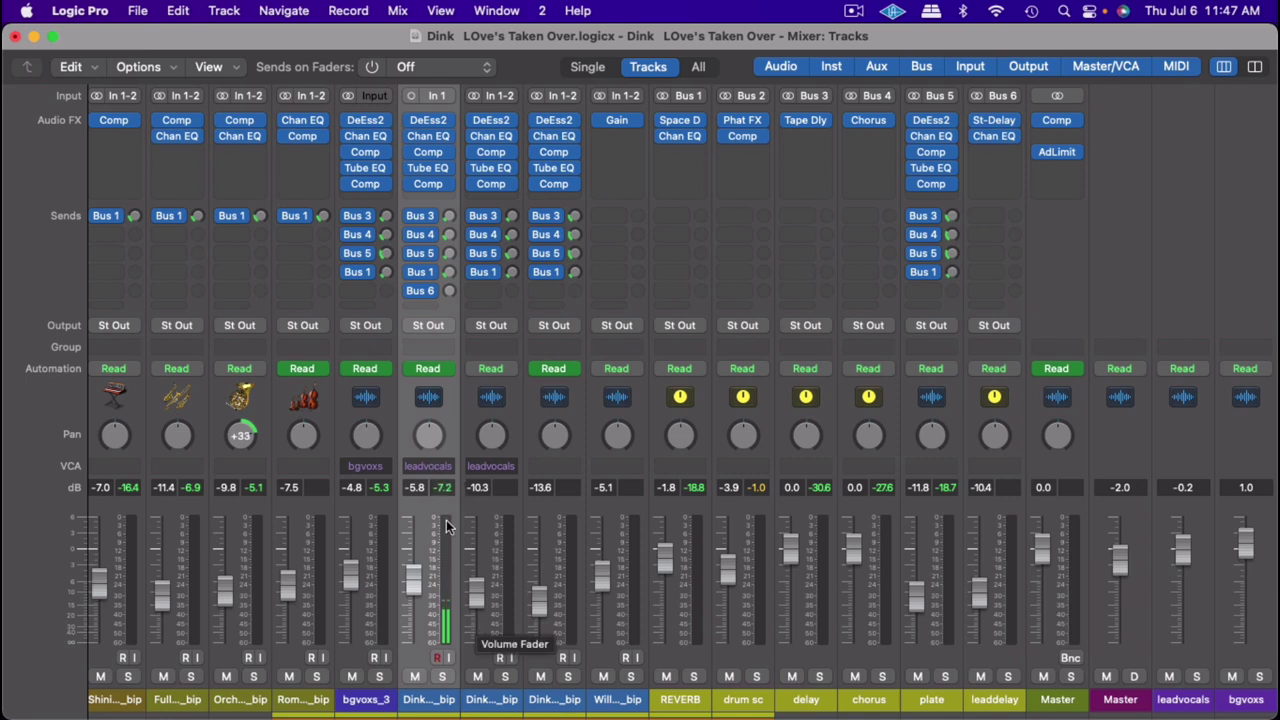
# Step: Review the VCA assignment options of the adlibs#76 lead vocal channel strip
pyautogui.click(429, 466)
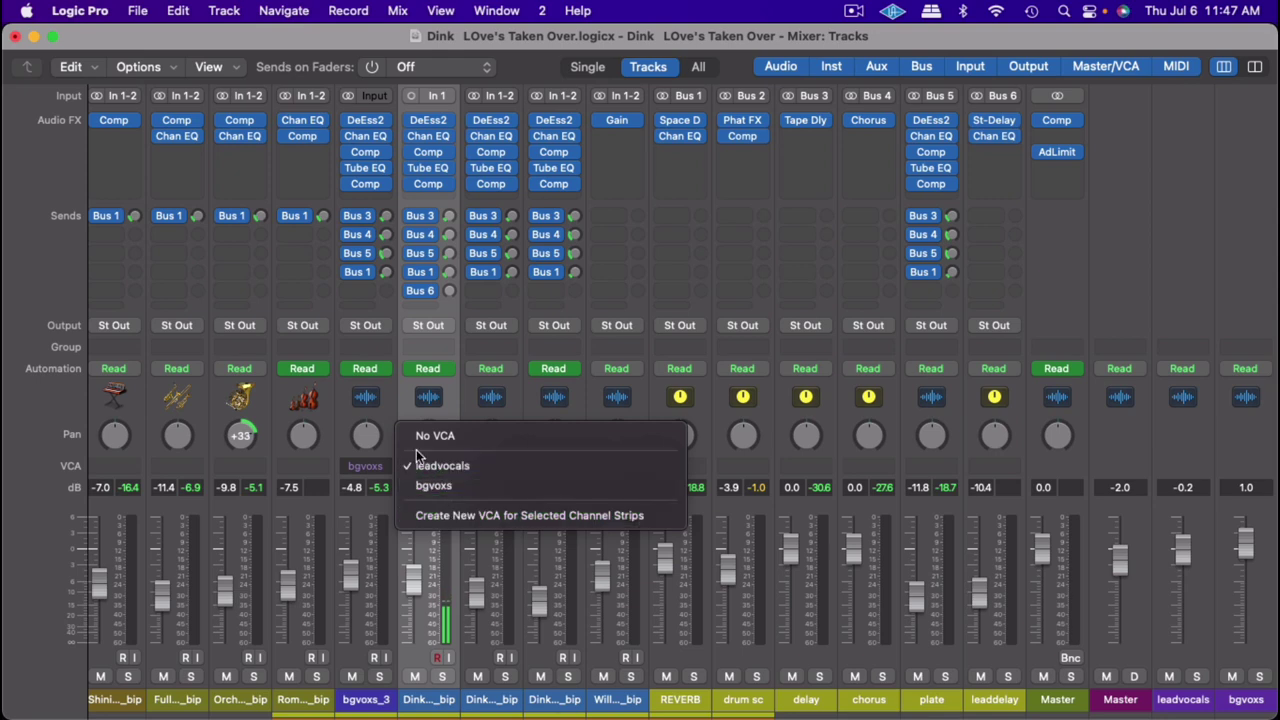
pyautogui.click(374, 438)
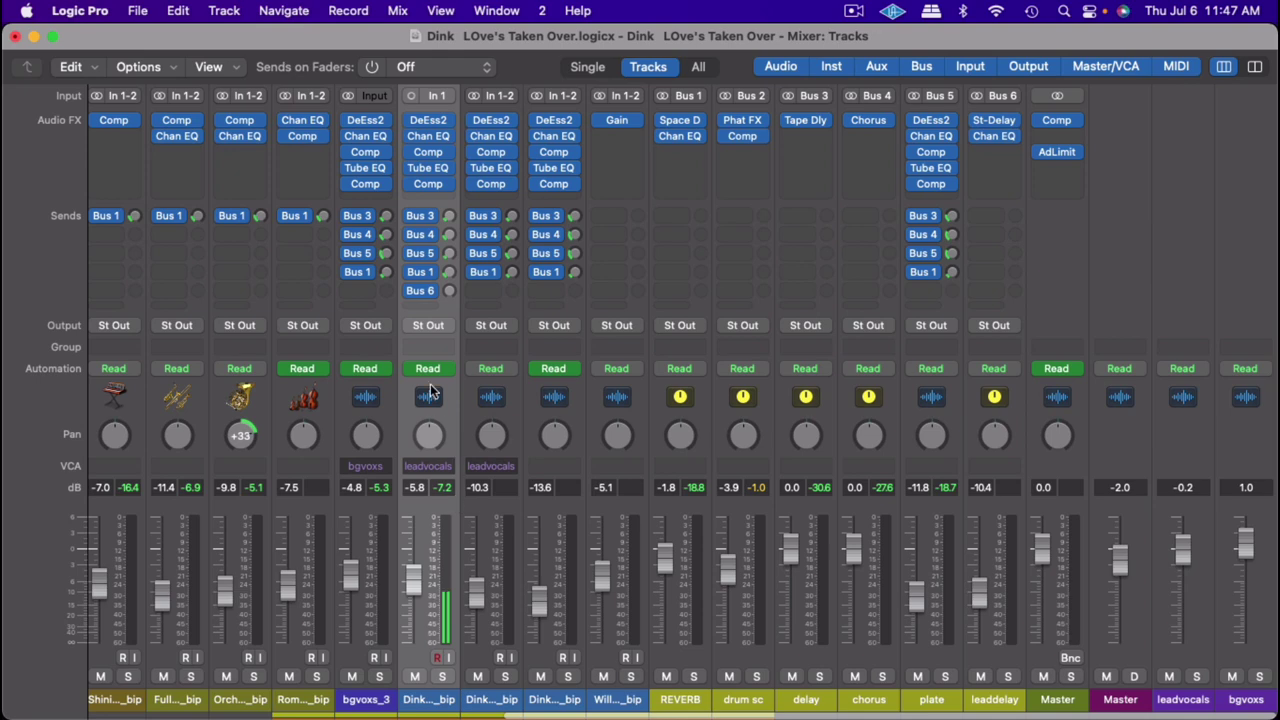
# Step: Play the full mix with the drum and instrument channel strips in view
pyautogui.hscroll(-10, 814, 642)
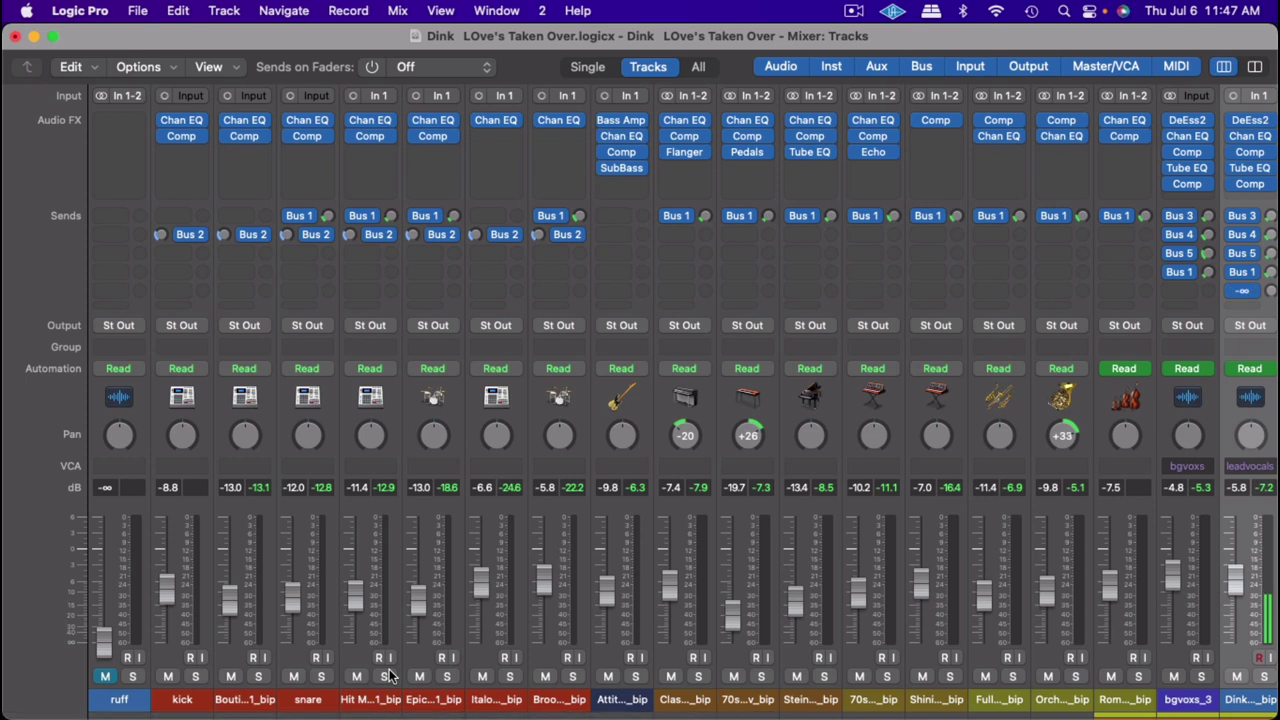
pyautogui.press('space')
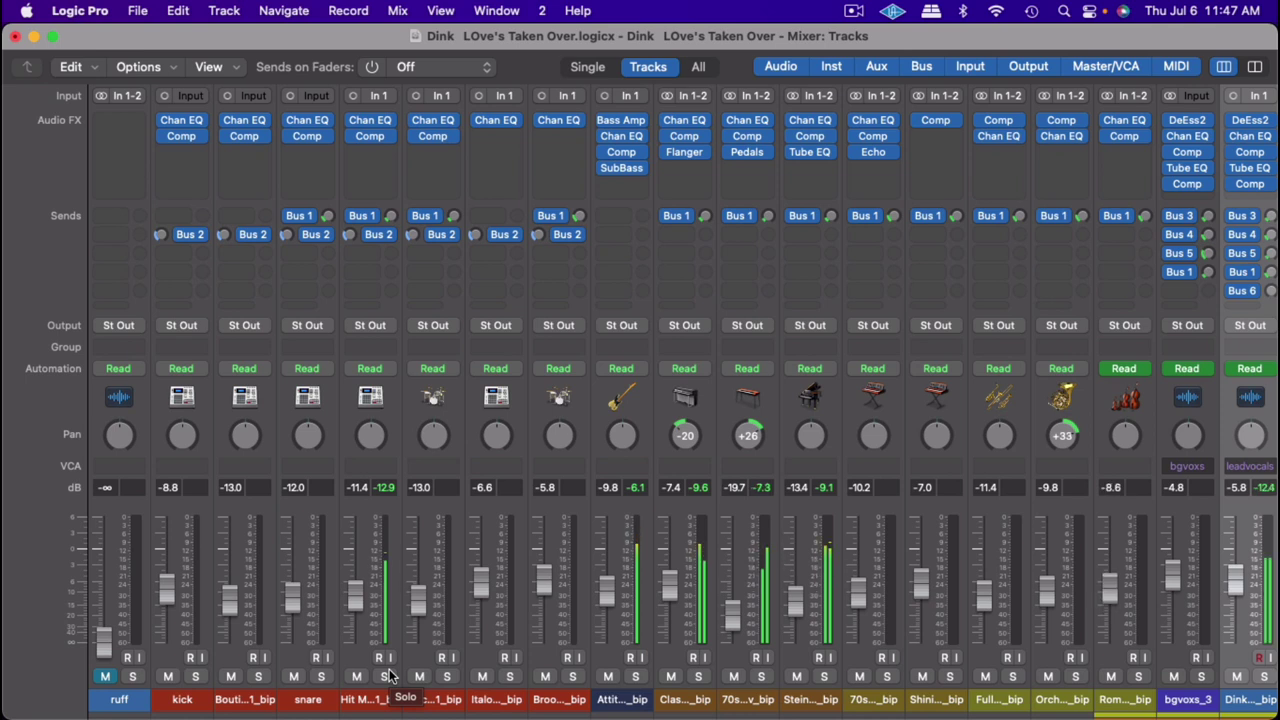
# Step: Check the levels of the instrument, vocal and effects return channel strips in the Mixer while the full mix plays
pyautogui.hscroll(10, 390, 676)
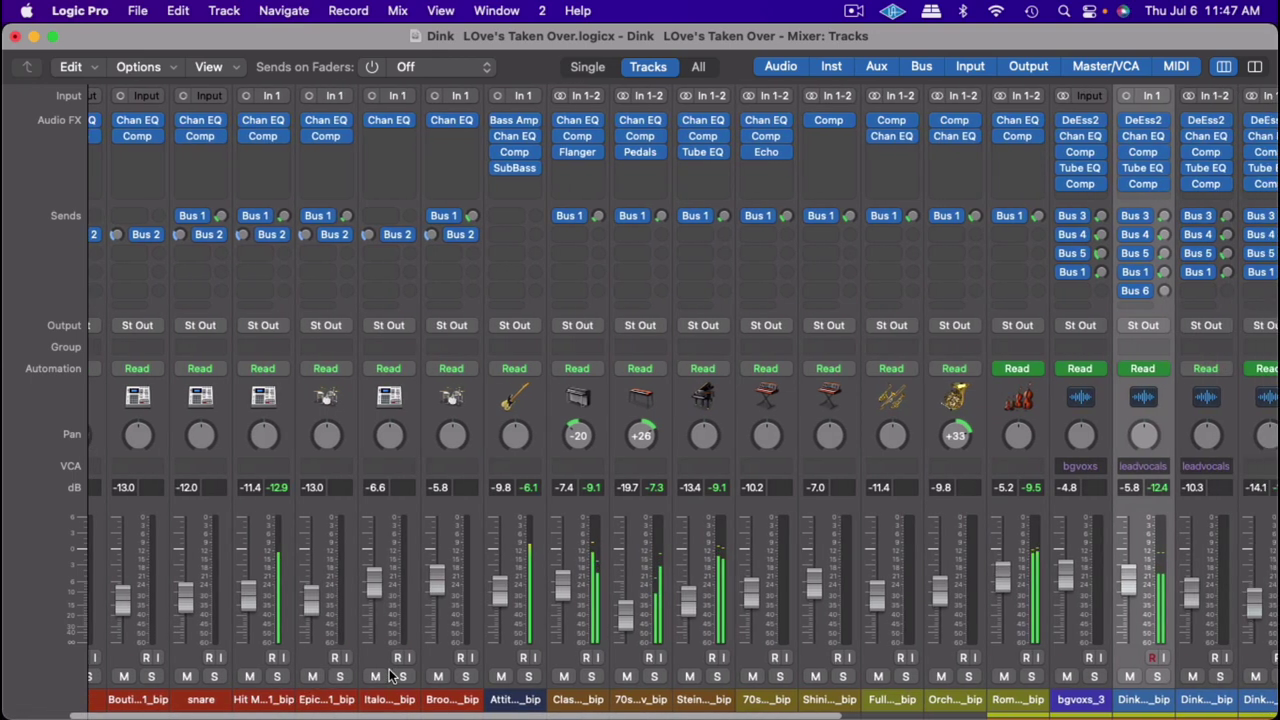
pyautogui.hscroll(2, 390, 676)
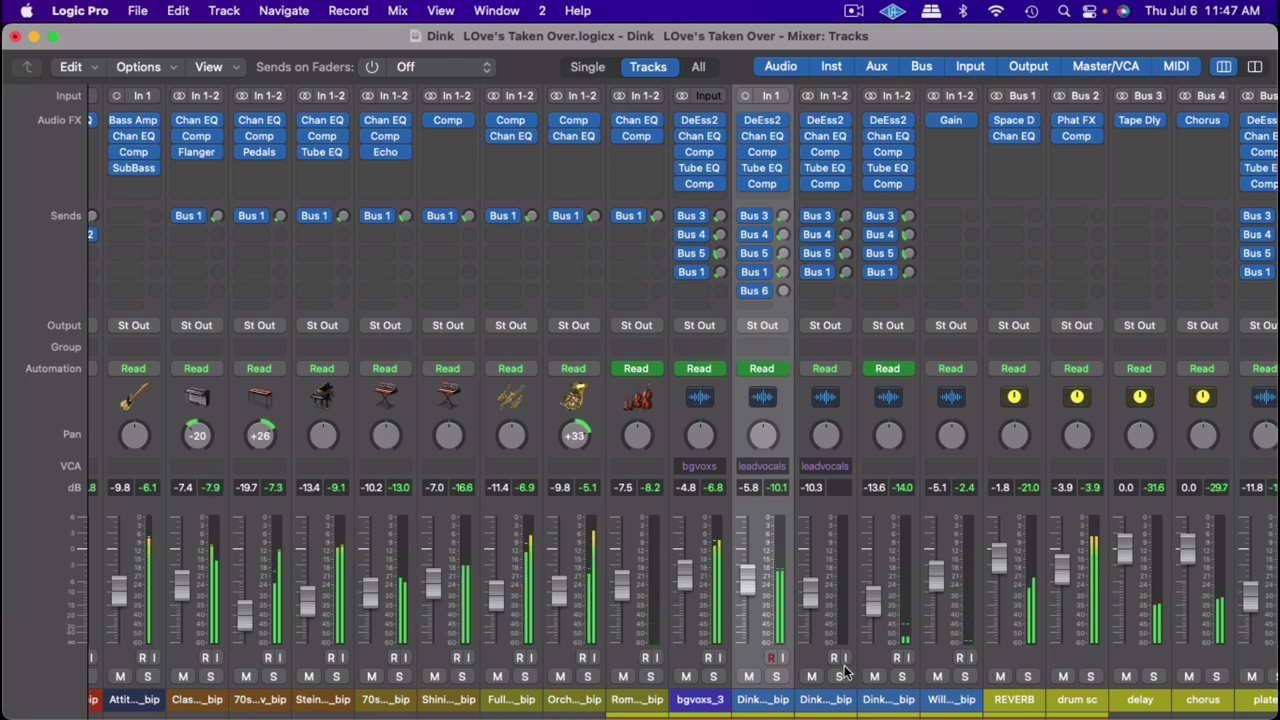
pyautogui.hscroll(-3, 850, 670)
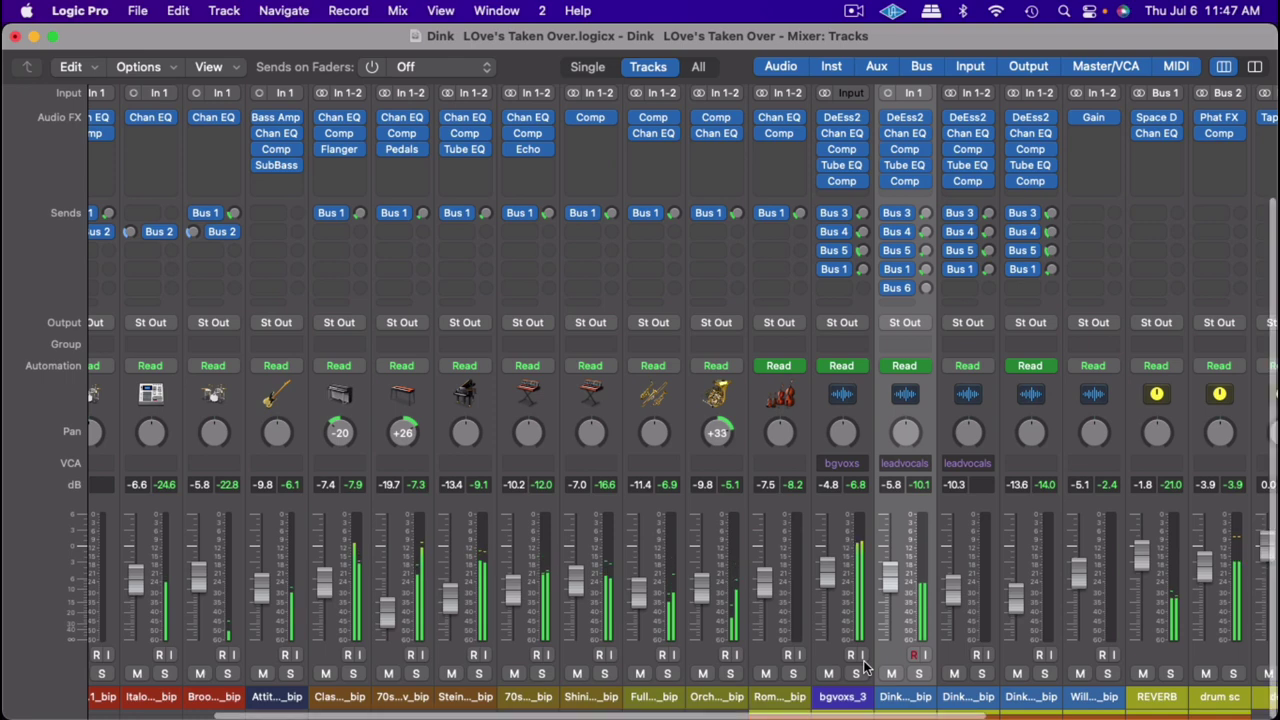
pyautogui.scroll(2, 865, 668)
pyautogui.scroll(-2, 865, 668)
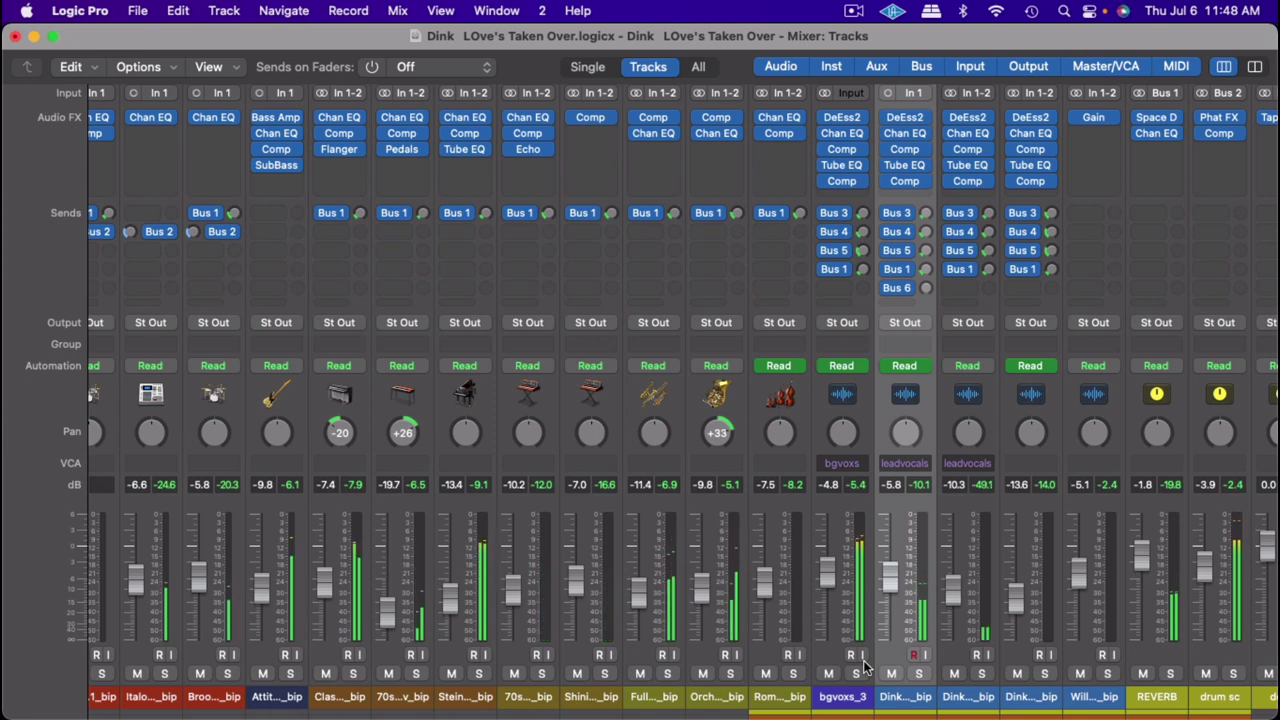
# Step: Hide the automation in the Tracks window and reduce the track height to fit nearly the whole arrangement, keeping the volume sliders visible
pyautogui.press('1')
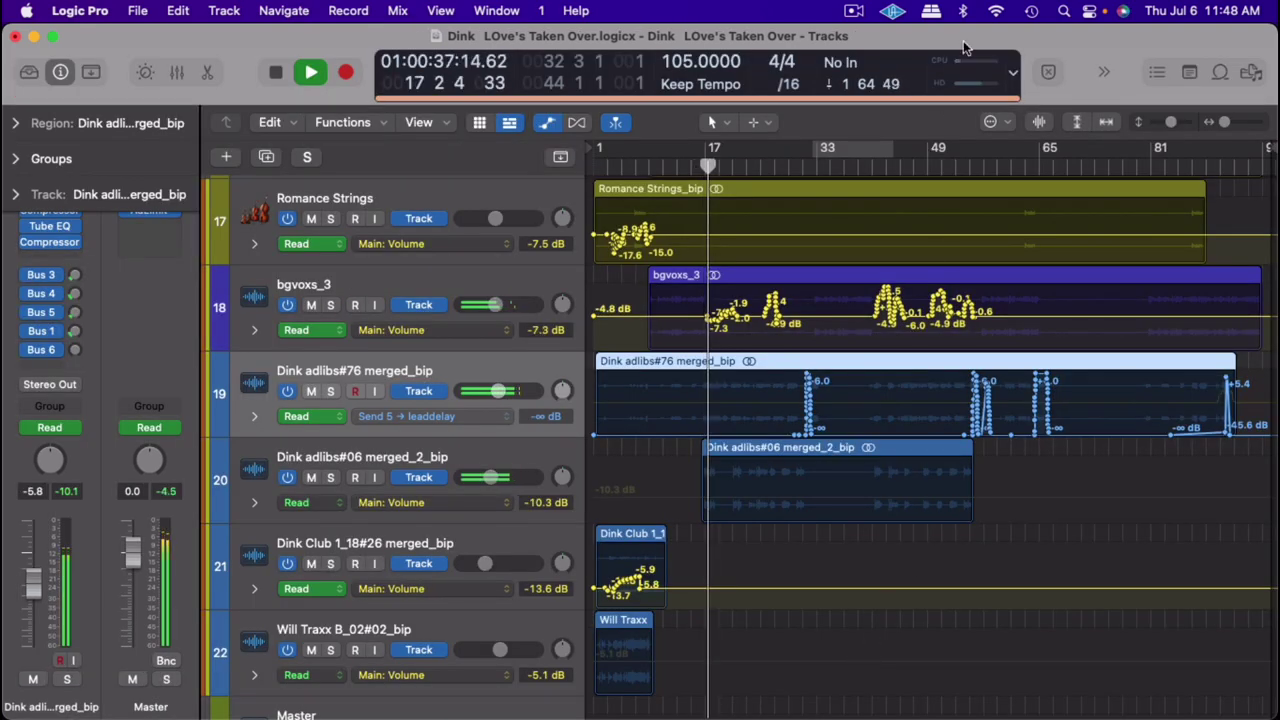
pyautogui.press('a')
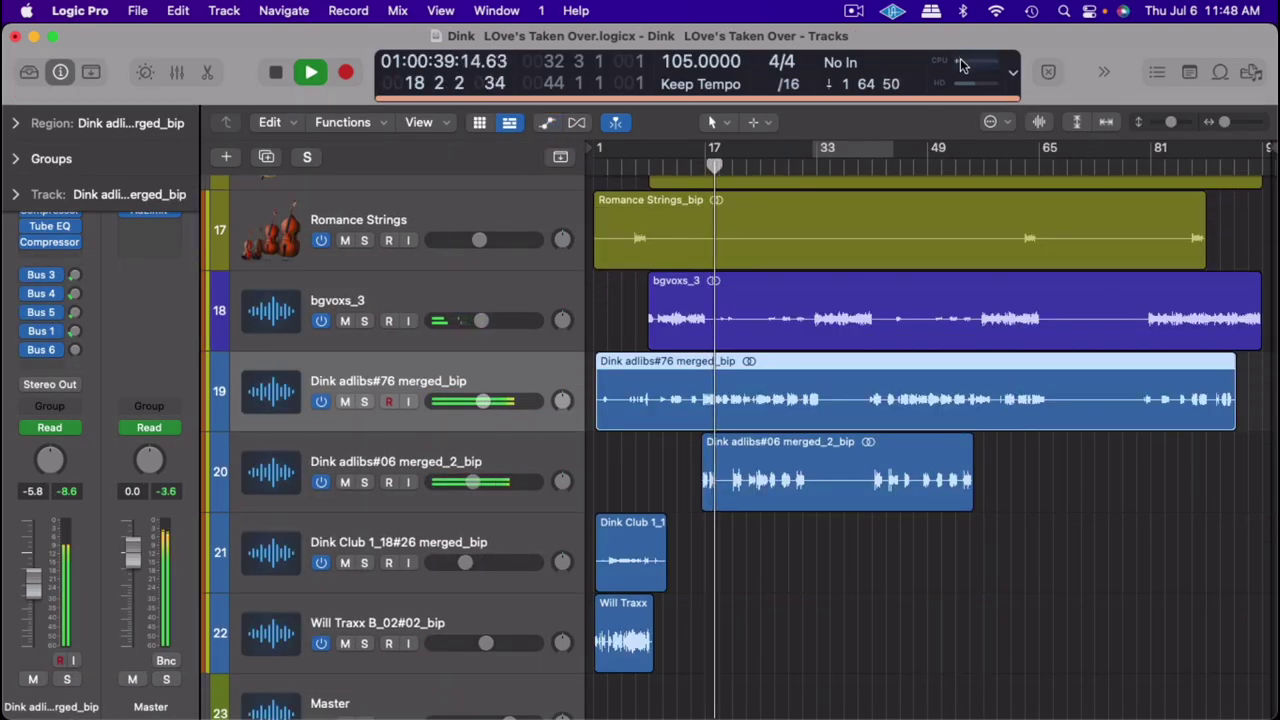
pyautogui.press('super+Down')
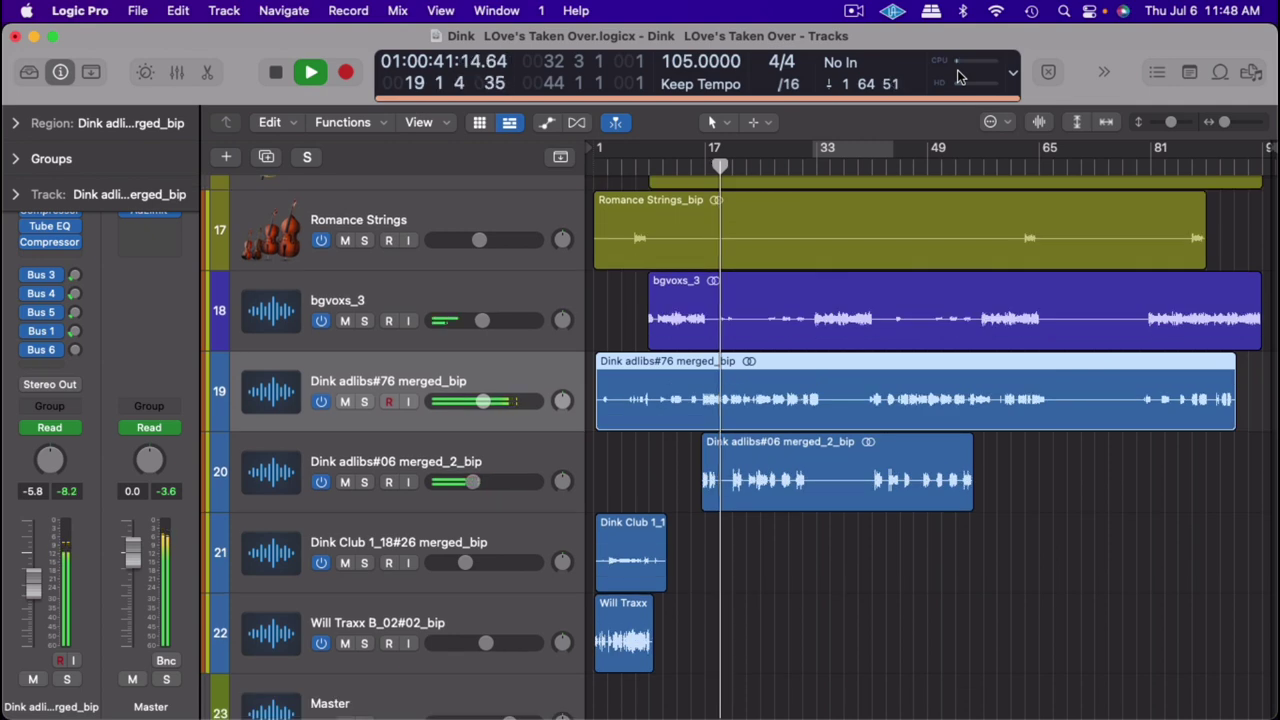
pyautogui.press('super+Up')
pyautogui.press('super+Up')
pyautogui.press('super+Up')
pyautogui.press('super+Up')
pyautogui.press('super+Up')
pyautogui.press('super+Up')
pyautogui.press('super+Up')
pyautogui.press('super+Up')
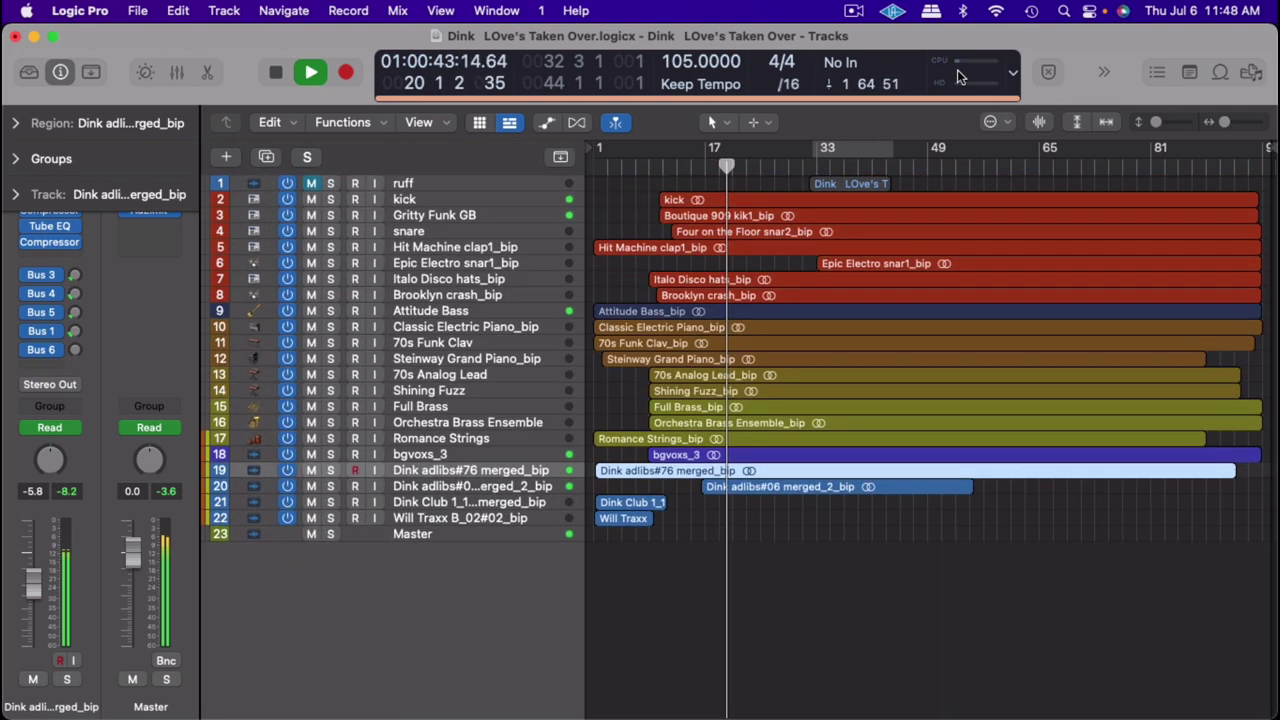
pyautogui.press('super+Down')
pyautogui.press('super+Down')
pyautogui.press('super+Down')
pyautogui.press('super+Down')
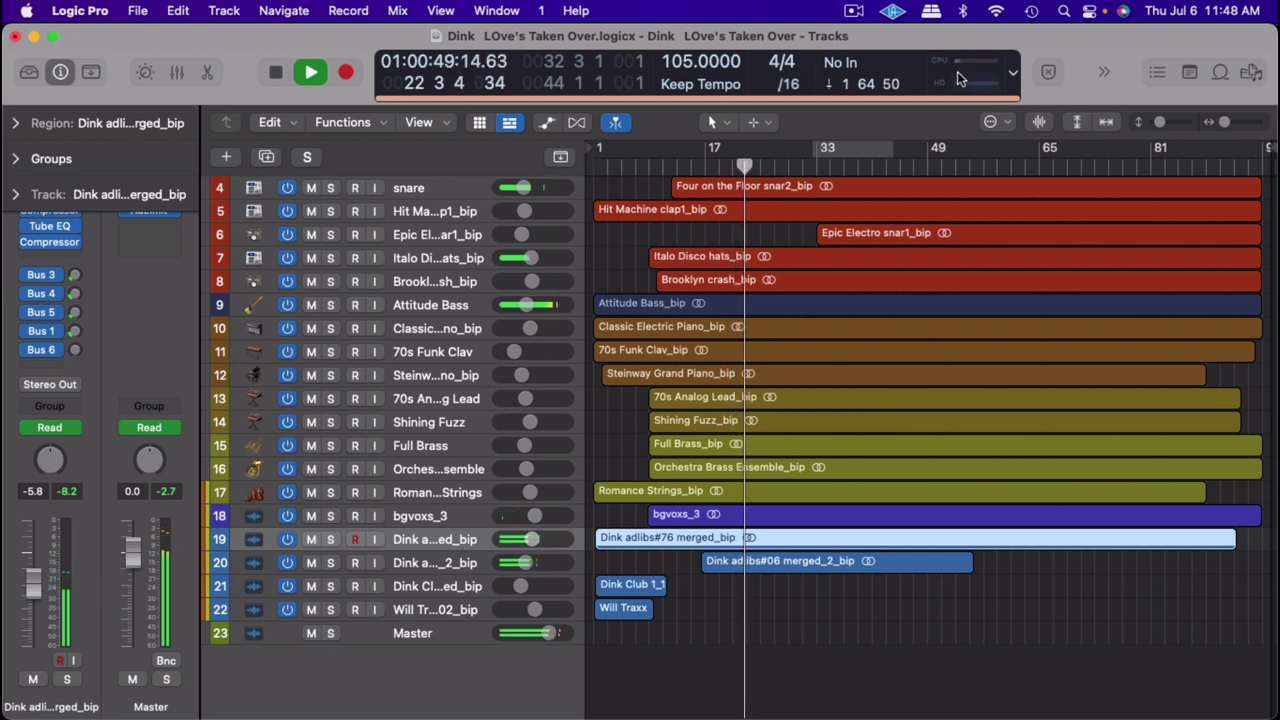
pyautogui.click(957, 71)
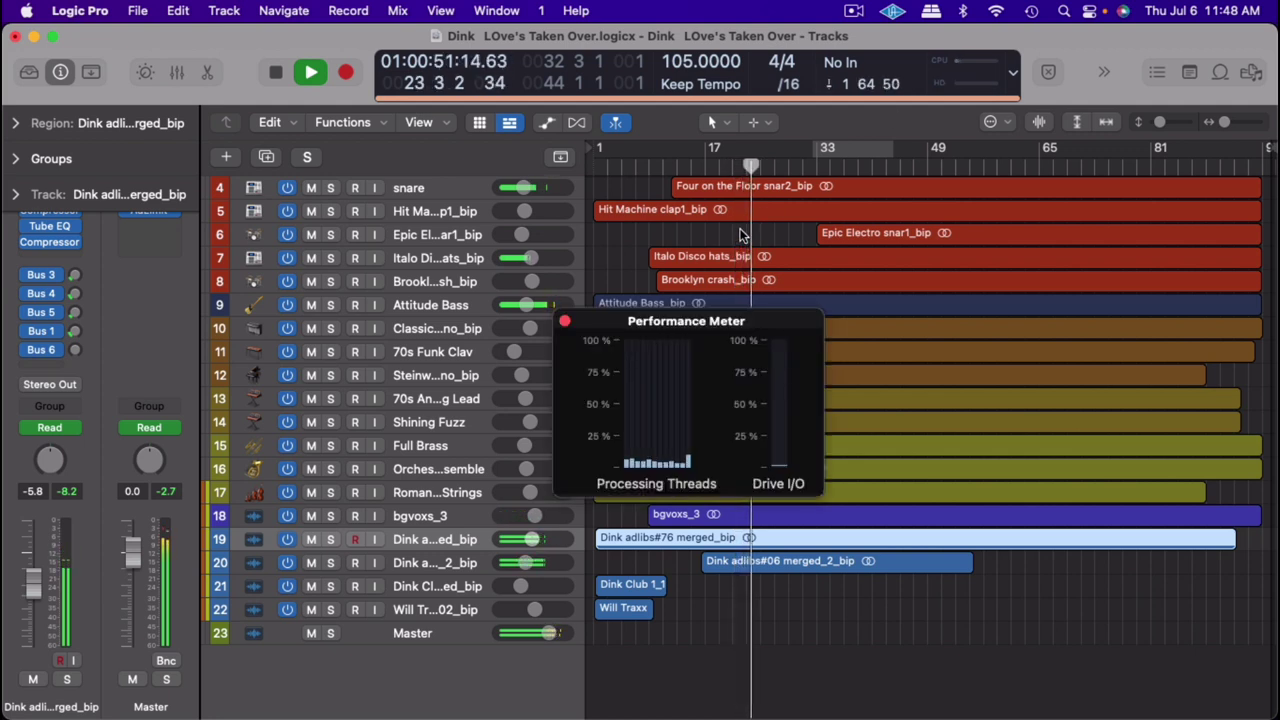
pyautogui.press('2')
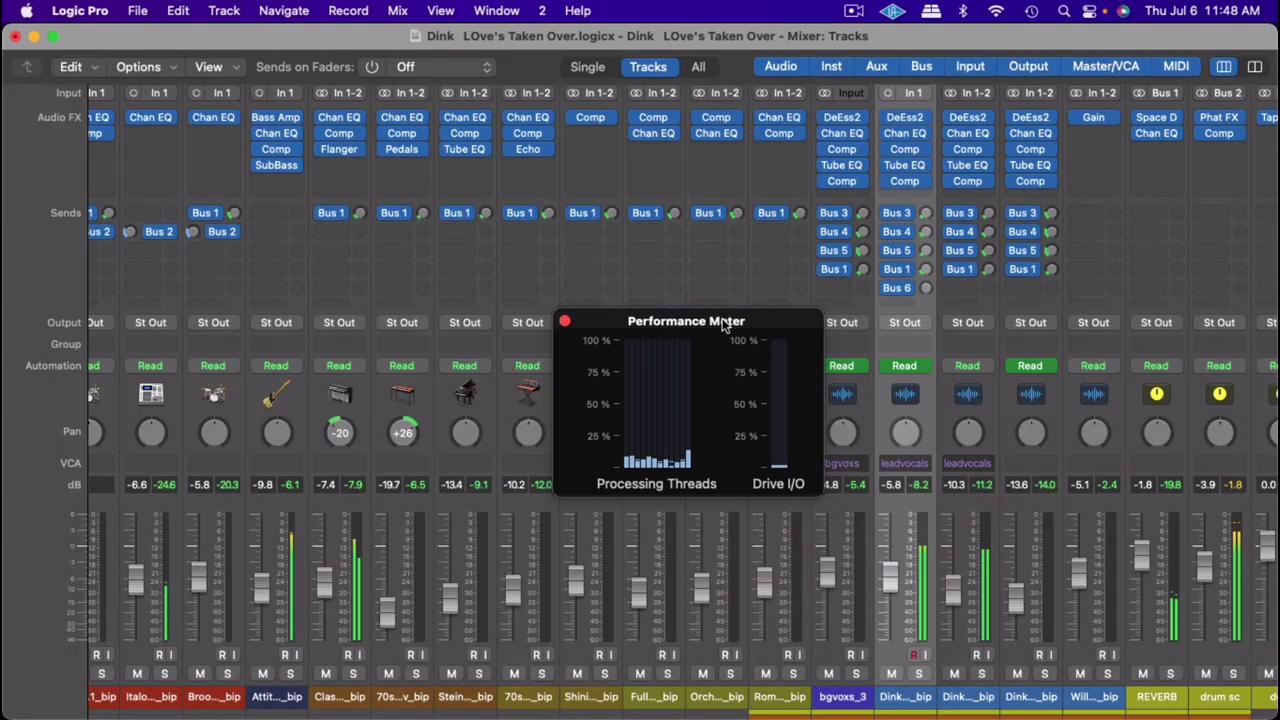
pyautogui.moveTo(716, 321); pyautogui.dragTo(645, 255)
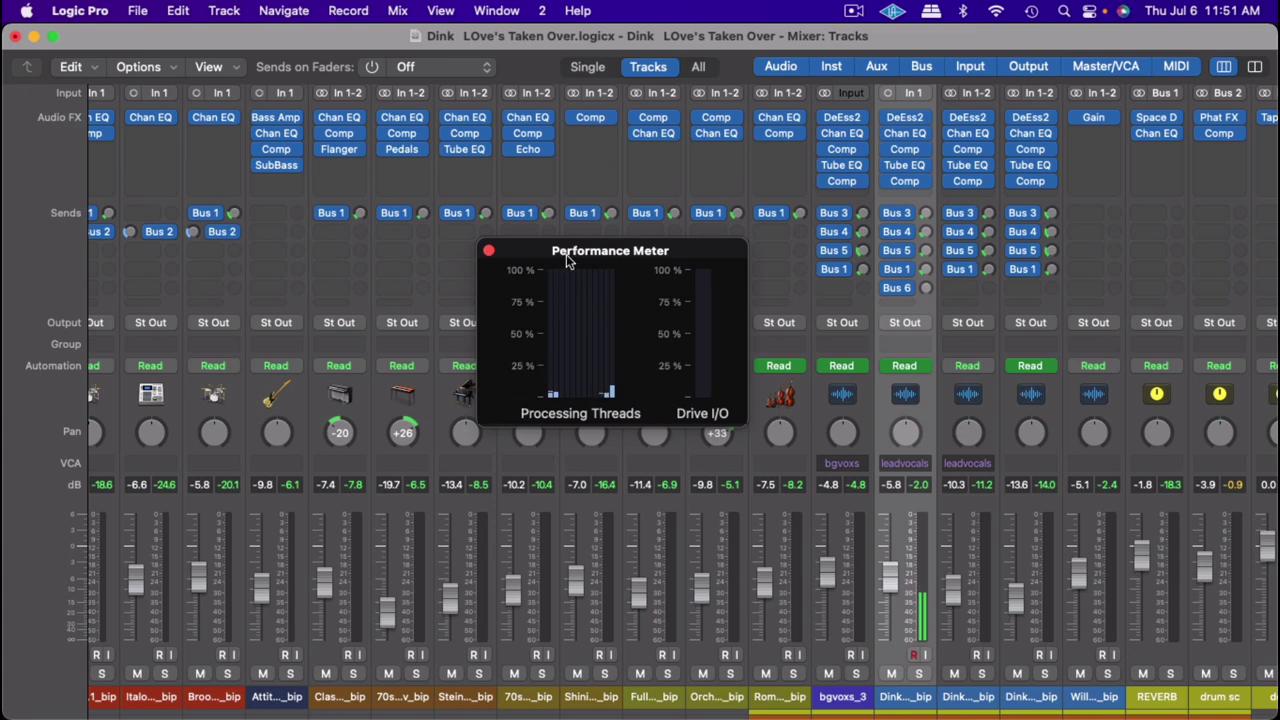
# Step: Look over the Mixer's drum, instrument, vocal and effects return channel strips and close the Performance Meter
pyautogui.hscroll(-5, 816, 334)
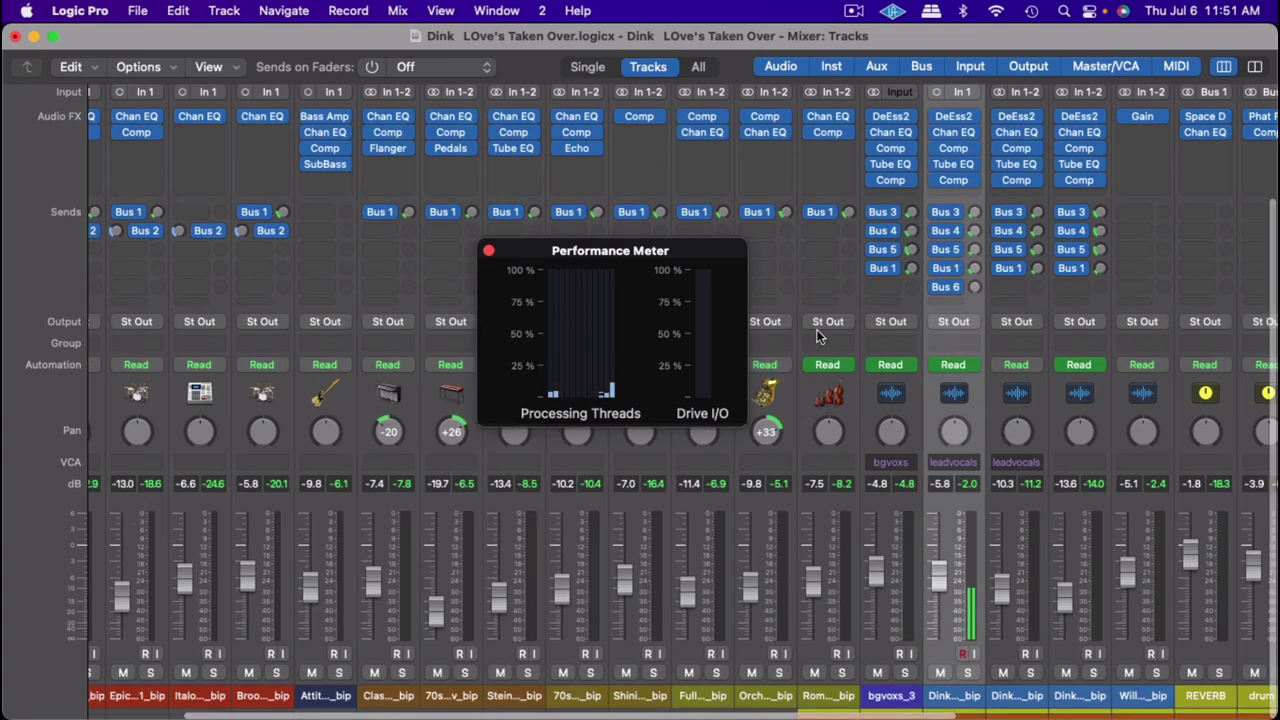
pyautogui.hscroll(10, 816, 334)
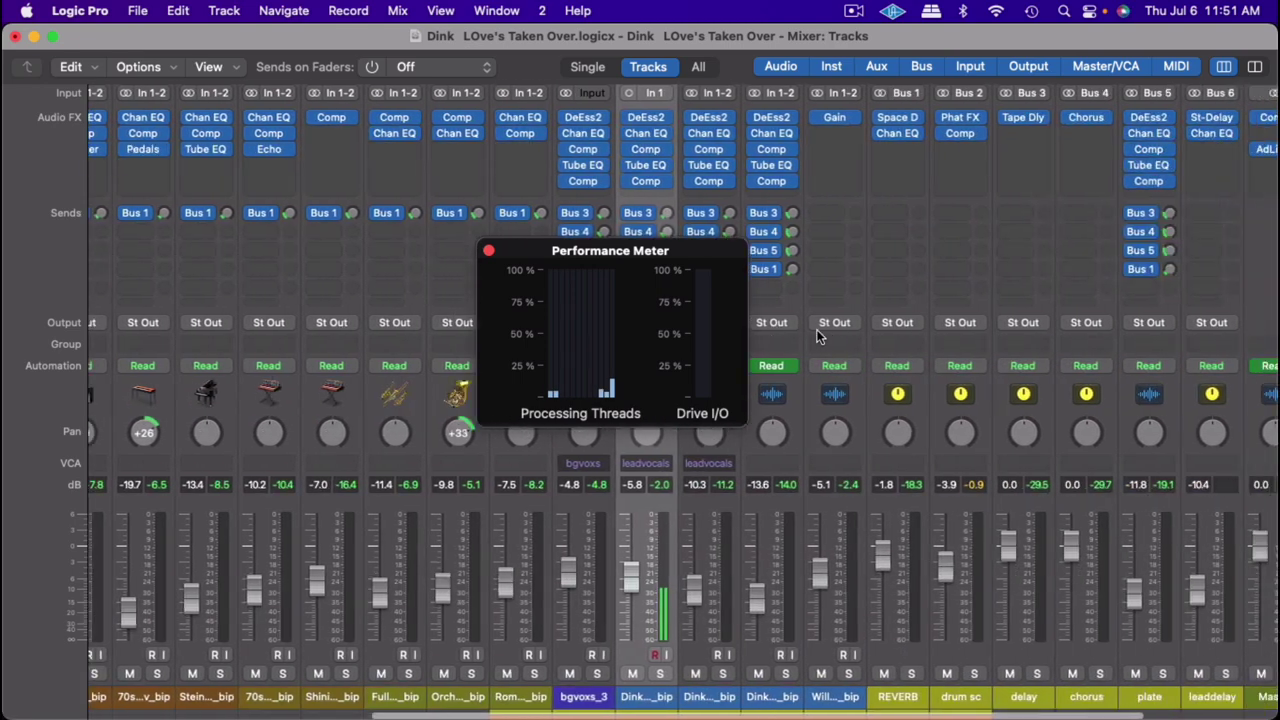
pyautogui.hscroll(-5, 818, 336)
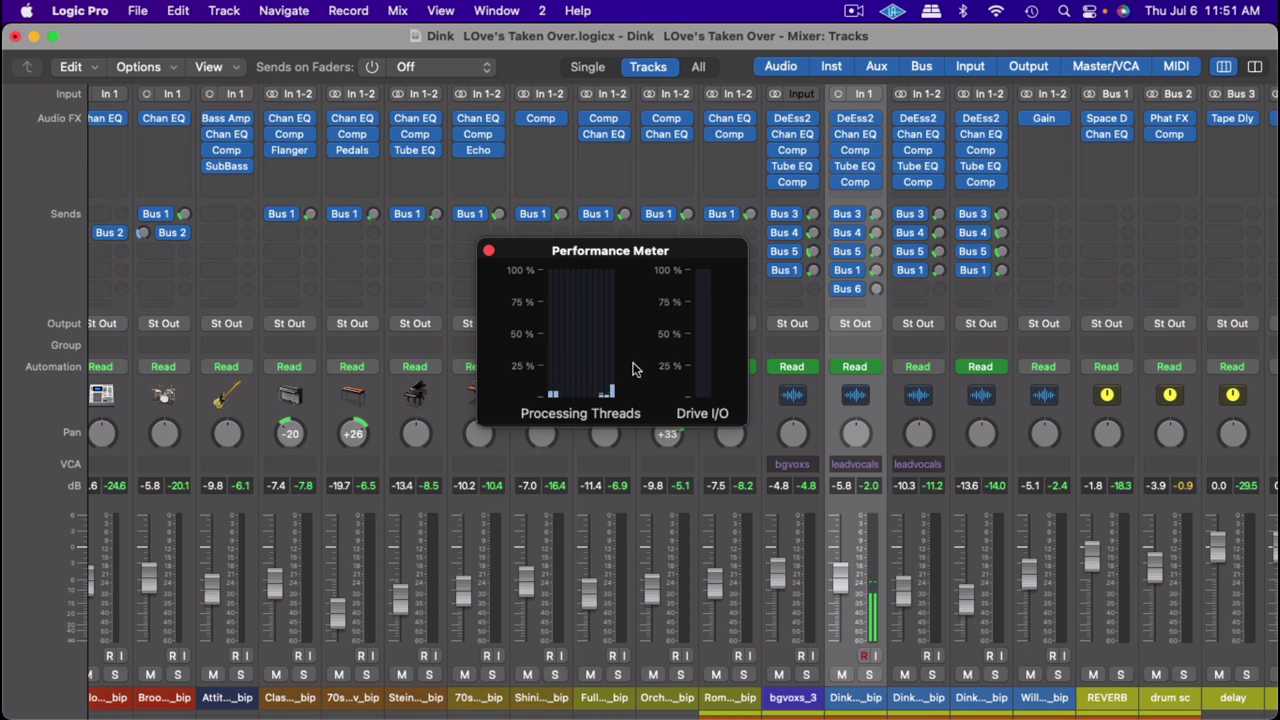
pyautogui.click(488, 251)
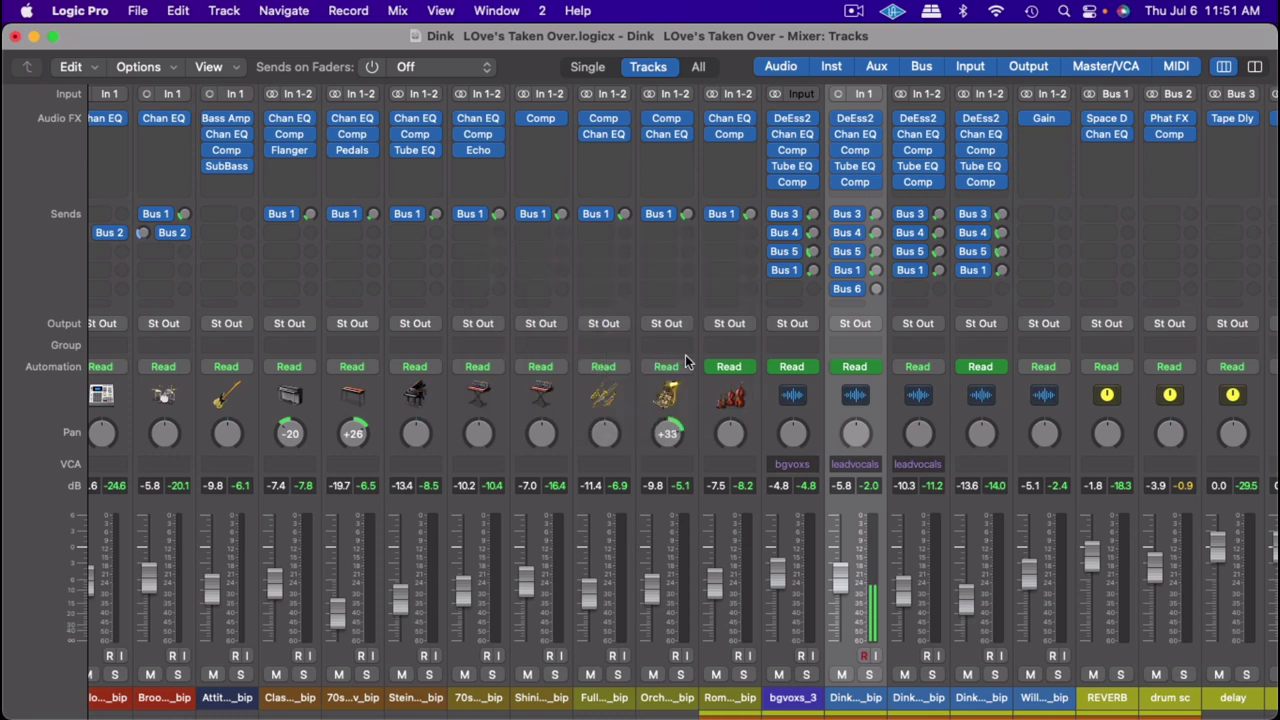
pyautogui.hscroll(-5, 864, 352)
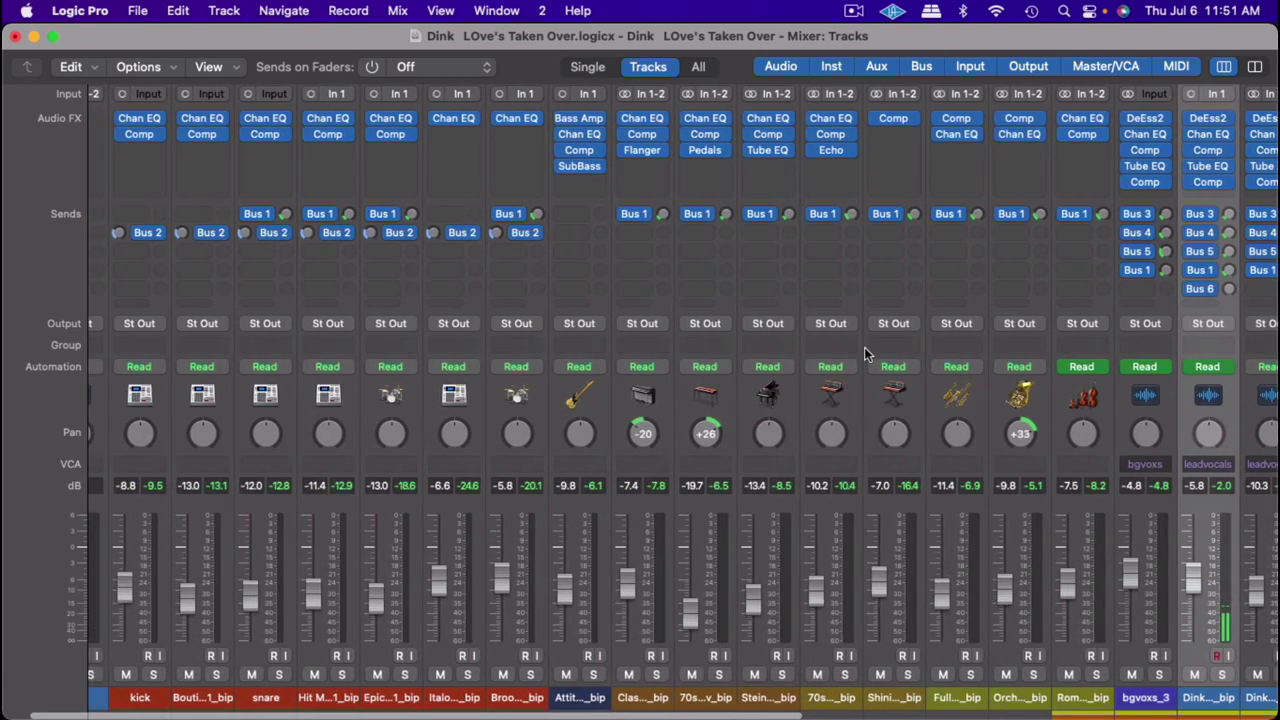
pyautogui.hscroll(3, 866, 353)
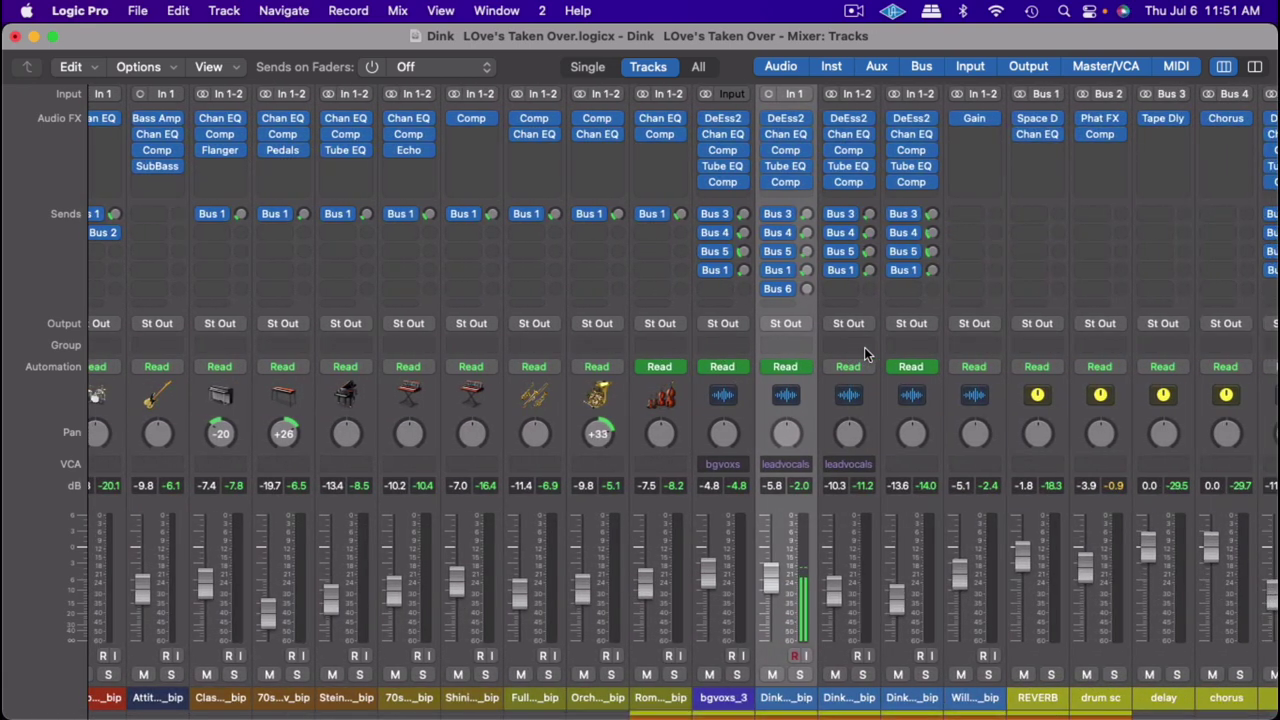